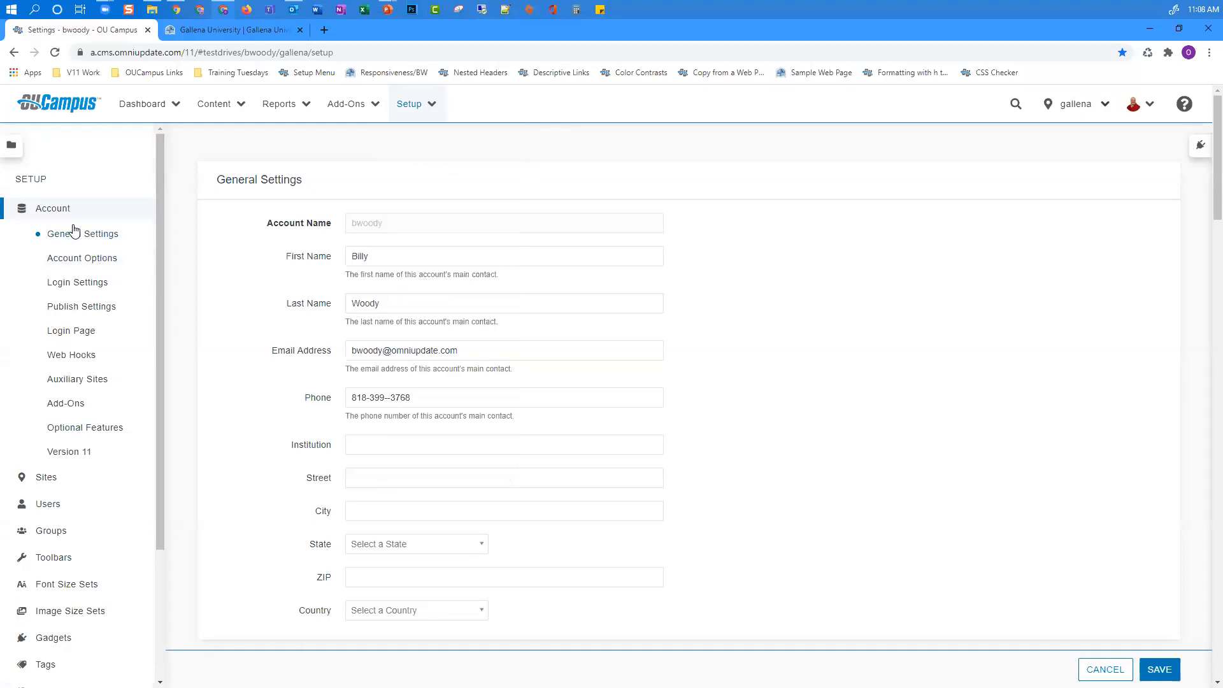
Step: Enable Accessibility Check in the account's publish settings with the WCAG 2.0 (Level AA) guideline and save the settings
left_click(75, 312)
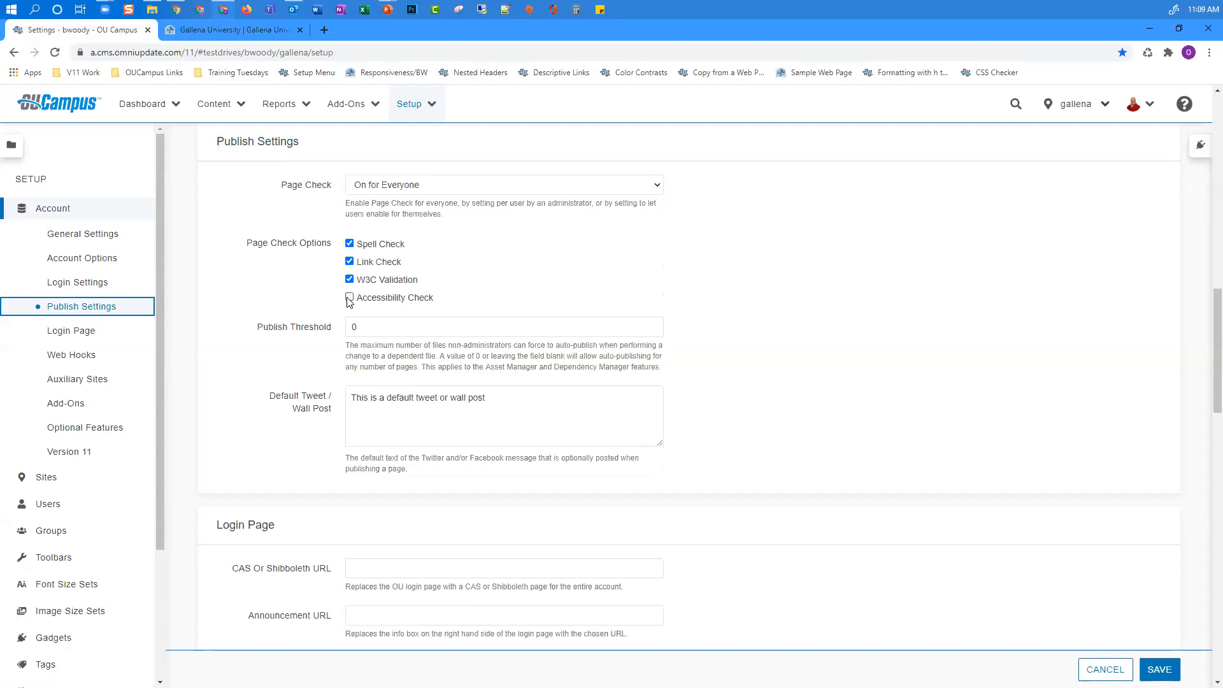
left_click(349, 298)
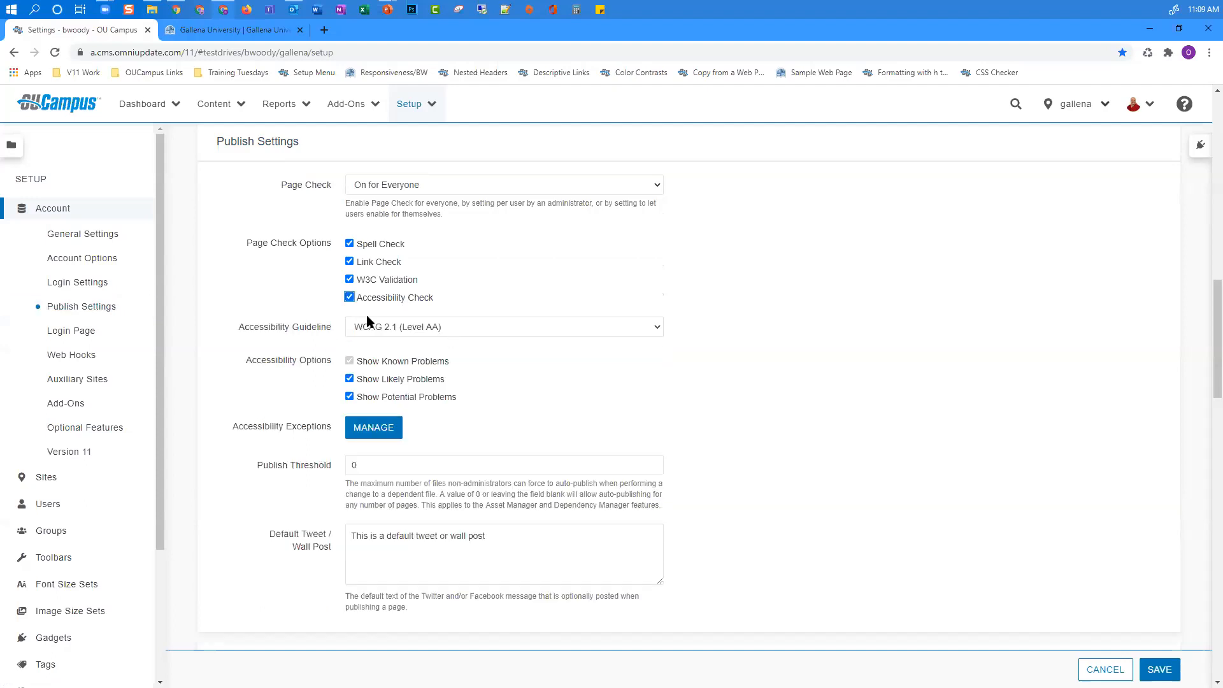
left_click(632, 330)
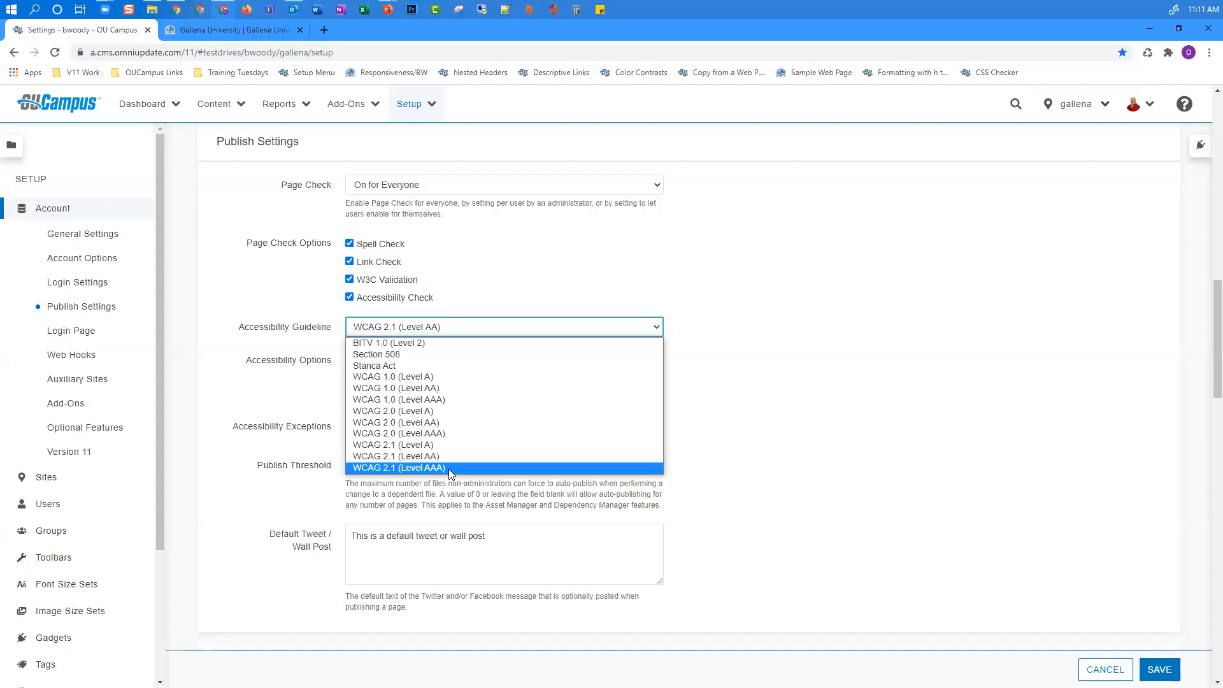
left_click(406, 421)
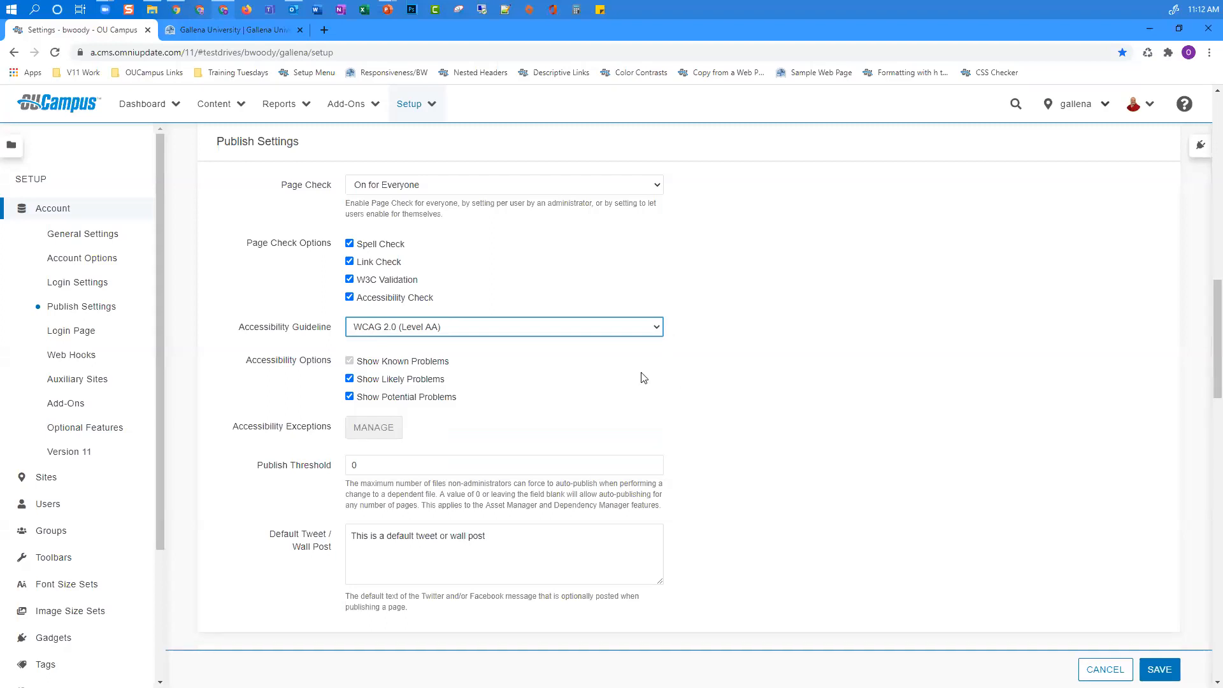
left_click(561, 330)
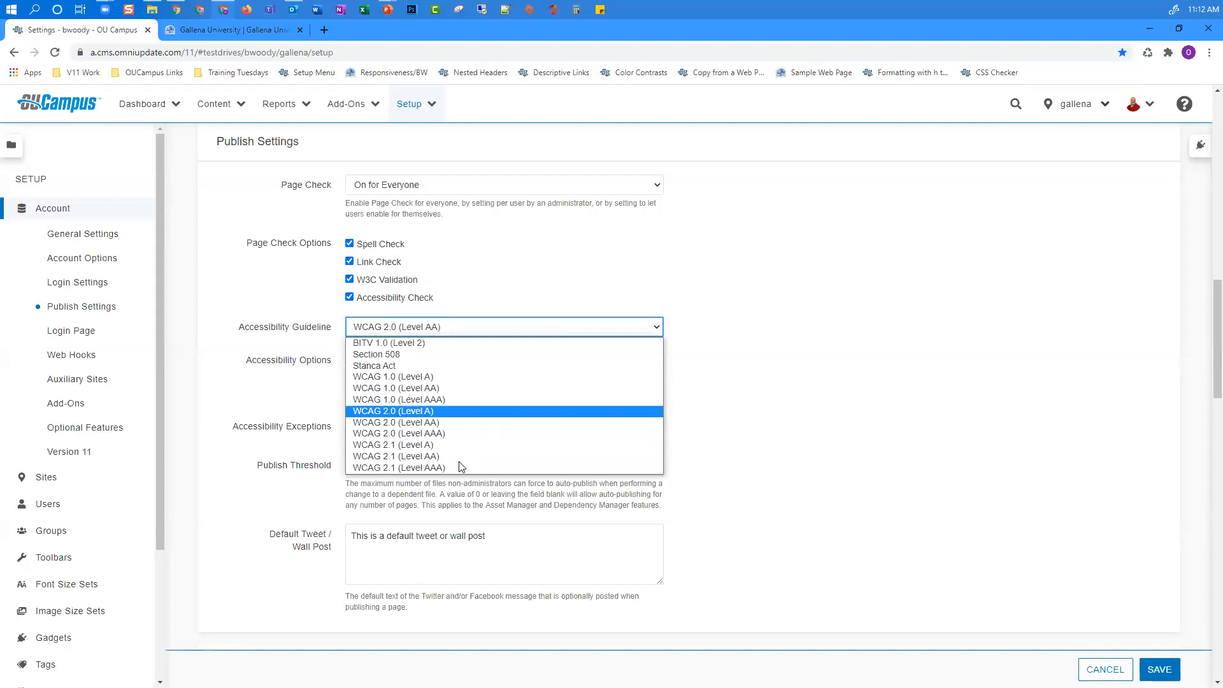
left_click(705, 308)
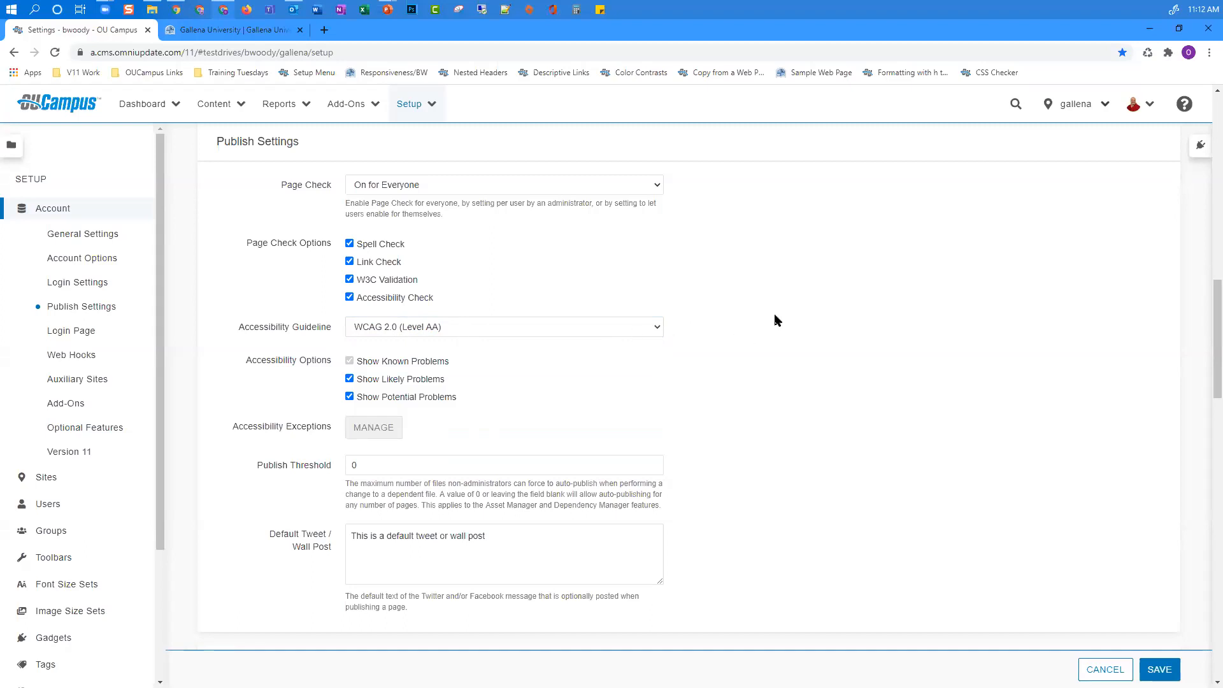
scroll(758, 321, "down", 1)
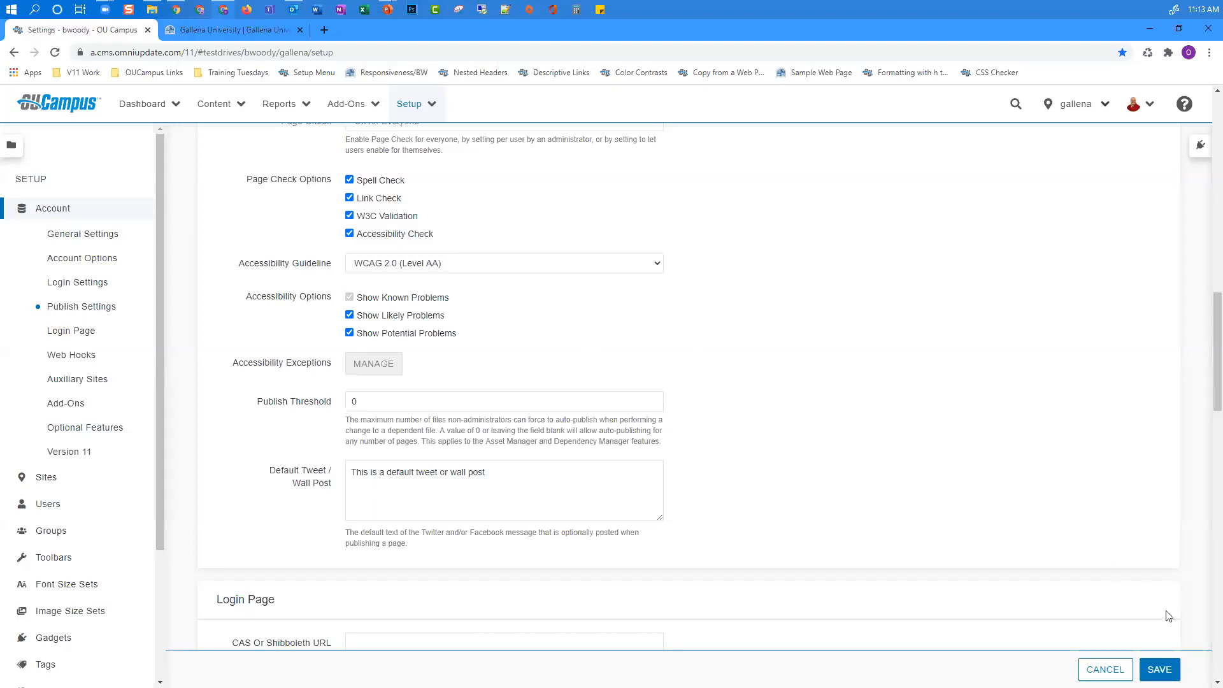
left_click(1159, 669)
Step: Open the gallena site's settings for editing and go to its publish settings
left_click(51, 482)
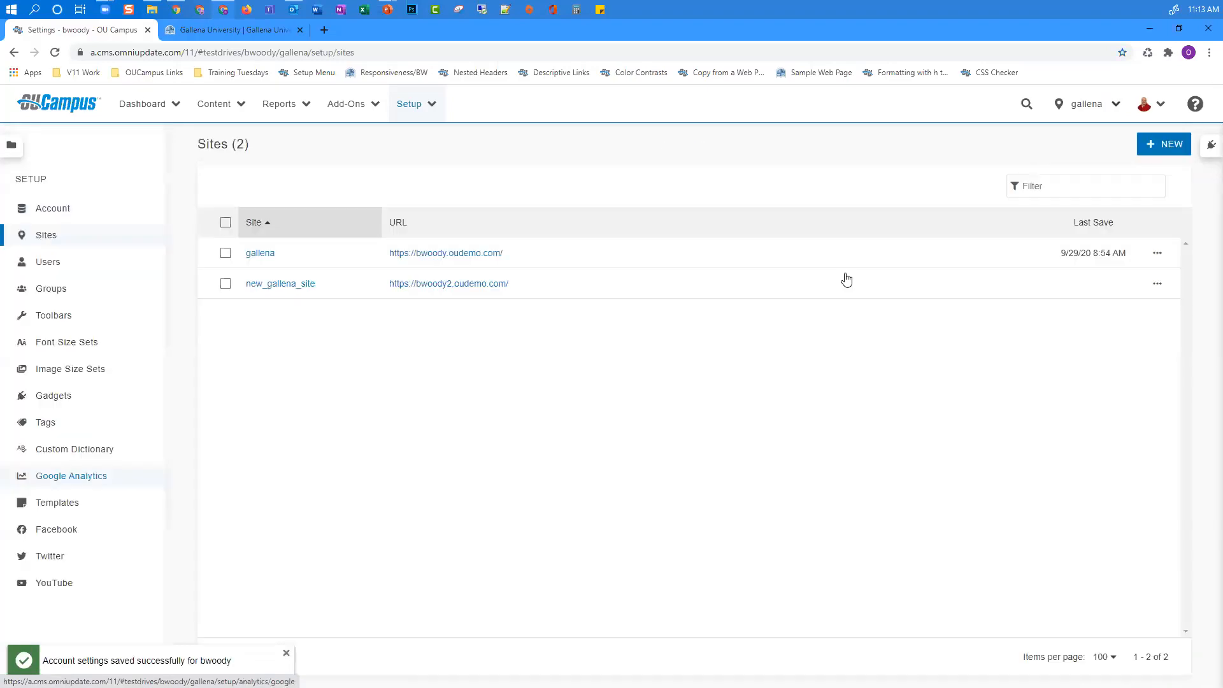
left_click(1155, 257)
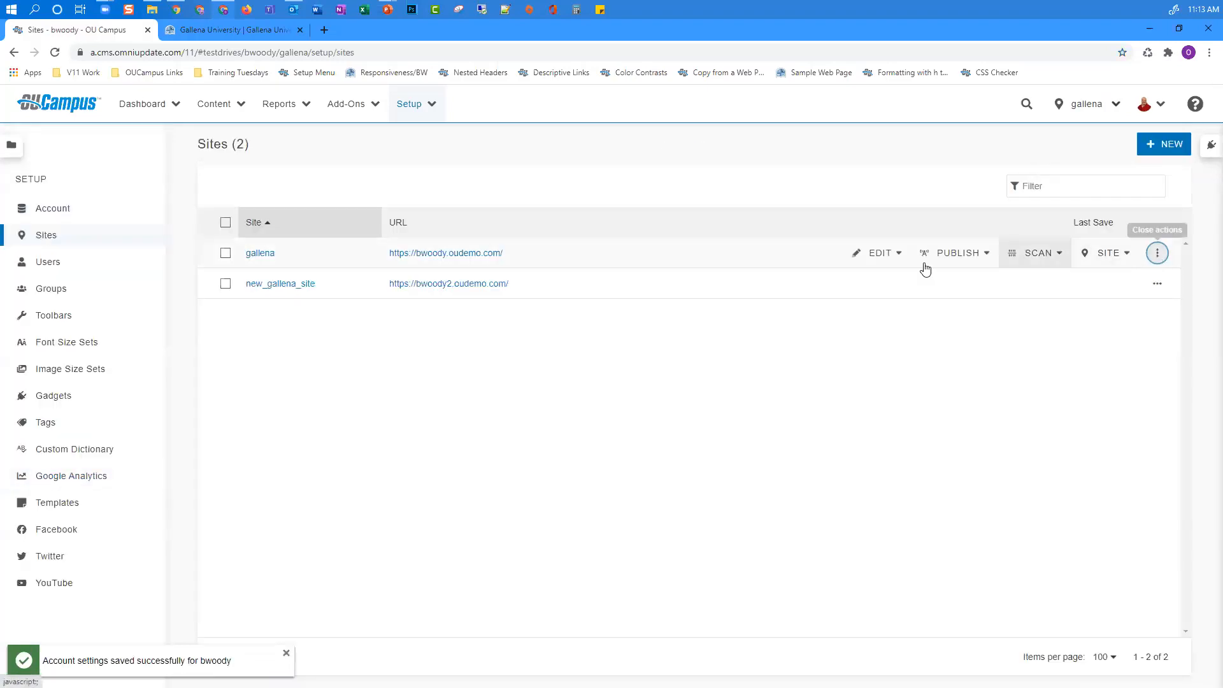
left_click(890, 255)
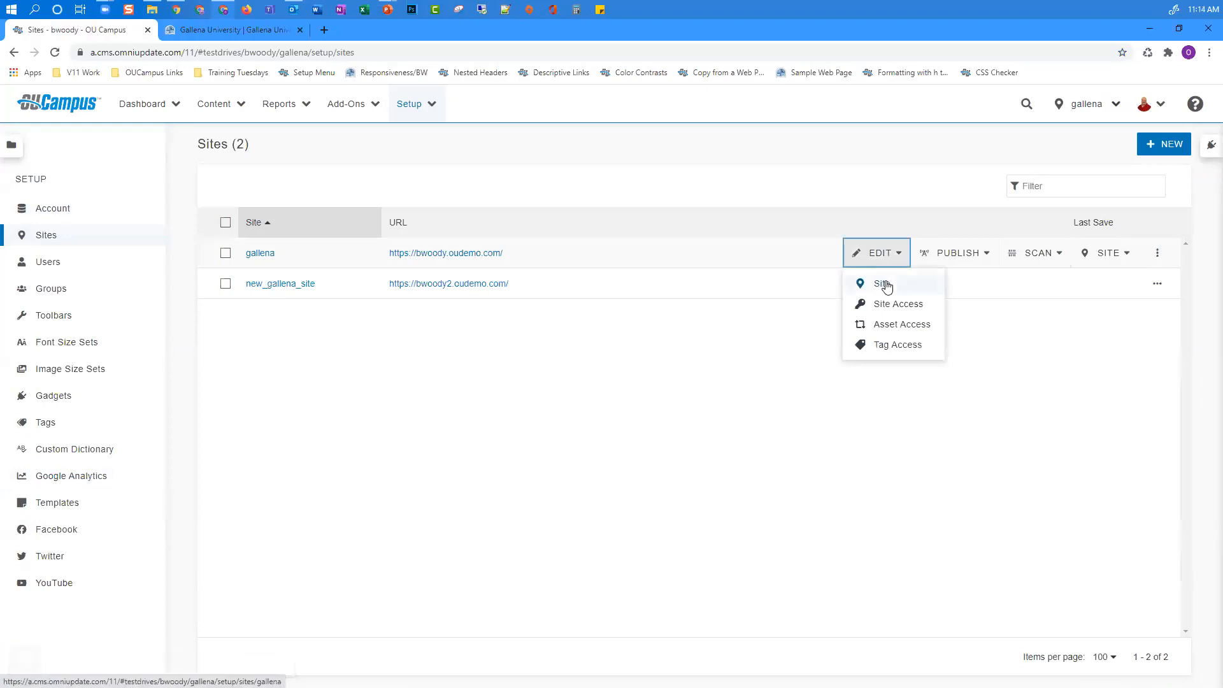
left_click(888, 282)
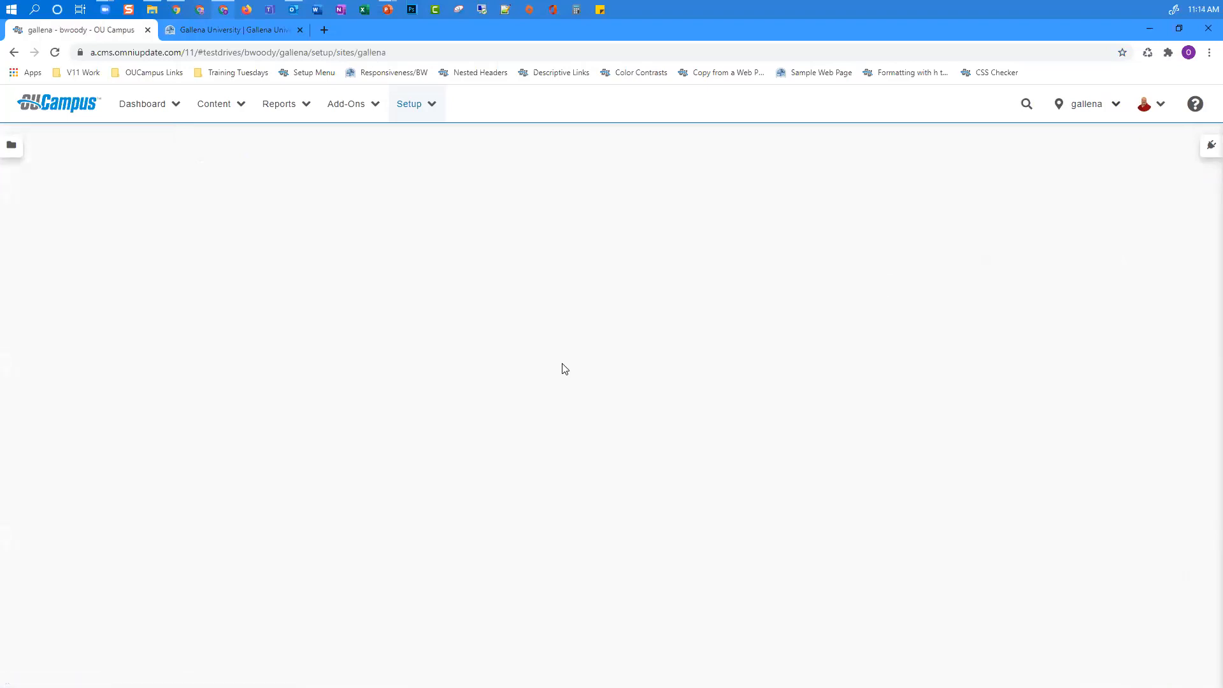
left_click(55, 332)
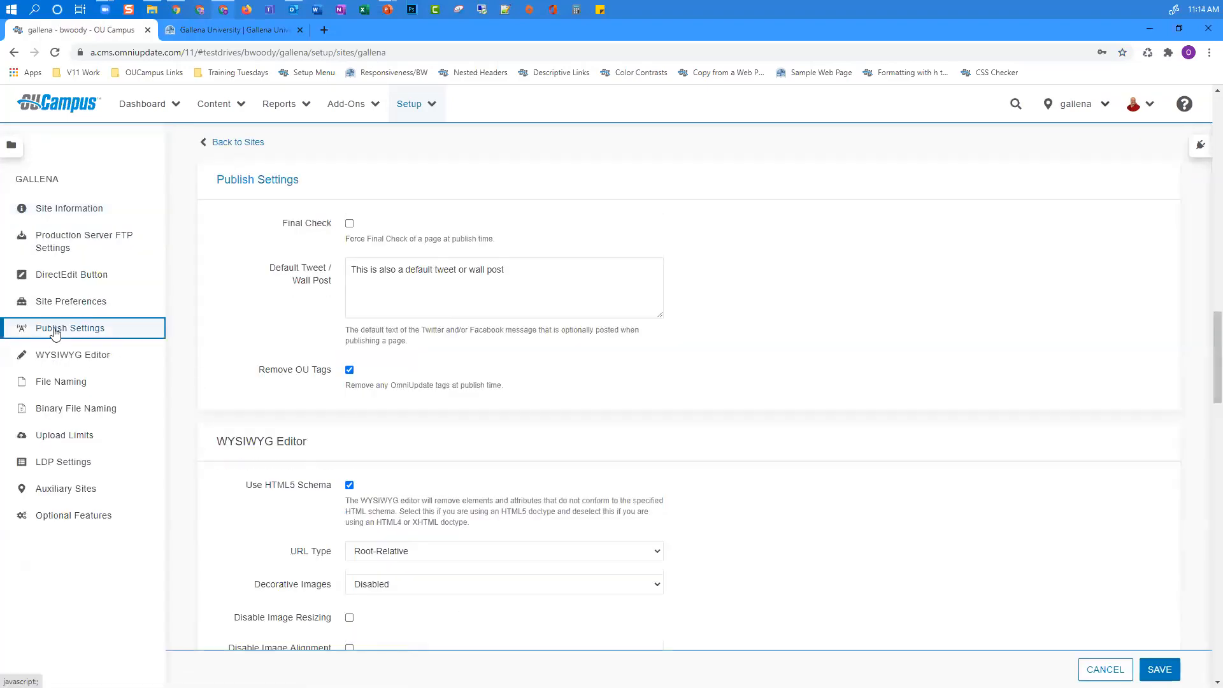
Step: Enable Final Check with Accessibility Check, and allow publishing only when conditions are met, if the accessibility check passes
left_click(350, 225)
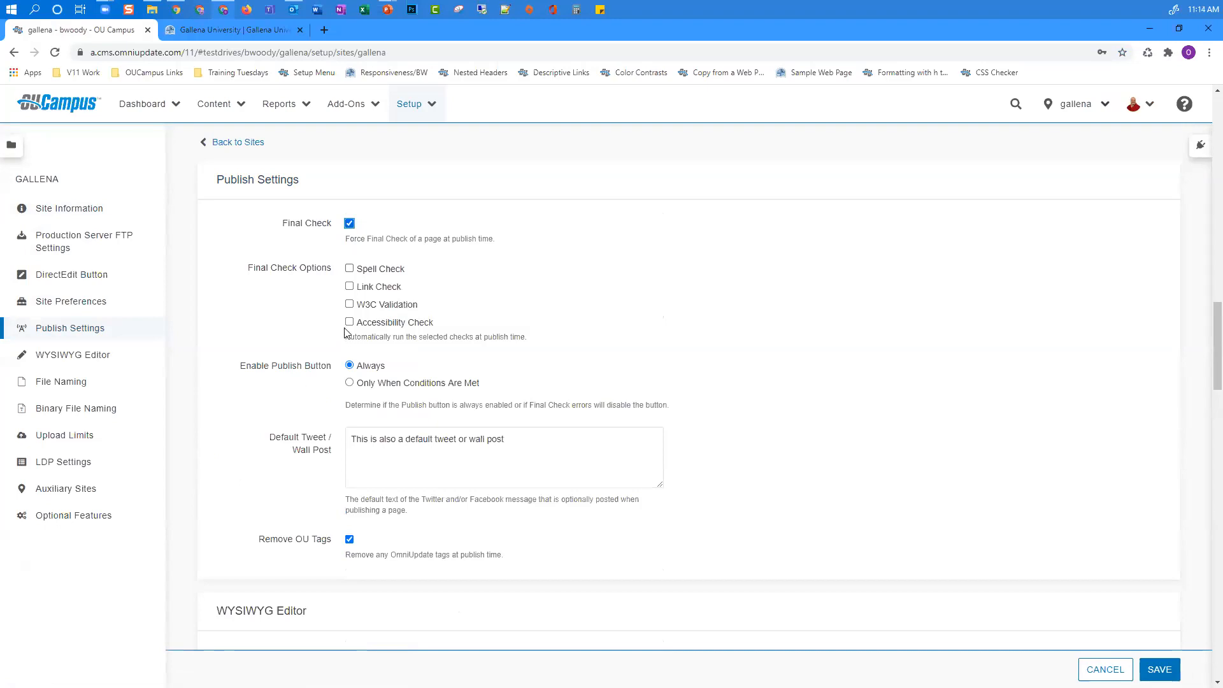
left_click(350, 324)
left_click(420, 383)
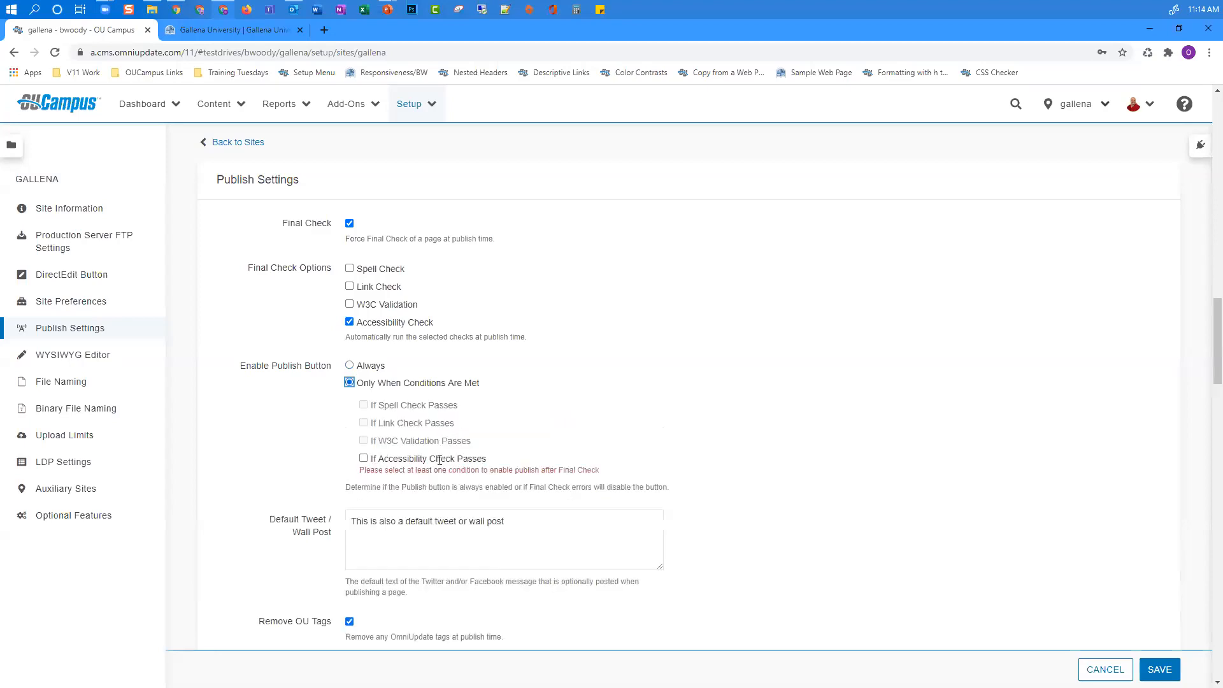
left_click(364, 459)
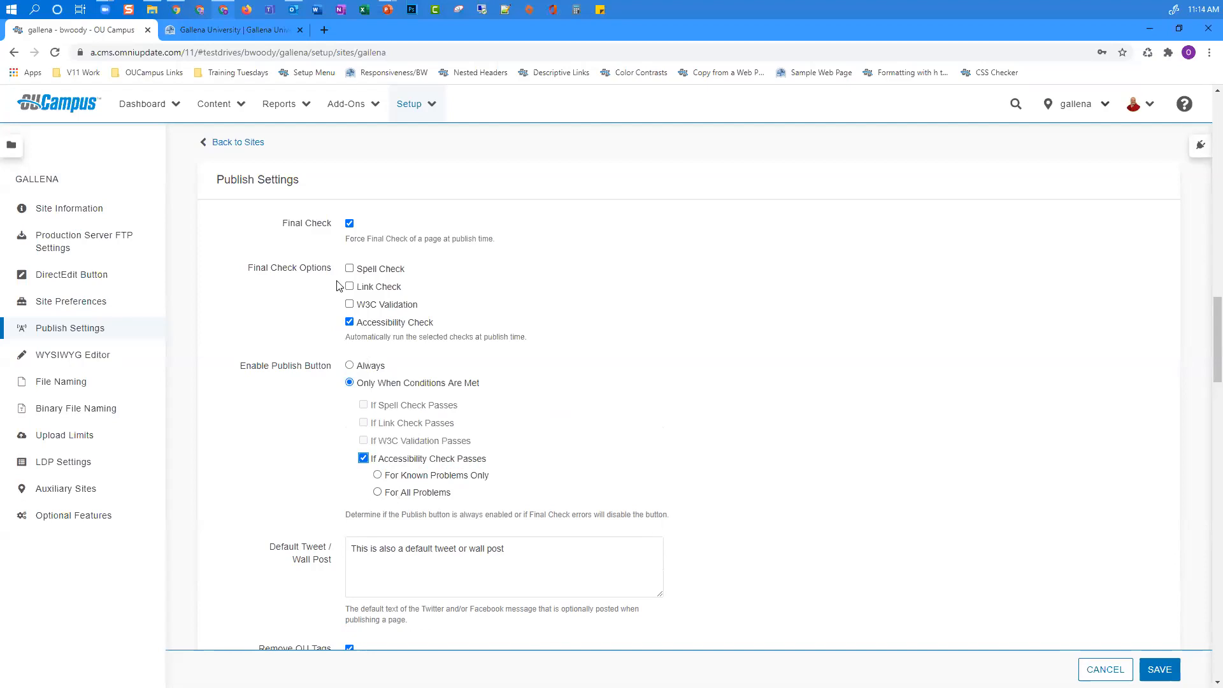
Step: Turn off Final Check for the gallena site and save the site settings
left_click(350, 224)
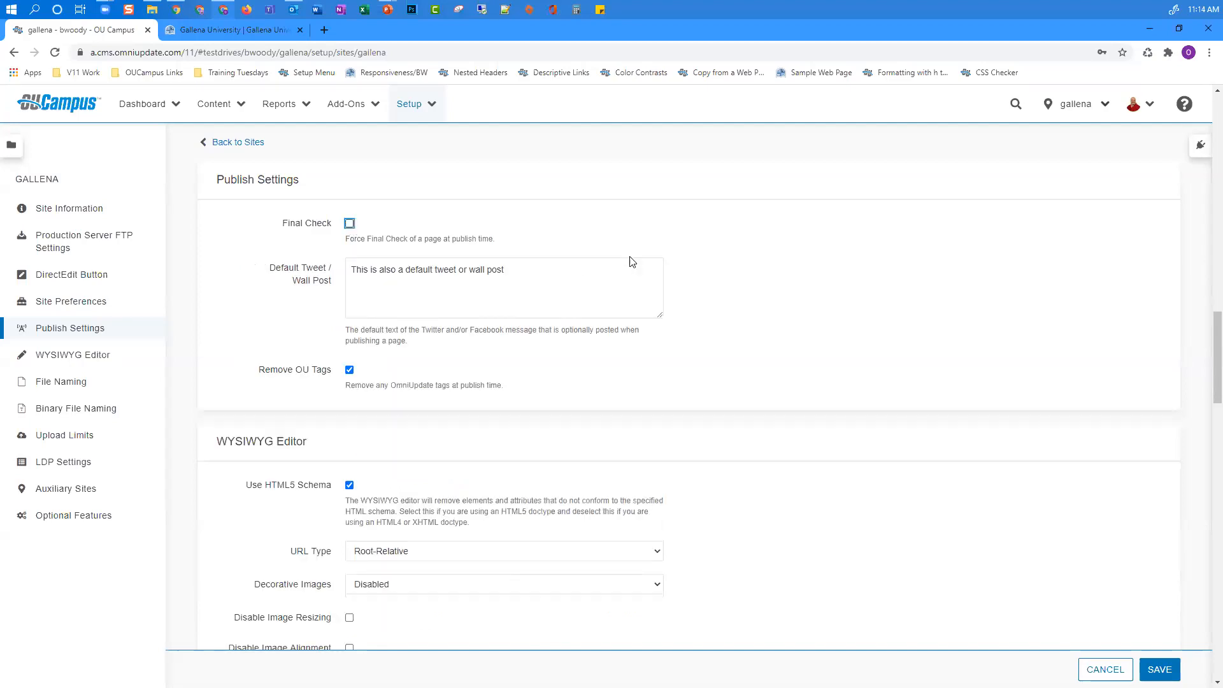
left_click(1159, 668)
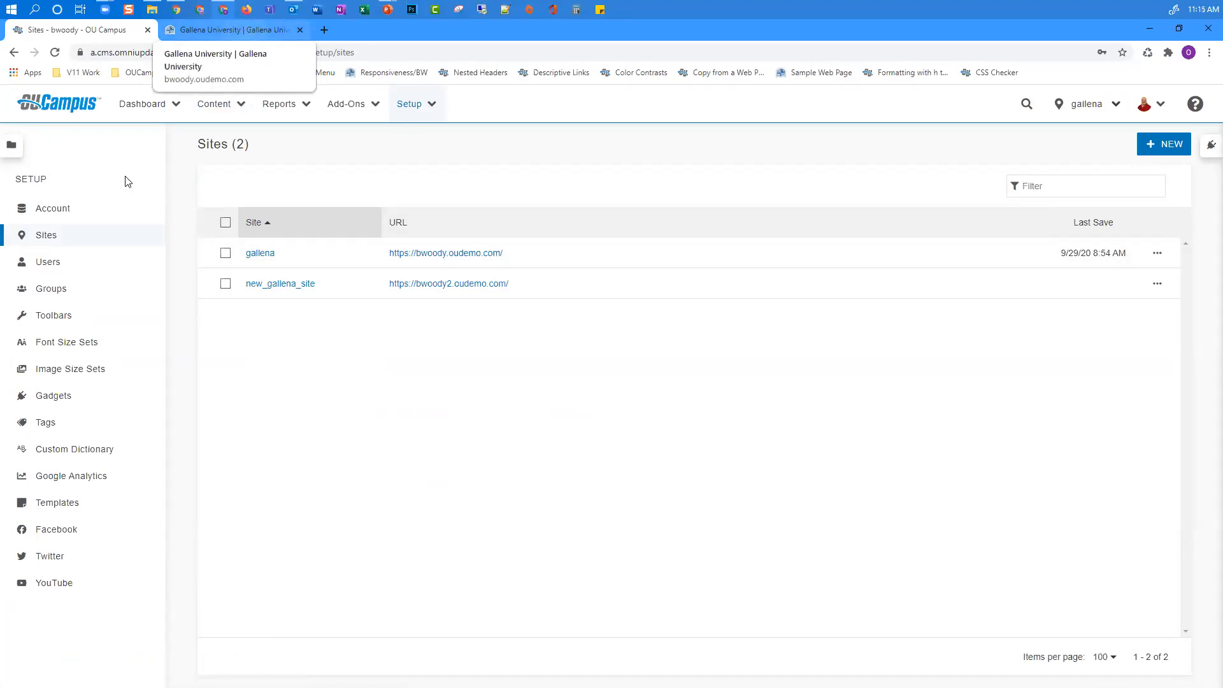
Step: Switch to the Gallena University home page, inspect it in the responsive device preview, and move DevTools out of the way
key("ctrl+Tab")
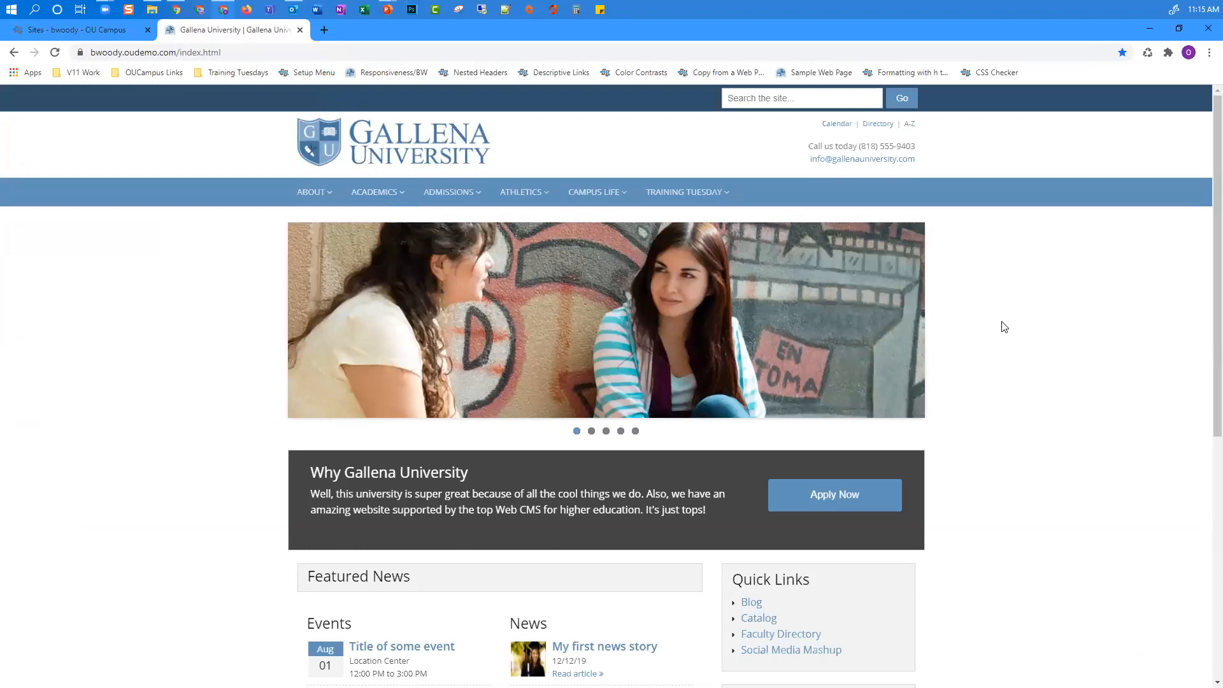
right_click(953, 294)
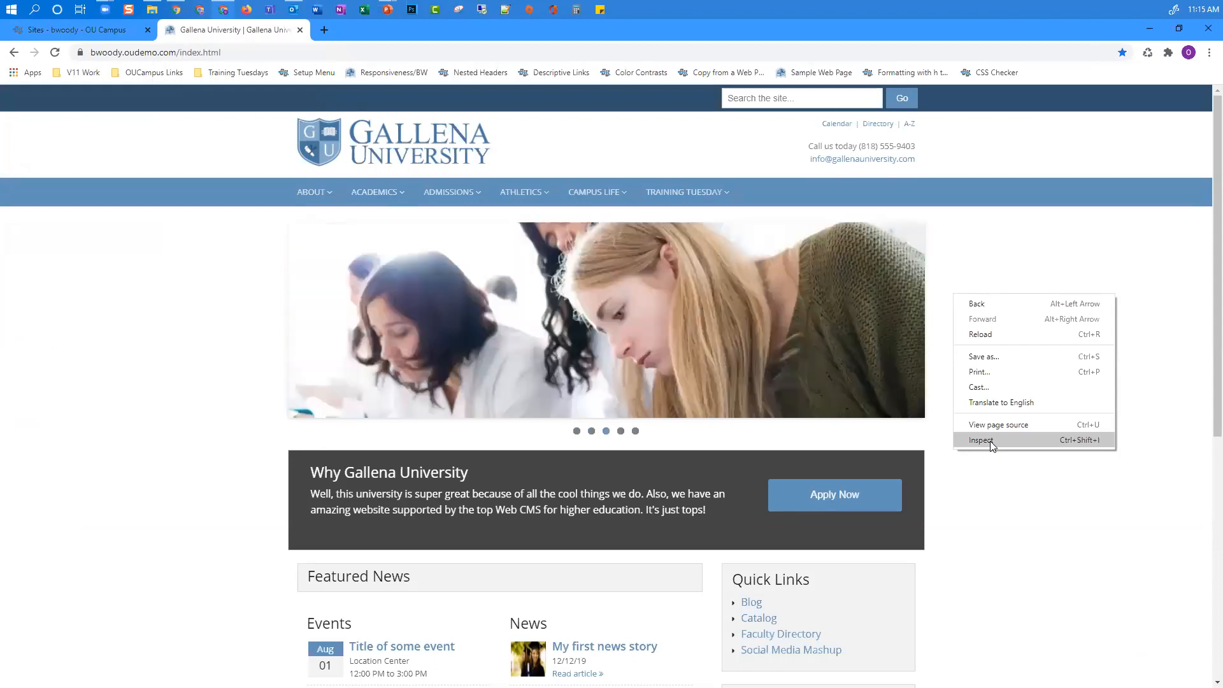
left_click(990, 441)
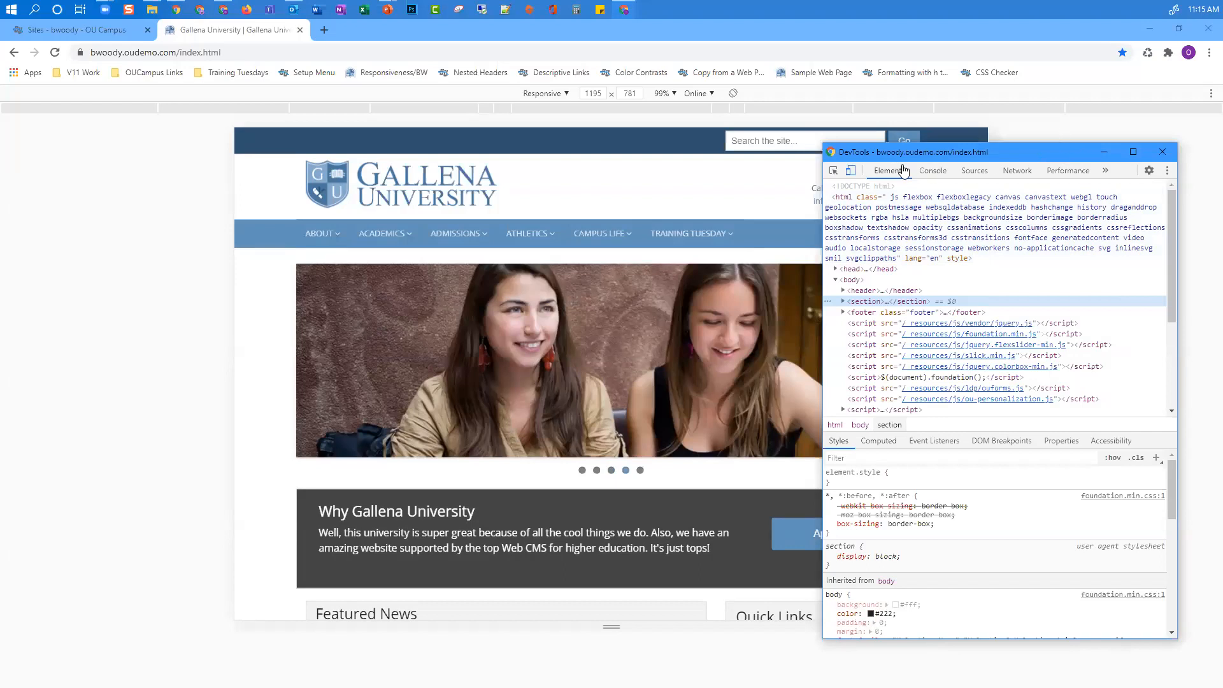
left_click_drag(905, 165, 958, 156)
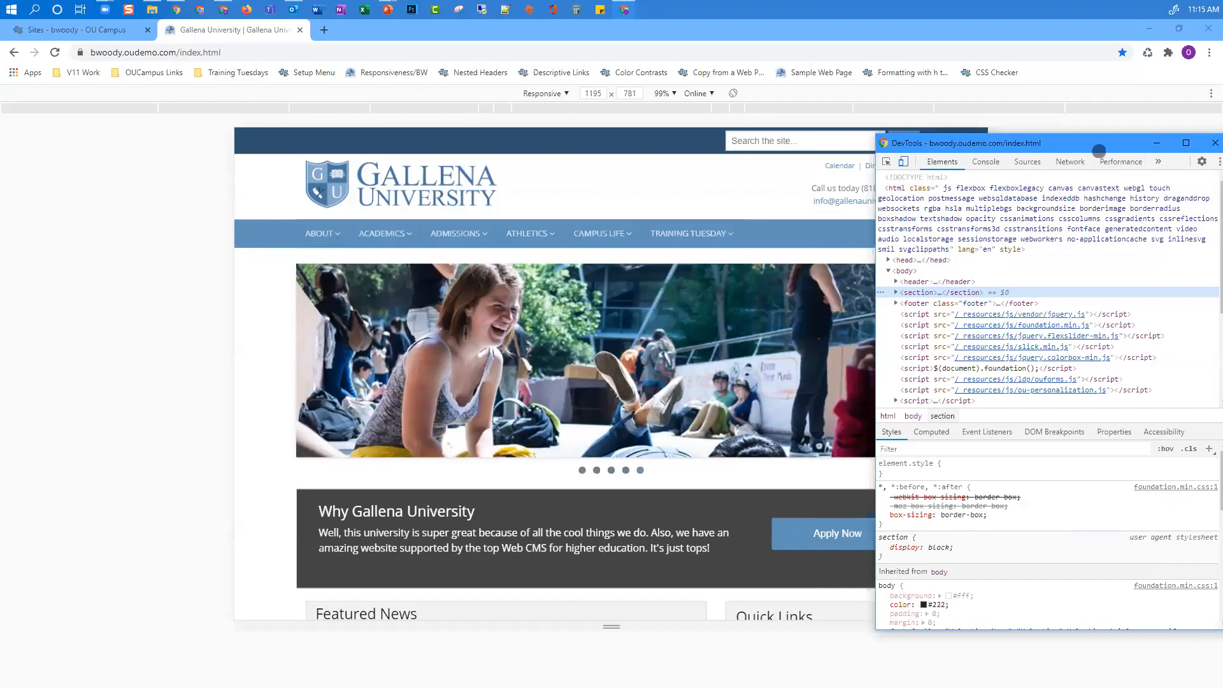
left_click(608, 107)
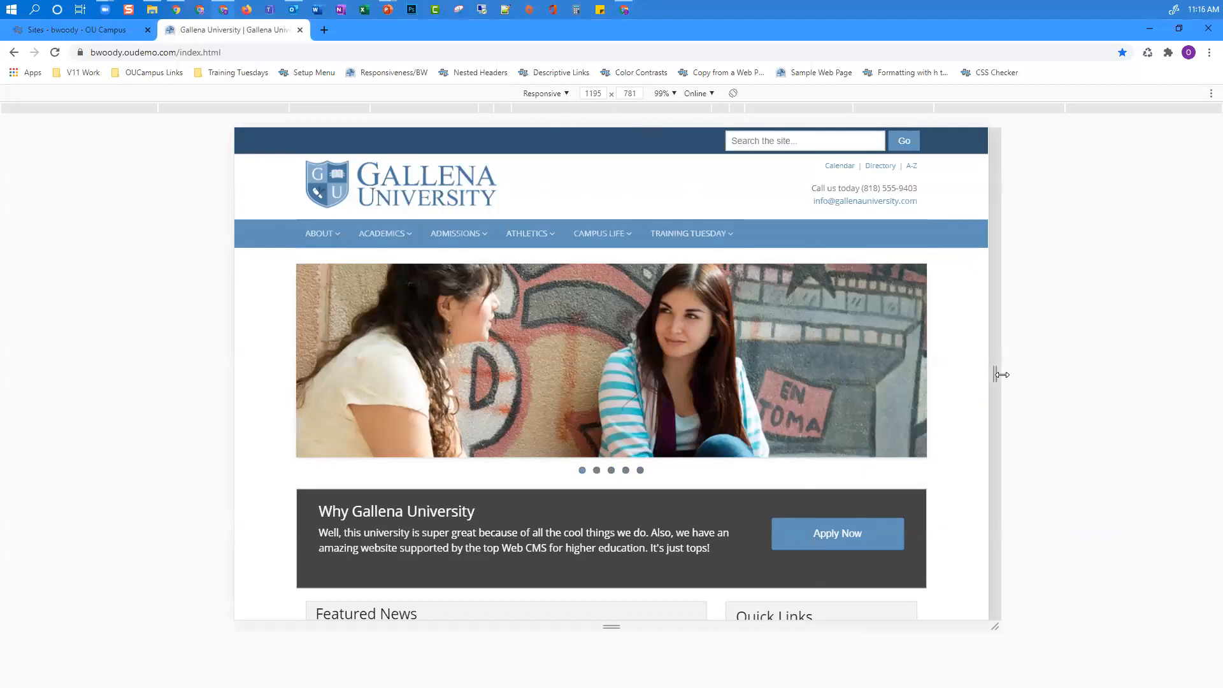
Step: Narrow and widen the responsive preview, ending at about 807 px wide, and preview the page as a Galaxy Note 8
left_click_drag(999, 374, 806, 372)
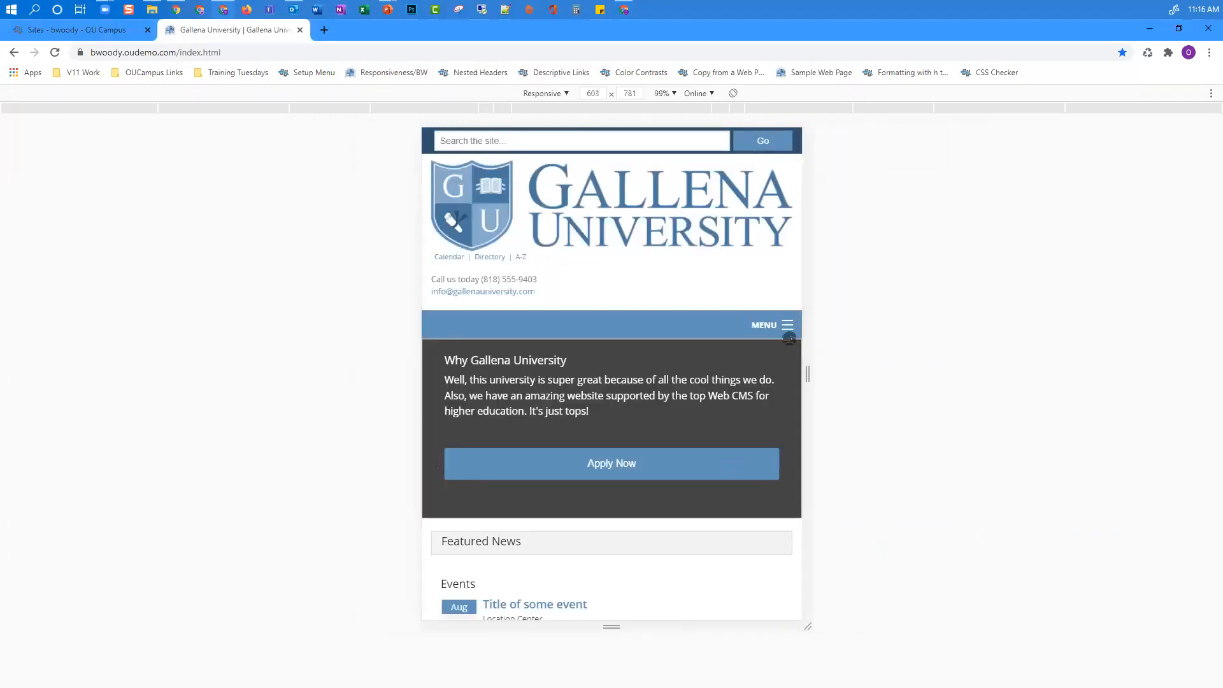
left_click_drag(811, 374, 877, 399)
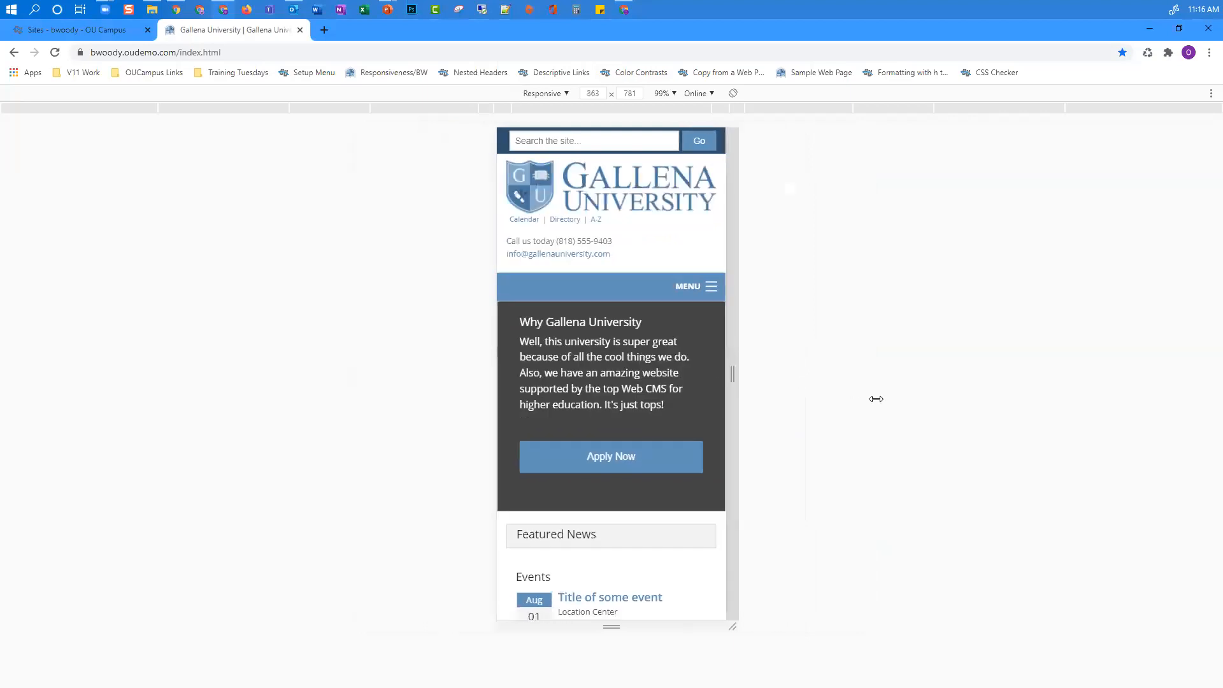
left_click(566, 94)
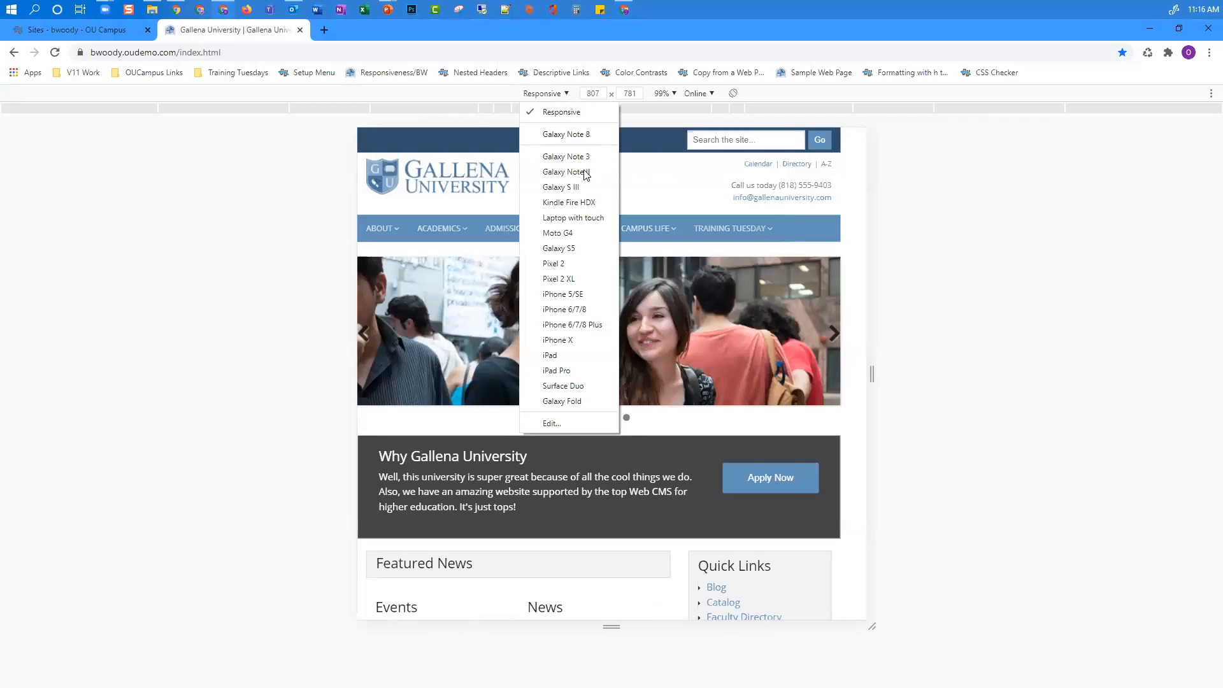
left_click(584, 135)
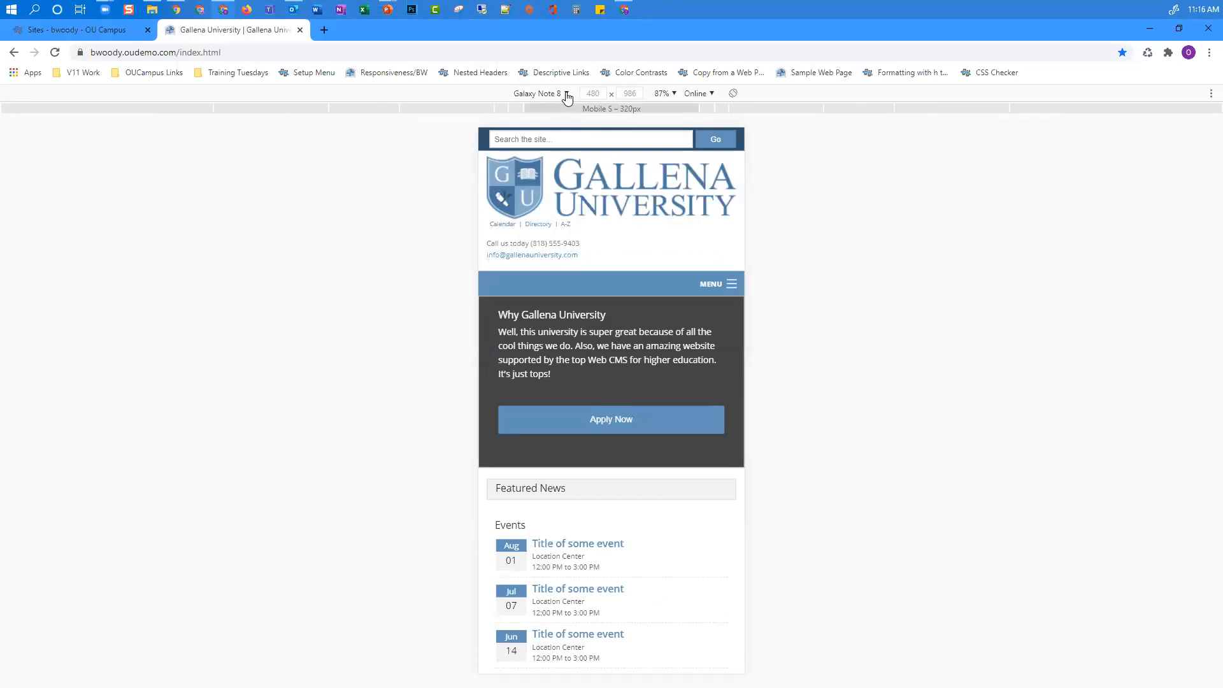
Step: Return the device preview to Responsive and enlarge it to about 1506 × 979 px
left_click(566, 93)
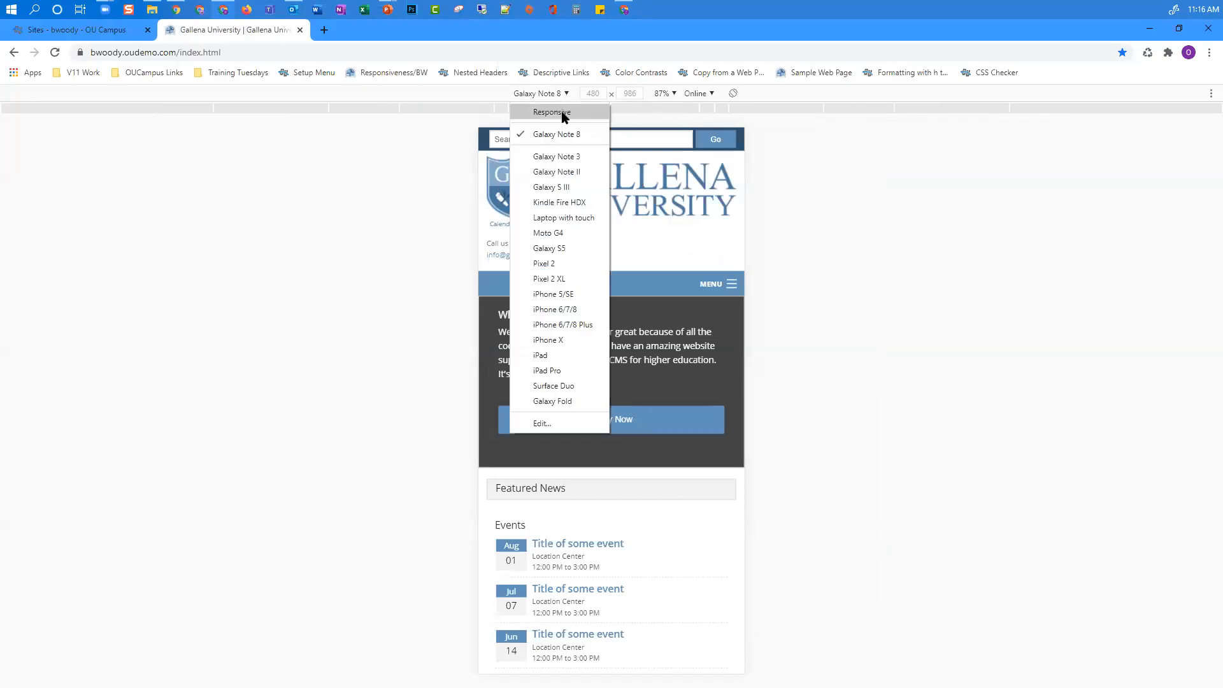
left_click(563, 112)
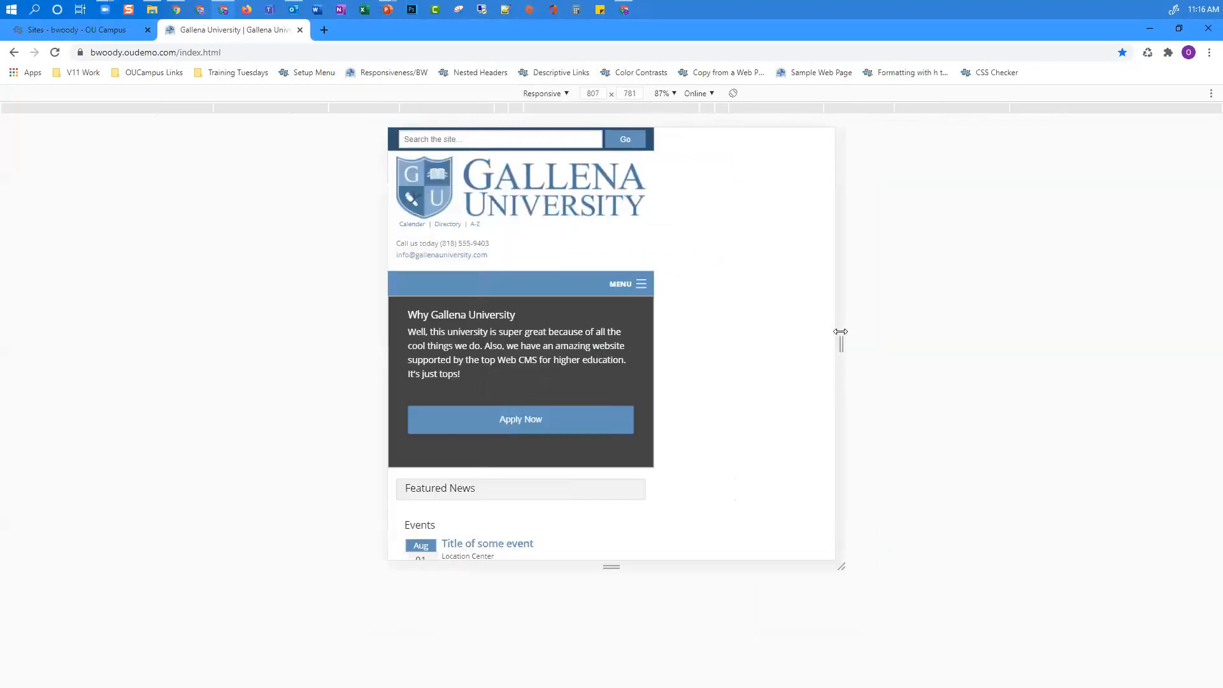
left_click_drag(984, 353, 1032, 357)
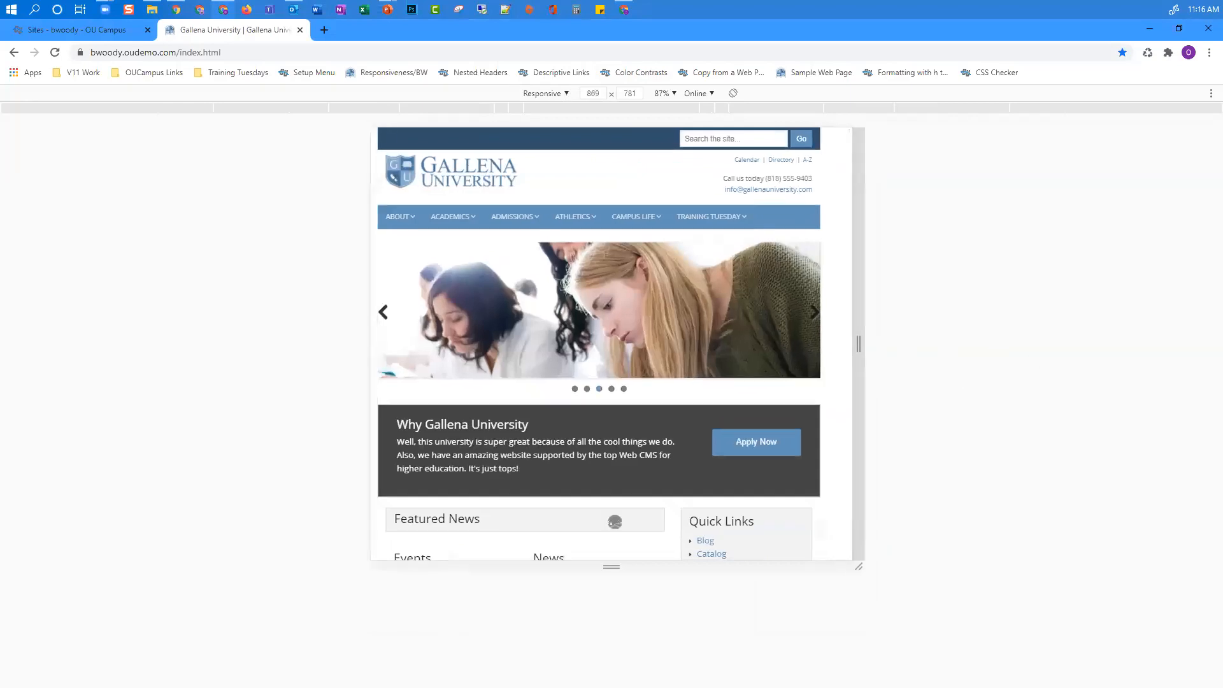
left_click_drag(611, 586, 611, 687)
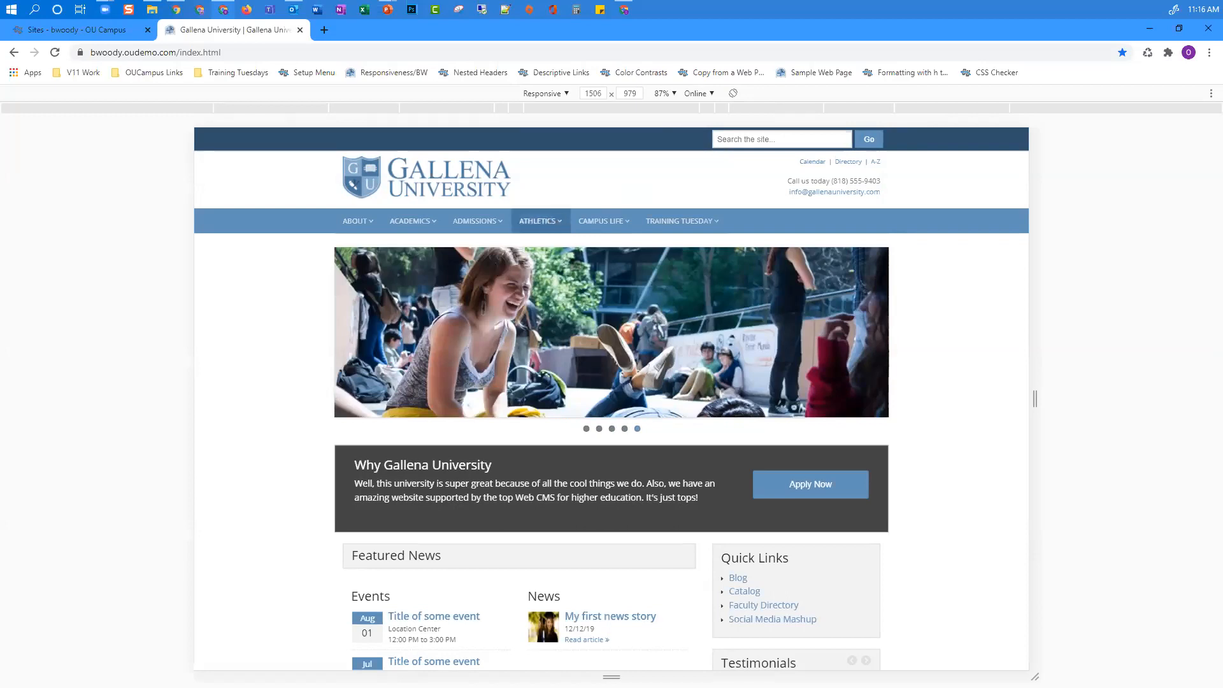
Step: View the Gallena Gophers page under Athletics in the preview and return to the home page
left_click(540, 221)
left_click(565, 273)
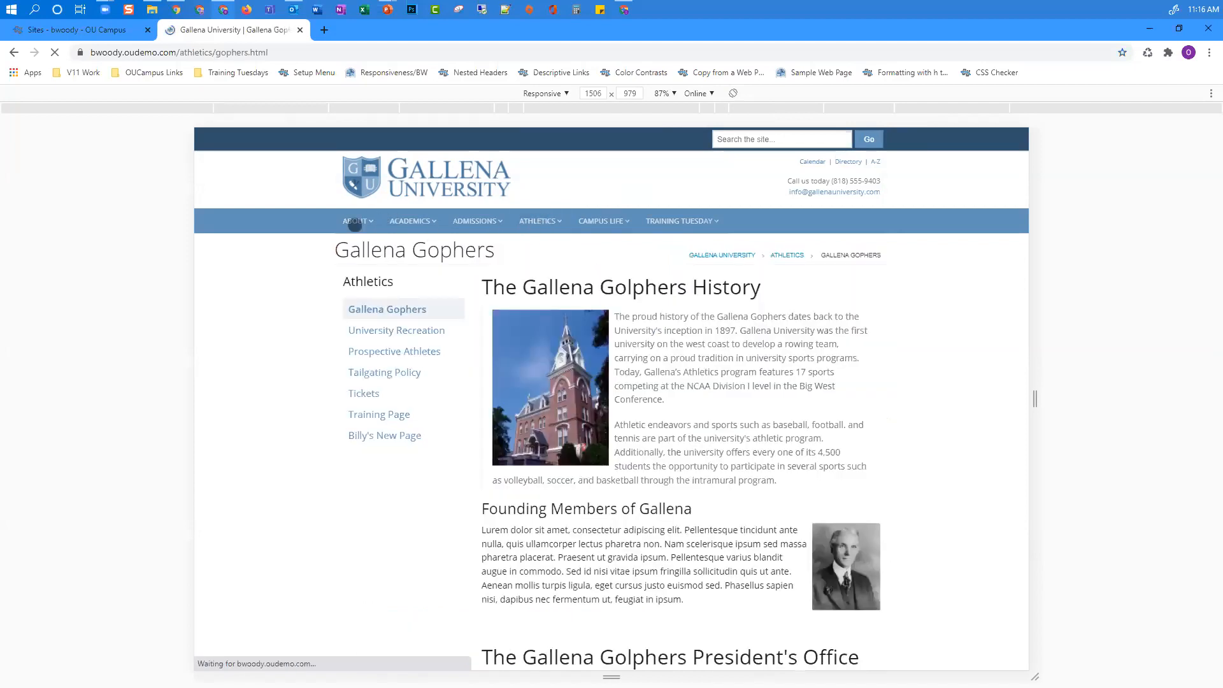
left_click(366, 186)
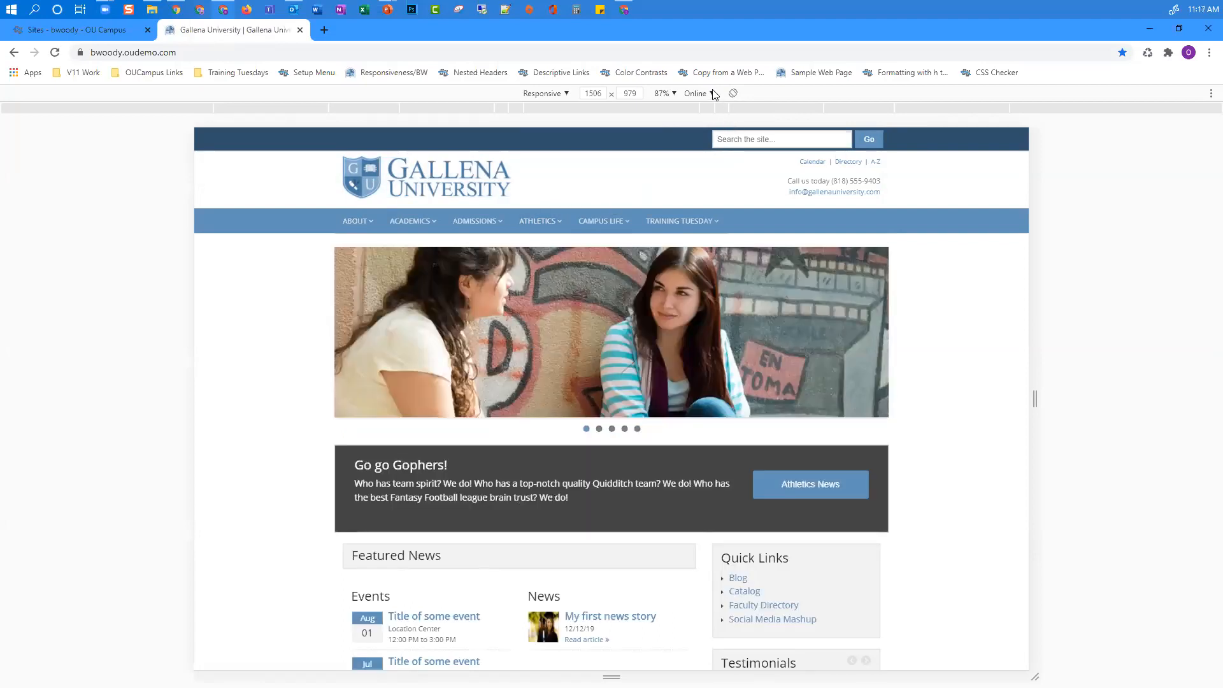
Step: Throttle the device preview to Low-end mobile and load the Gallena Gophers page under Athletics
left_click(710, 93)
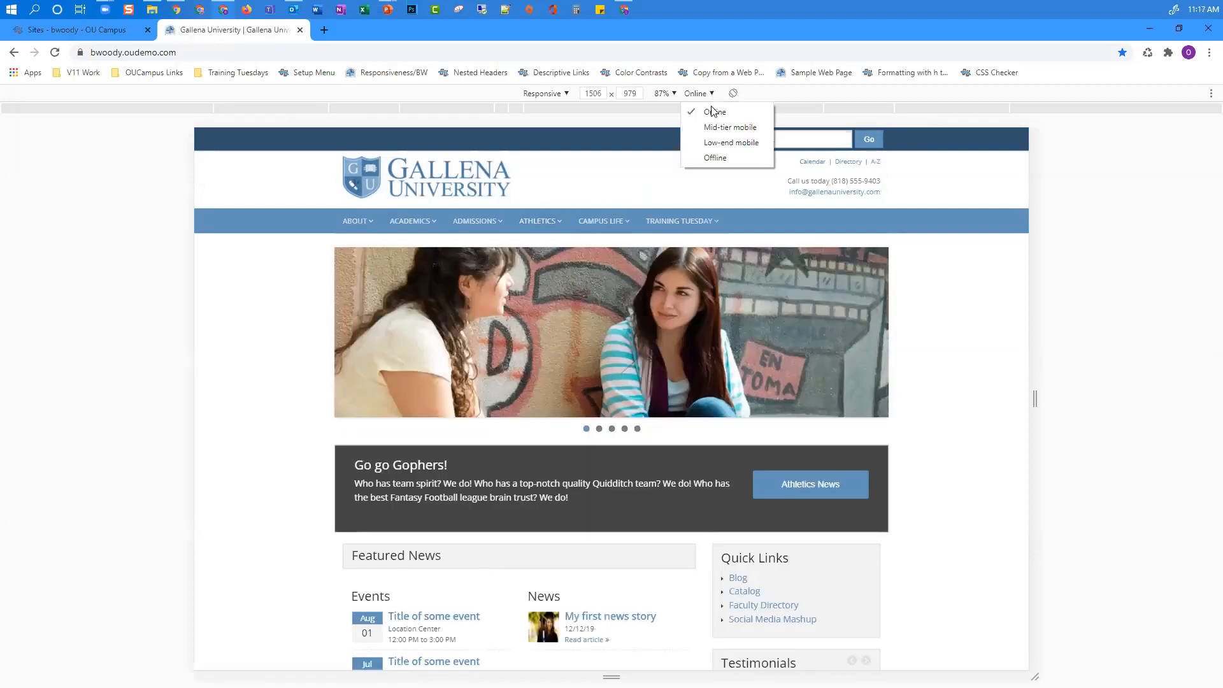
left_click(712, 143)
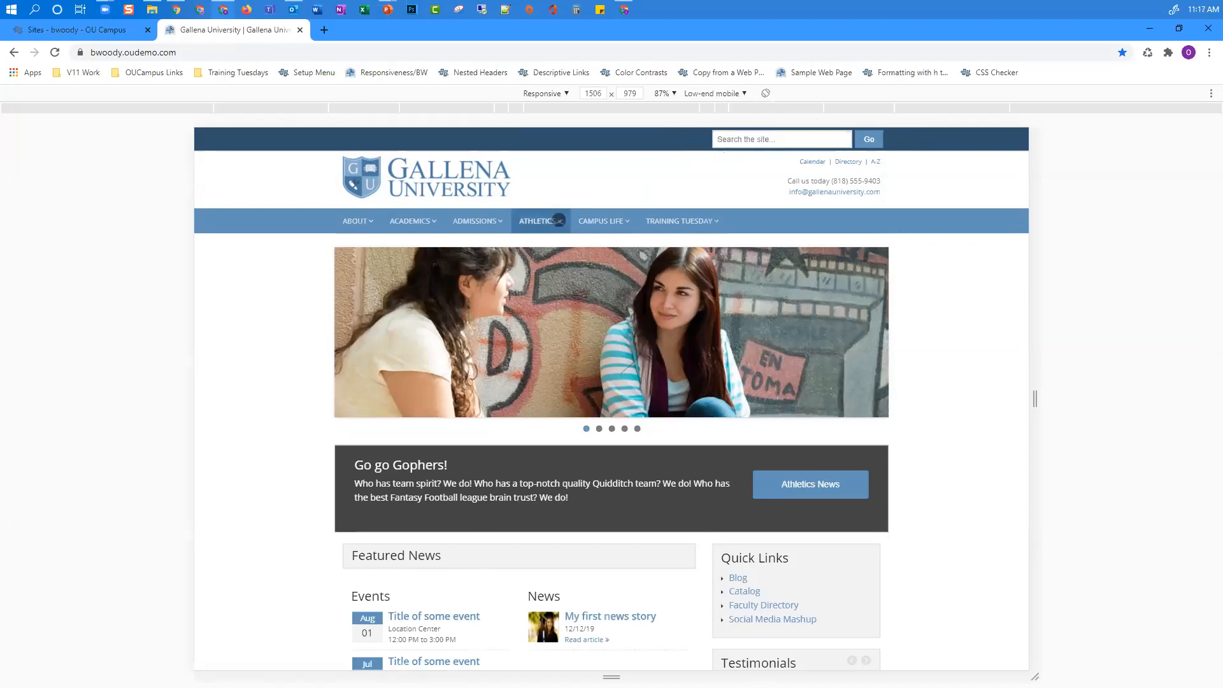
left_click(560, 222)
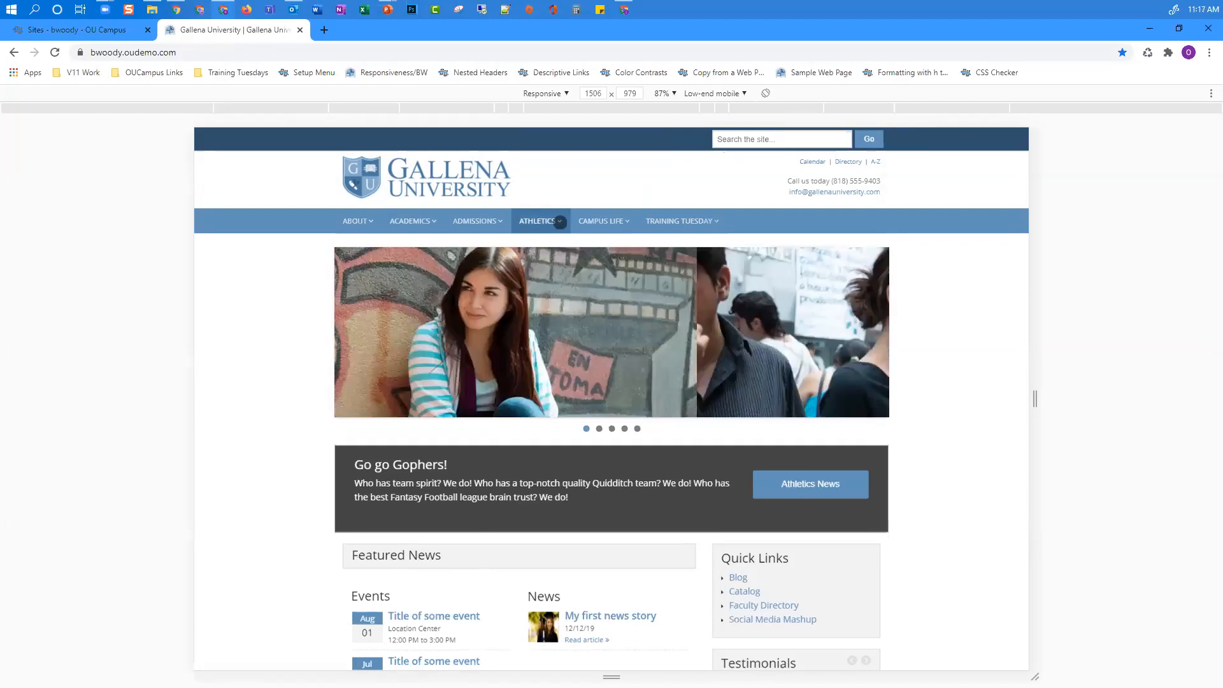
left_click(568, 272)
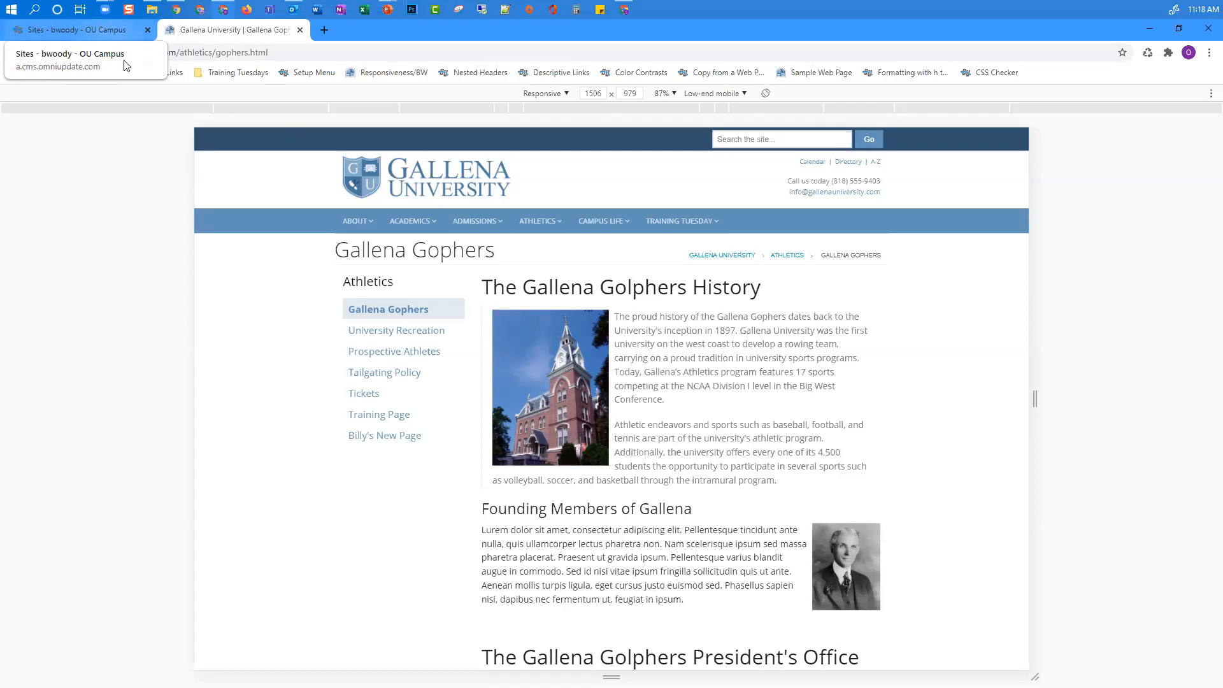
Step: Switch to OU Campus and view the defined image sizes and image size sets in the account setup
left_click(101, 31)
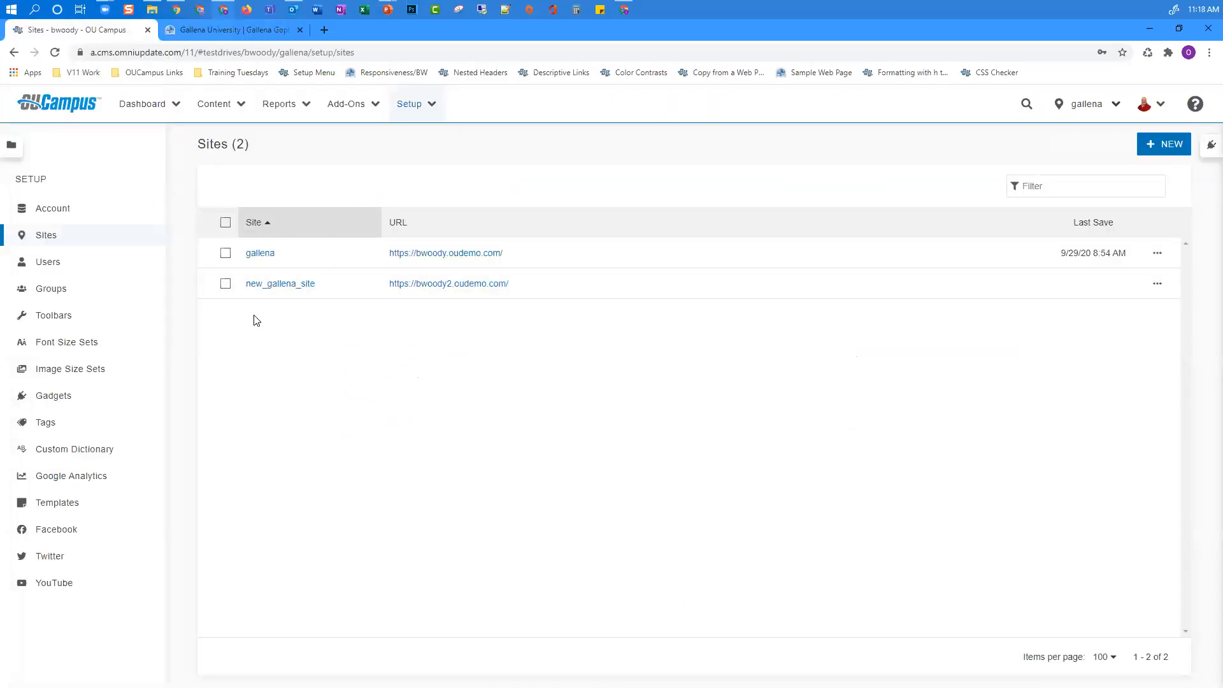
left_click(62, 379)
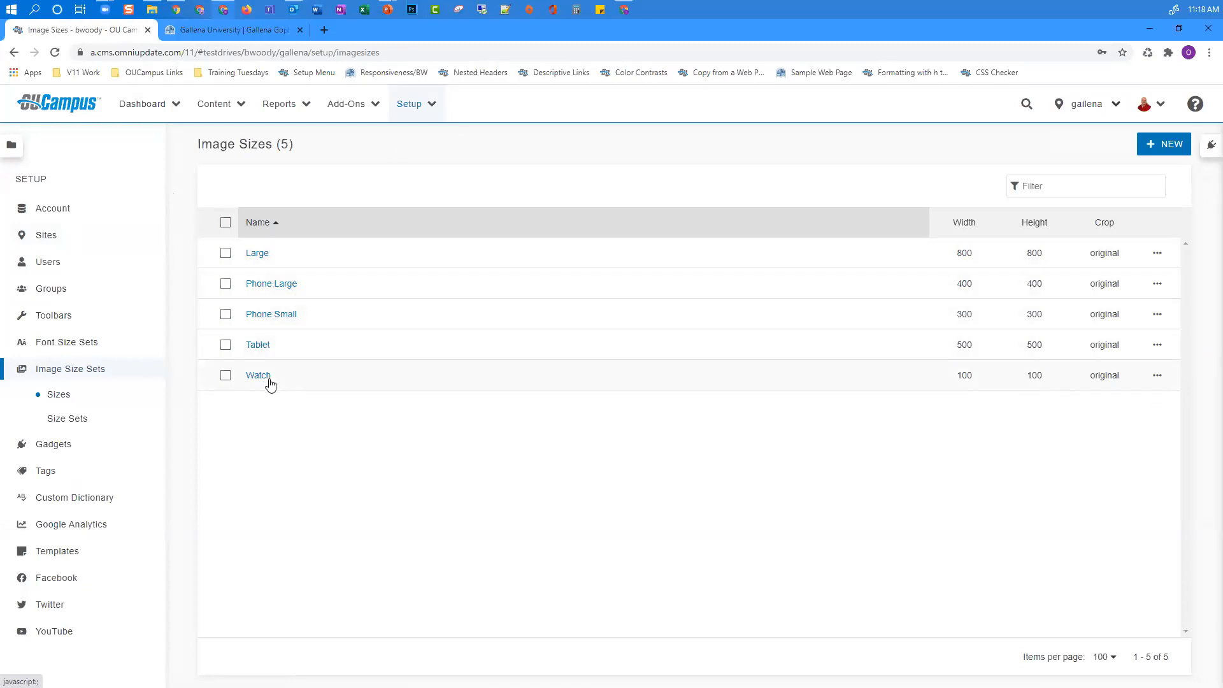
left_click(78, 420)
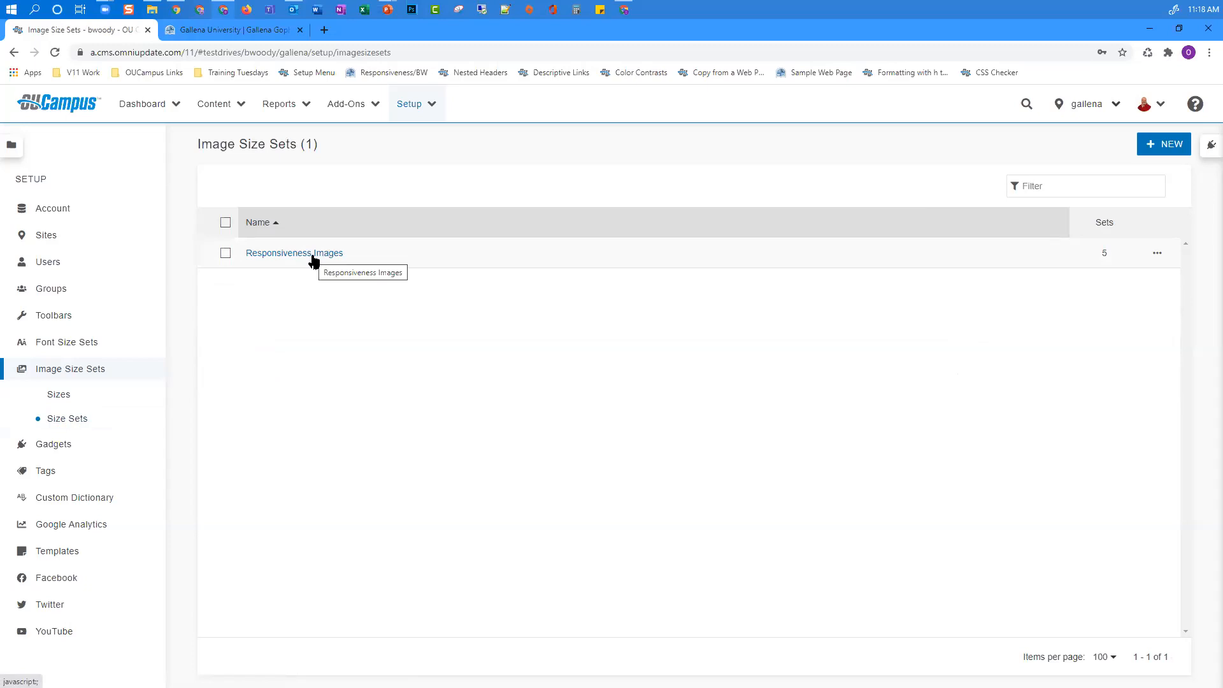
Step: In the training_tuesday_accessibility folder, save the access settings of _image_size_set_folder with the Responsiveness Images size set
left_click(224, 105)
left_click(224, 138)
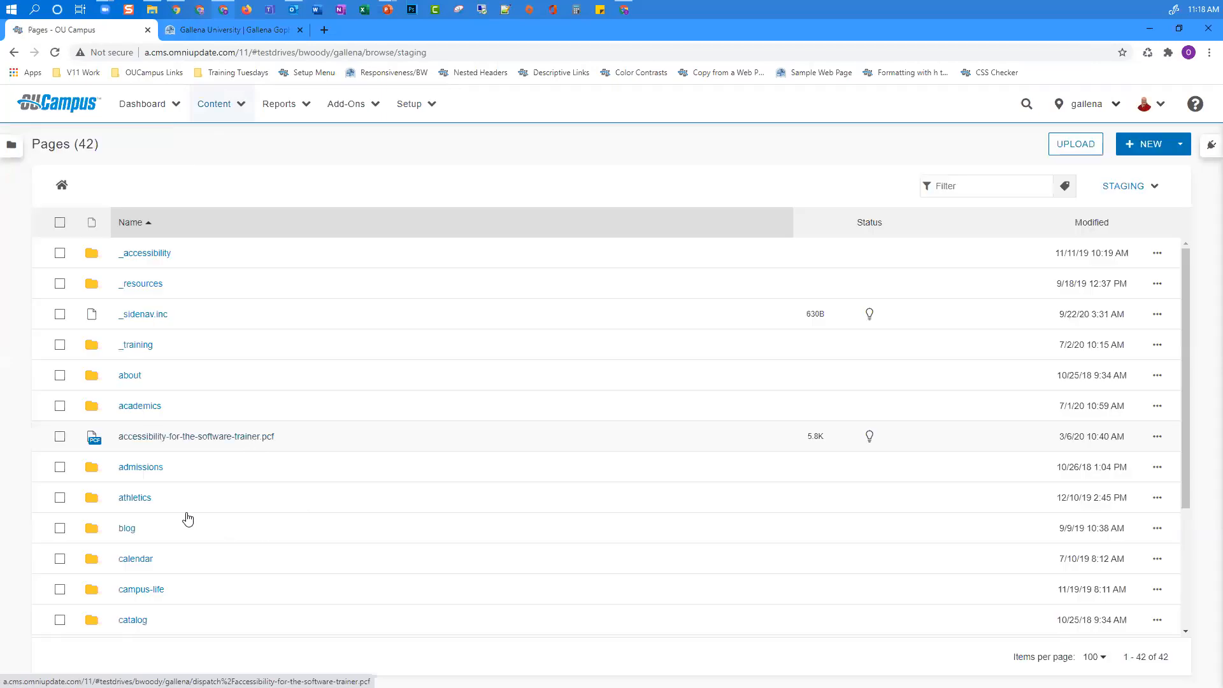
scroll(204, 405, "down", 15)
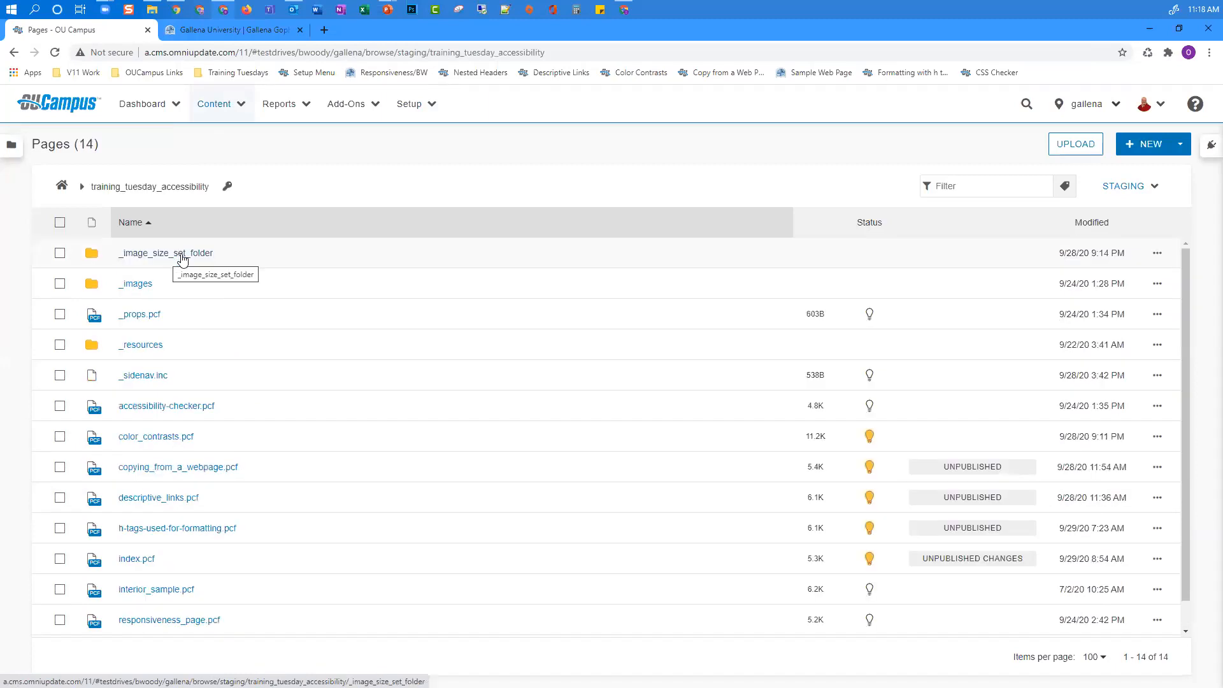
left_click(1159, 253)
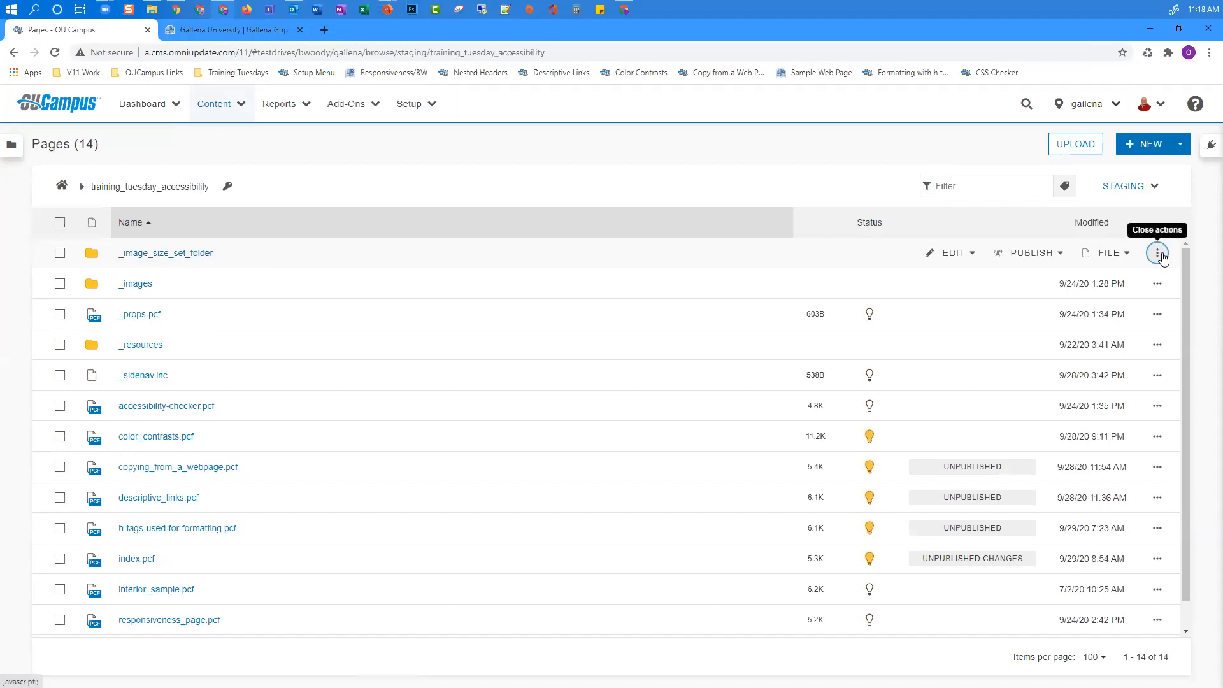
left_click(972, 255)
left_click(971, 287)
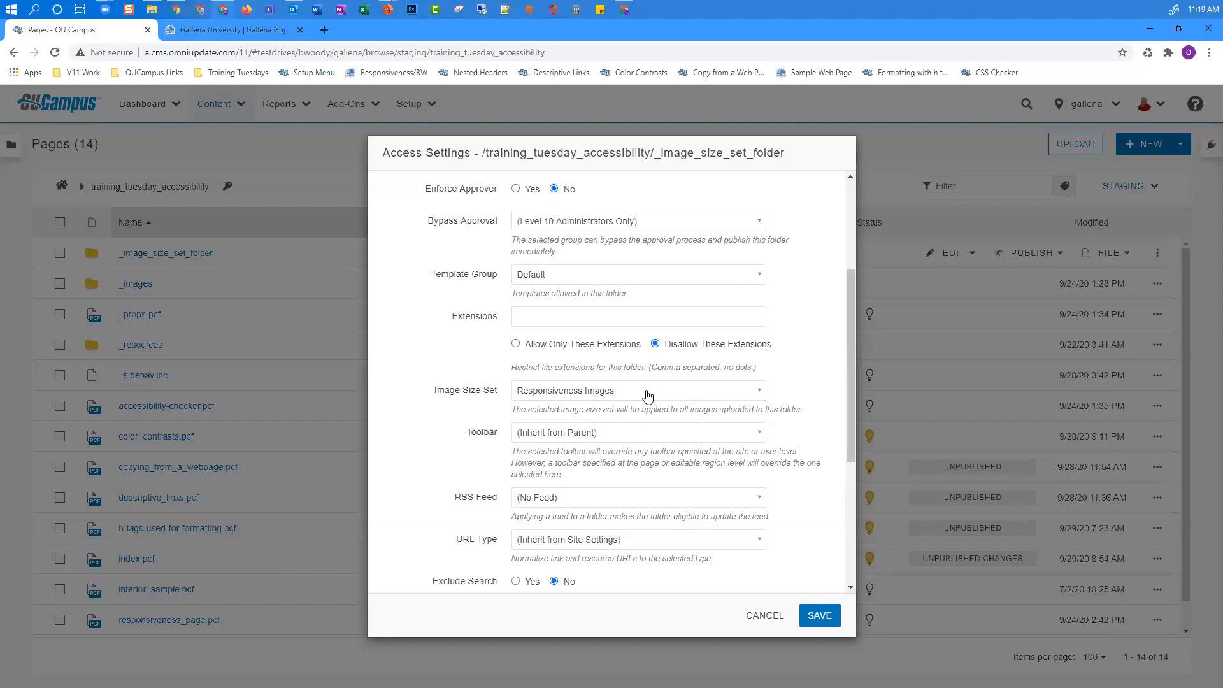
left_click(828, 620)
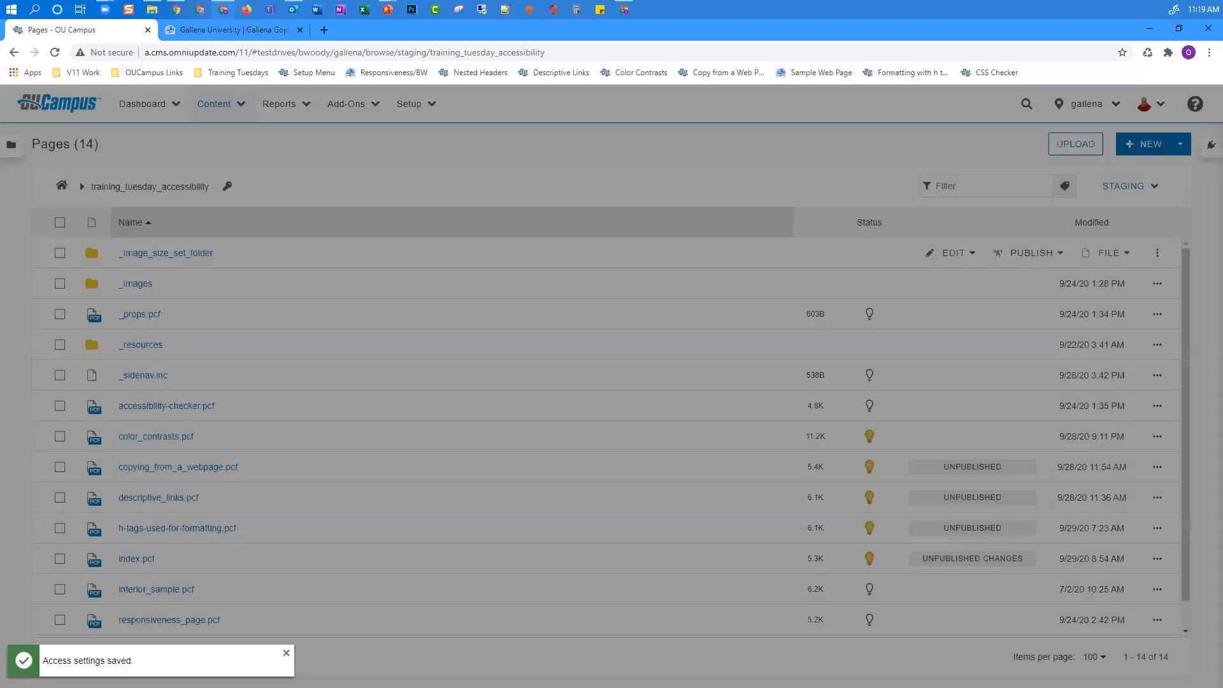
Step: Upload plane_over_sky.jpg into _image_size_set_folder and refresh the listing until the resized versions are included
left_click(164, 253)
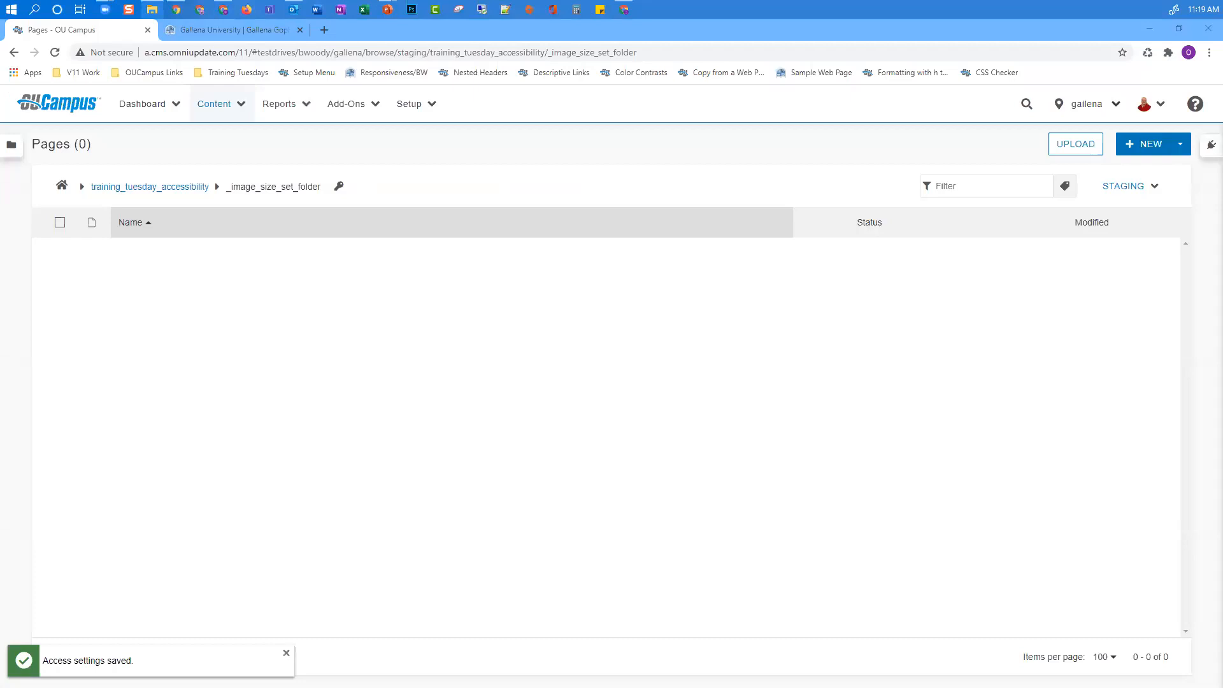
left_click_drag(745, 365, 200, 312)
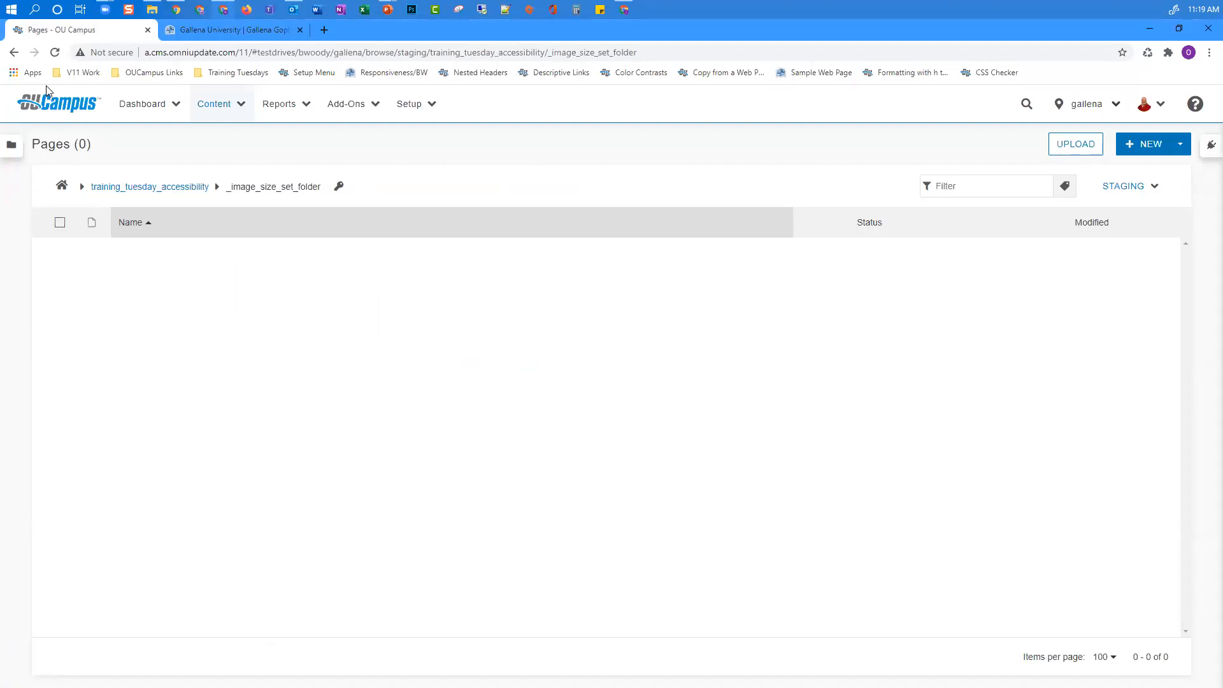
left_click(55, 54)
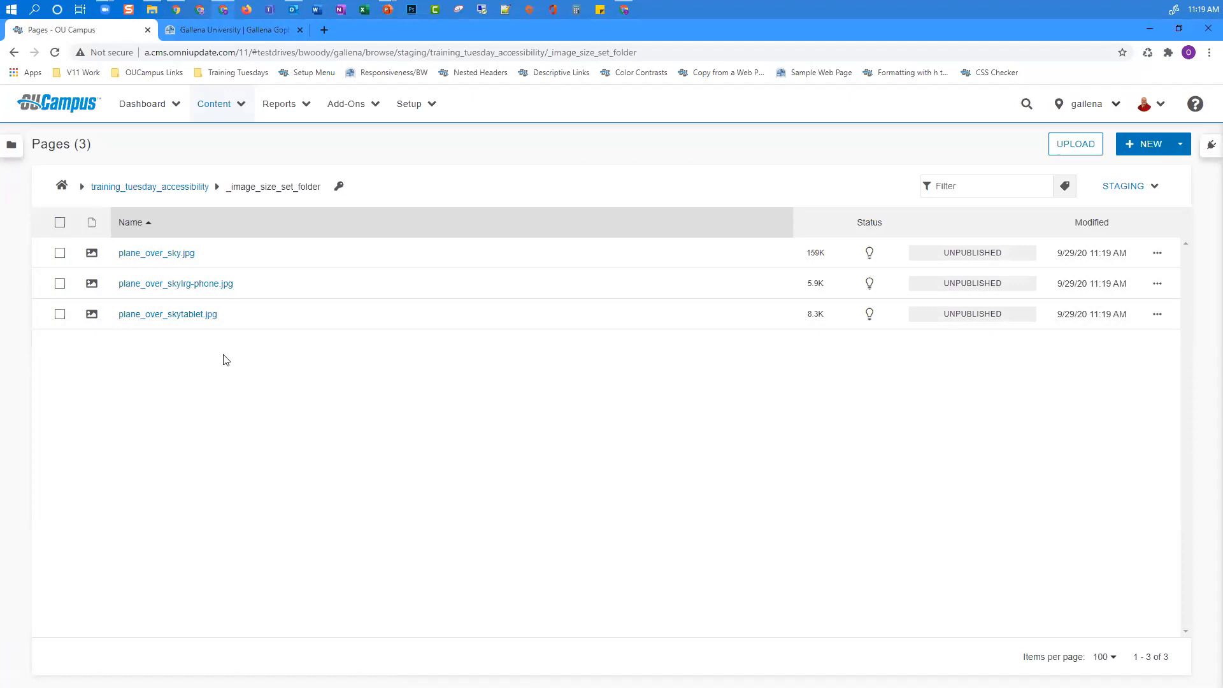
left_click(55, 56)
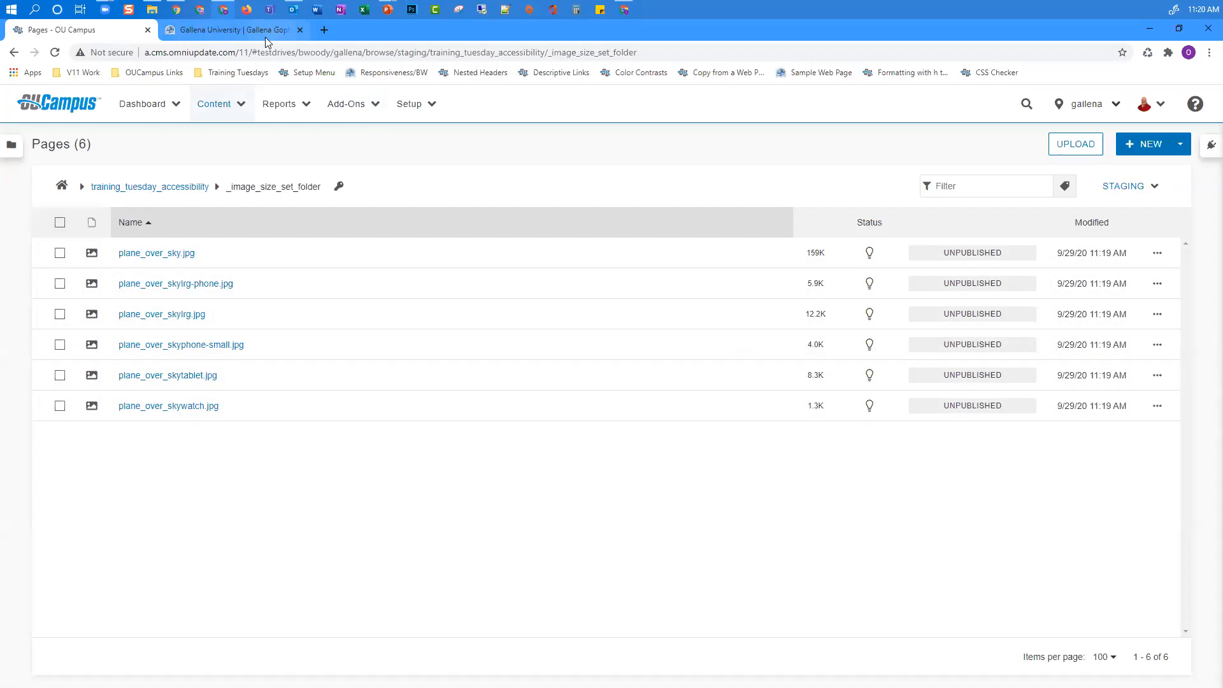
Step: Open the Nested Headers page index.pcf in the site preview's browser tab and close the DevTools device preview
key("ctrl+Tab")
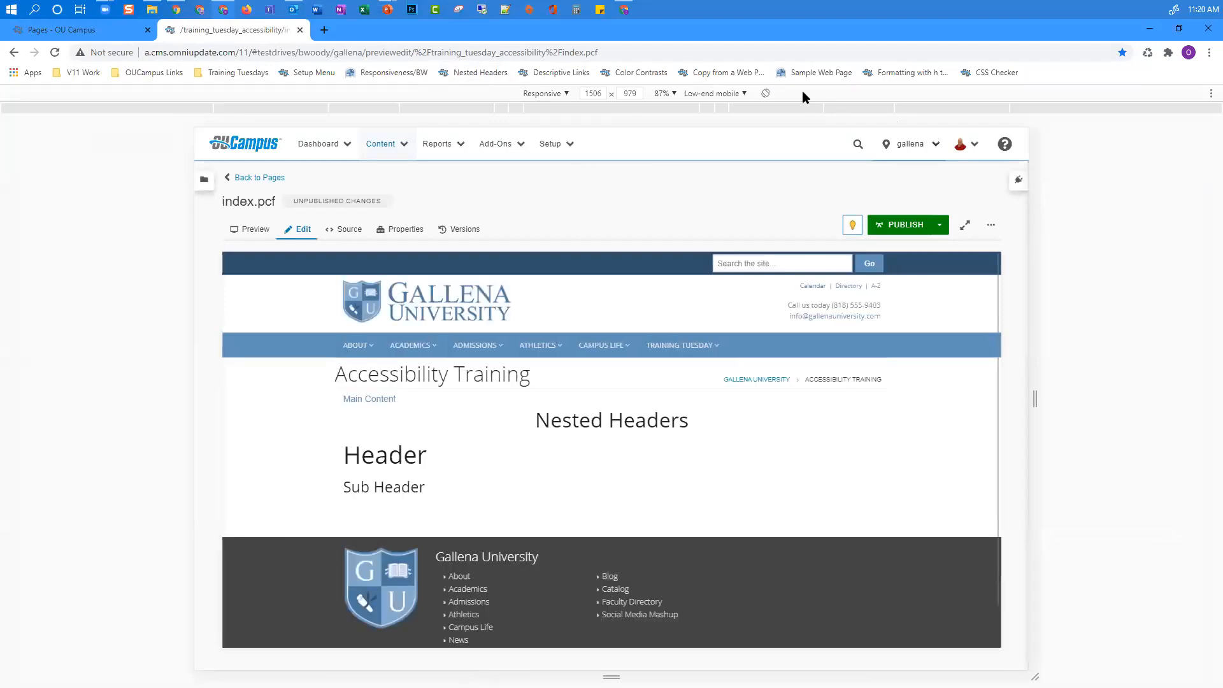
left_click(605, 14)
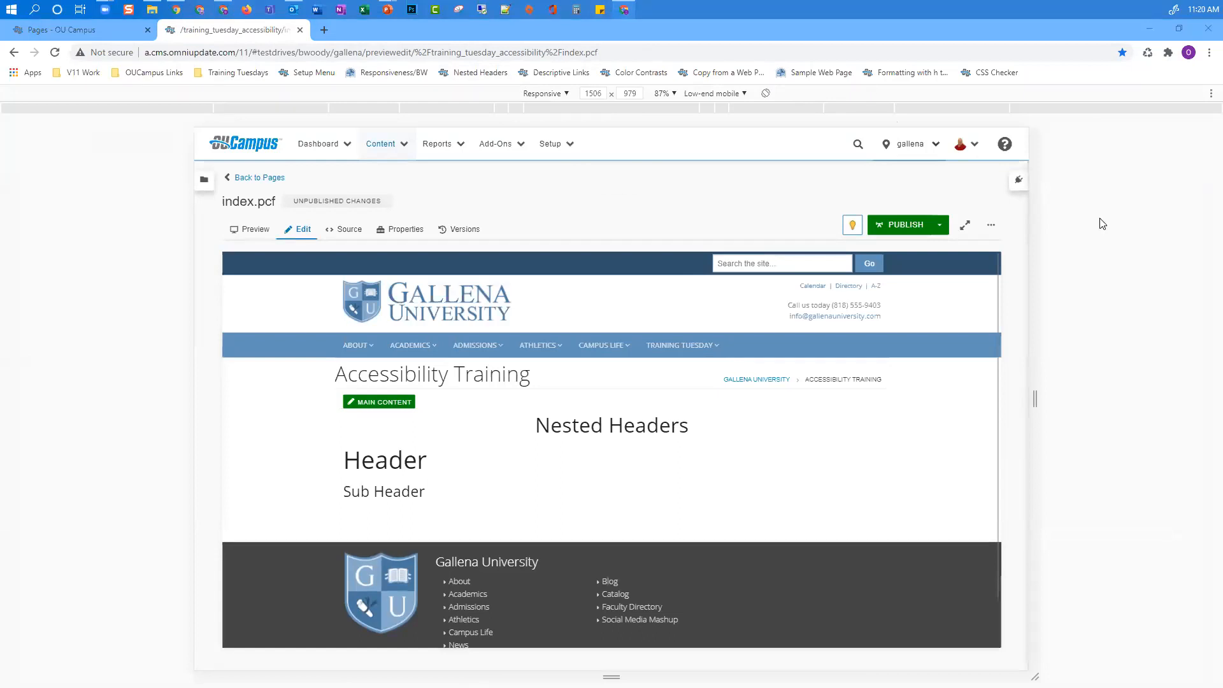
key("F12")
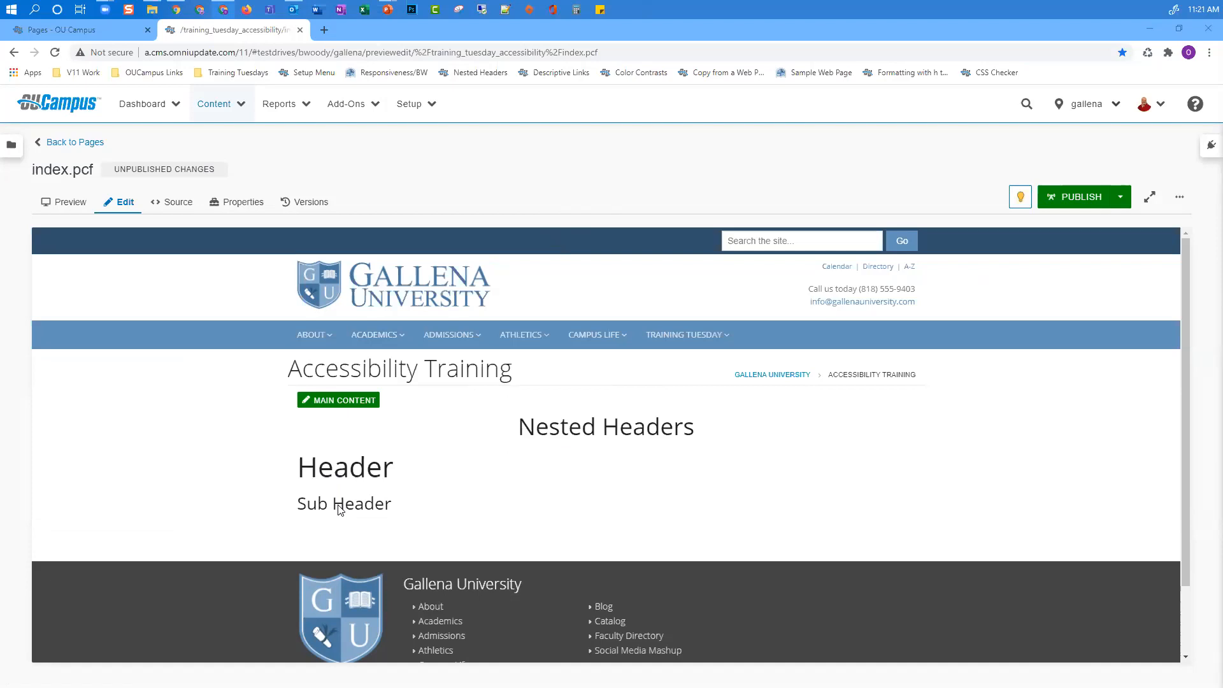
Step: Run the accessibility page check on index.pcf and view its known problems
left_click(1019, 198)
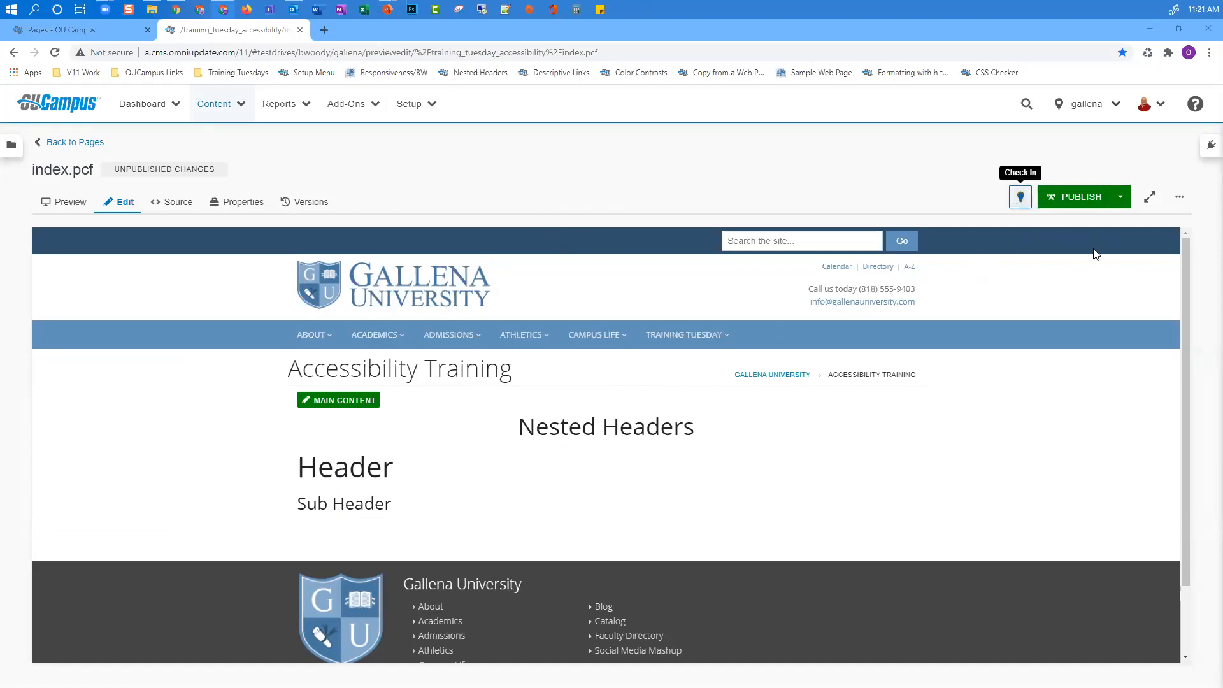
left_click(1180, 199)
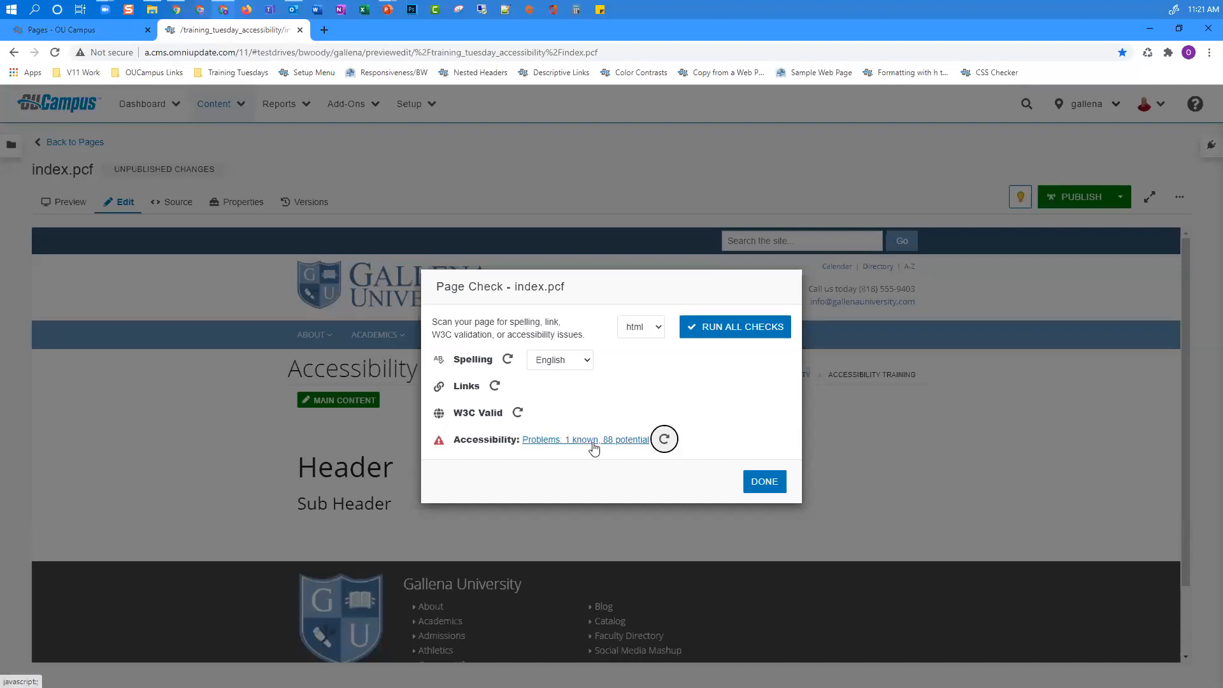
left_click(598, 441)
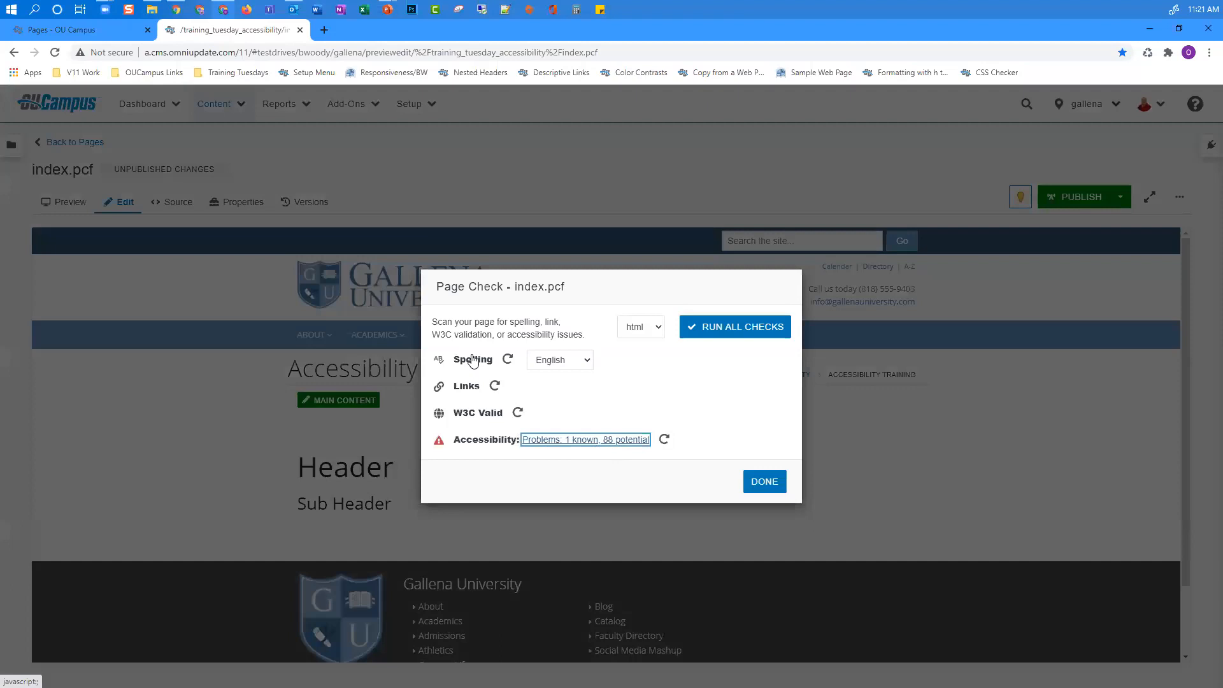
left_click(540, 439)
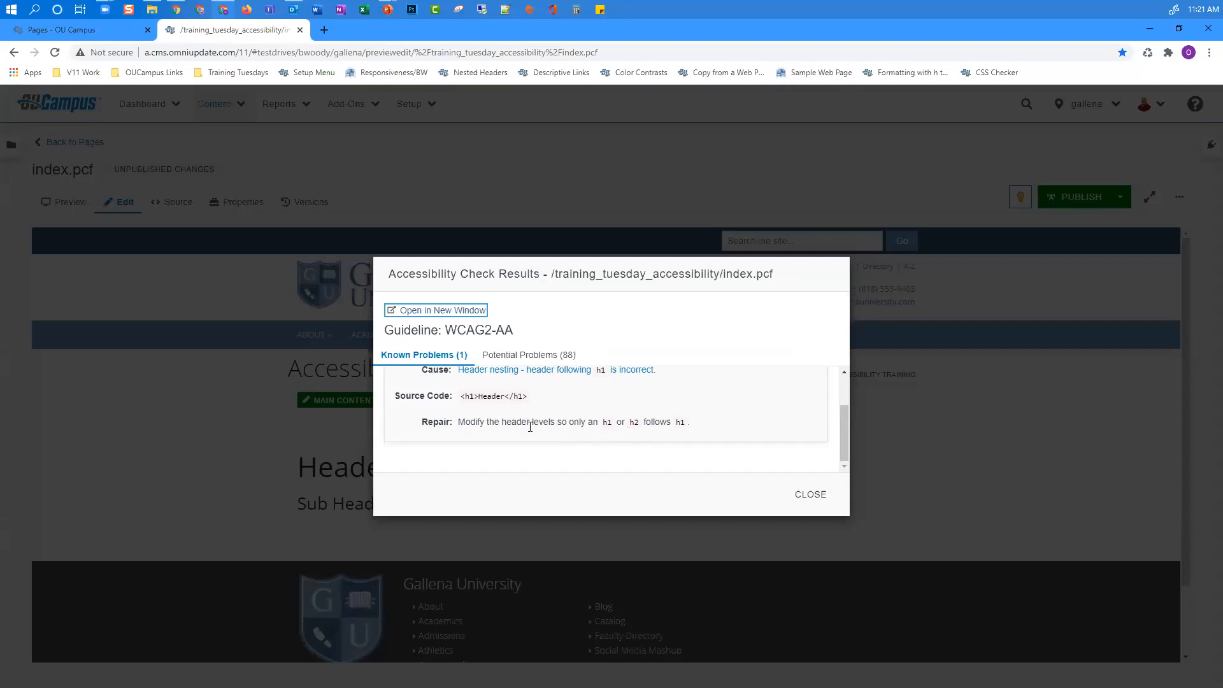
scroll(532, 426, "up", 1)
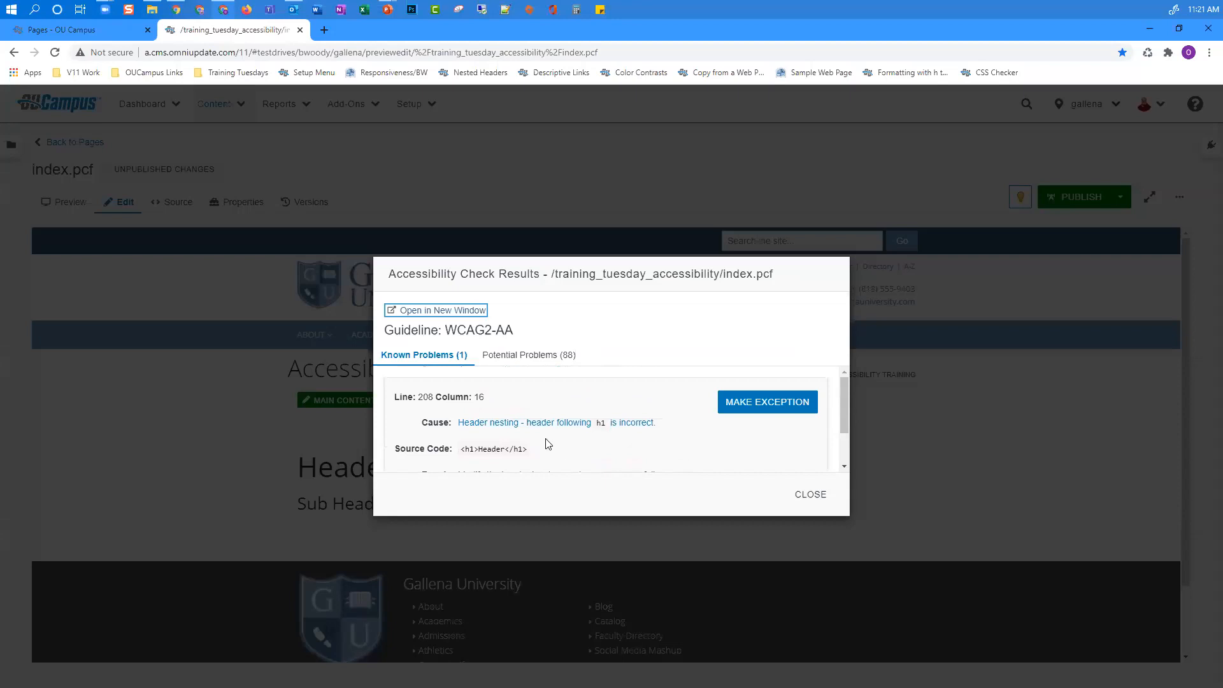
Step: Examine the checker's guidelines, pass and fail examples, and suggested repair for the header nesting problem
left_click(505, 424)
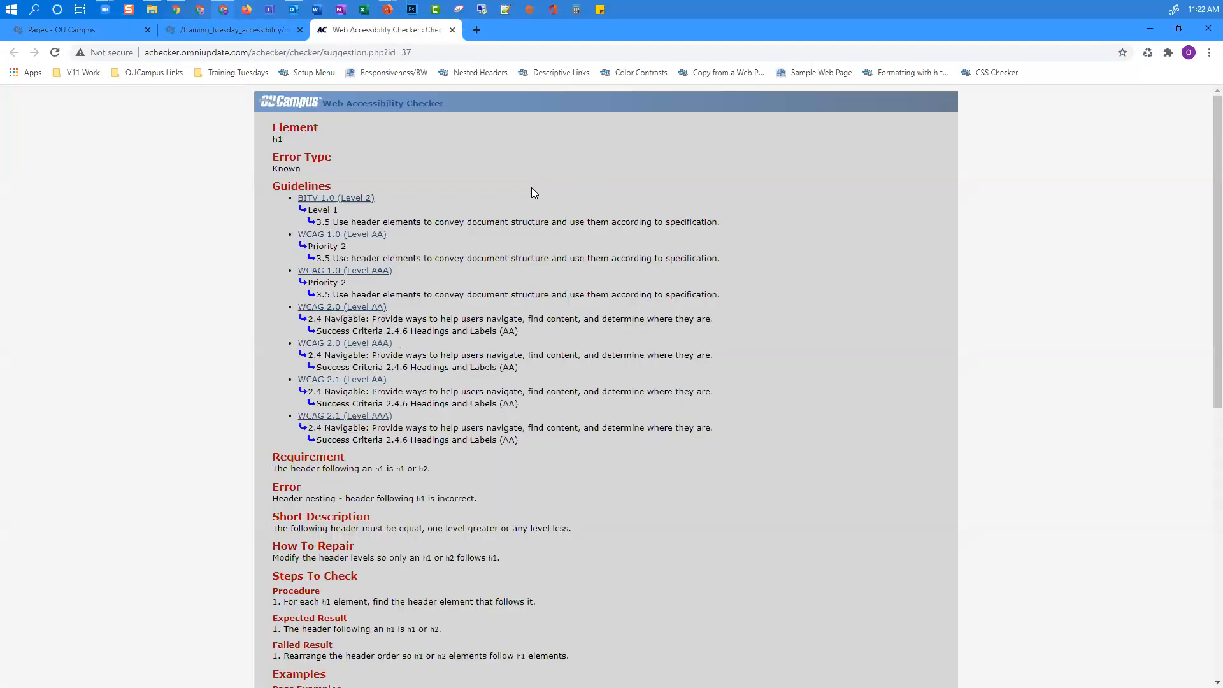
scroll(507, 400, "down", 1)
scroll(507, 400, "down", 4)
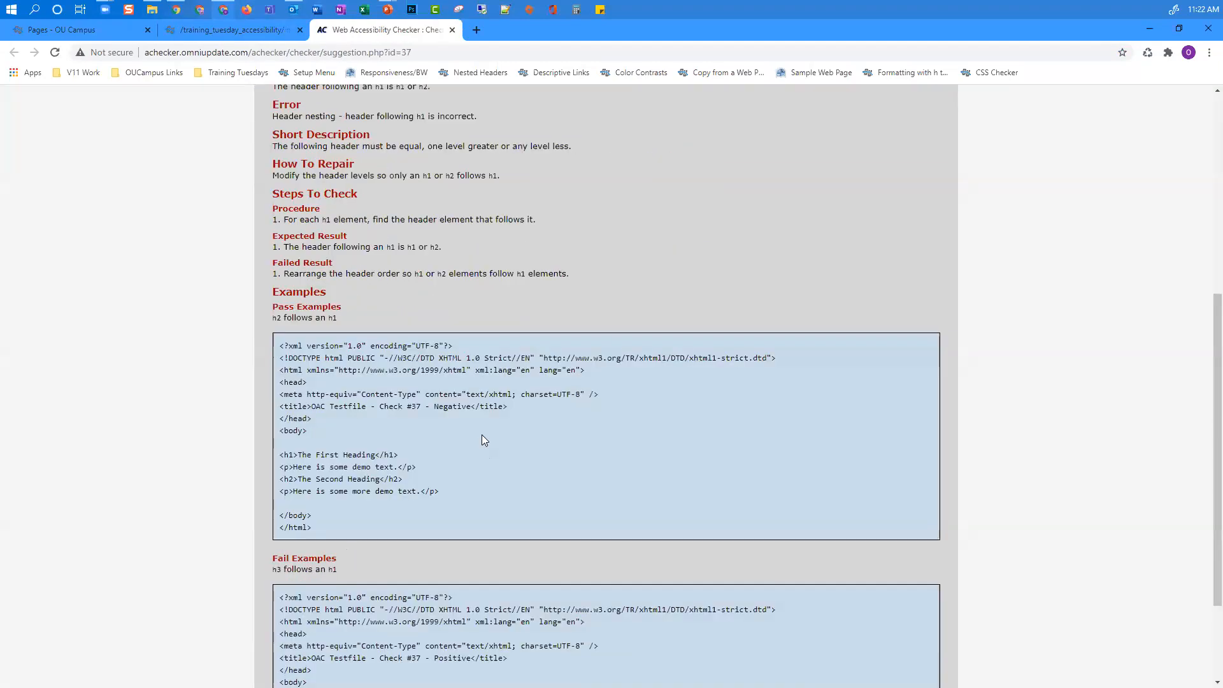
scroll(427, 549, "down", 2)
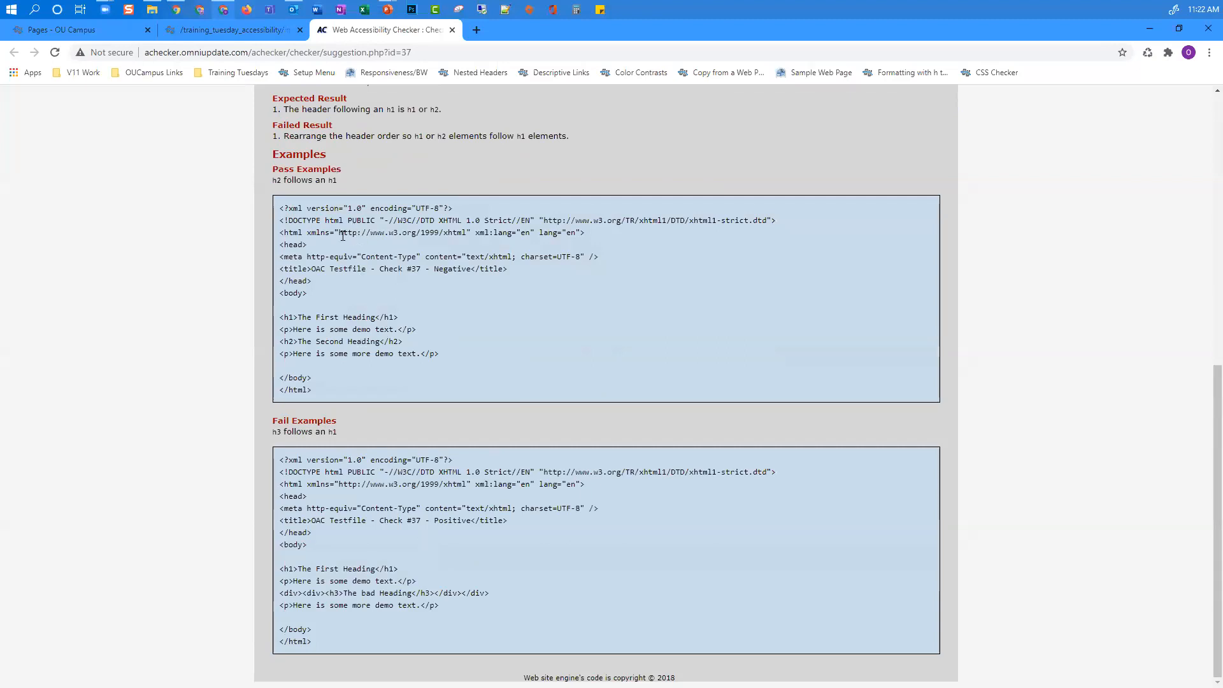
scroll(350, 231, "up", 5)
scroll(349, 231, "up", 2)
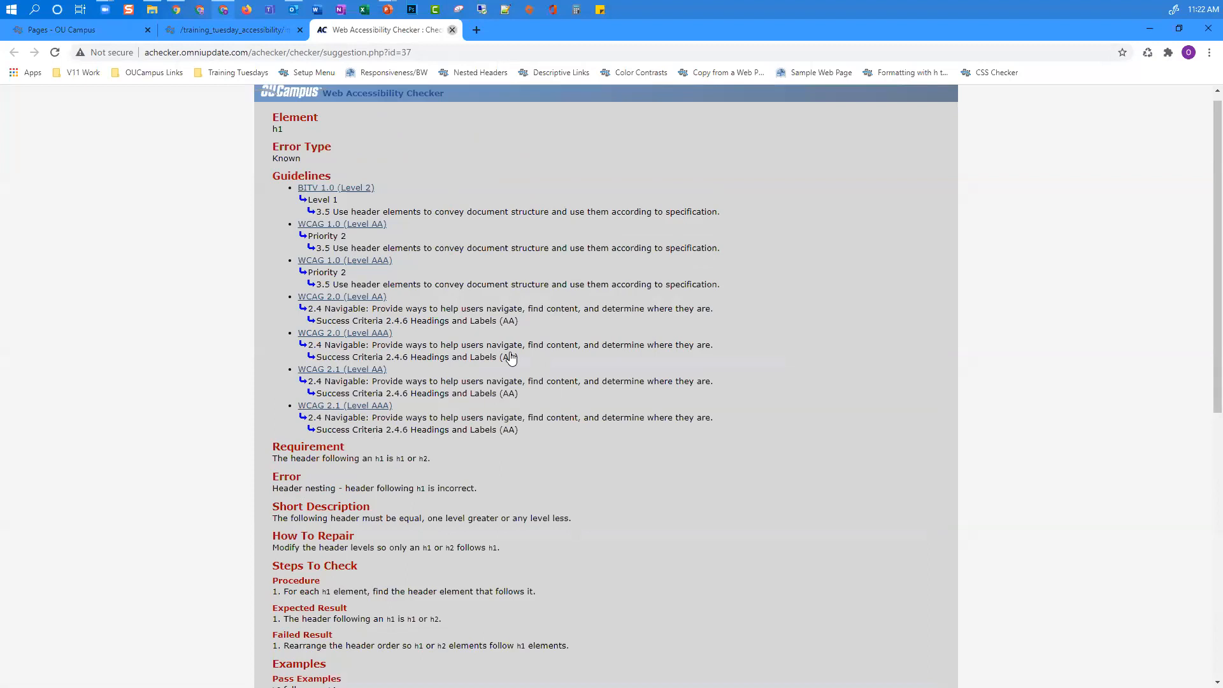
key("ctrl+shift+Tab")
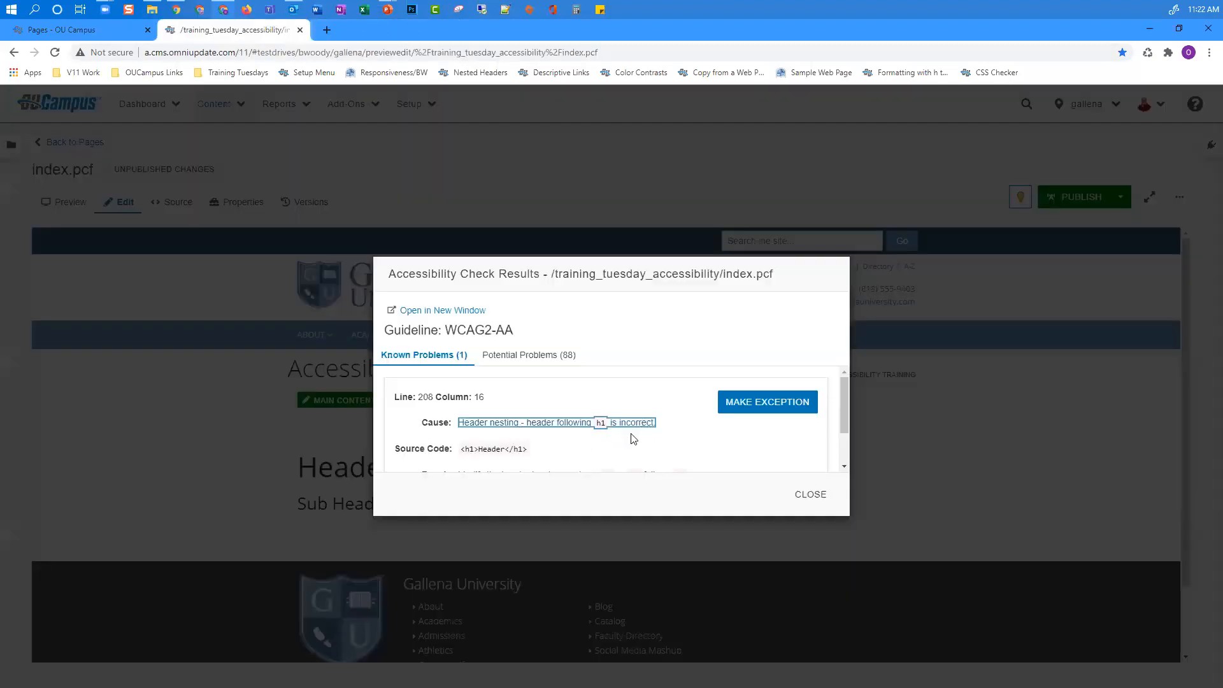
scroll(637, 433, "down", 1)
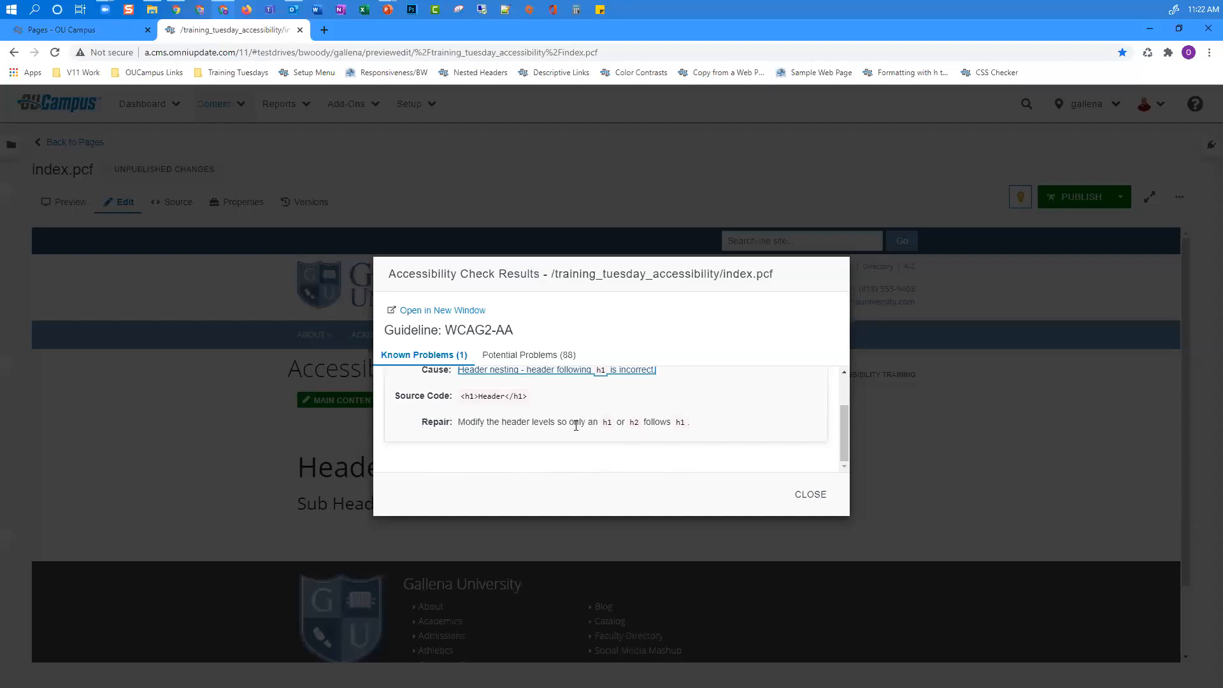
Step: Close the check results, change the "Header" line in the main content to Heading 2, and save the page
left_click(820, 495)
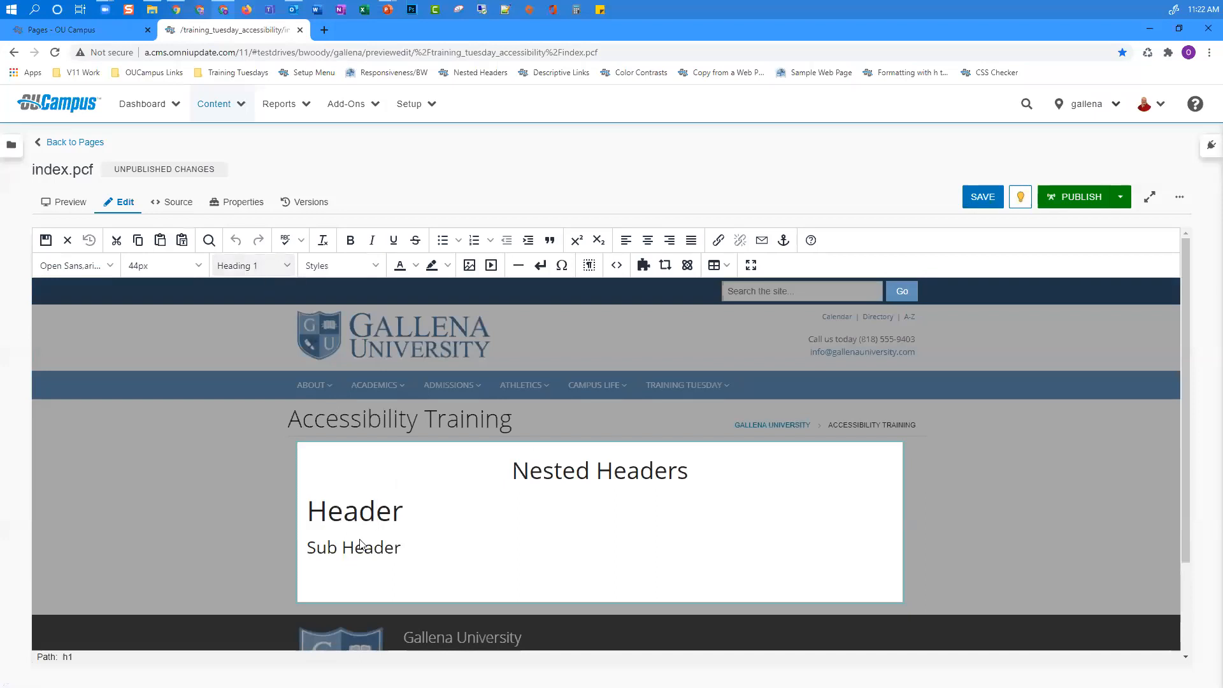
left_click(364, 547)
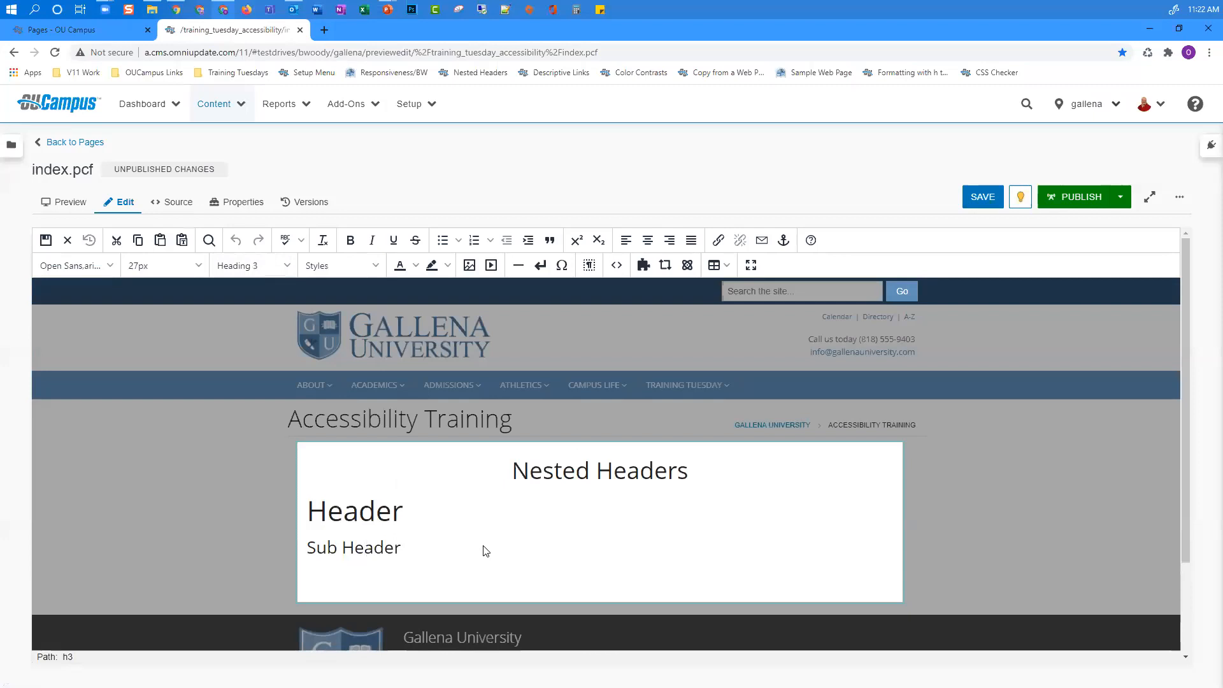
left_click(366, 521)
left_click(290, 263)
left_click(293, 444)
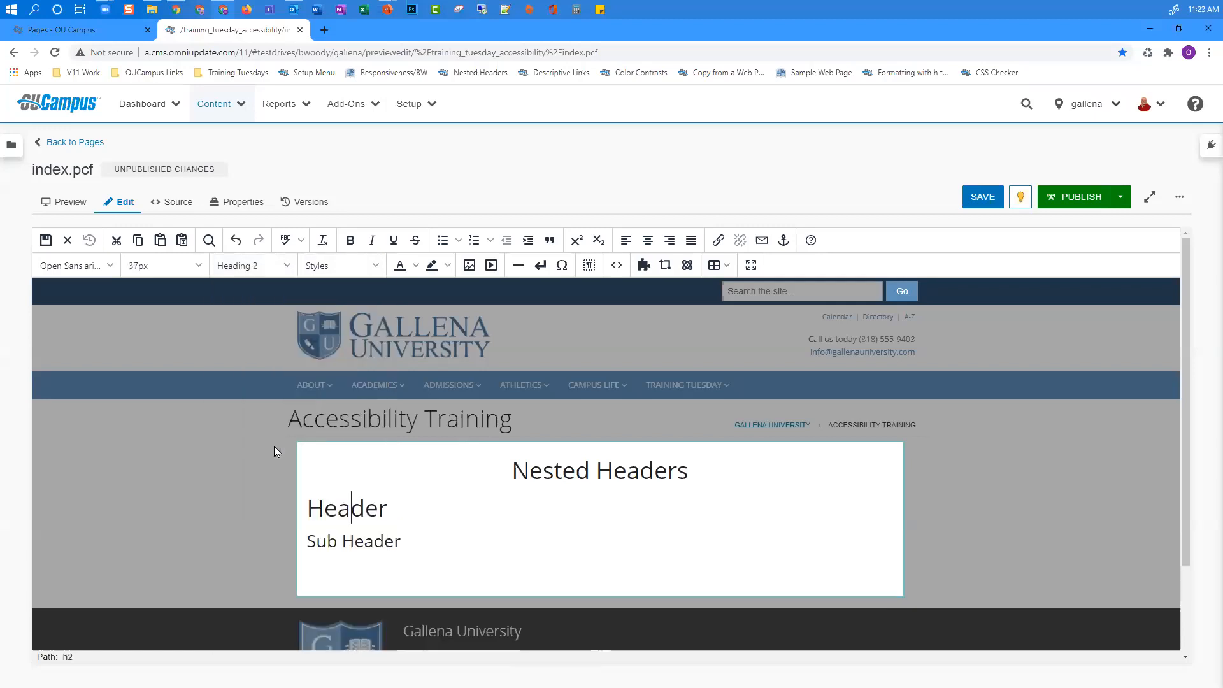
left_click(412, 540)
left_click(364, 513)
left_click(423, 551)
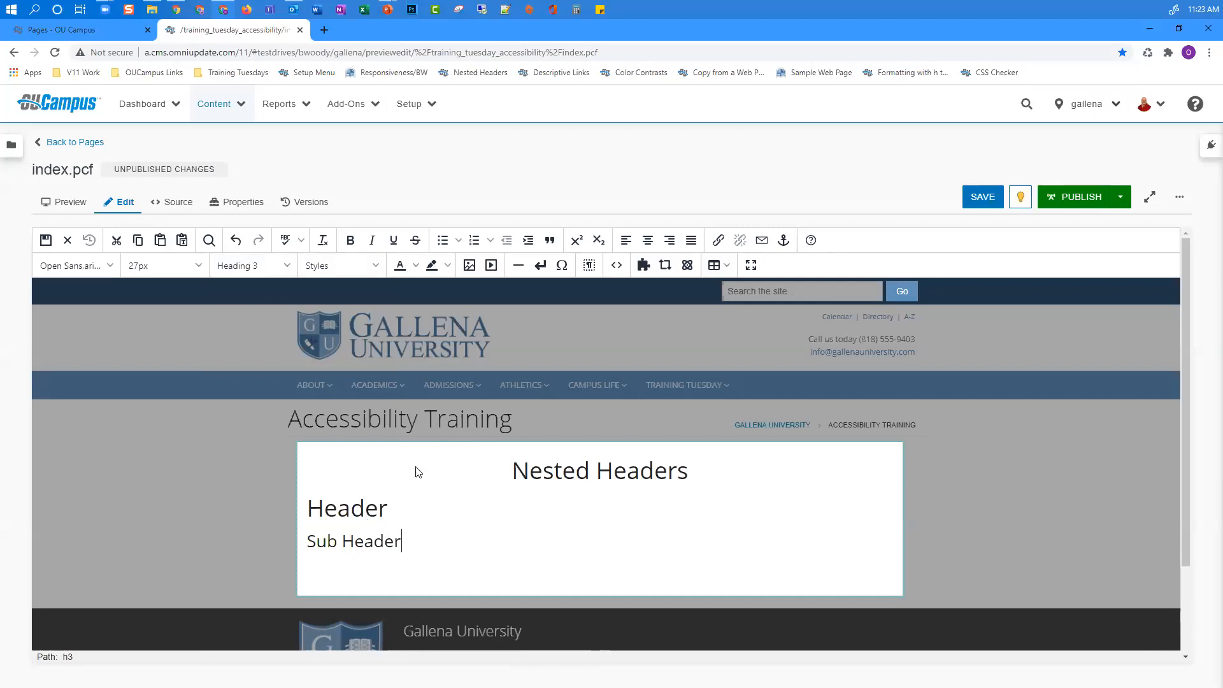
left_click(51, 241)
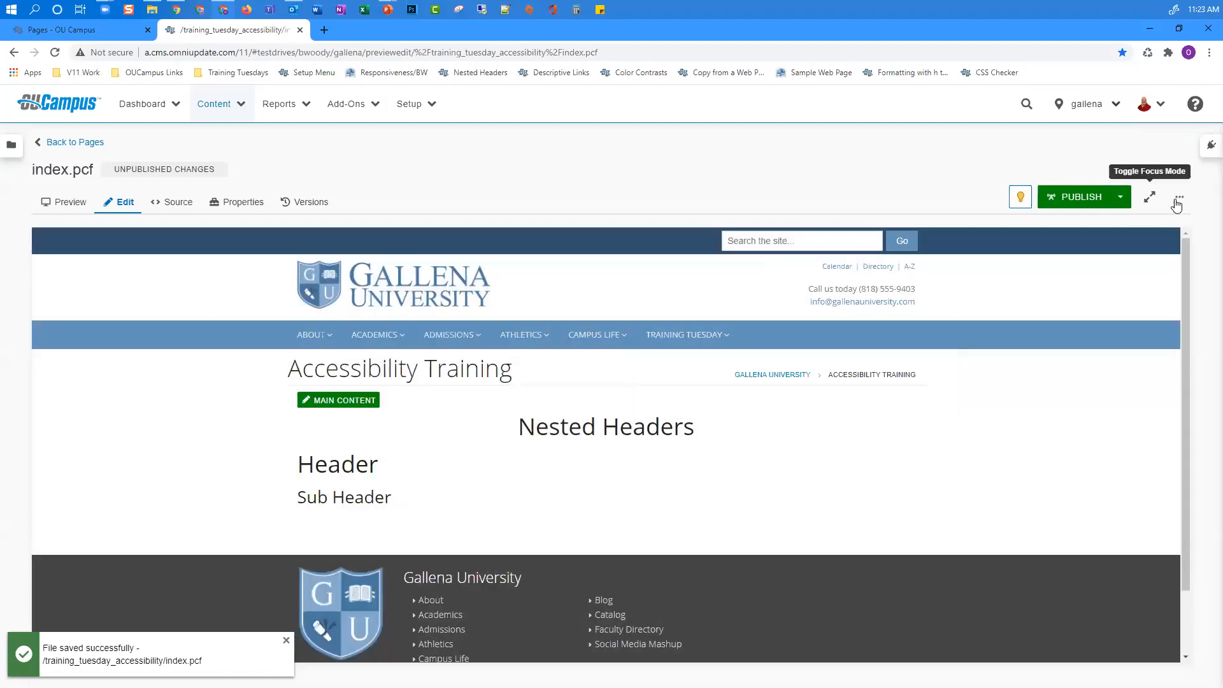
Step: Rerun the accessibility page check on index.pcf and view its known and potential problems
left_click(1178, 198)
left_click(533, 441)
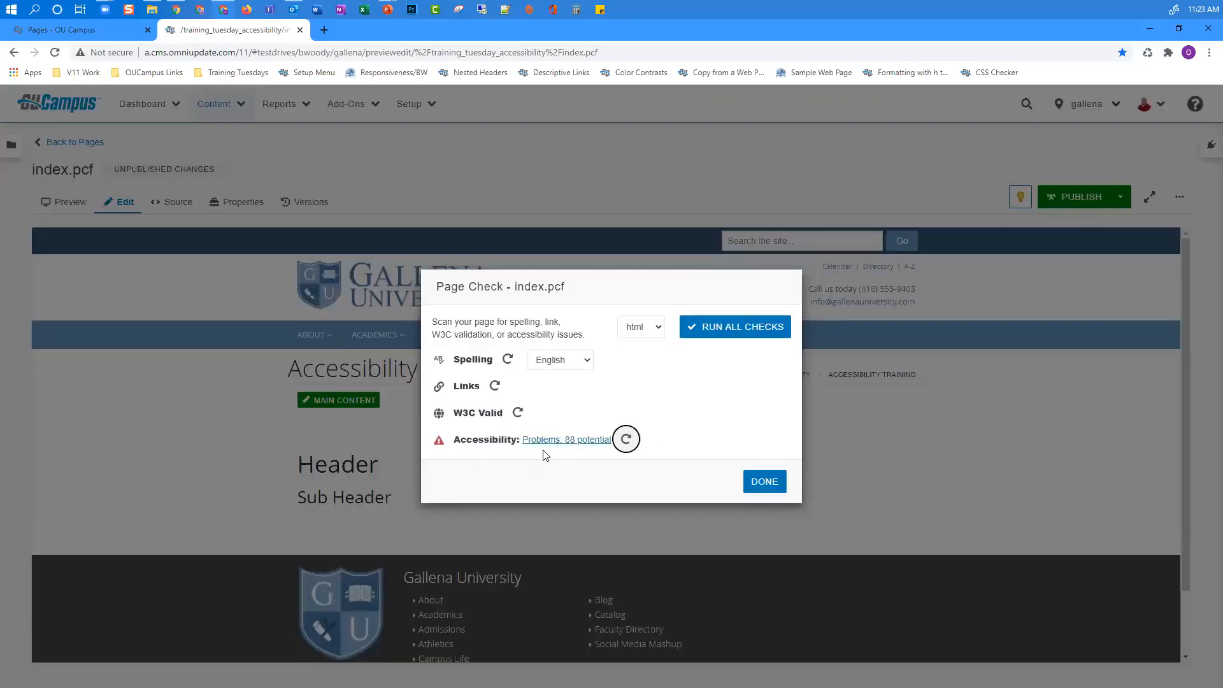
left_click(580, 444)
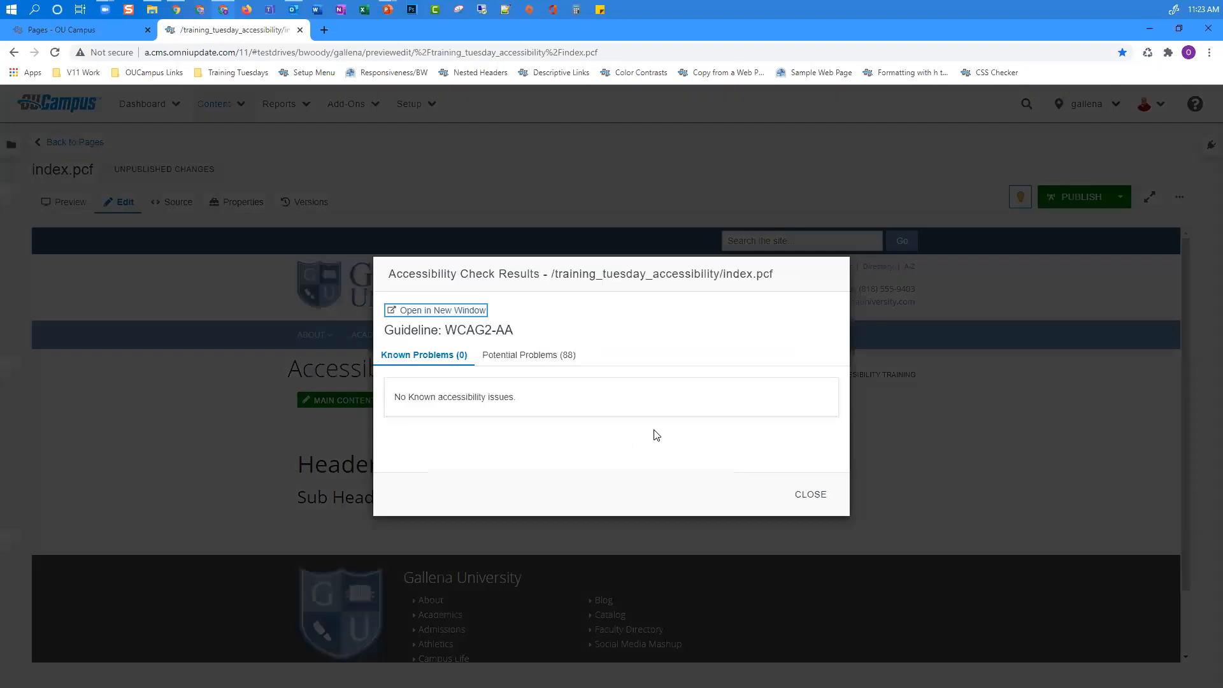
scroll(657, 435, "down", 1)
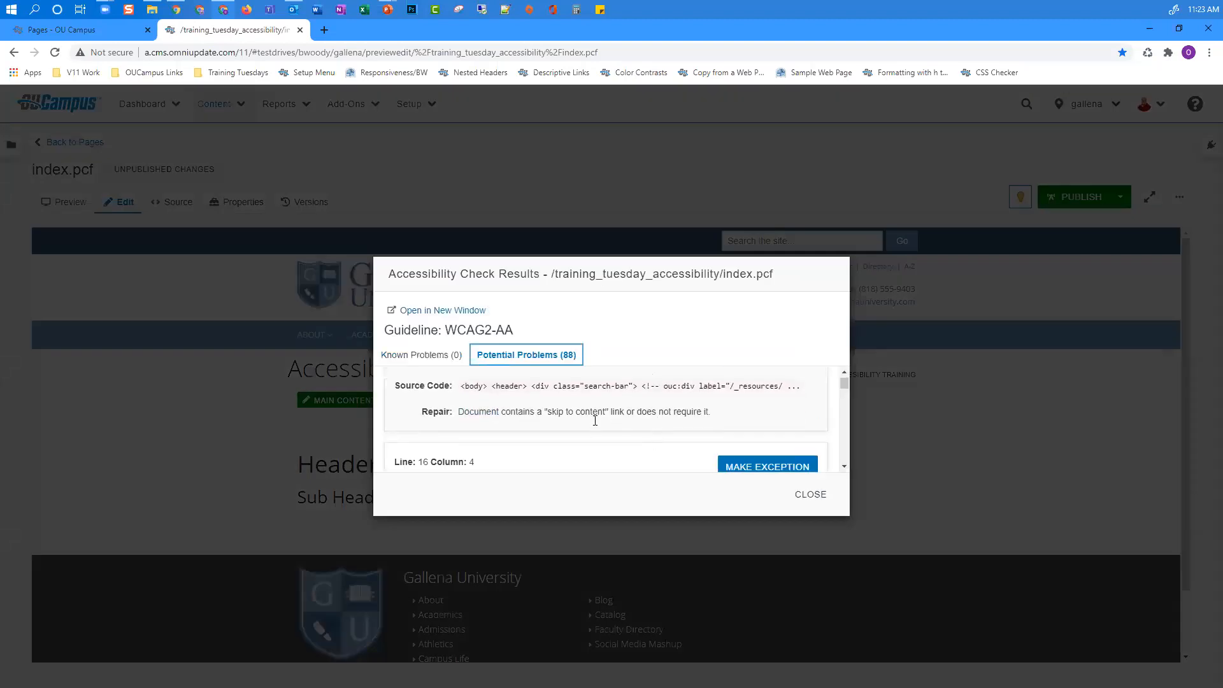
scroll(591, 393, "down", 1)
scroll(590, 393, "up", 1)
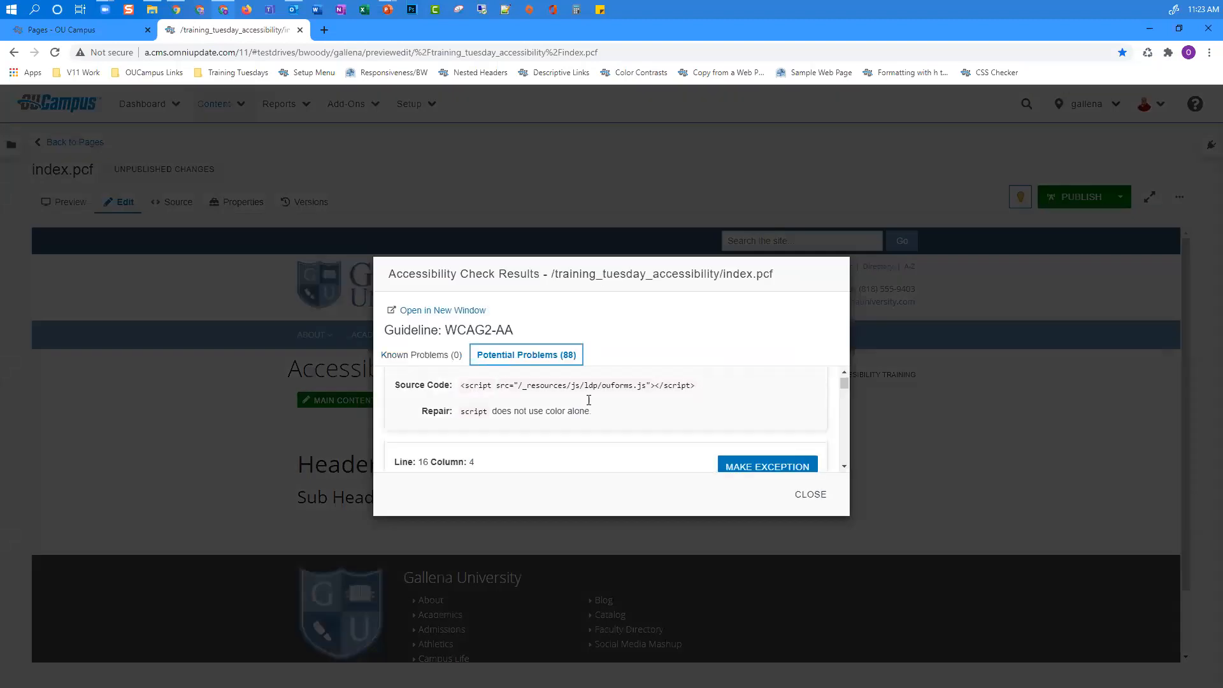
Step: Open the check results in a separate window, examine the potential problems including the gu-crest.png image's alt text, and close that window
left_click(474, 314)
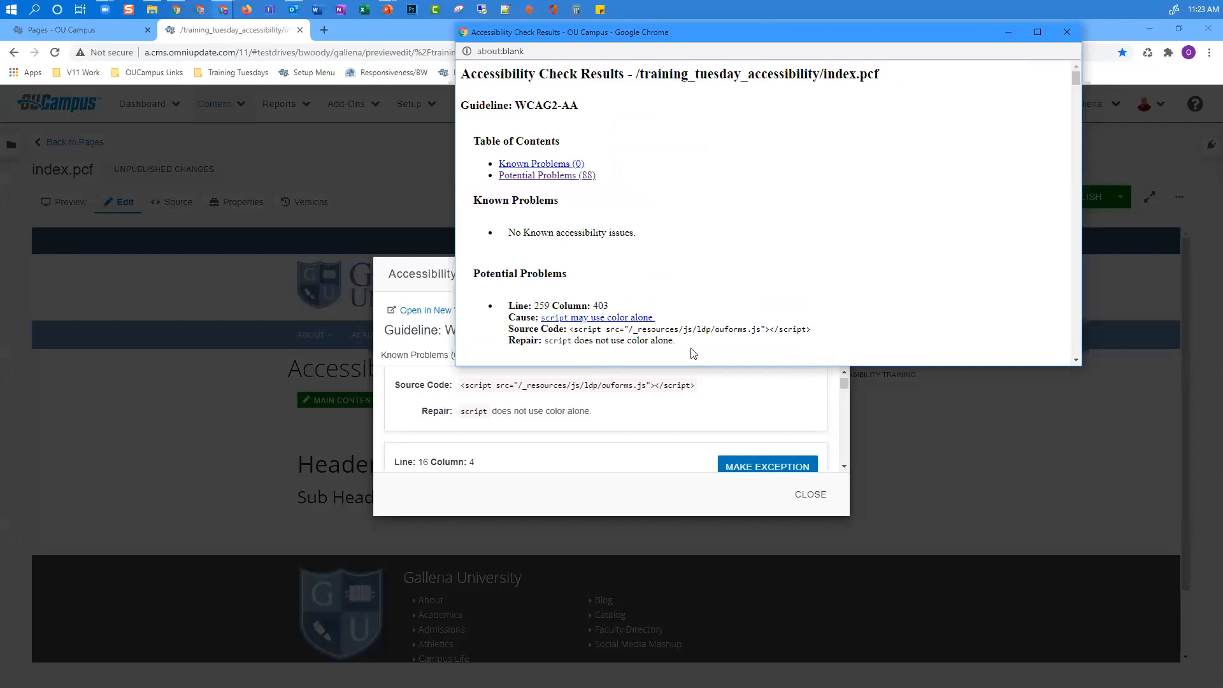
scroll(675, 309, "down", 3)
scroll(684, 349, "down", 1)
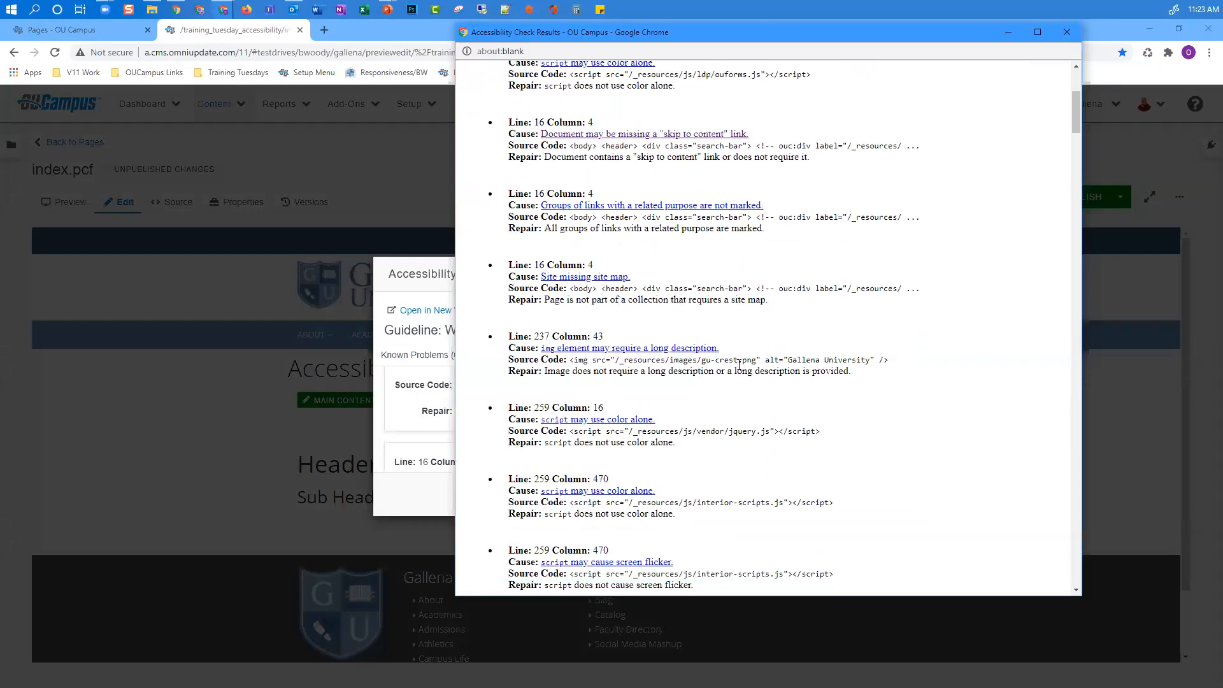
scroll(739, 364, "down", 2)
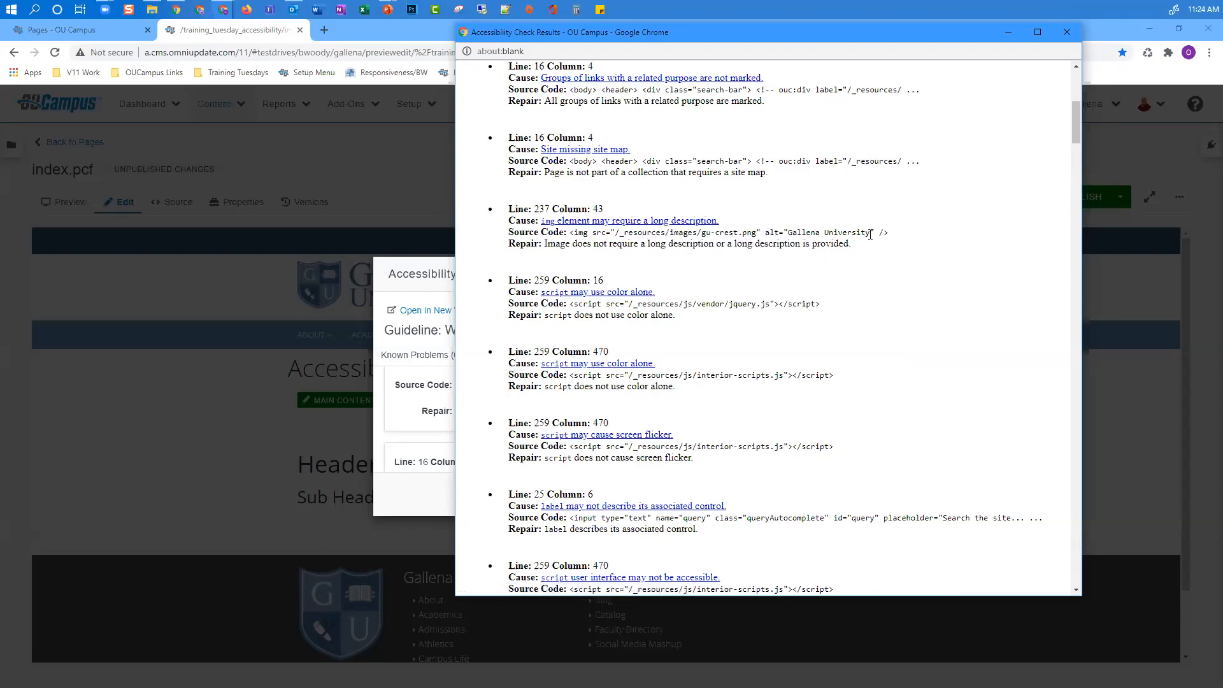
left_click_drag(870, 234, 795, 235)
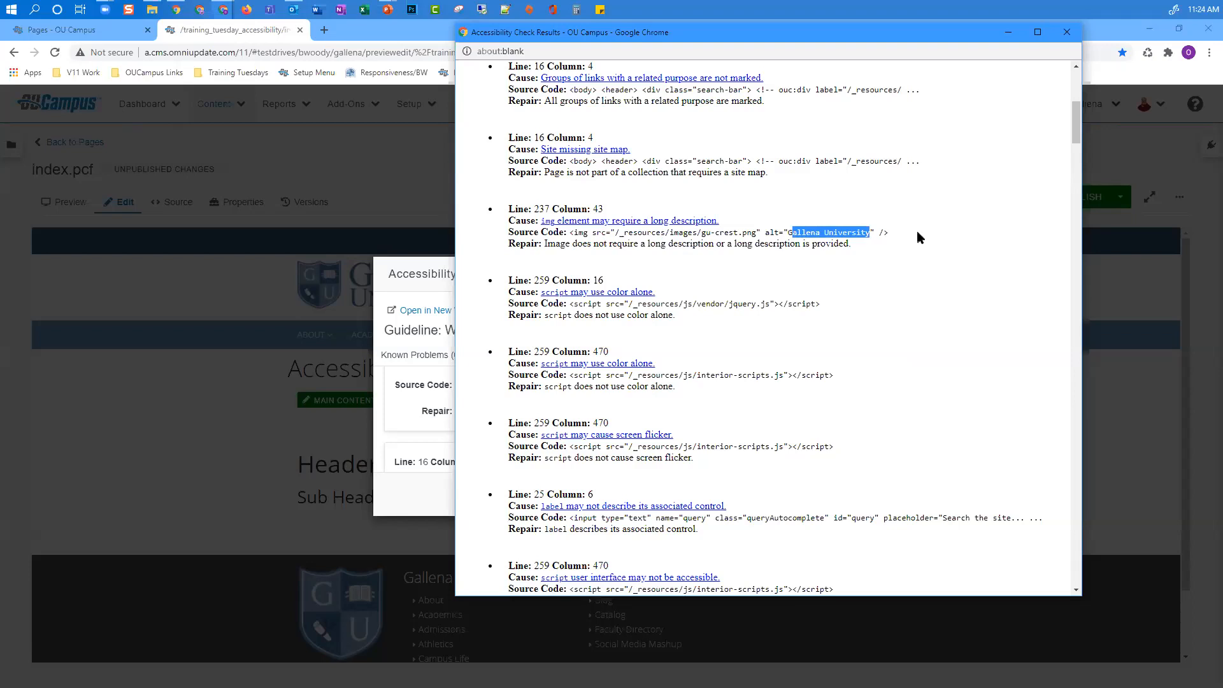
scroll(917, 235, "up", 1)
scroll(917, 237, "up", 1)
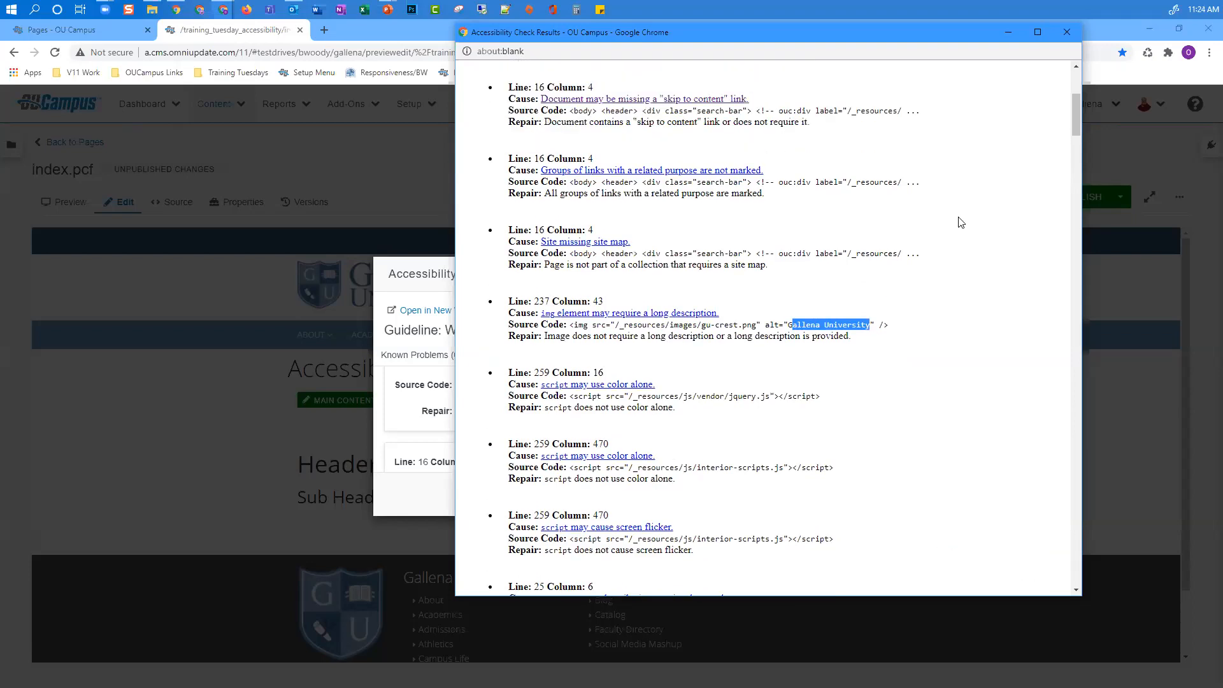
scroll(959, 219, "up", 2)
scroll(1021, 191, "down", 1)
scroll(1021, 191, "down", 1)
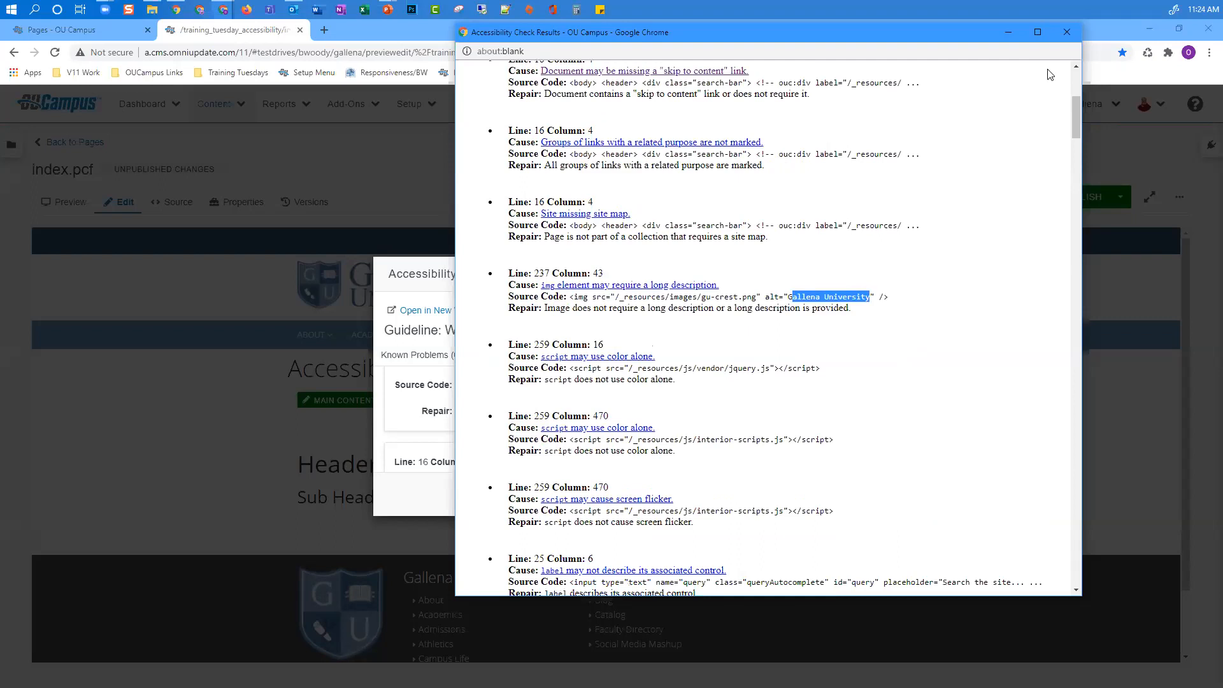
scroll(1065, 32, "down", 1)
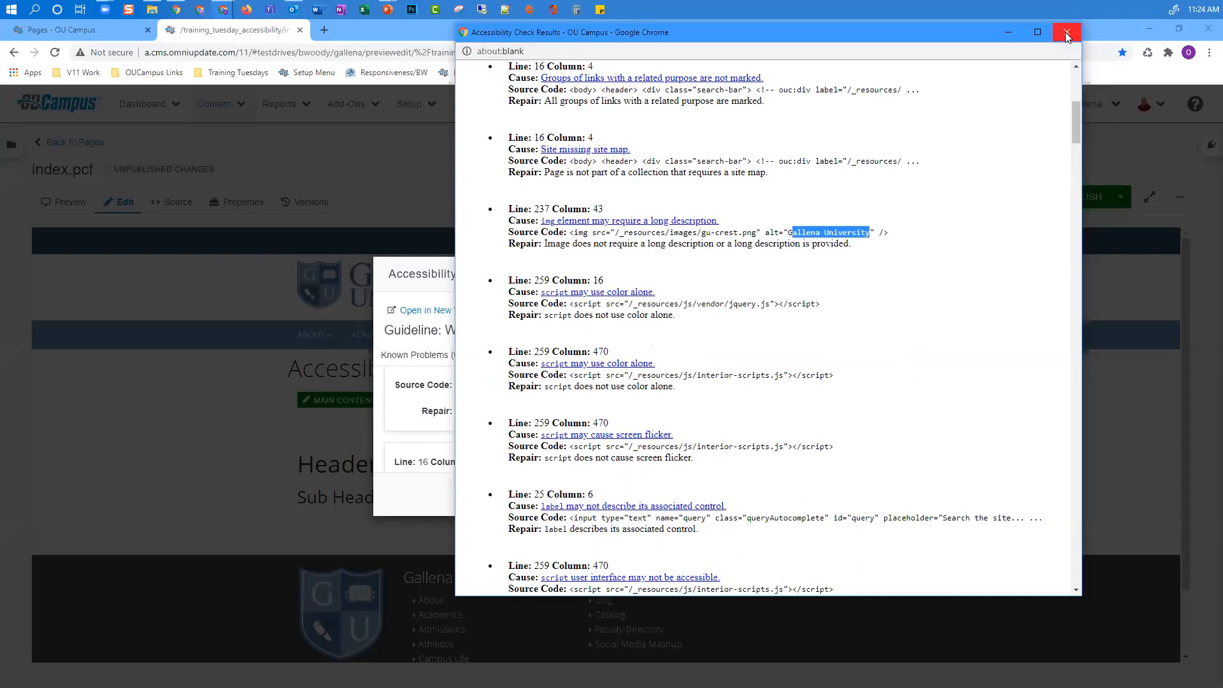
left_click(1067, 32)
Step: Make an accessibility exception for the "script may use color alone" problem with the reason "This is not really an issue."
scroll(567, 420, "down", 2)
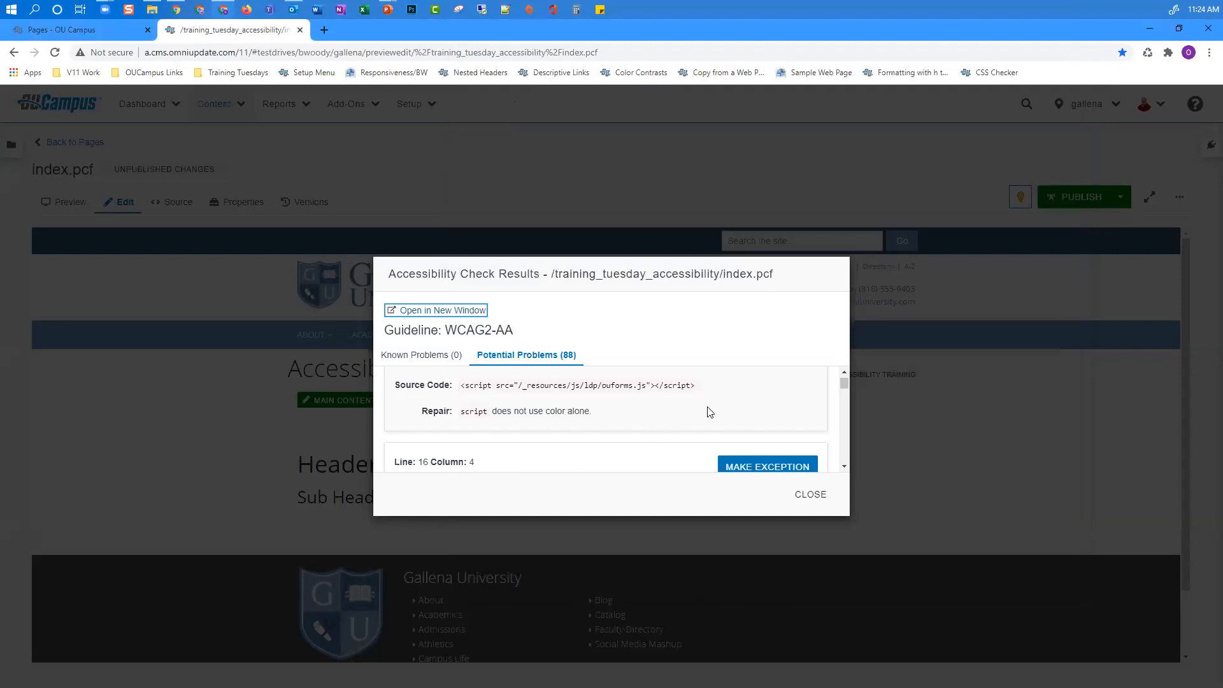
scroll(710, 409, "down", 2)
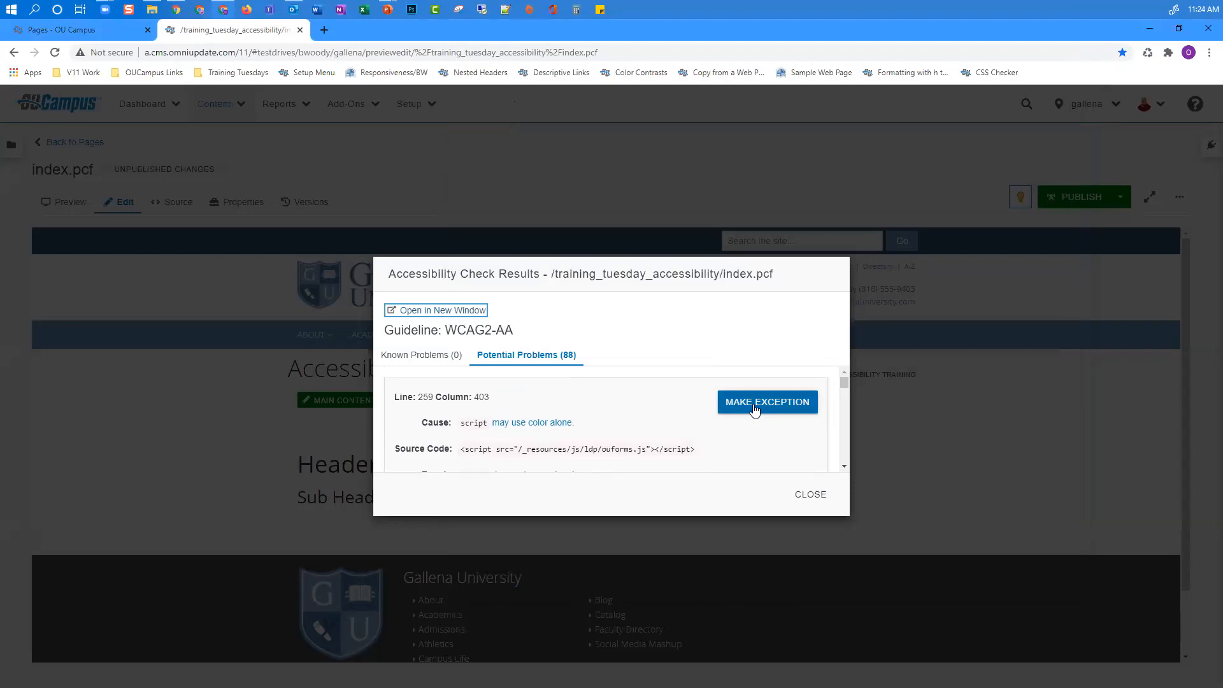
left_click(755, 409)
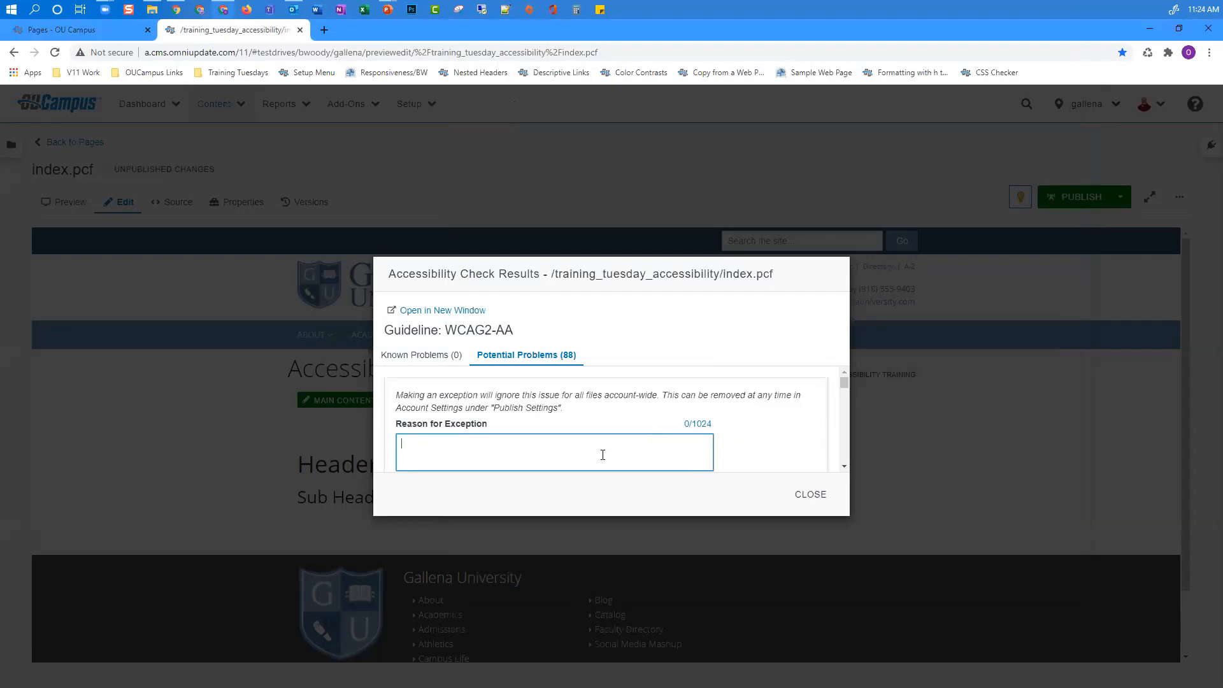
type("This is not really an issue.")
scroll(732, 456, "down", 2)
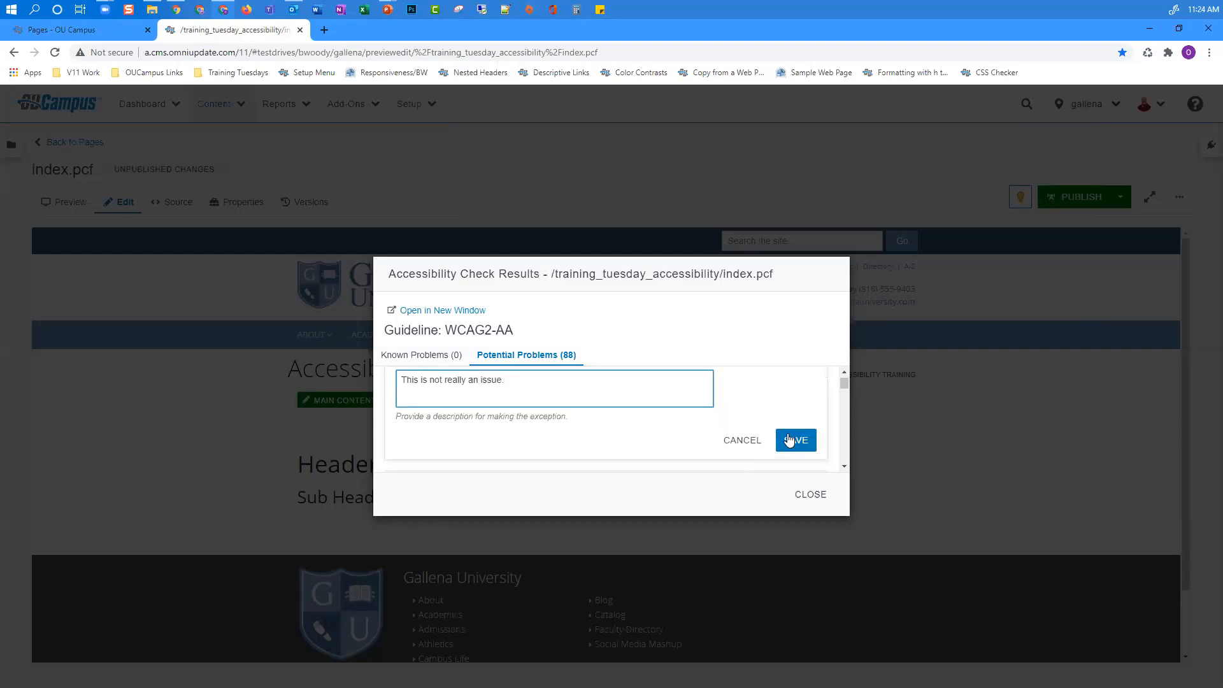
left_click(796, 438)
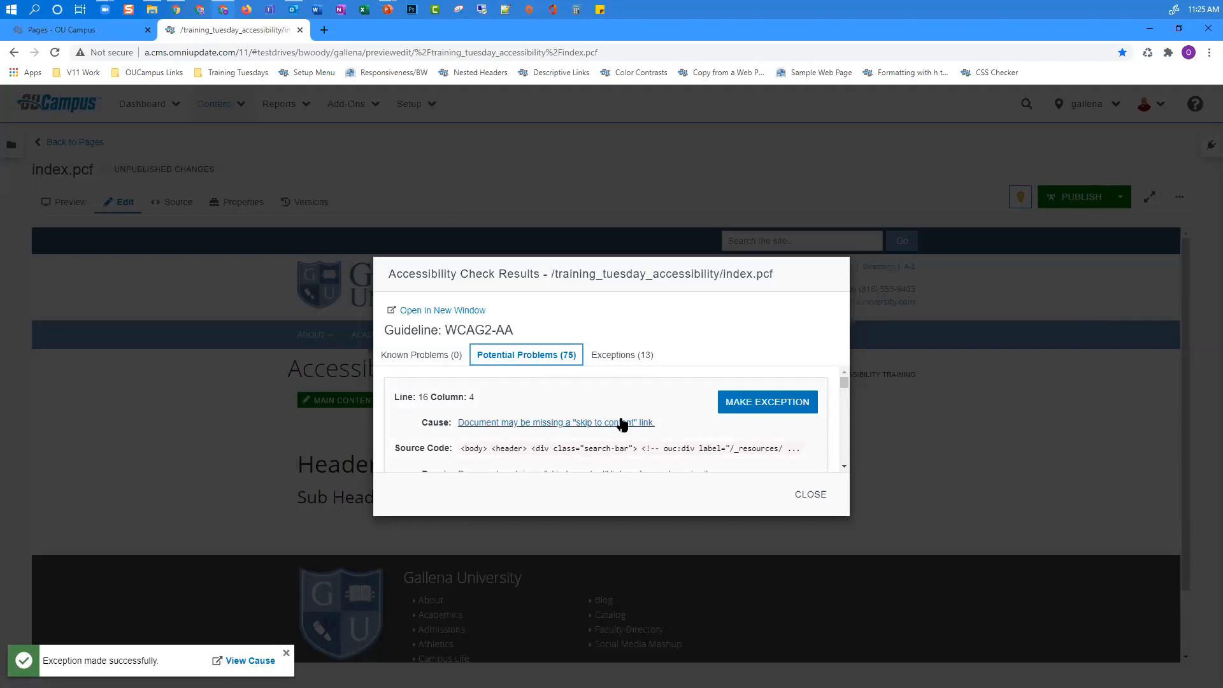
Step: Close the check results and the page check, and open the Descriptive Links page descriptive_links.pcf
left_click(820, 497)
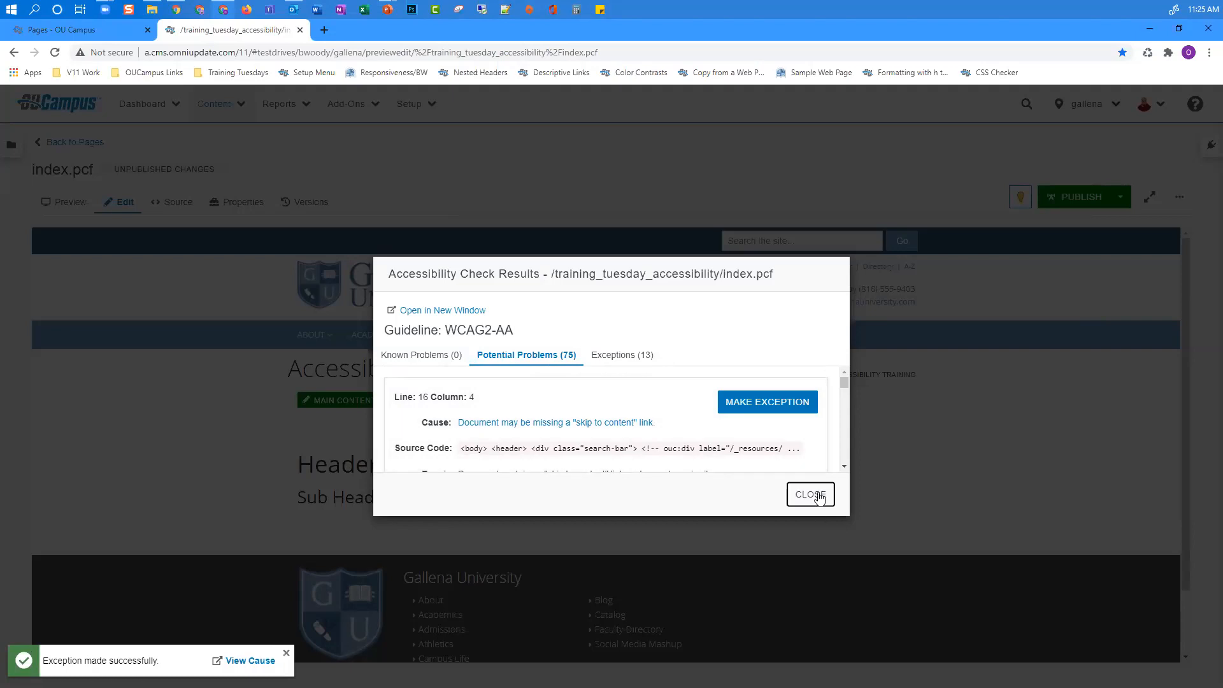
left_click(820, 497)
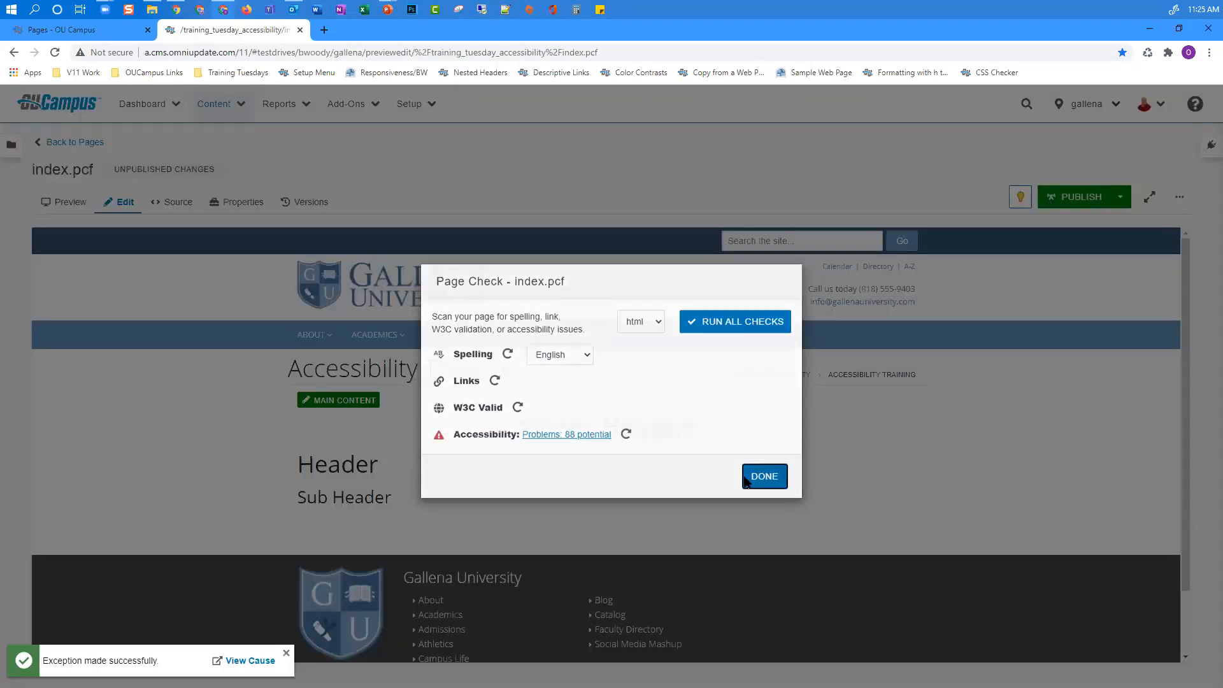
left_click(748, 481)
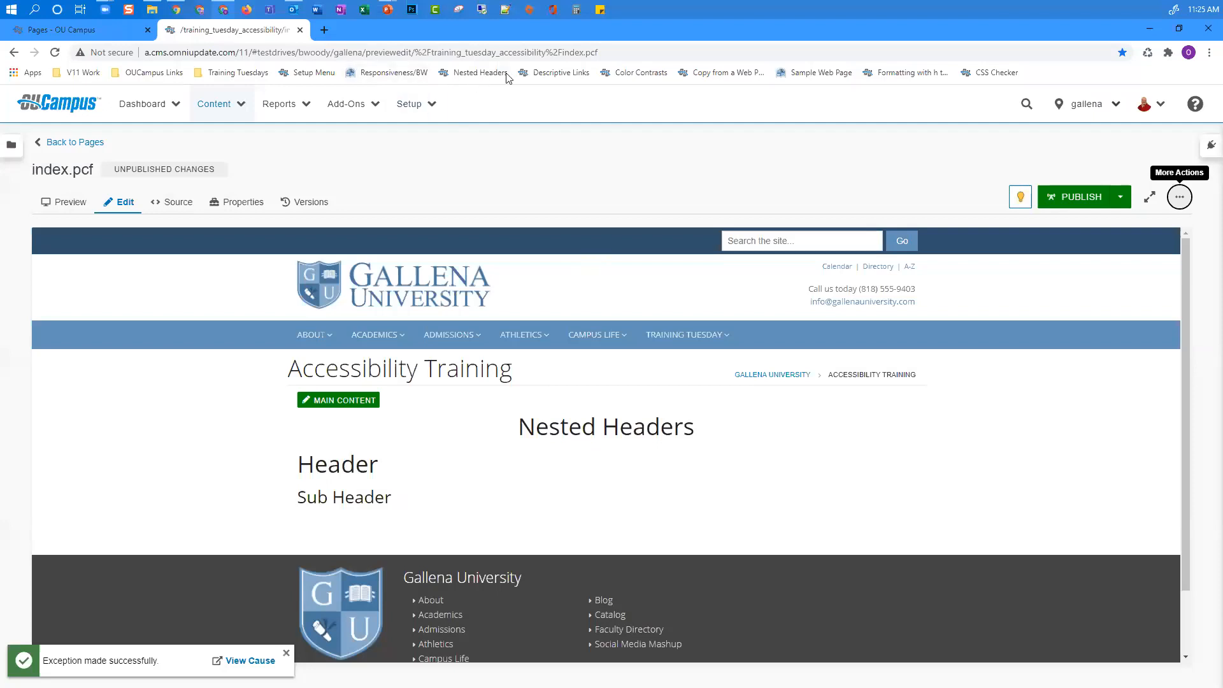
left_click(549, 75)
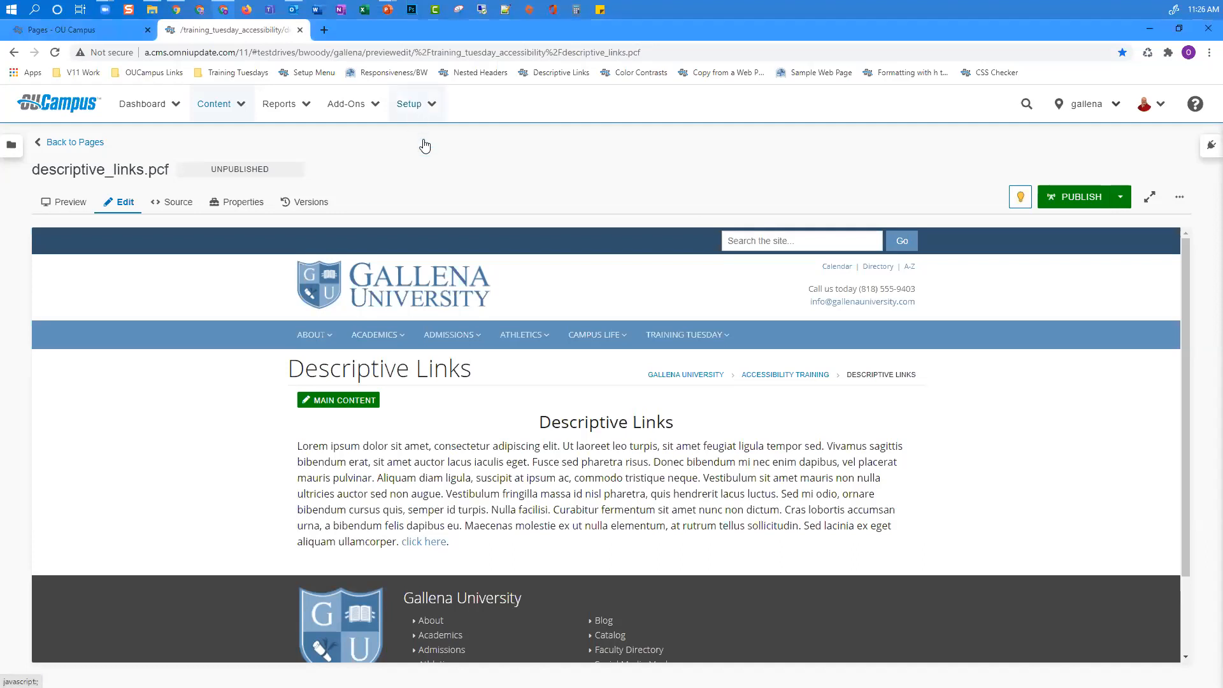
Step: Open the account's Publish Settings in a new browser tab, review the active accessibility exceptions, and close the tab
left_click(422, 111)
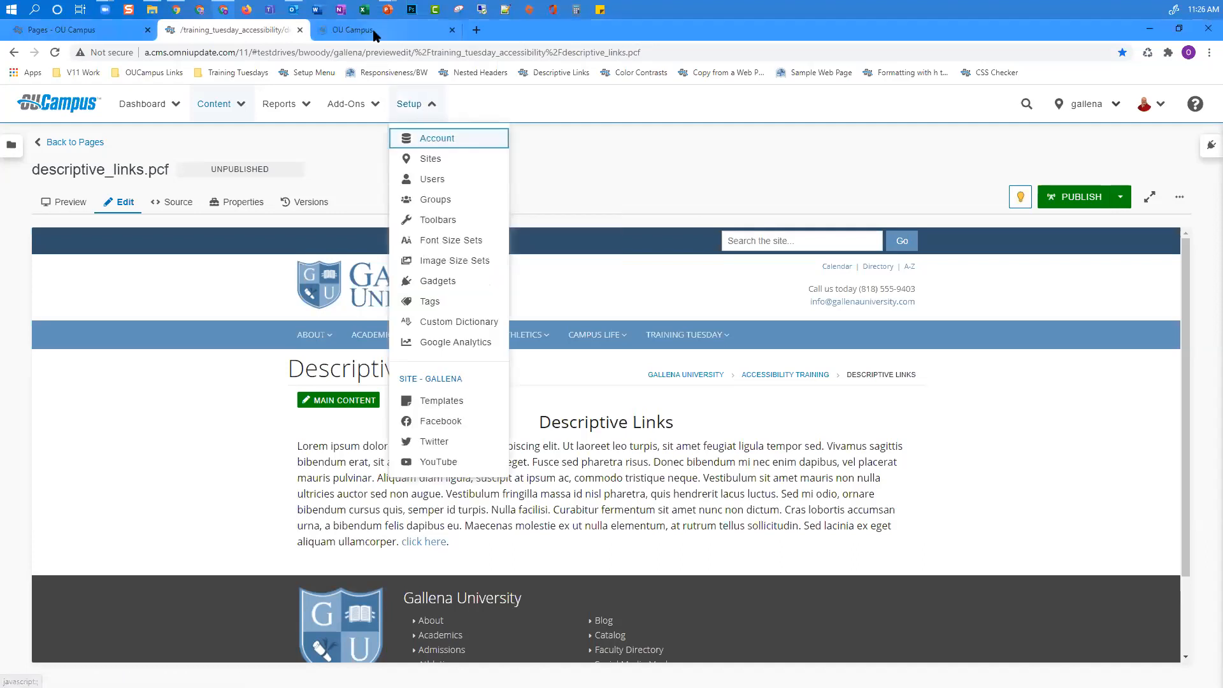
left_click(373, 30)
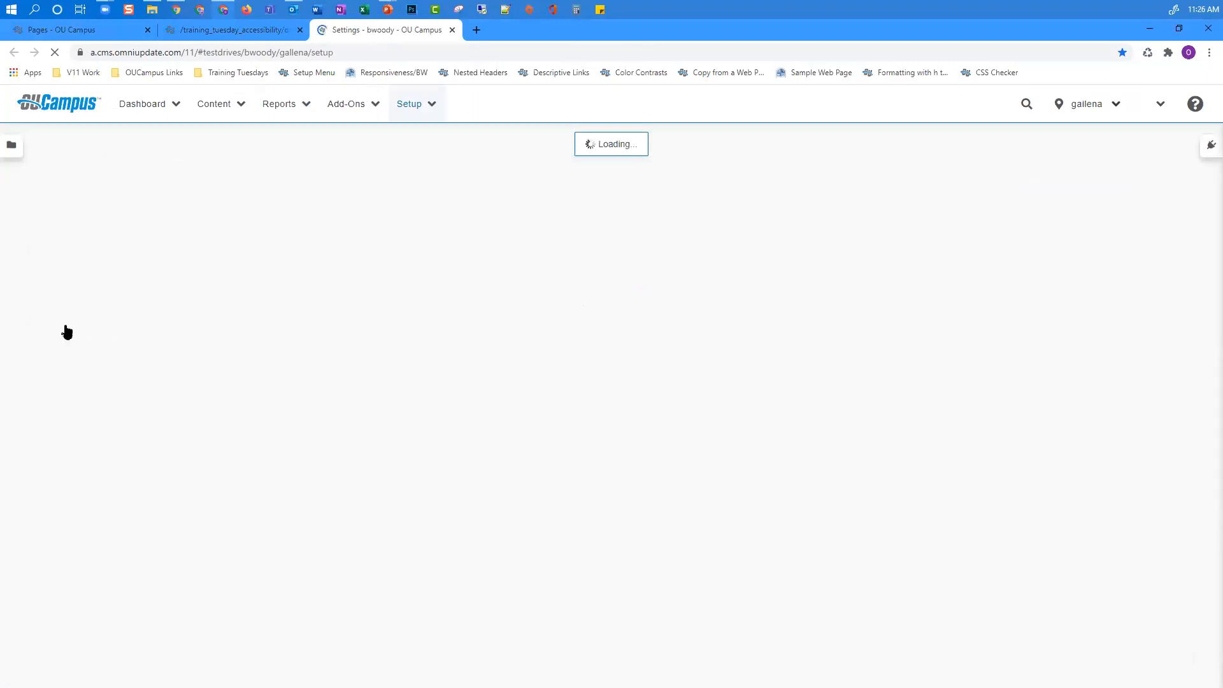
left_click(83, 307)
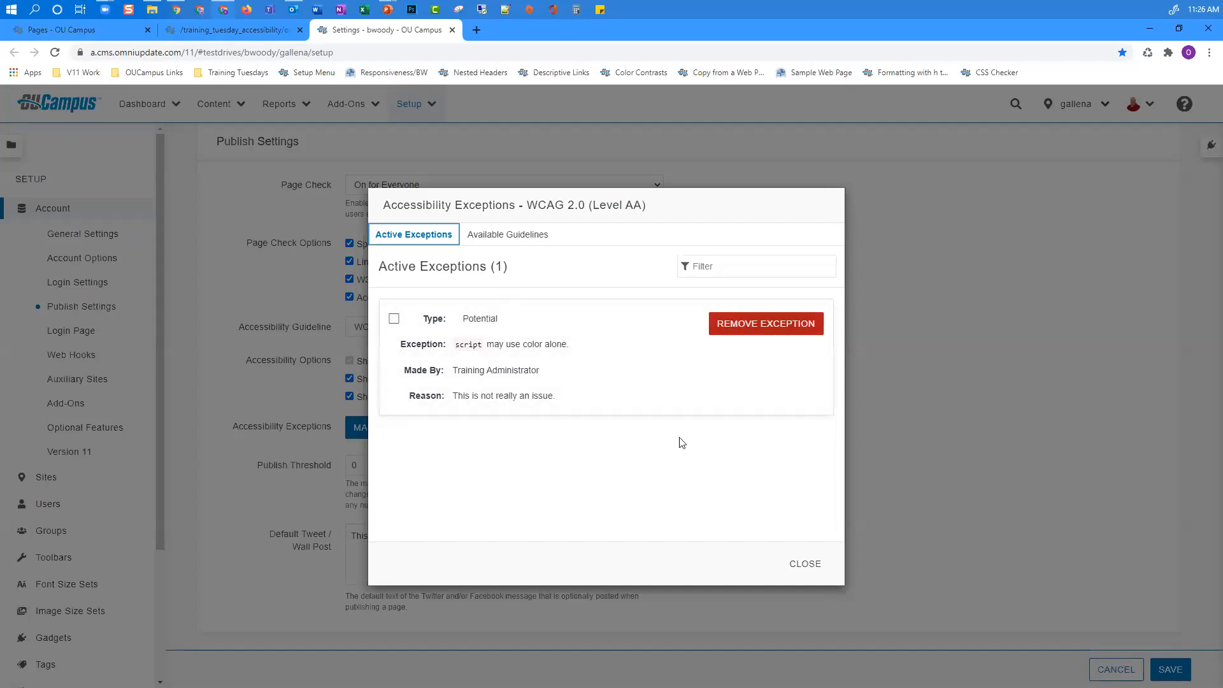
left_click(807, 558)
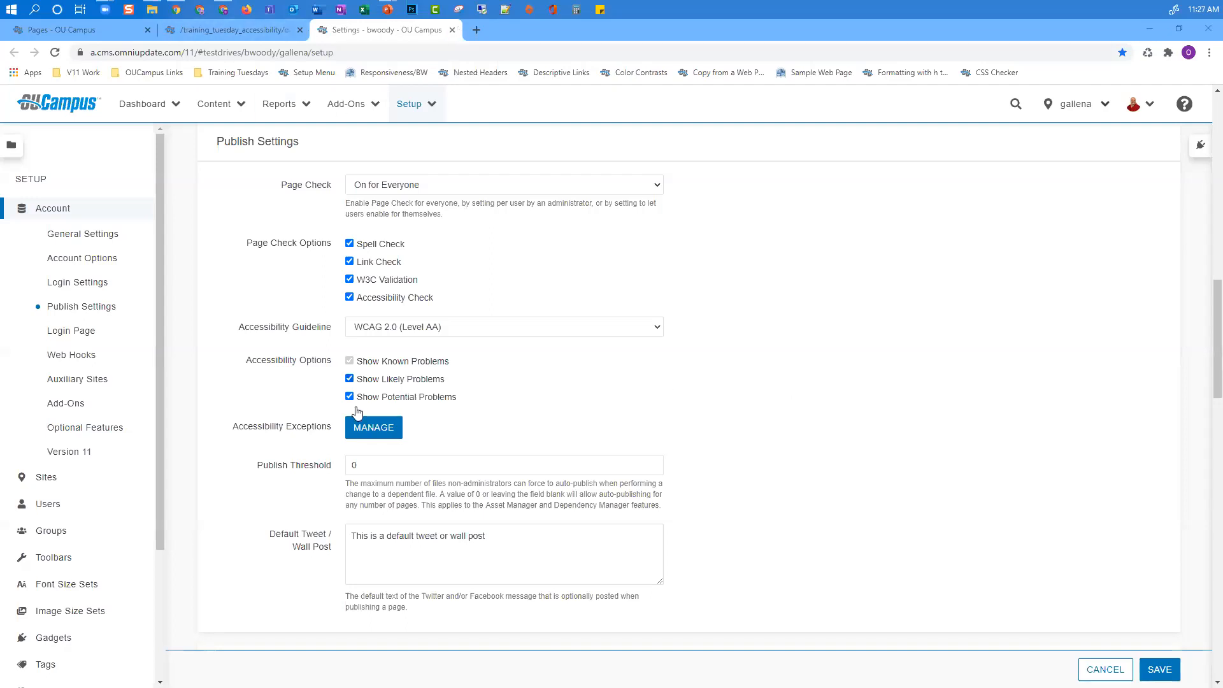
left_click(377, 438)
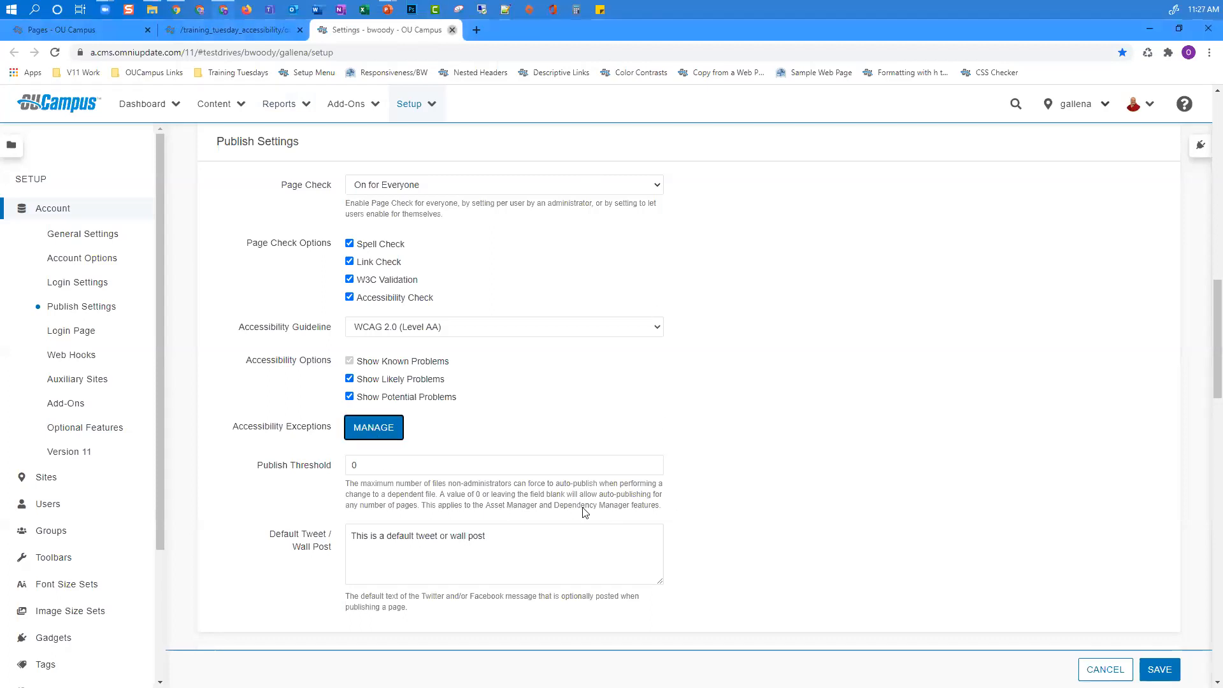
key("ctrl+w")
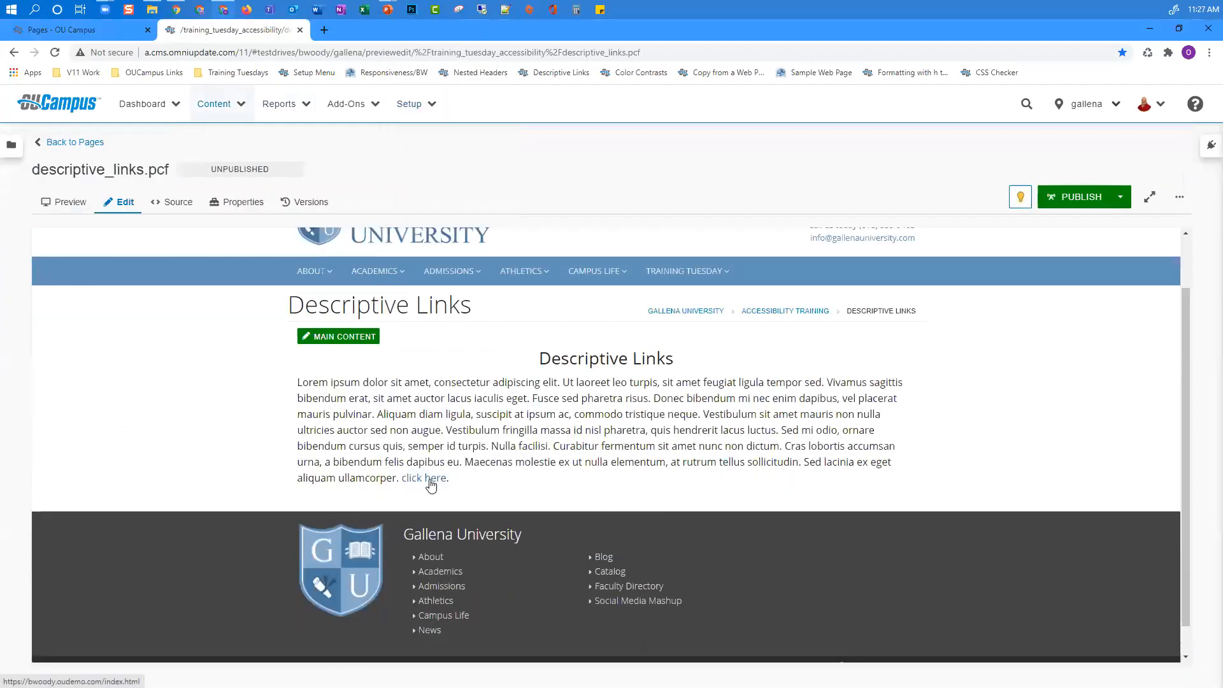
Step: Run the accessibility page check on descriptive_links.pcf, view the likely problem with its link text, and close the results
left_click(1178, 202)
left_click(1145, 225)
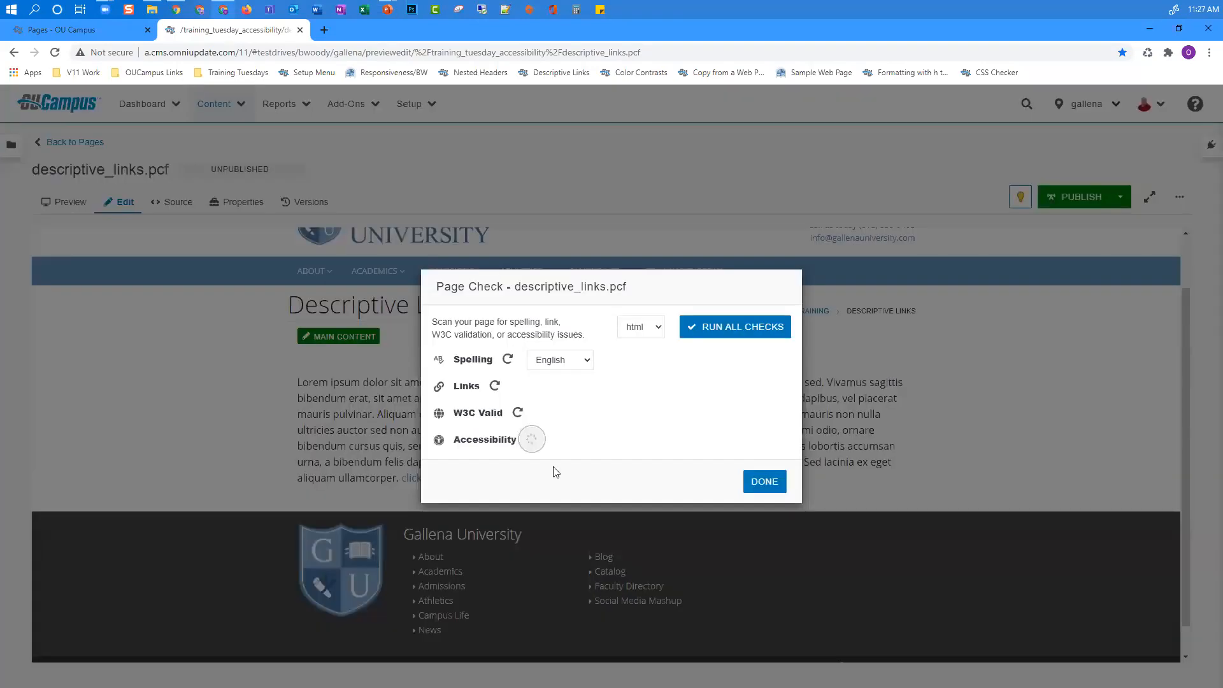
left_click(577, 440)
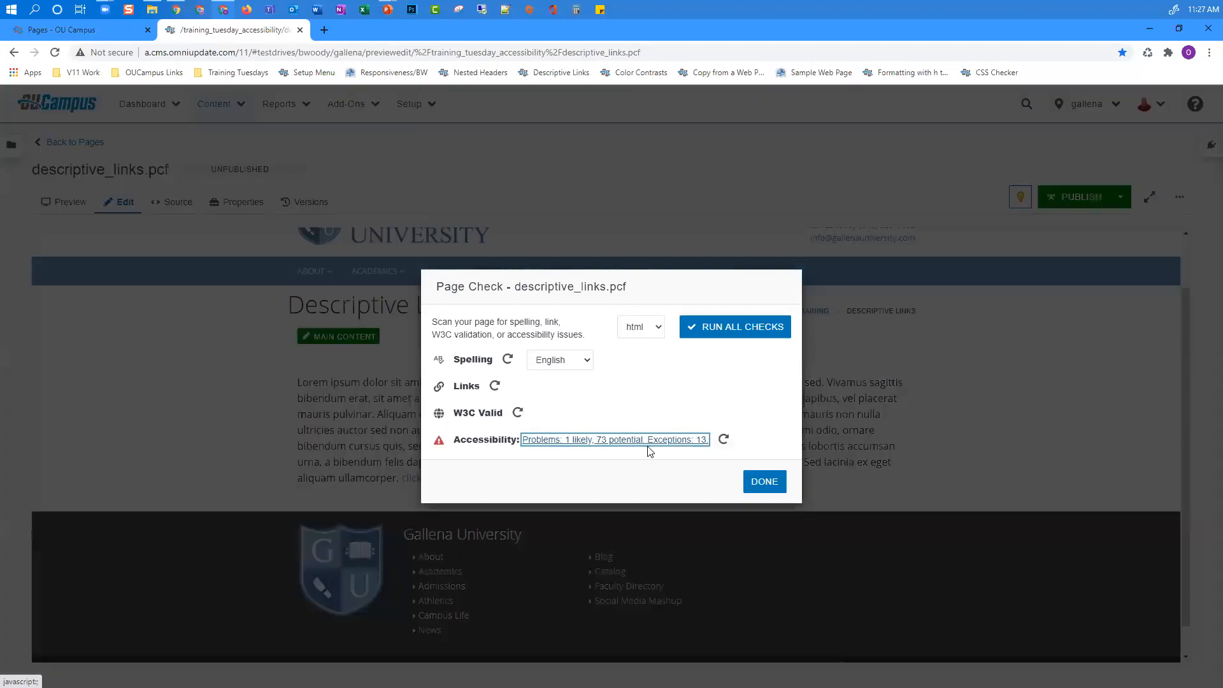
left_click(649, 445)
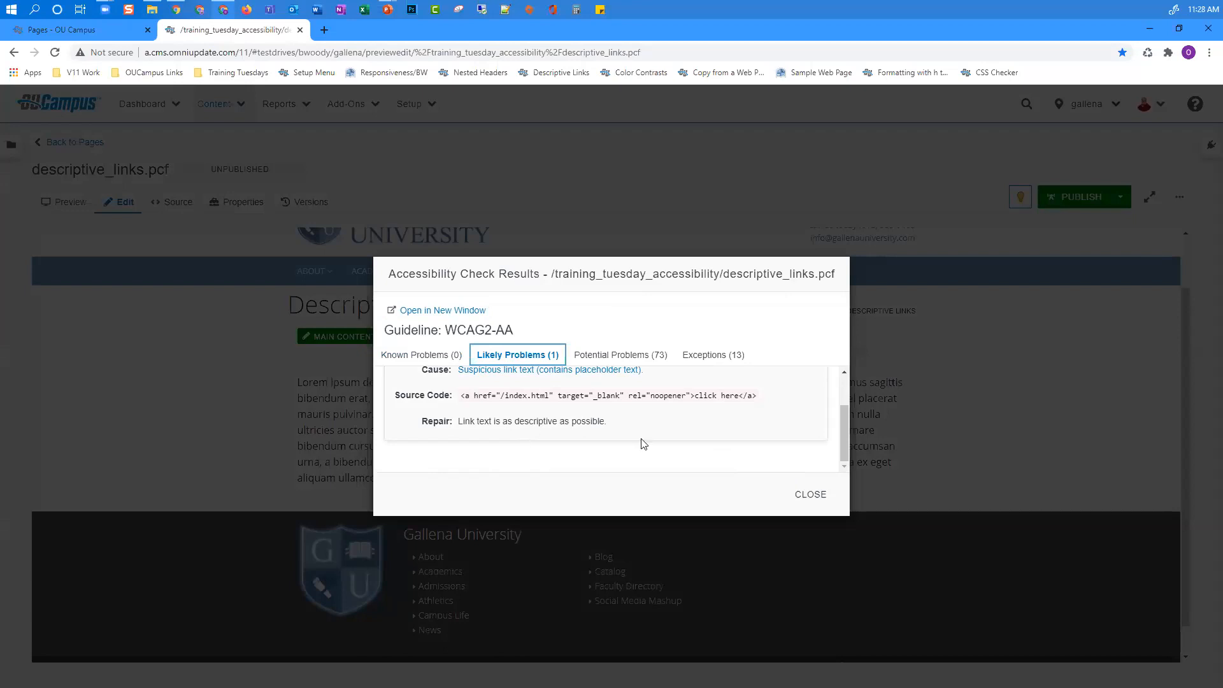
left_click(808, 496)
left_click(808, 497)
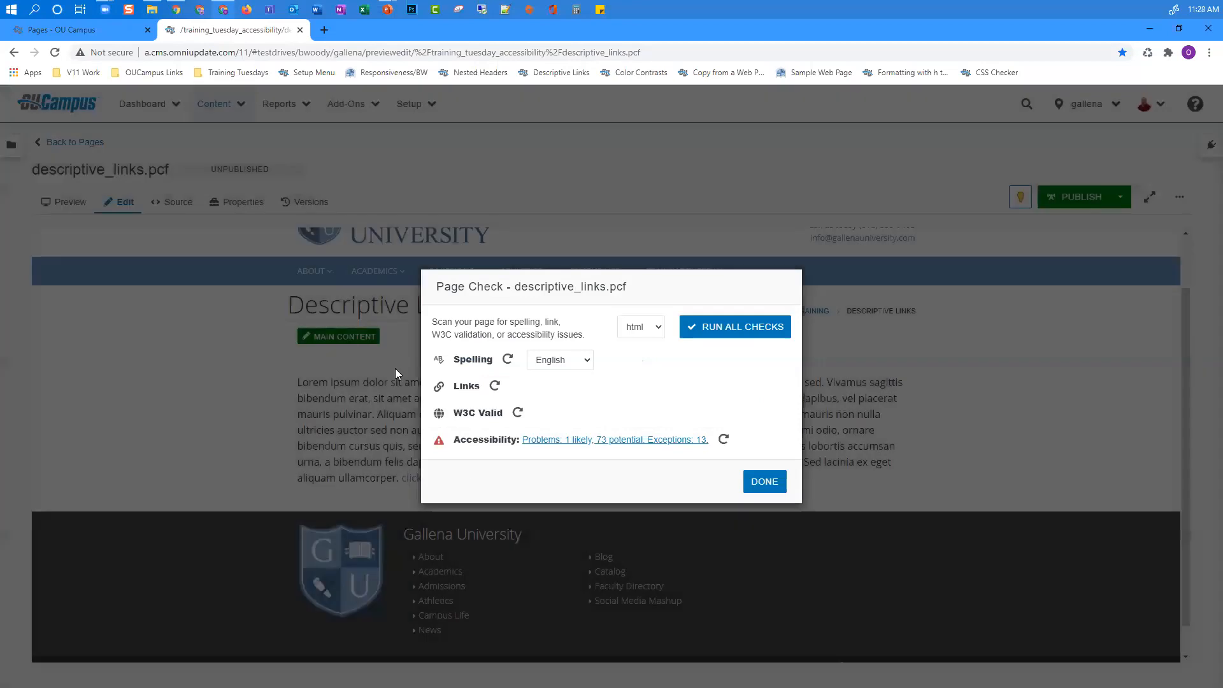
Step: Change the display text of the "click here" link in the main content to "click here for more information on our school"
left_click(355, 337)
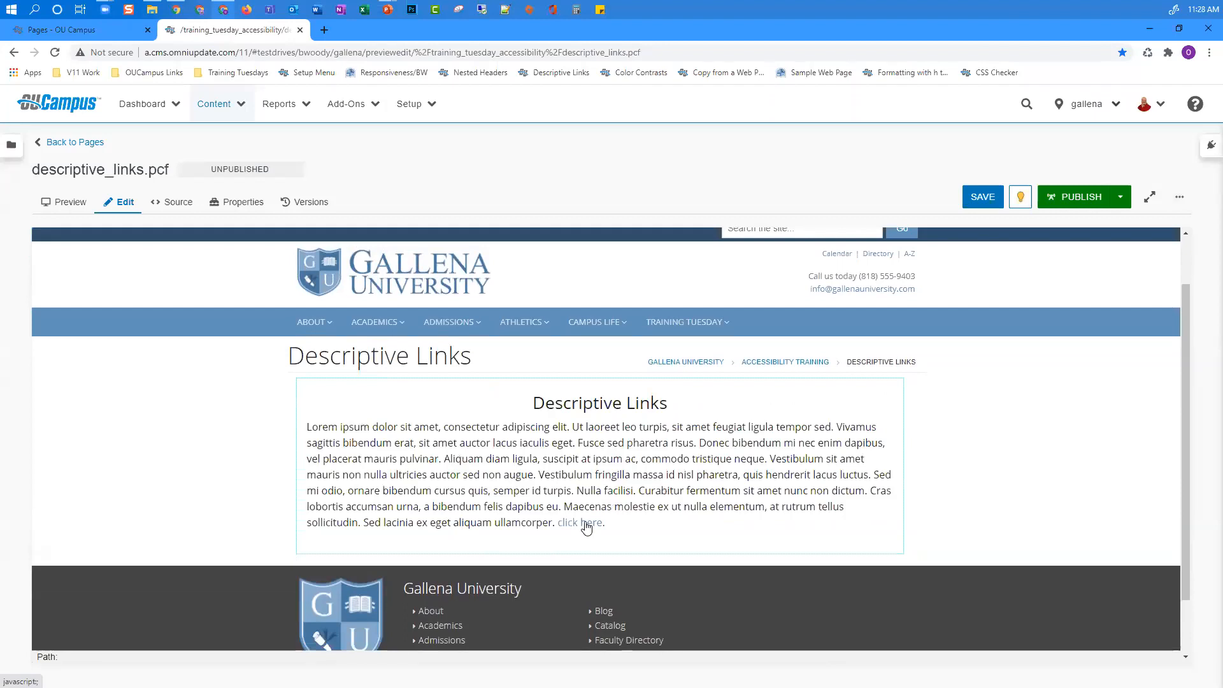
left_click(586, 526)
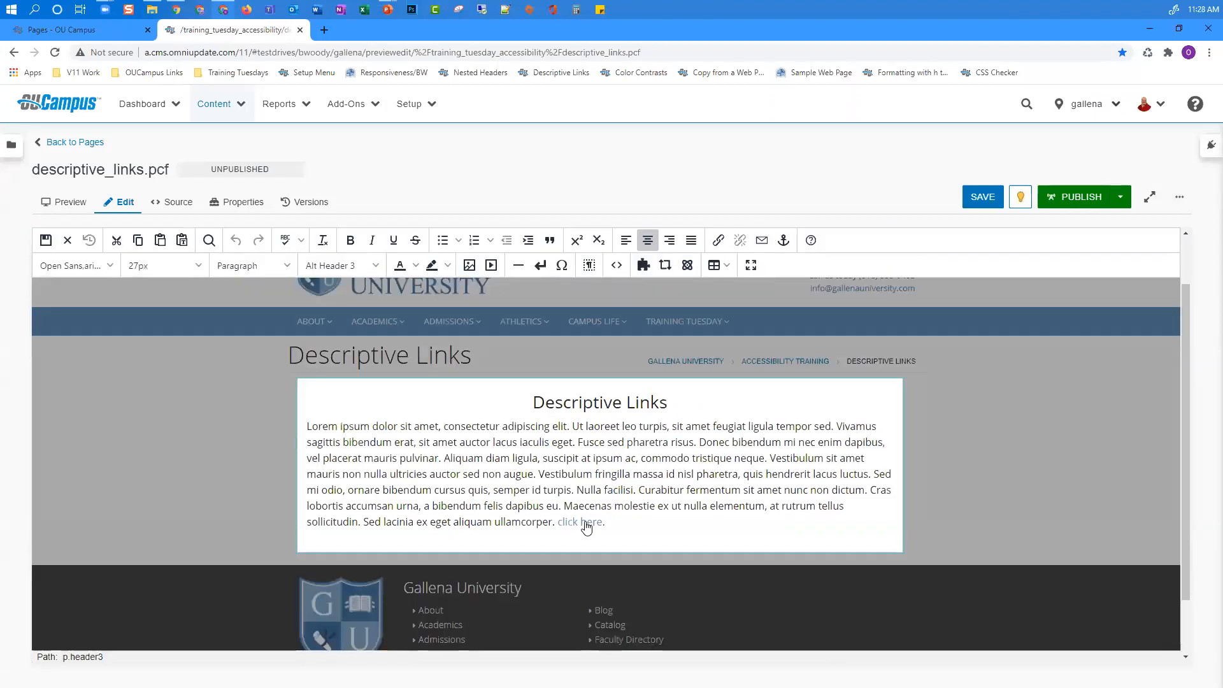
left_click(586, 526)
key("ctrl+k")
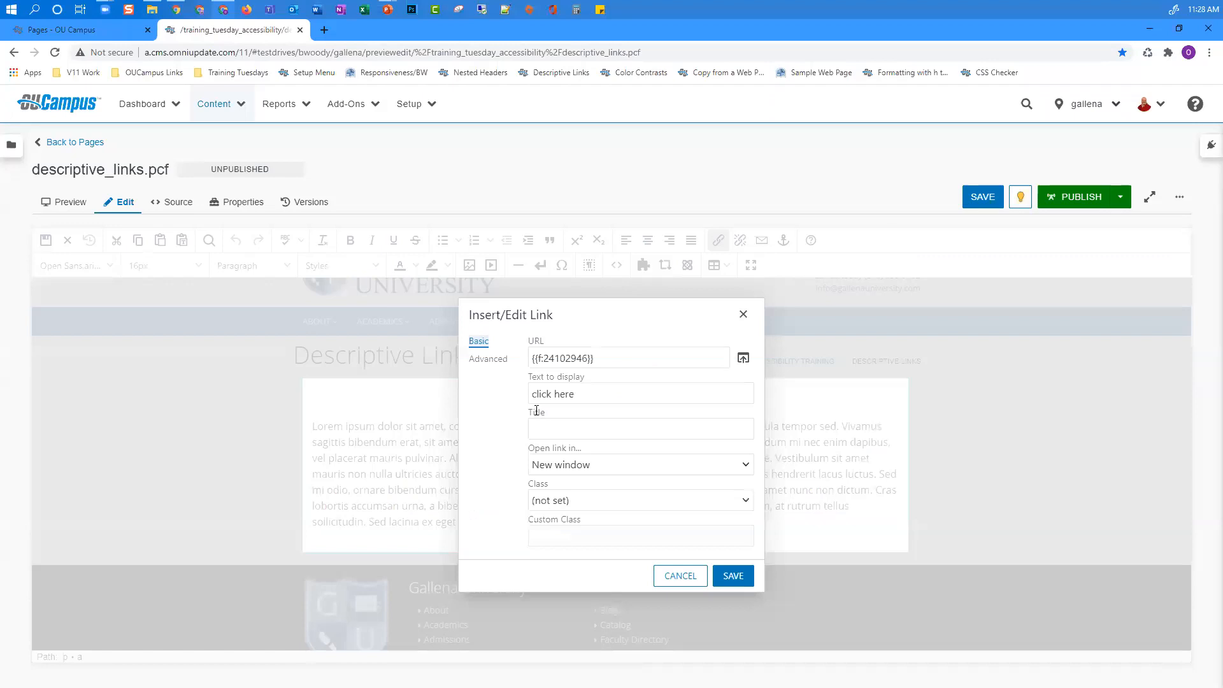
left_click(573, 405)
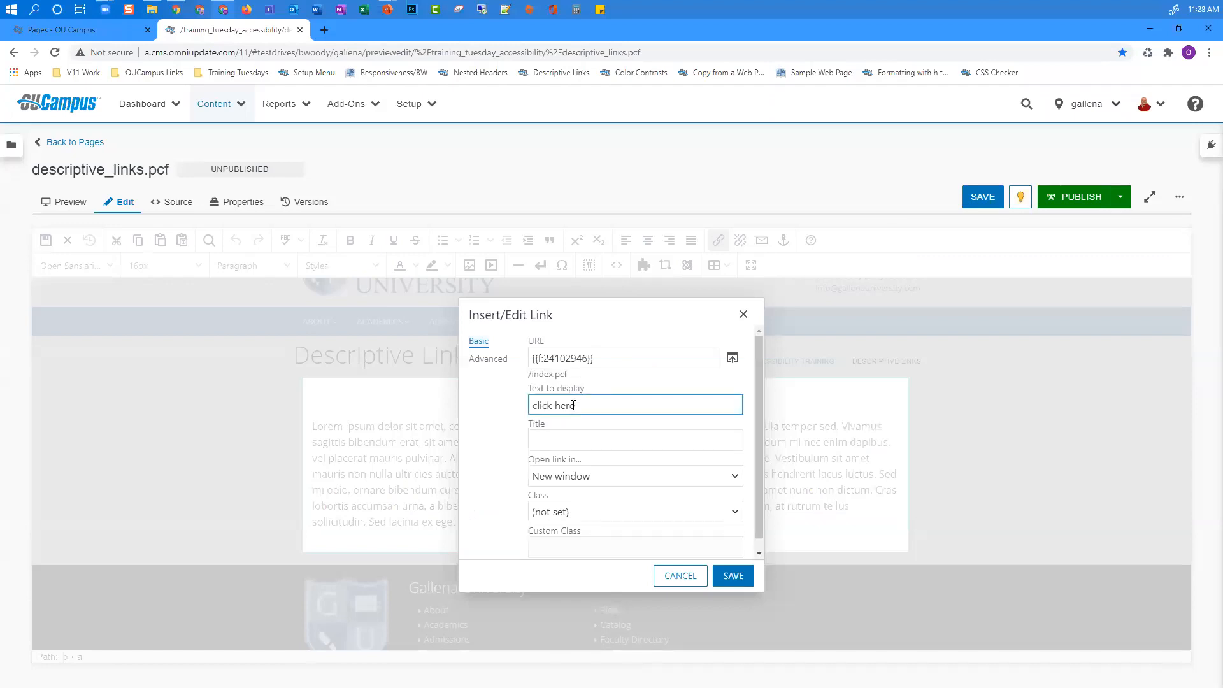
type("for more information on our school")
left_click(732, 576)
left_click(805, 532)
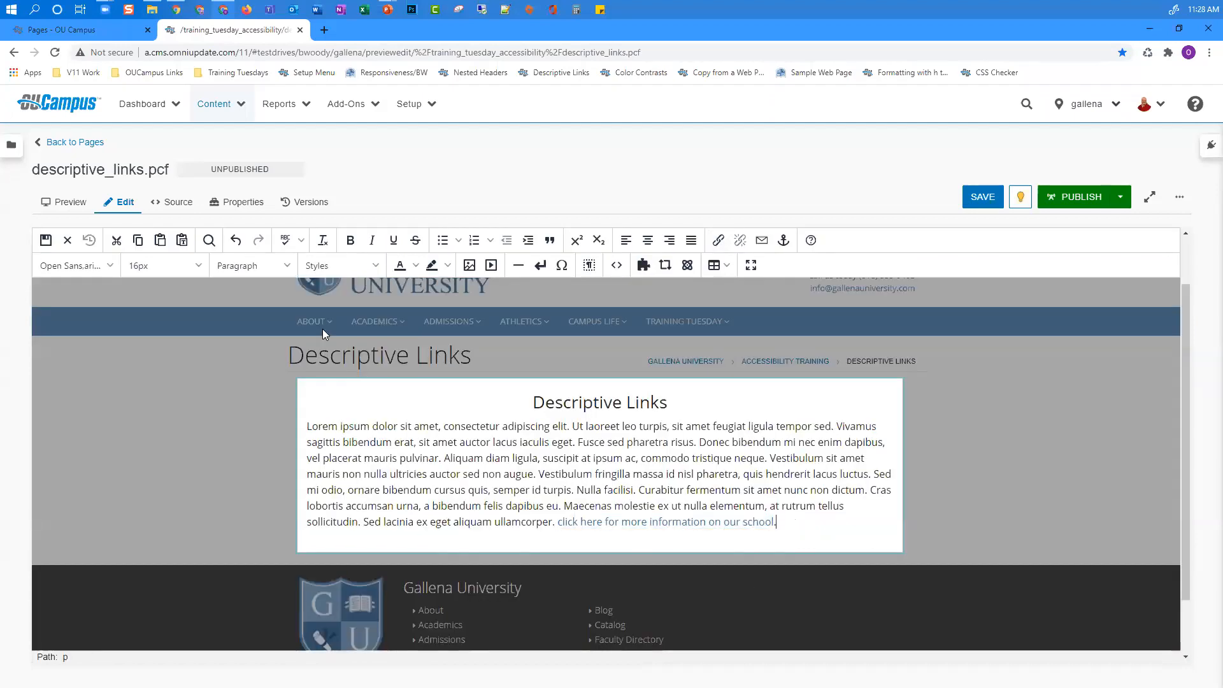
Step: Save descriptive_links.pcf with its new link text, rerun its accessibility page check, and close the check
left_click(46, 240)
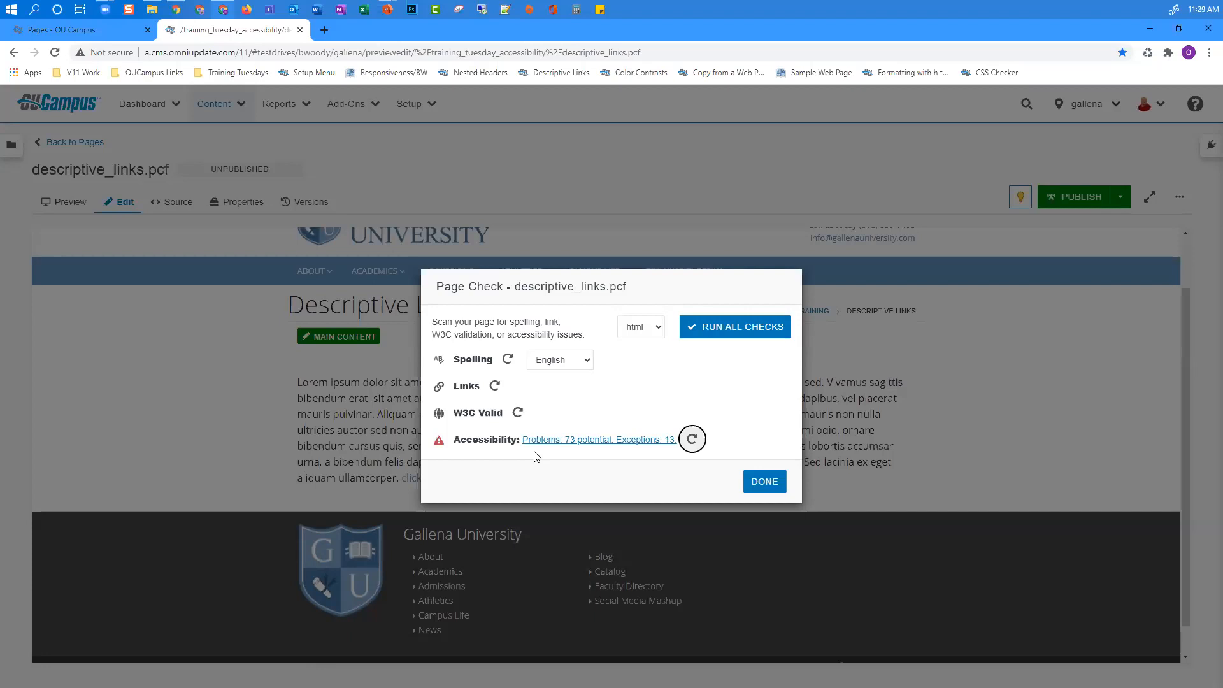
left_click(767, 484)
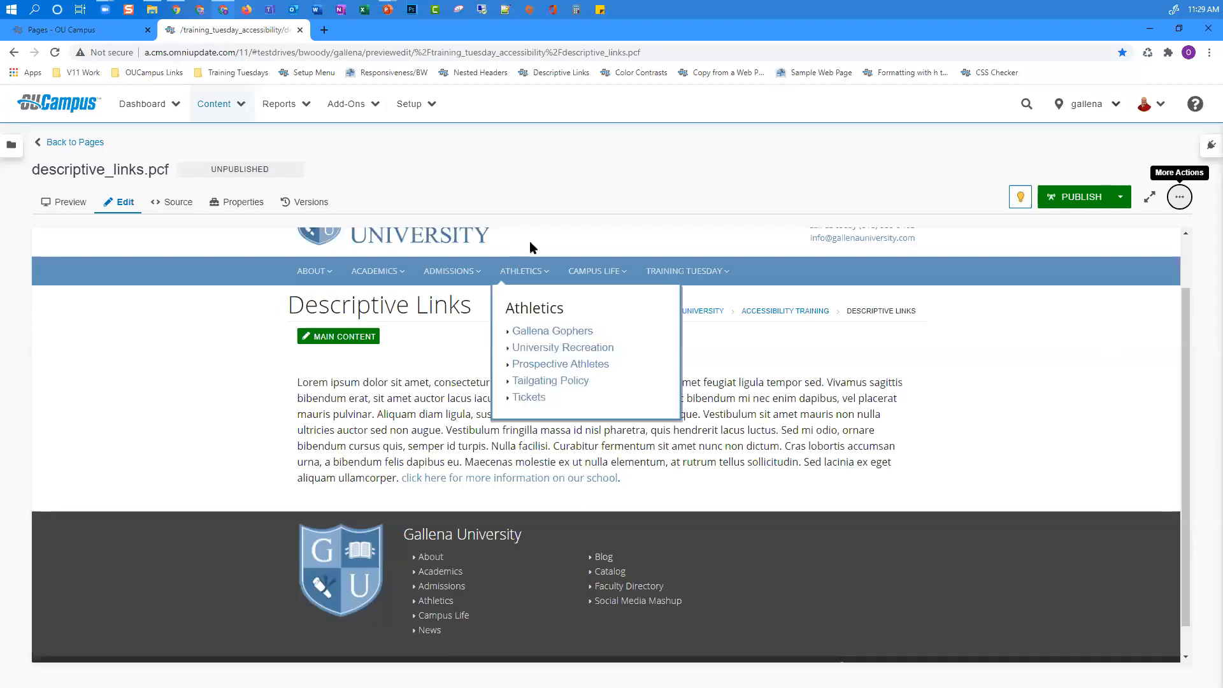
Step: Open the Color Contrasts page color_contrasts.pcf and examine its gray, cyan, and color-over-color contrast ratio tables
left_click(629, 75)
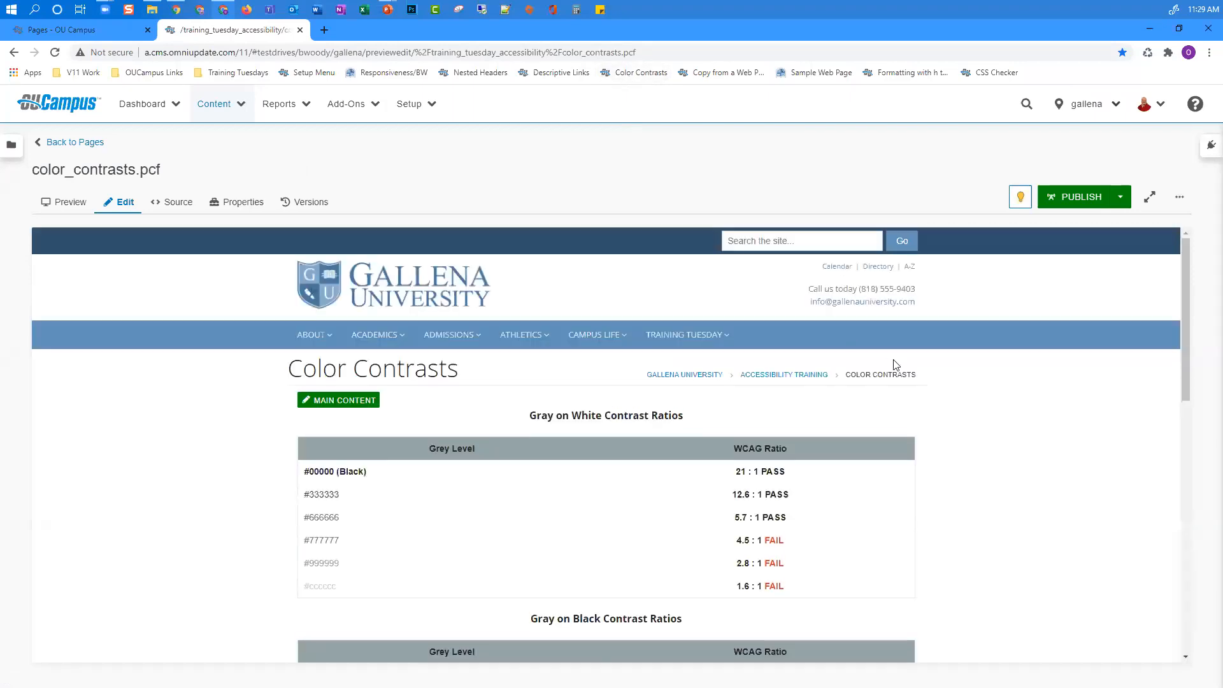
scroll(966, 389, "down", 1)
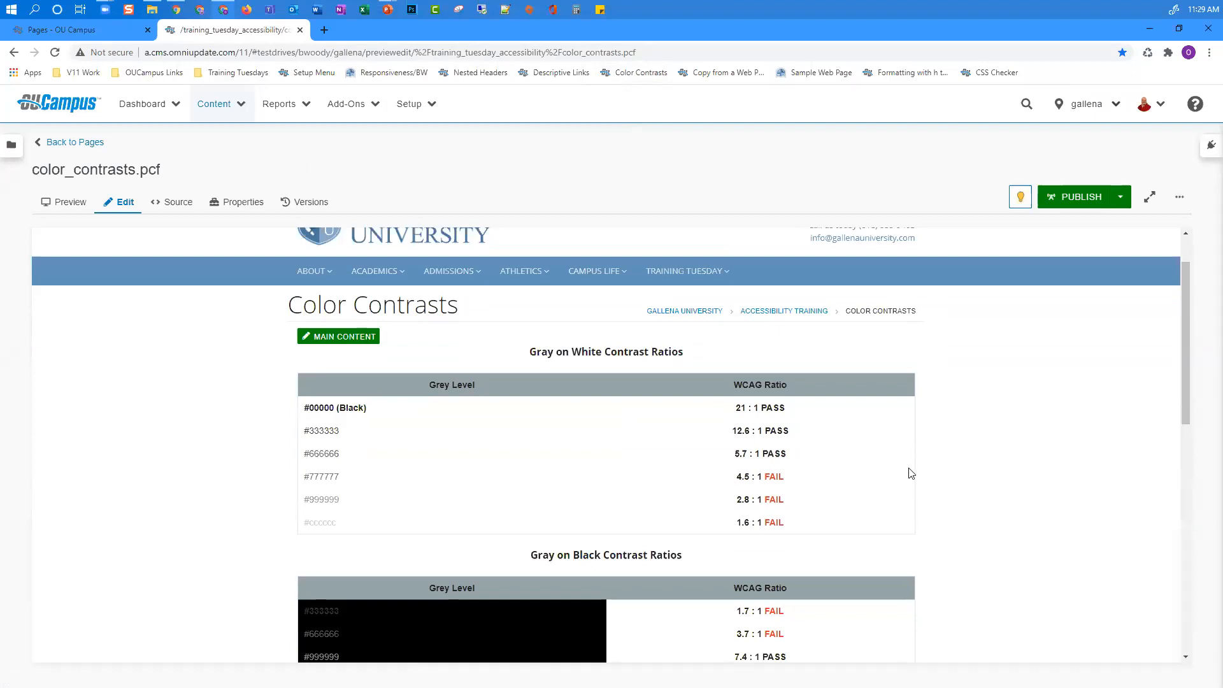
scroll(531, 490, "down", 2)
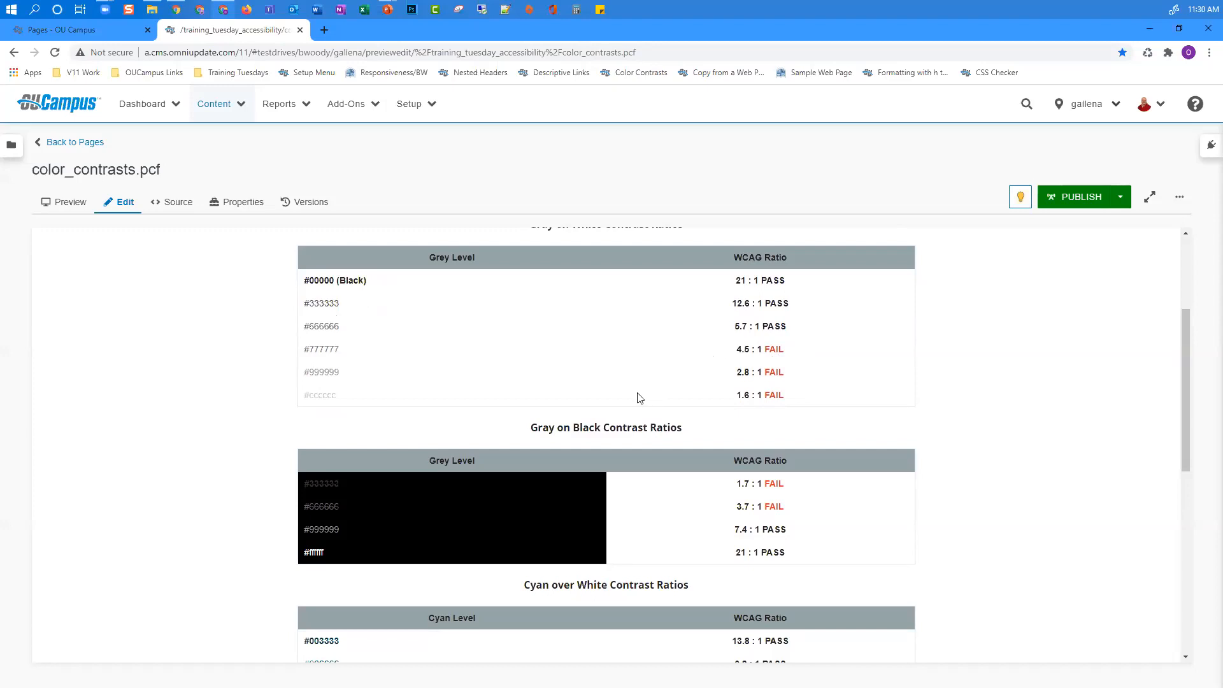
scroll(637, 392, "down", 1)
scroll(636, 392, "down", 1)
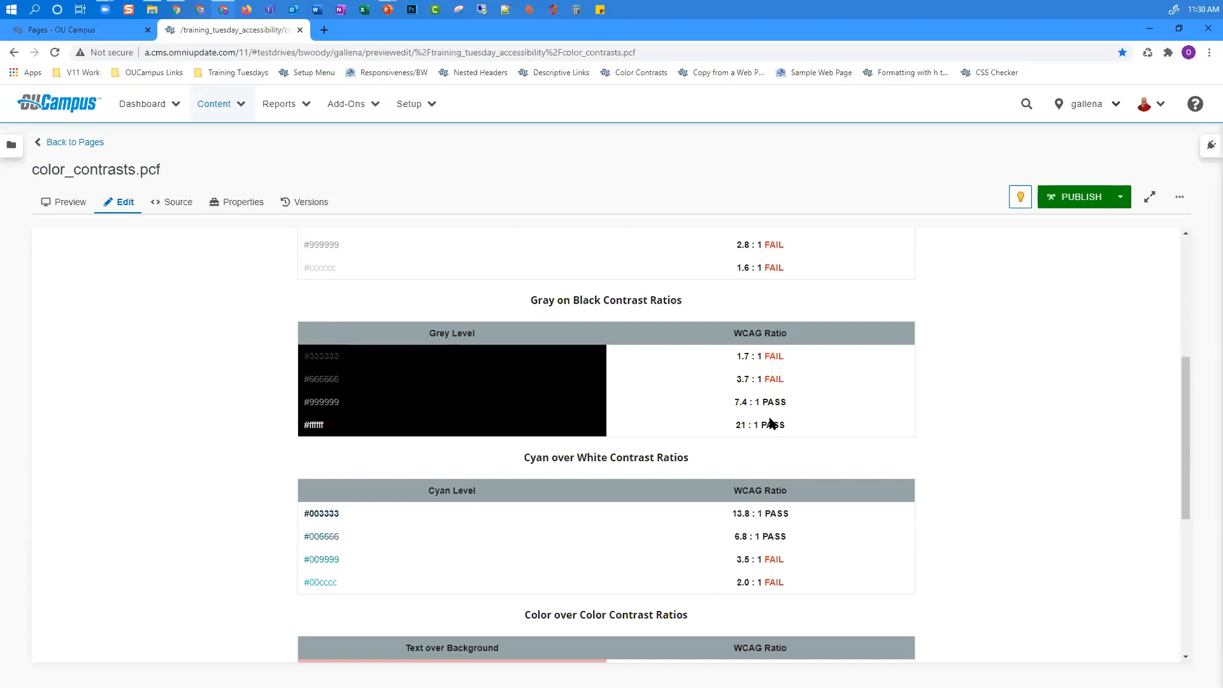
scroll(770, 423, "down", 2)
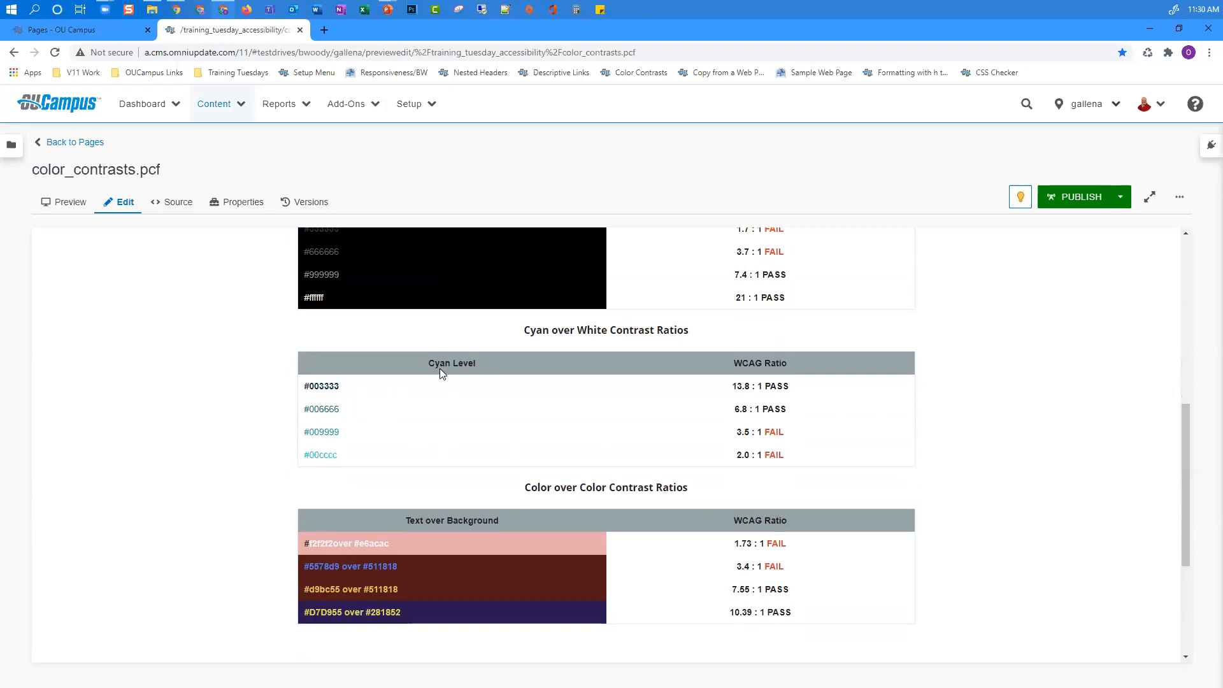
scroll(440, 368, "down", 1)
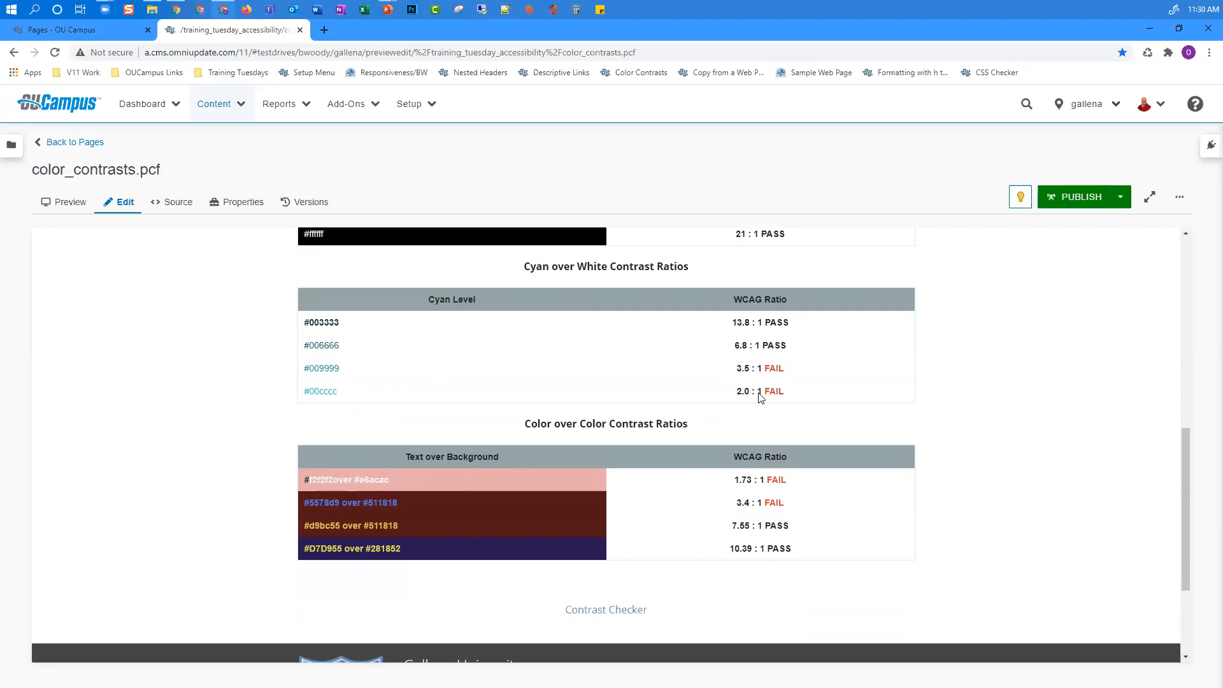
scroll(760, 398, "up", 3)
scroll(1026, 249, "up", 5)
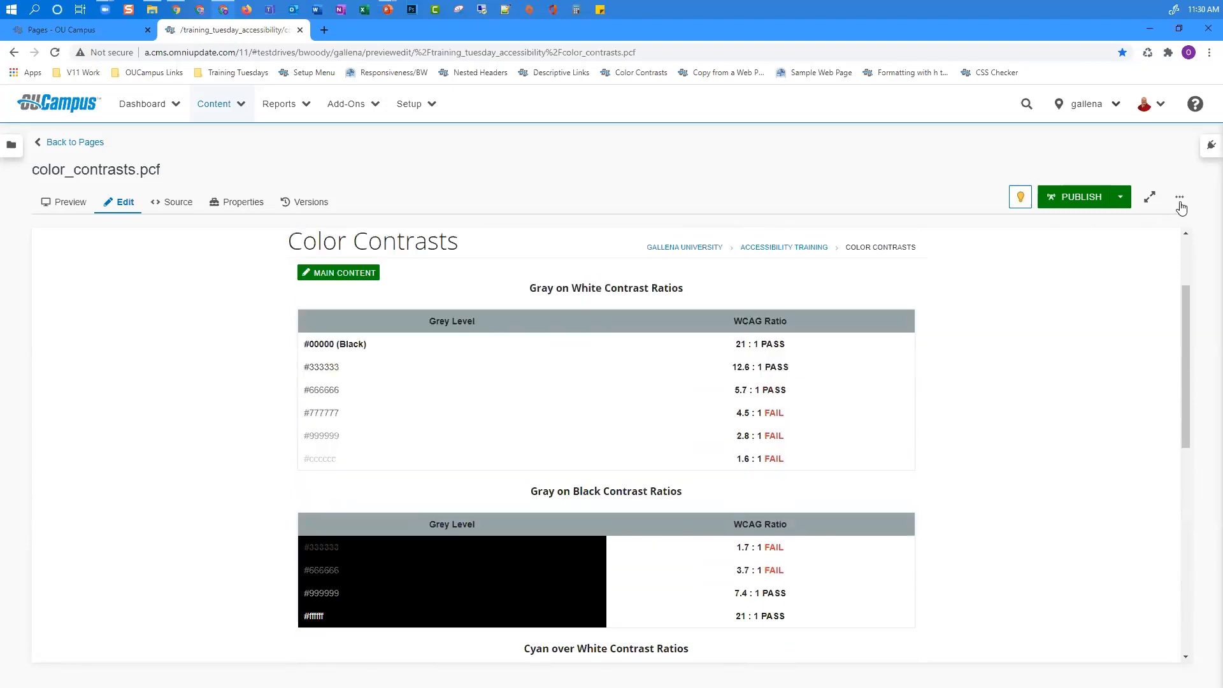
Step: Run the accessibility page check on color_contrasts.pcf and open its detailed results
left_click(1179, 197)
left_click(1144, 230)
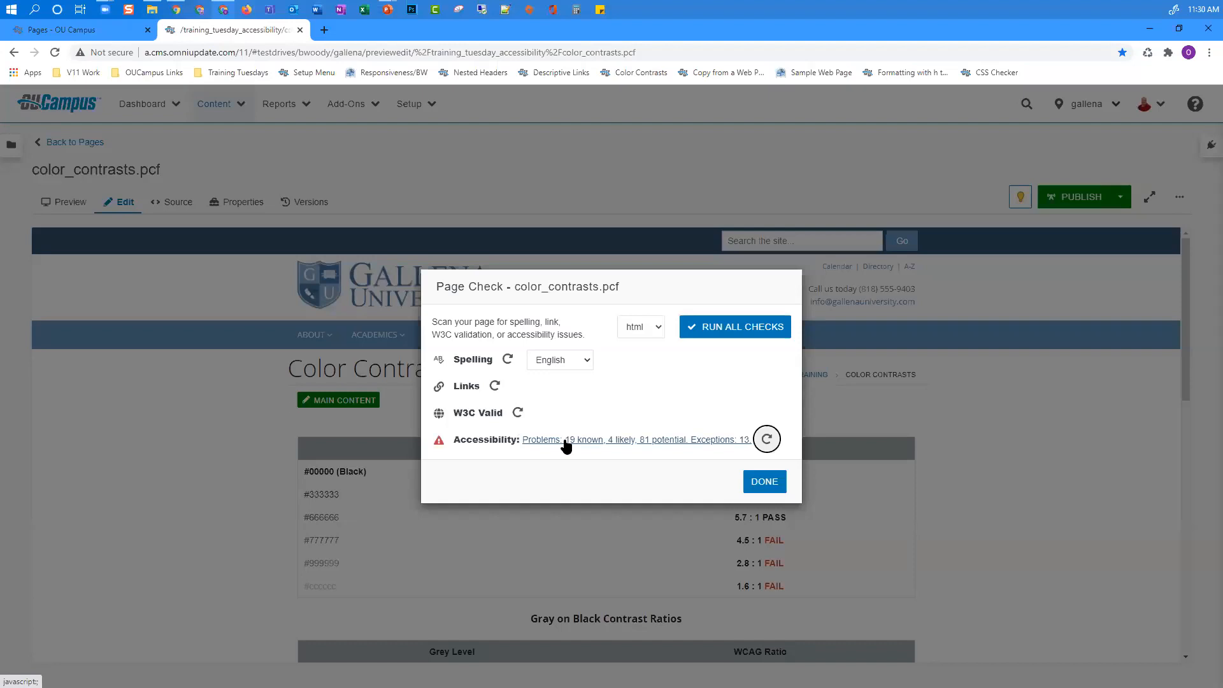
left_click(566, 446)
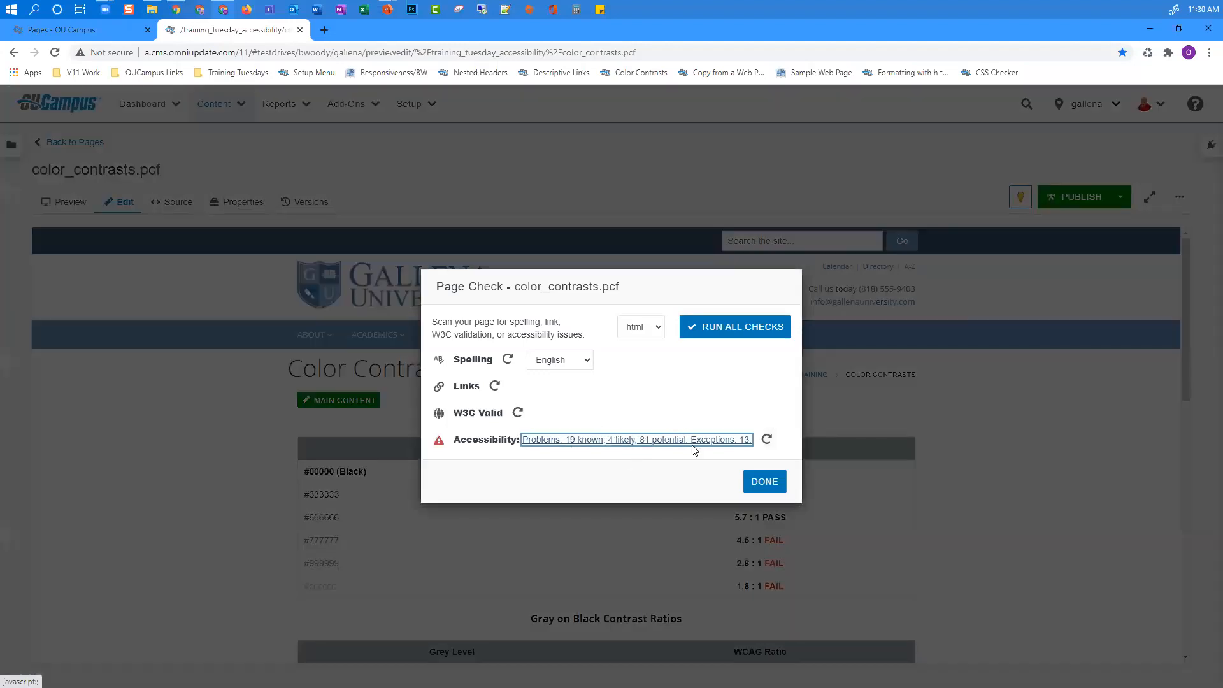
left_click(734, 443)
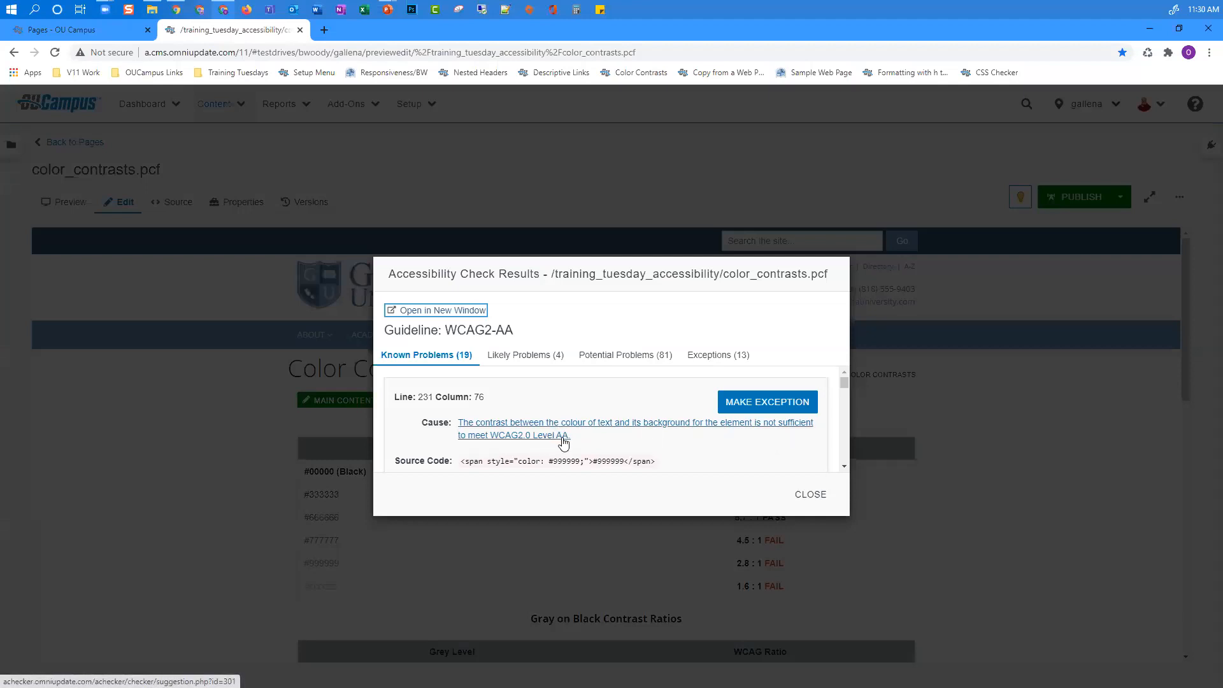
Step: Review the known color contrast problems and their repair advice, and close the results and the page check
scroll(643, 439, "down", 1)
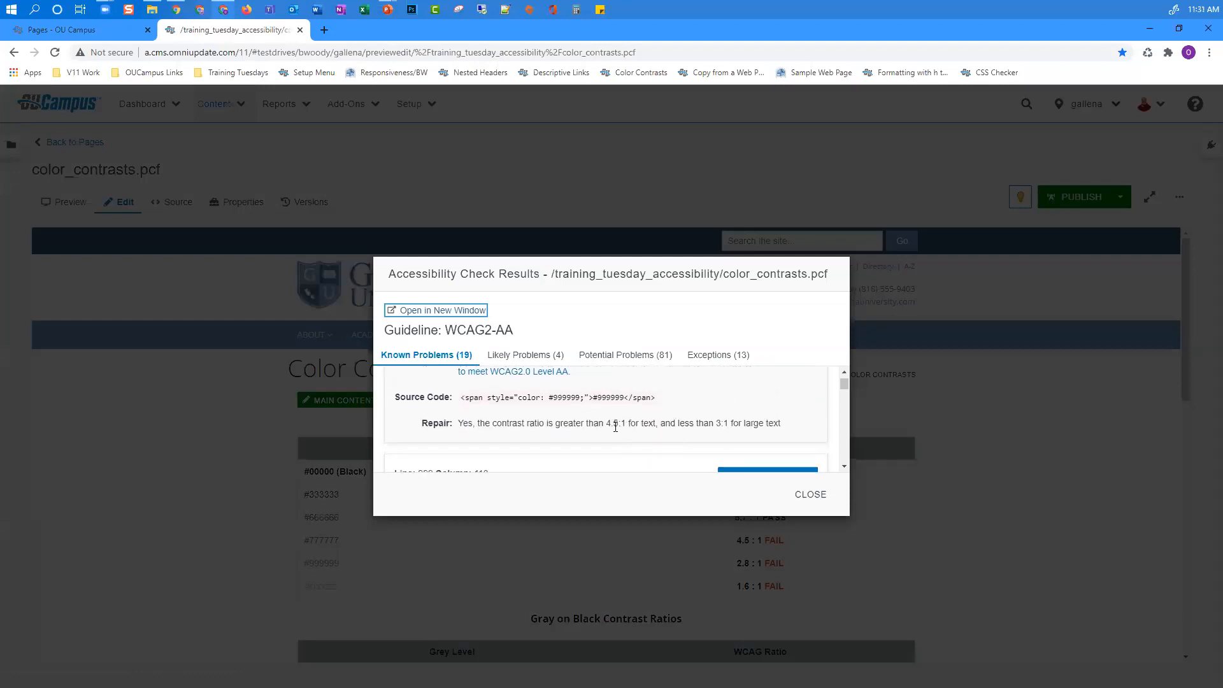
scroll(709, 437, "down", 2)
scroll(721, 423, "down", 2)
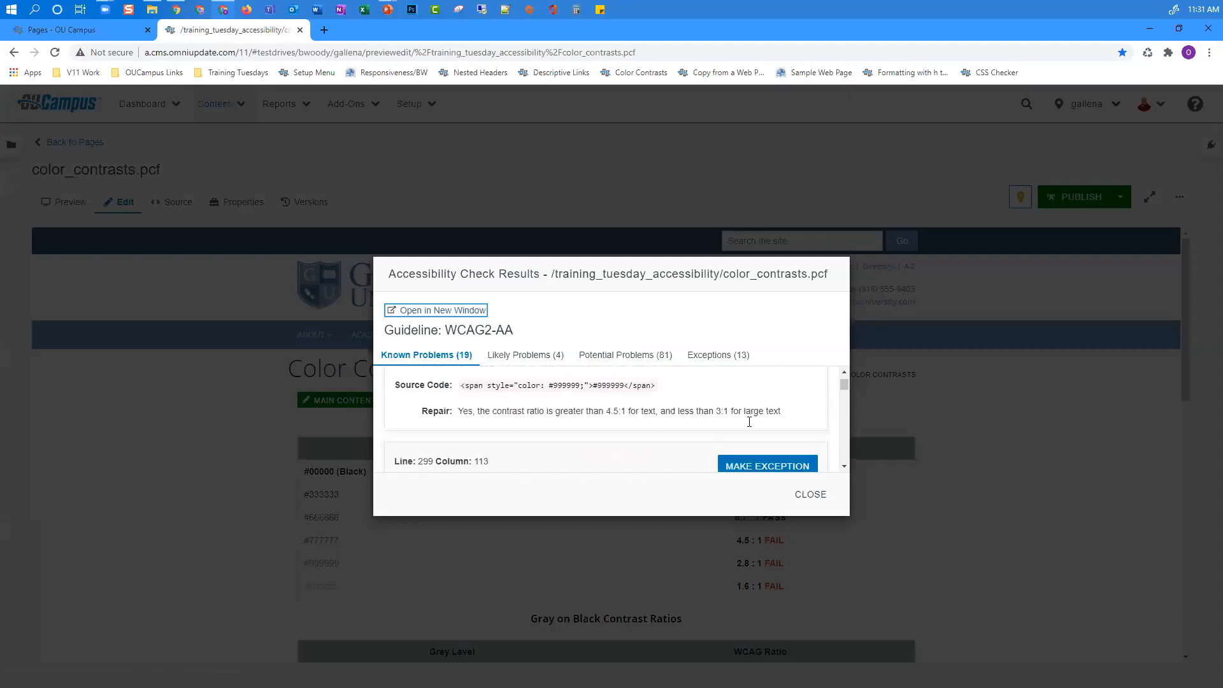
scroll(749, 422, "down", 2)
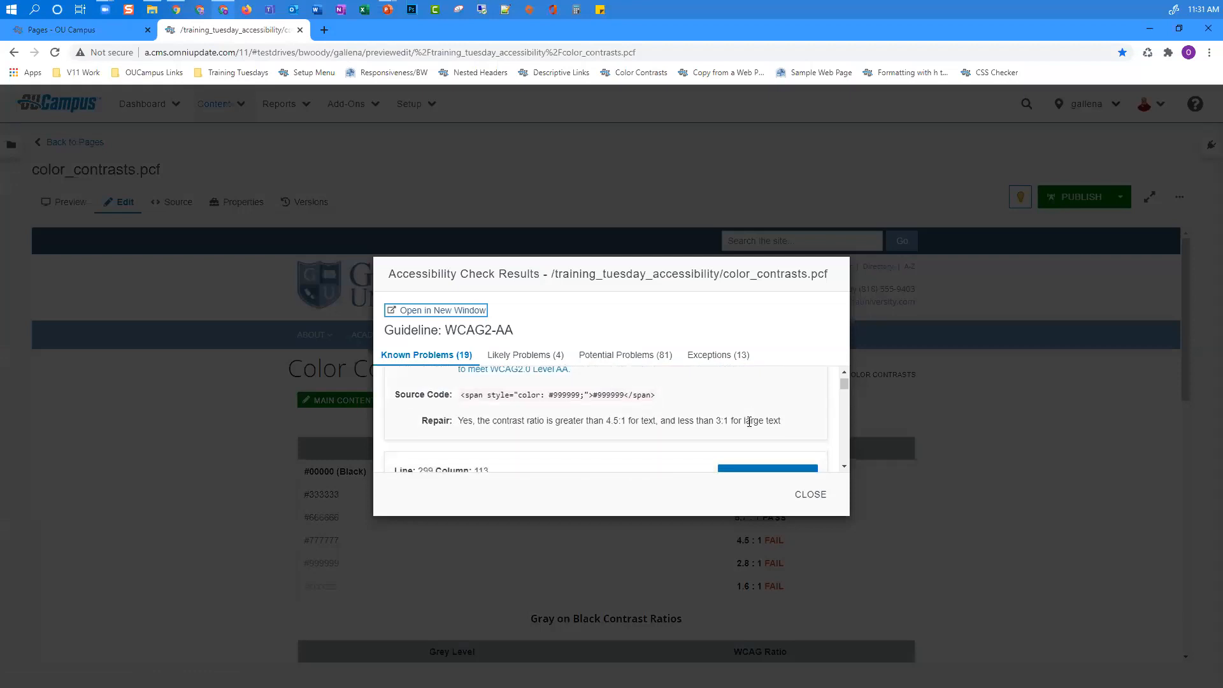
scroll(696, 425, "down", 2)
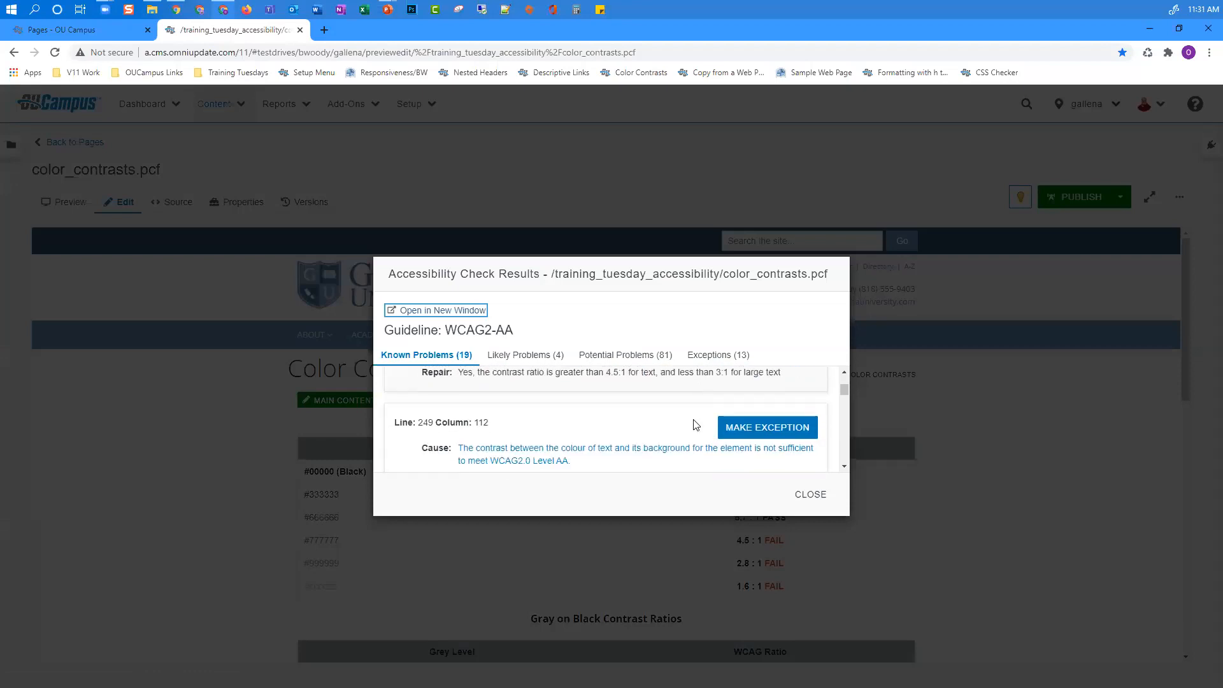
scroll(696, 424, "down", 2)
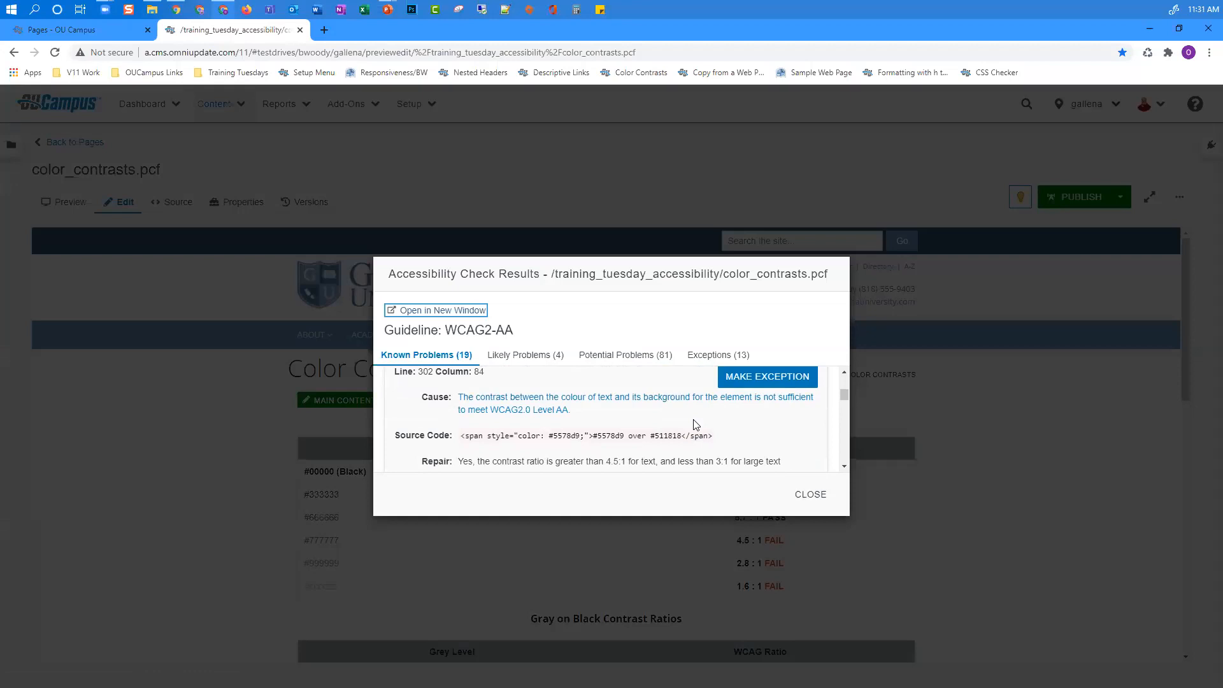
scroll(694, 425, "up", 2)
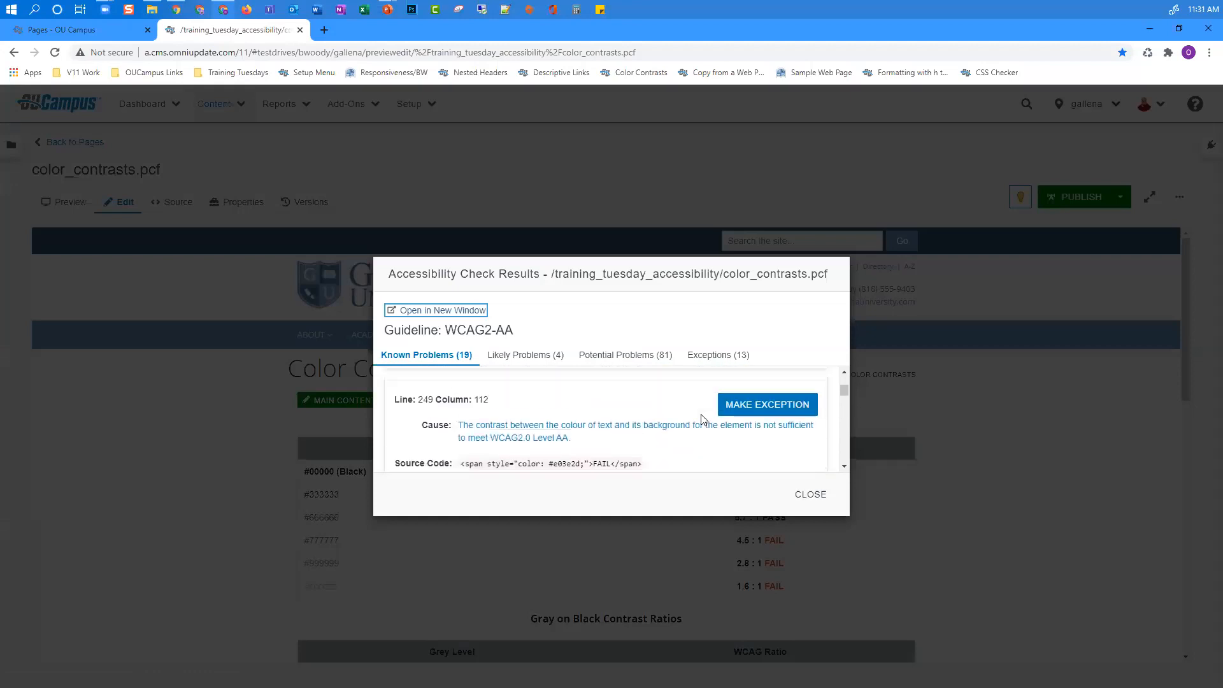
scroll(689, 425, "up", 3)
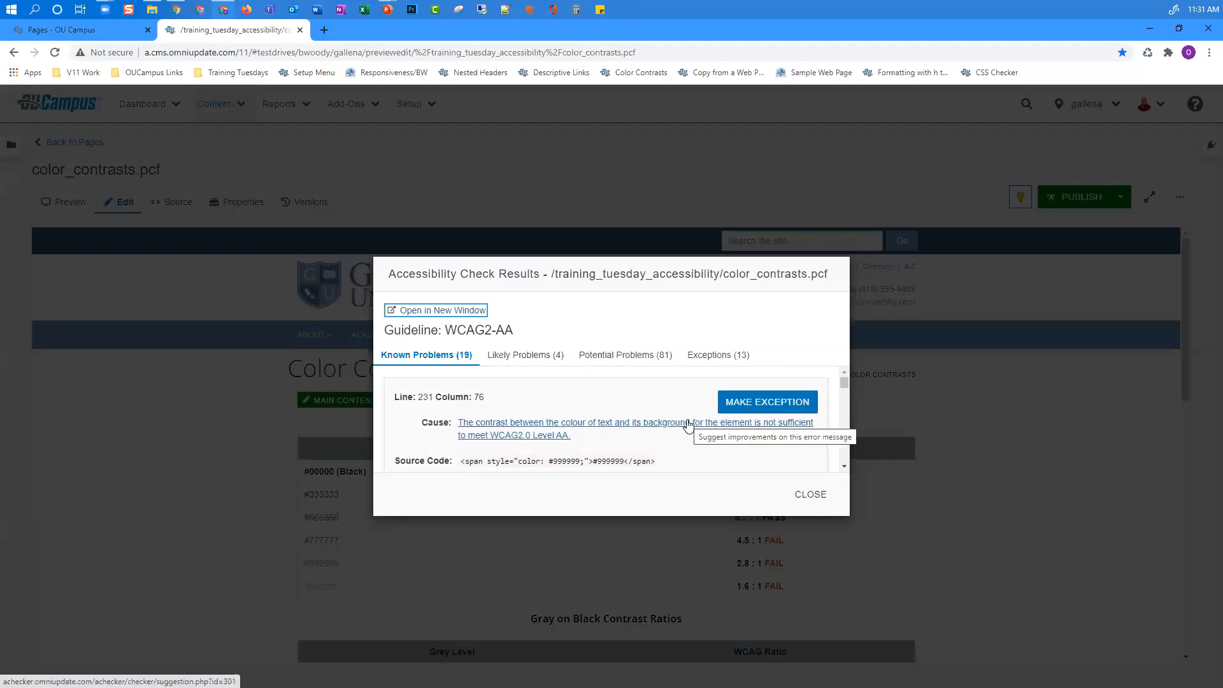
left_click(807, 497)
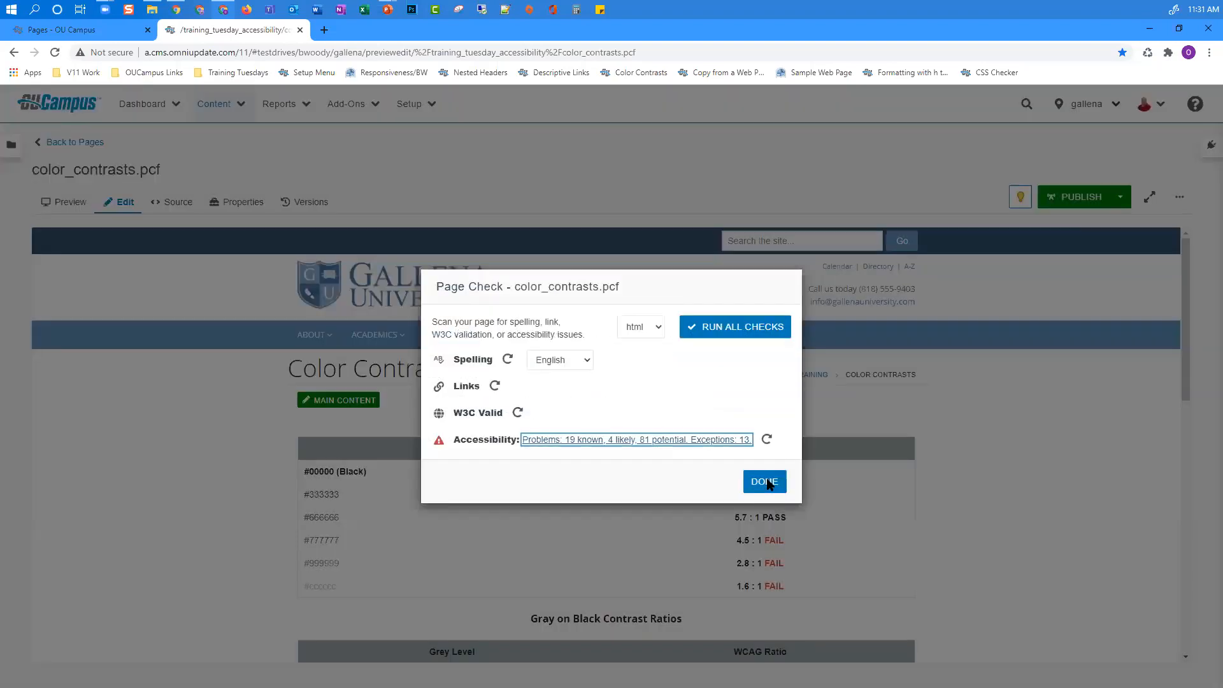
left_click(765, 482)
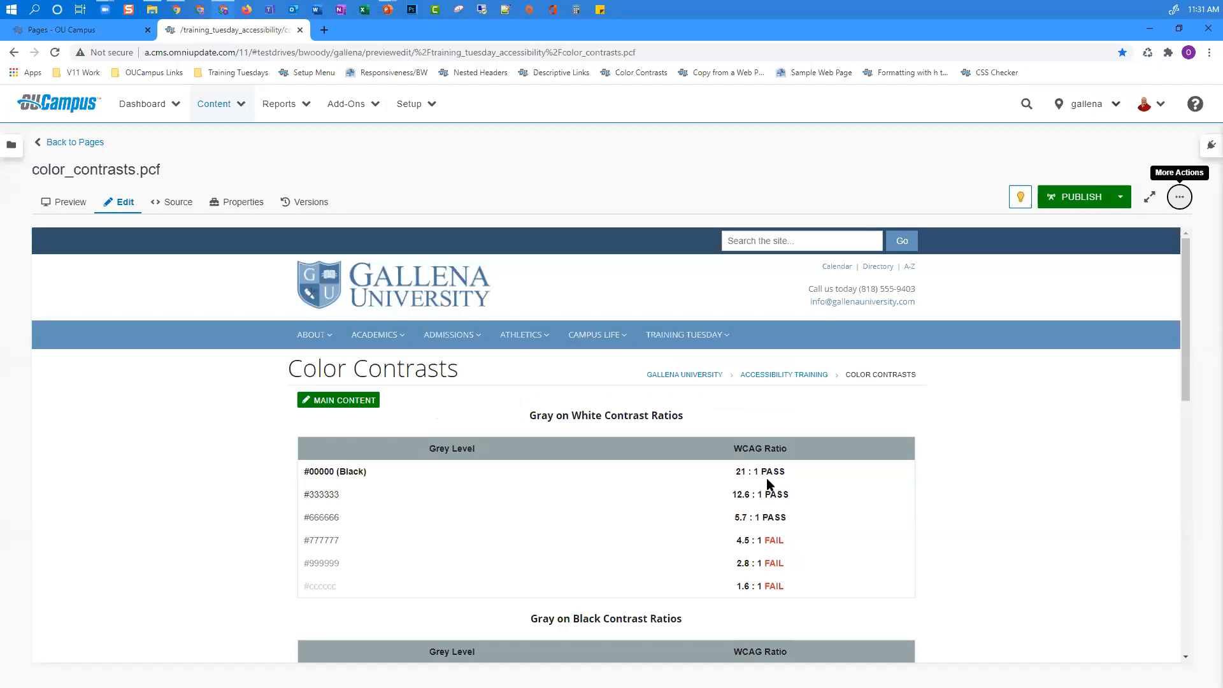
Step: Open the Contrast Checker link below the color tables in a new browser tab and switch to that tab
scroll(768, 483, "down", 7)
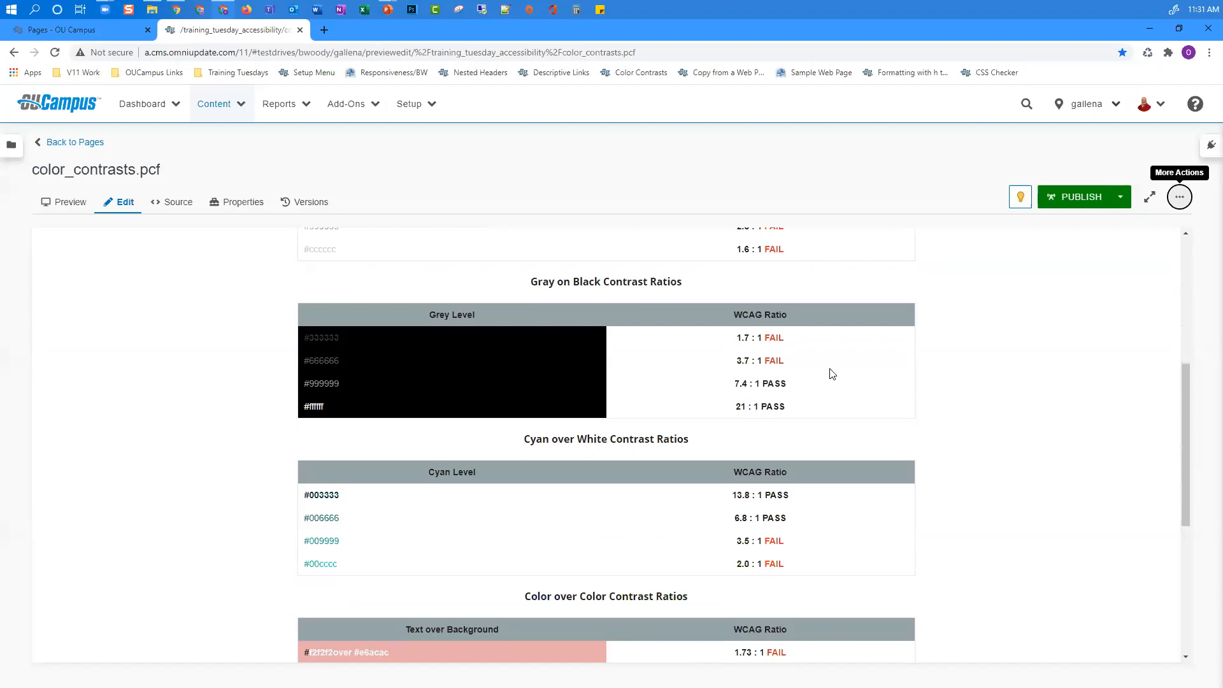
scroll(750, 415, "down", 4)
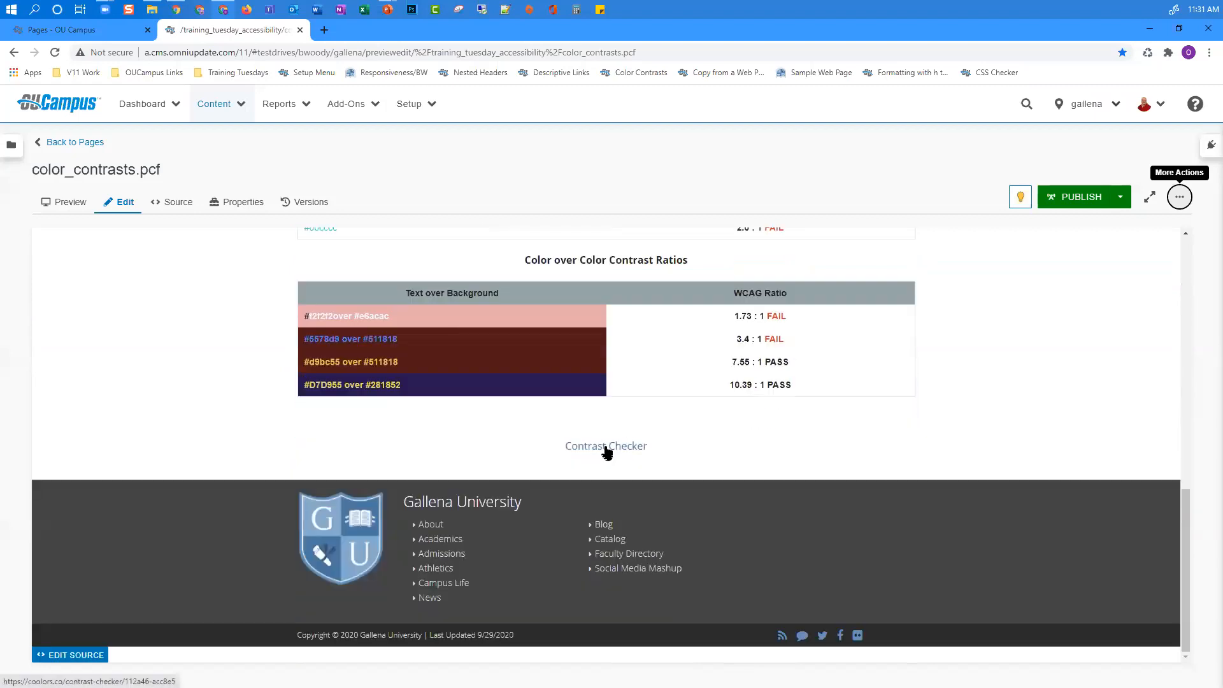
right_click(607, 452)
left_click(644, 456)
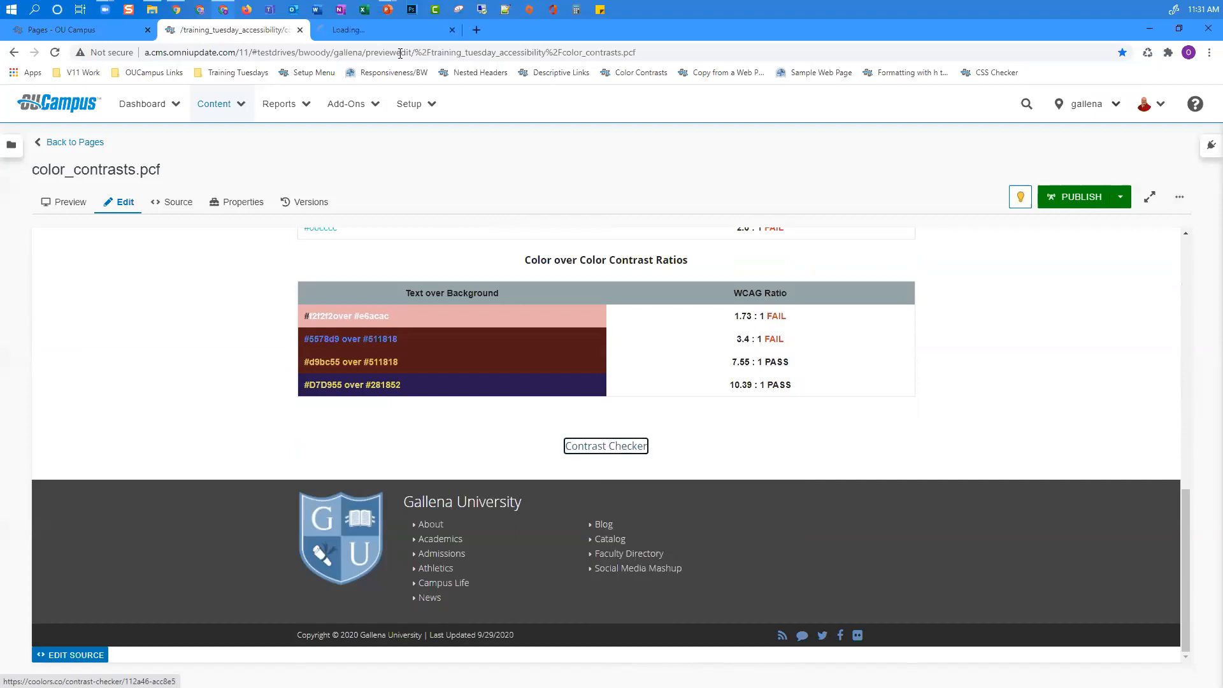
key("ctrl+Tab")
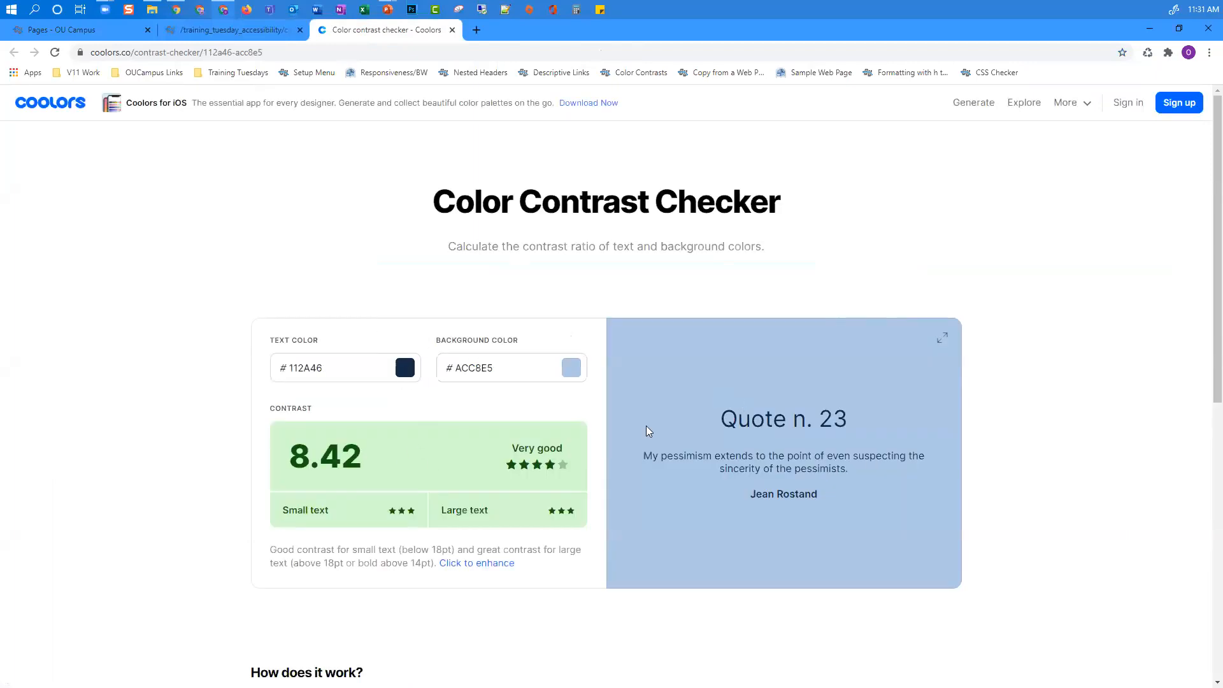
Step: Set the contrast checker's text color to #2C1145 and its background color to #DBE6AC
left_click(408, 375)
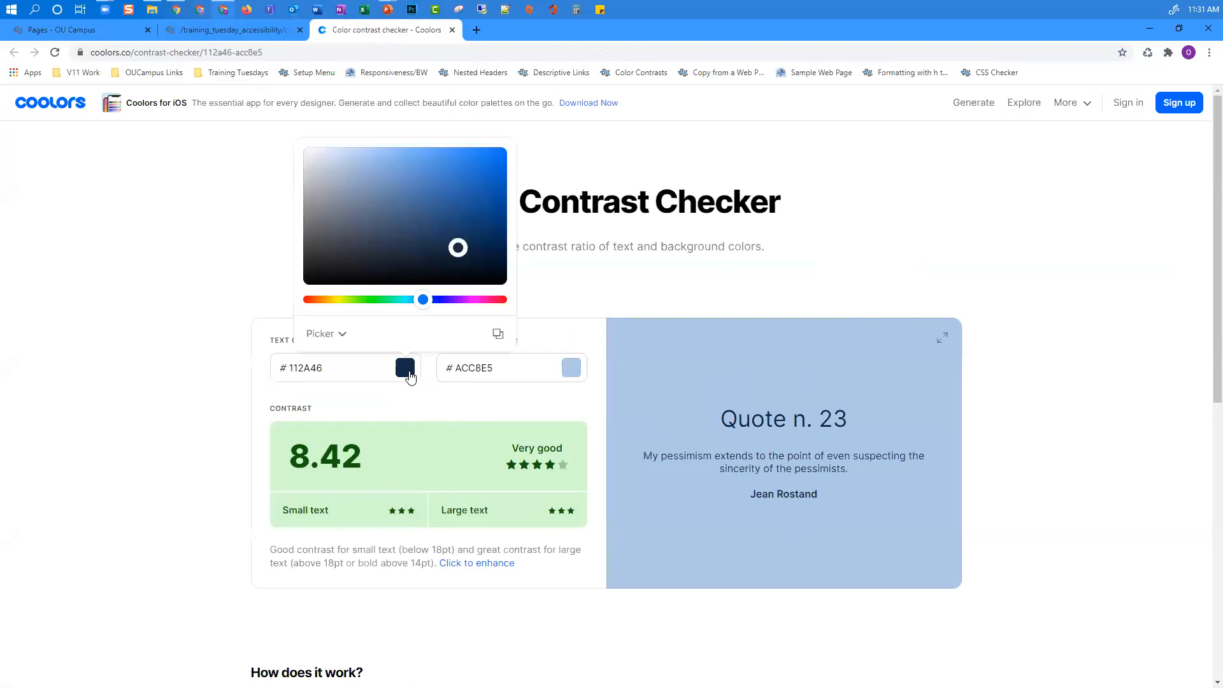
left_click_drag(451, 297, 455, 300)
left_click(571, 369)
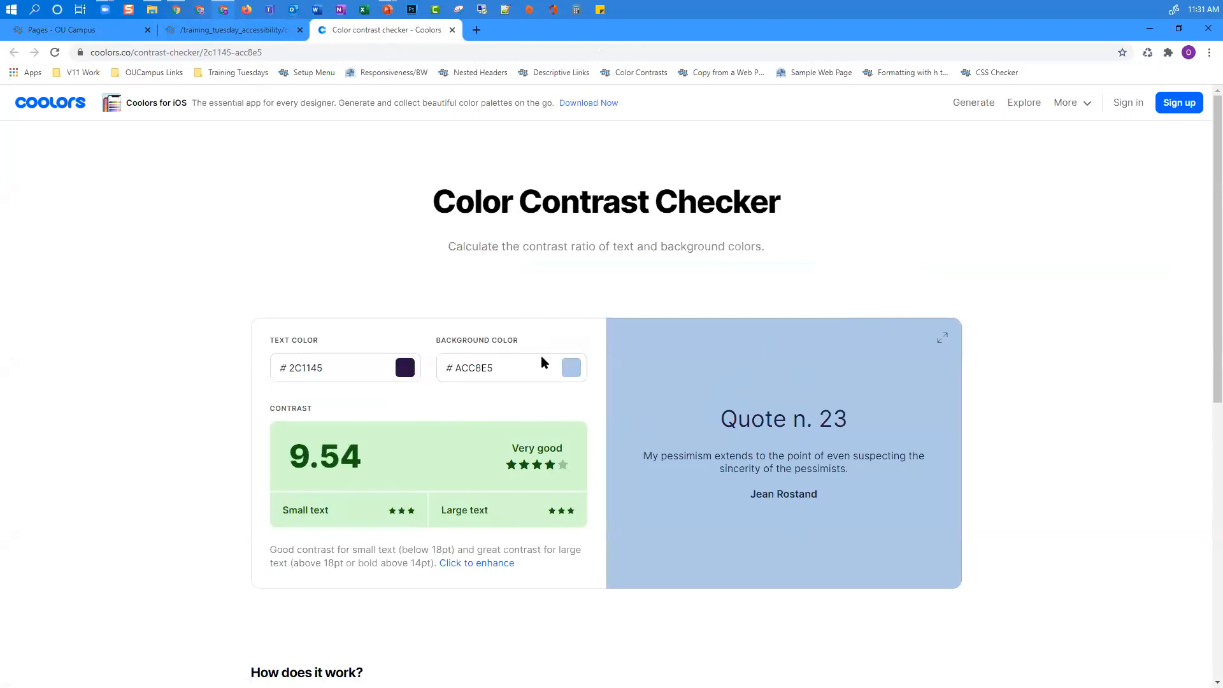
left_click(535, 300)
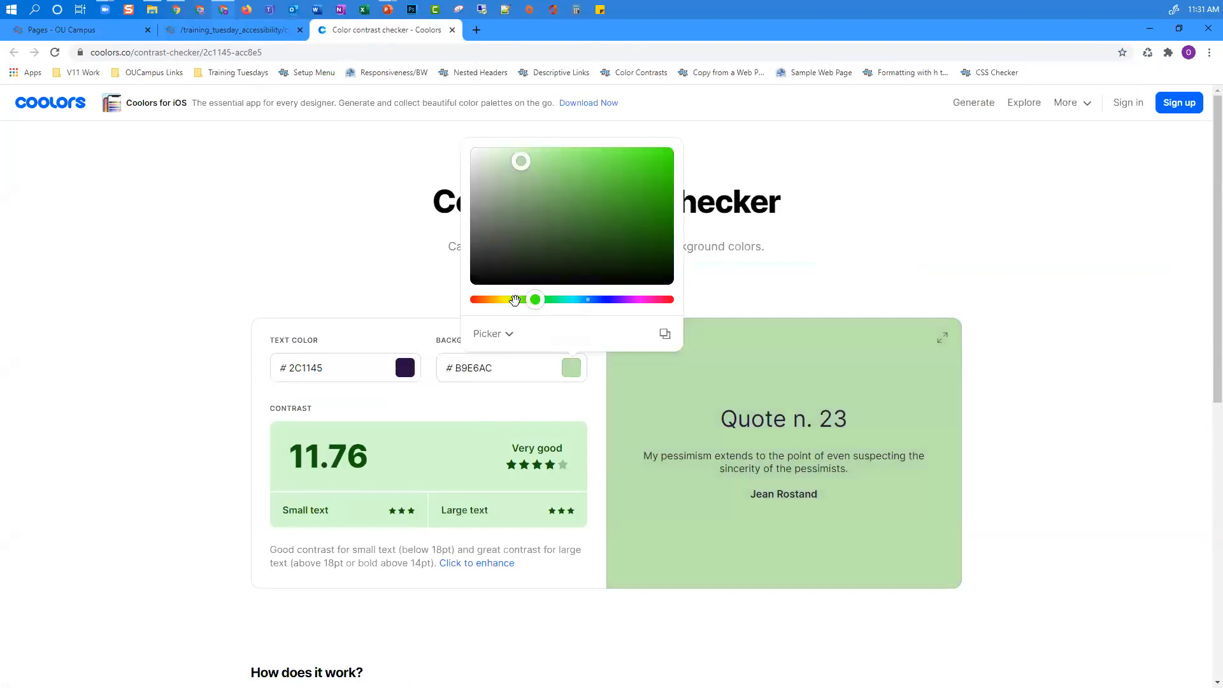
left_click(322, 475)
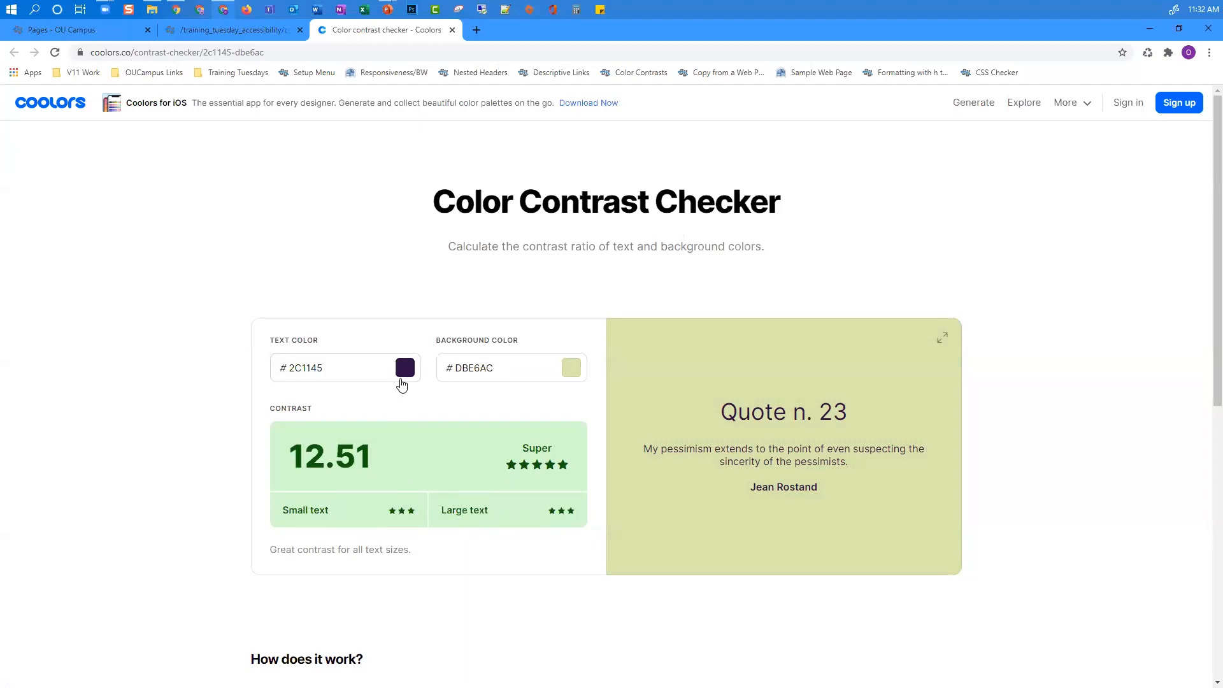
Step: Set the text color to #454411 and darken the background color to #778245
left_click(403, 369)
left_click_drag(447, 300, 344, 302)
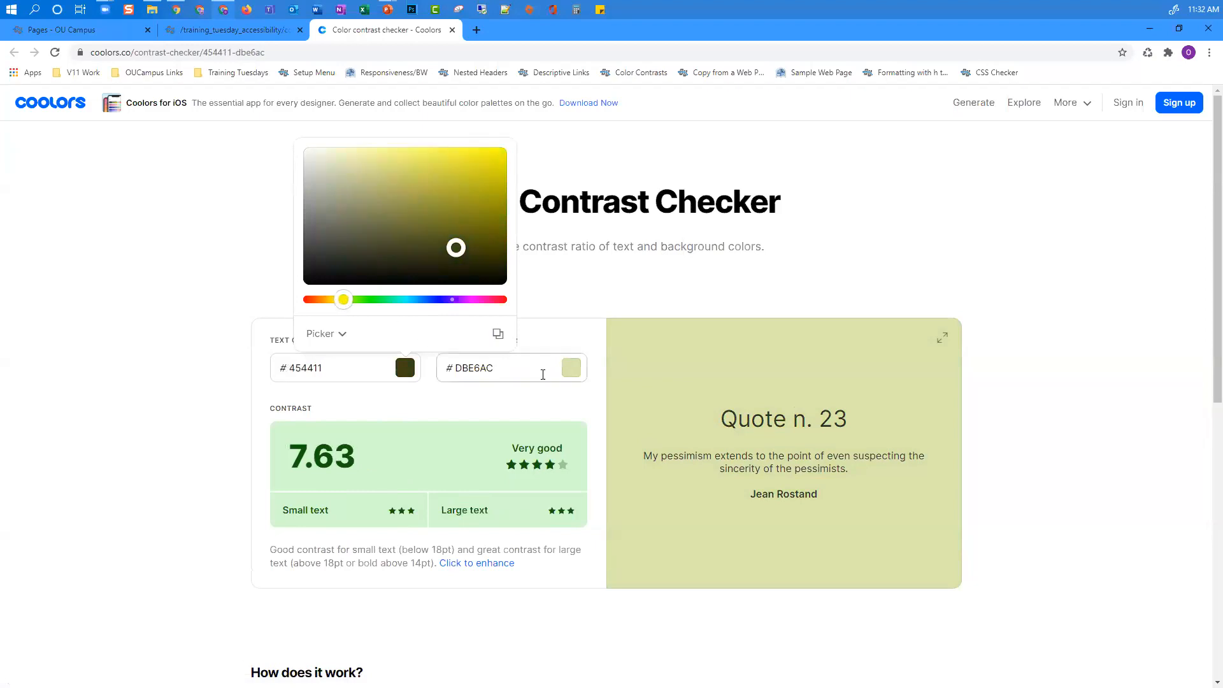
left_click(564, 376)
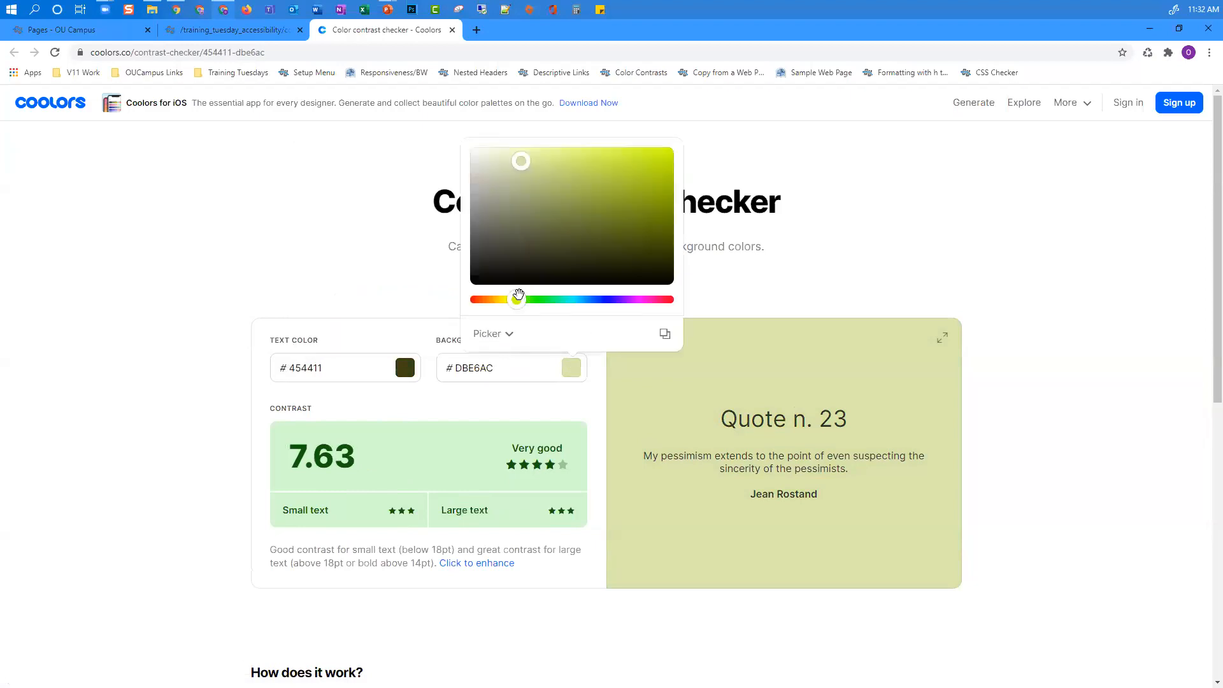
left_click_drag(521, 163, 564, 214)
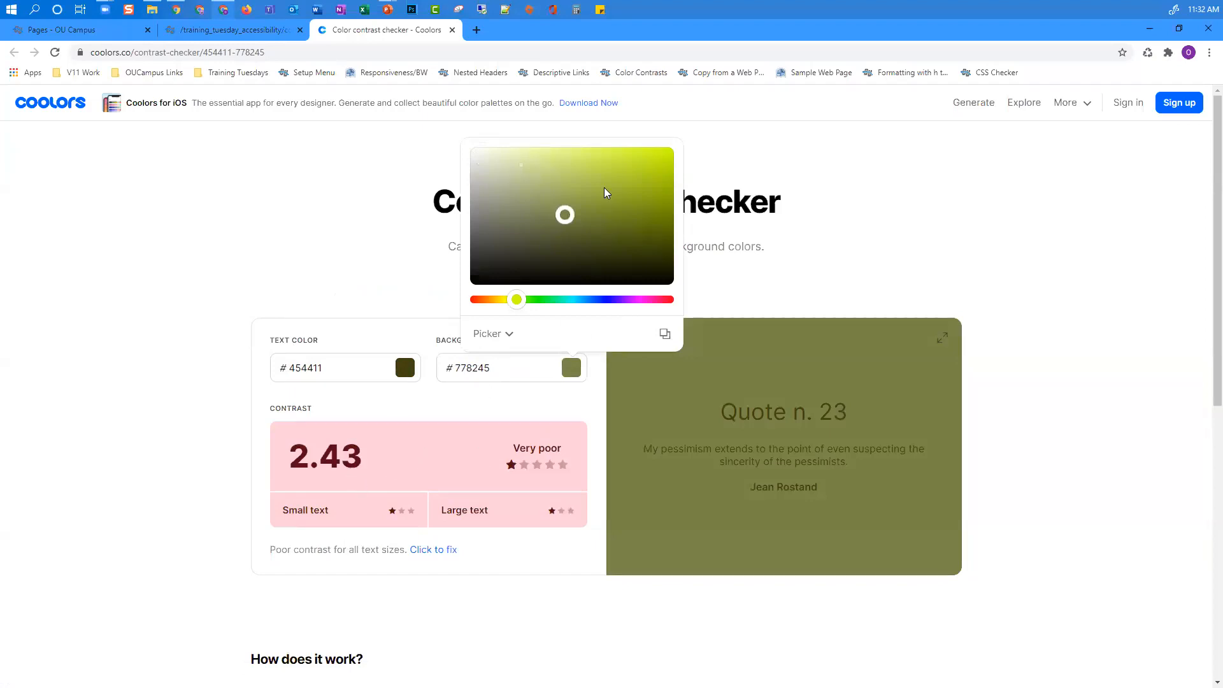
Step: Lighten the background color to #8F9B59, close the color picker, and return to the color_contrasts.pcf tab
left_click_drag(565, 215, 557, 201)
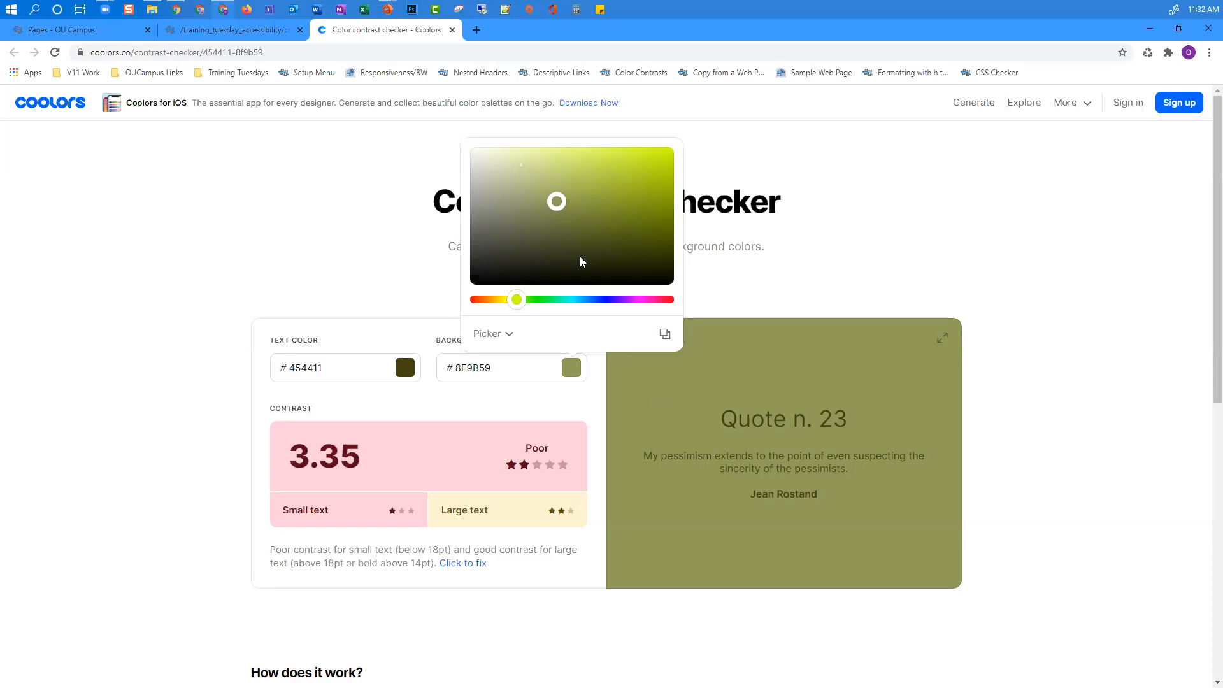
left_click(853, 287)
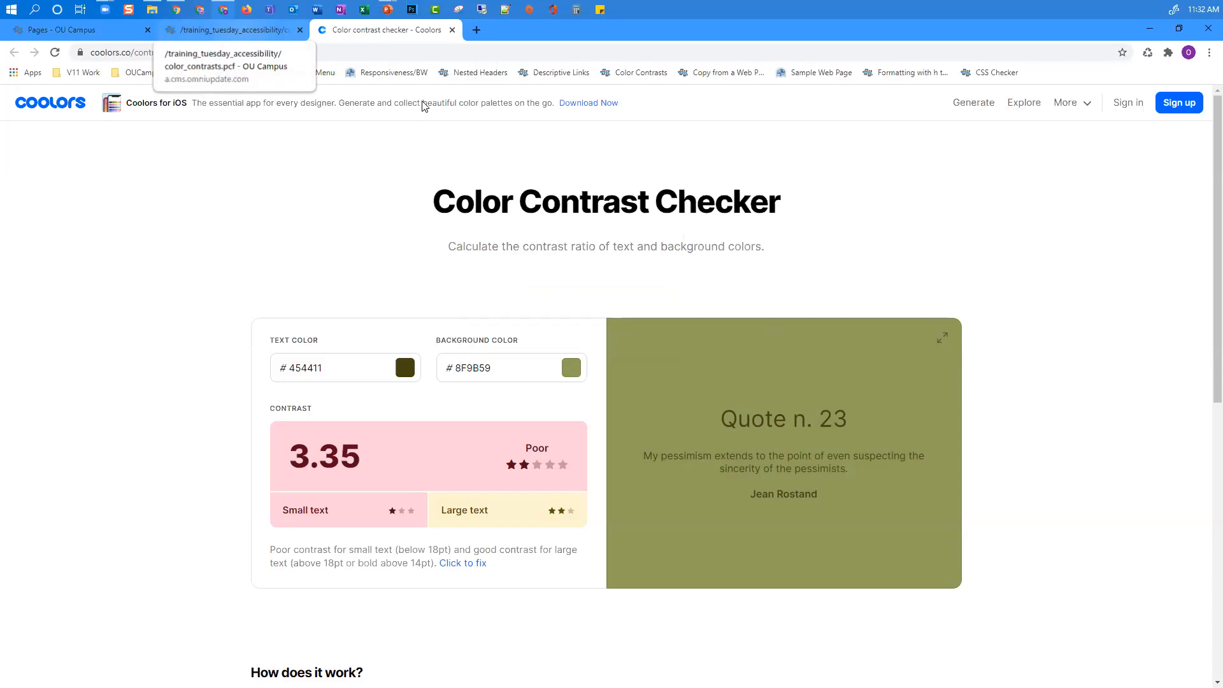
key("ctrl+shift+Tab")
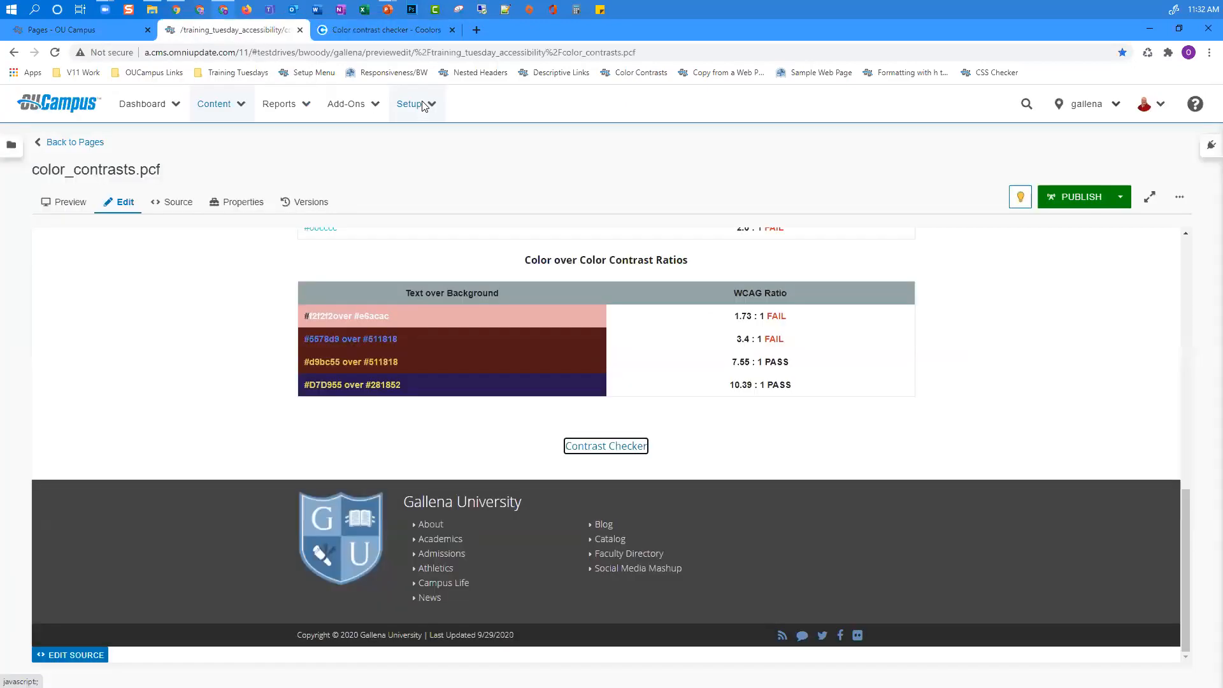
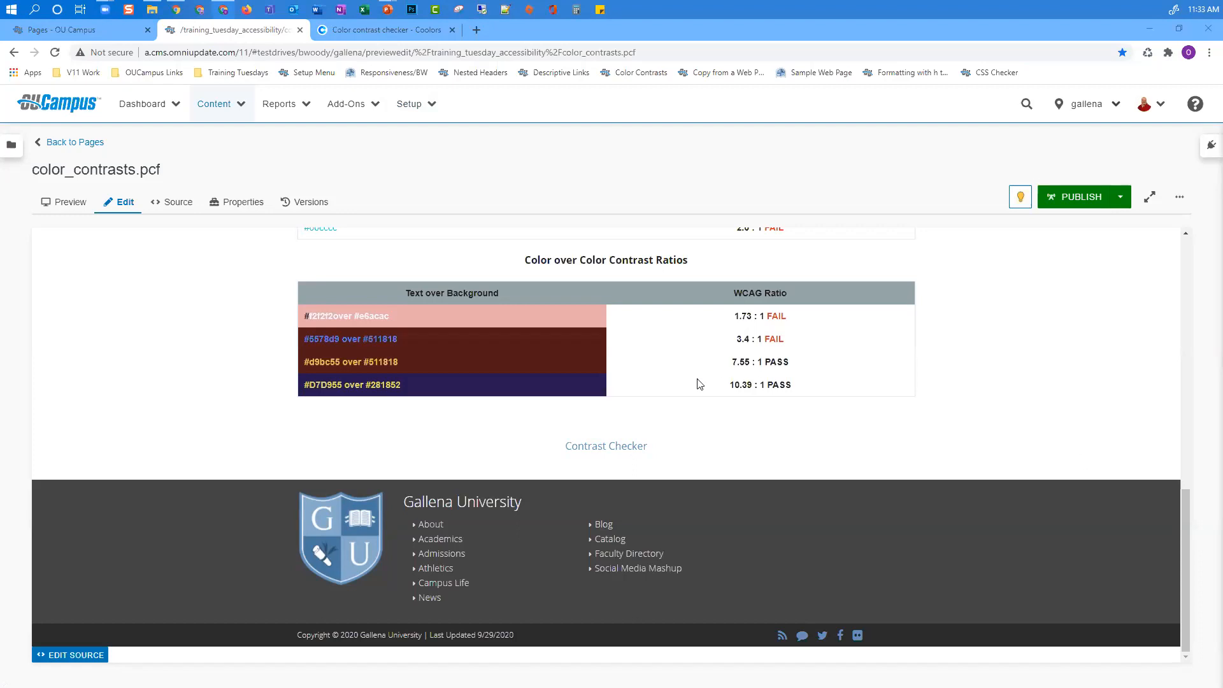
Step: Review the gray, cyan and color-over-color contrast ratio tables on the Color Contrasts page
scroll(698, 382, "up", 4)
scroll(699, 382, "up", 5)
scroll(699, 382, "down", 5)
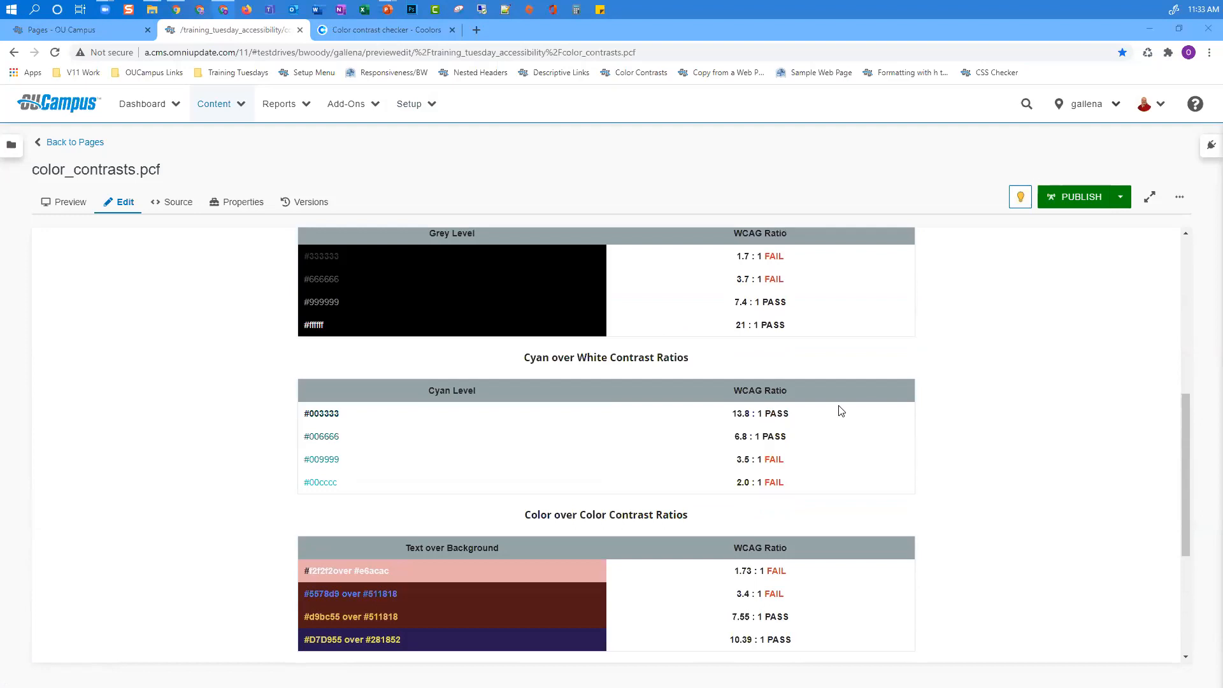
scroll(838, 407, "down", 4)
scroll(840, 411, "up", 10)
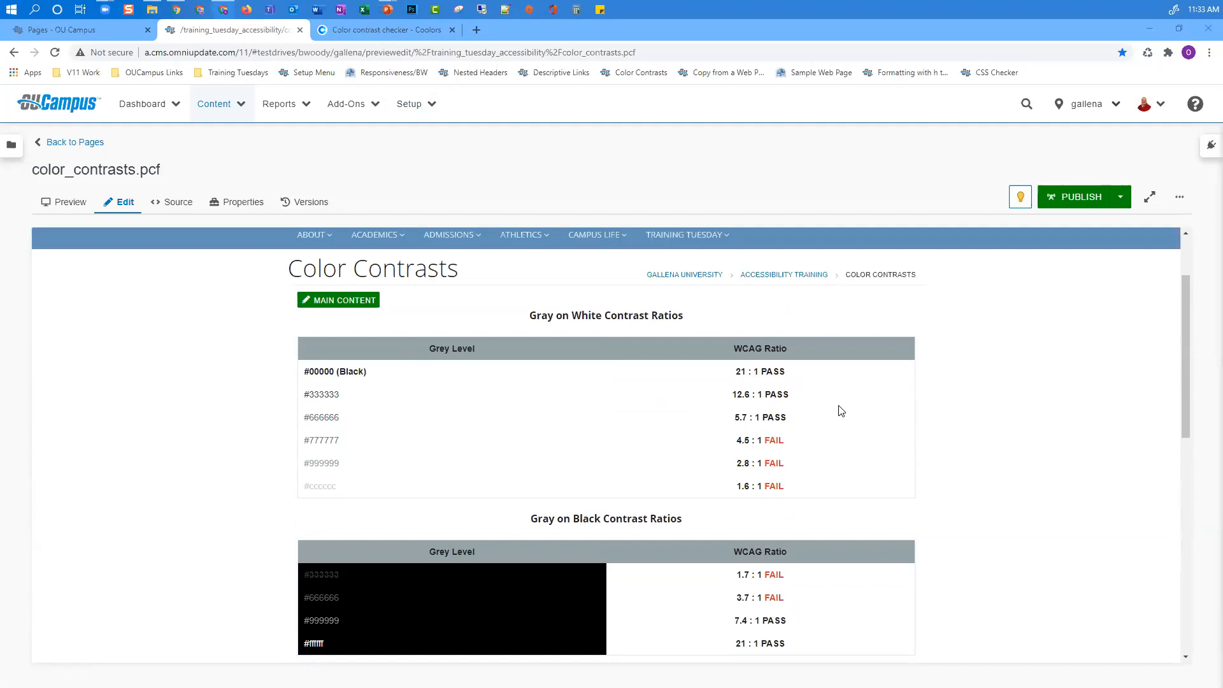
scroll(623, 414, "down", 1)
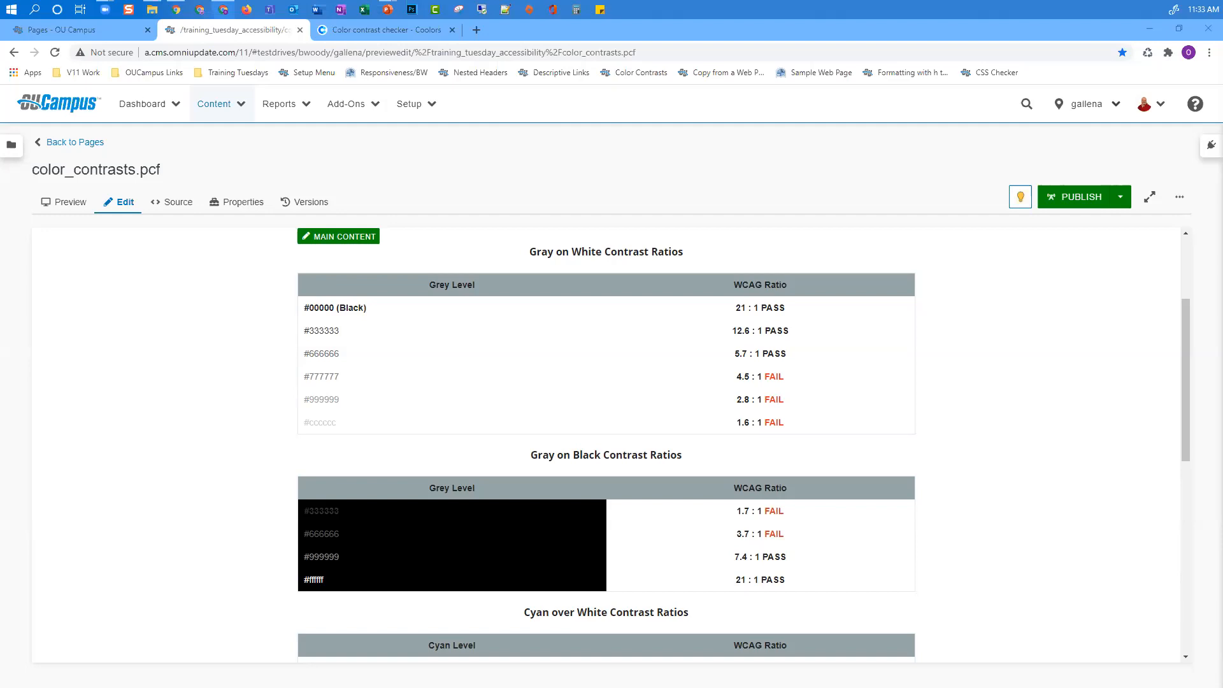
scroll(543, 402, "down", 3)
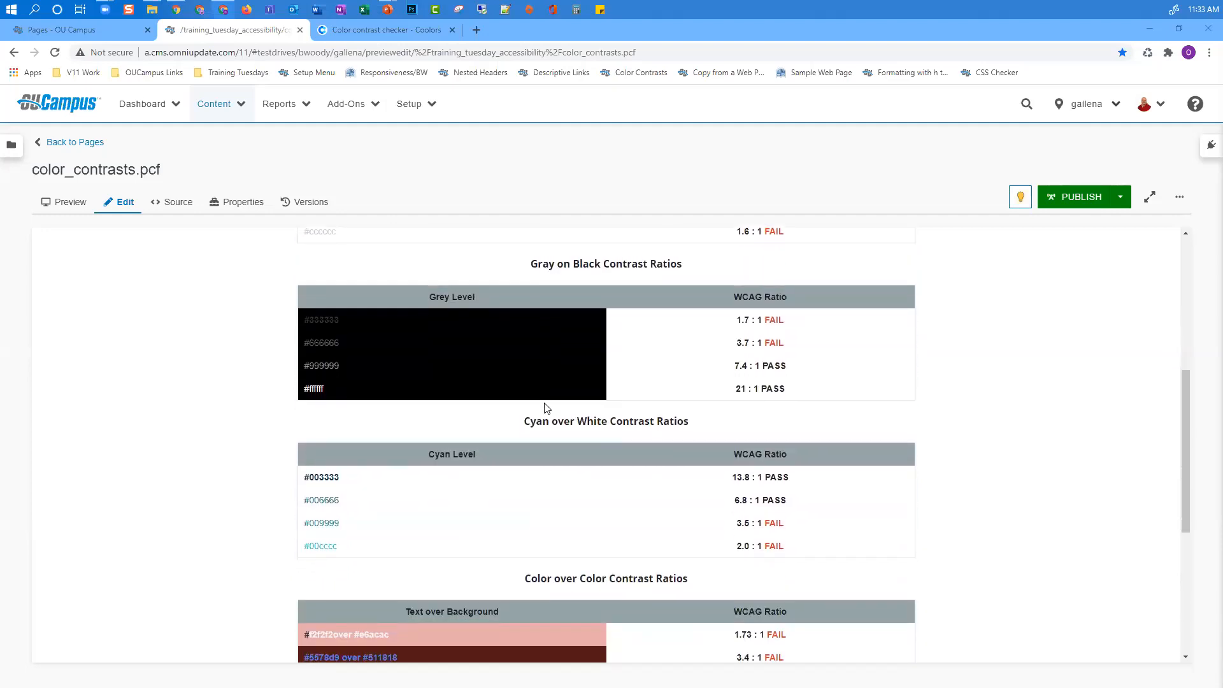
scroll(545, 407, "down", 2)
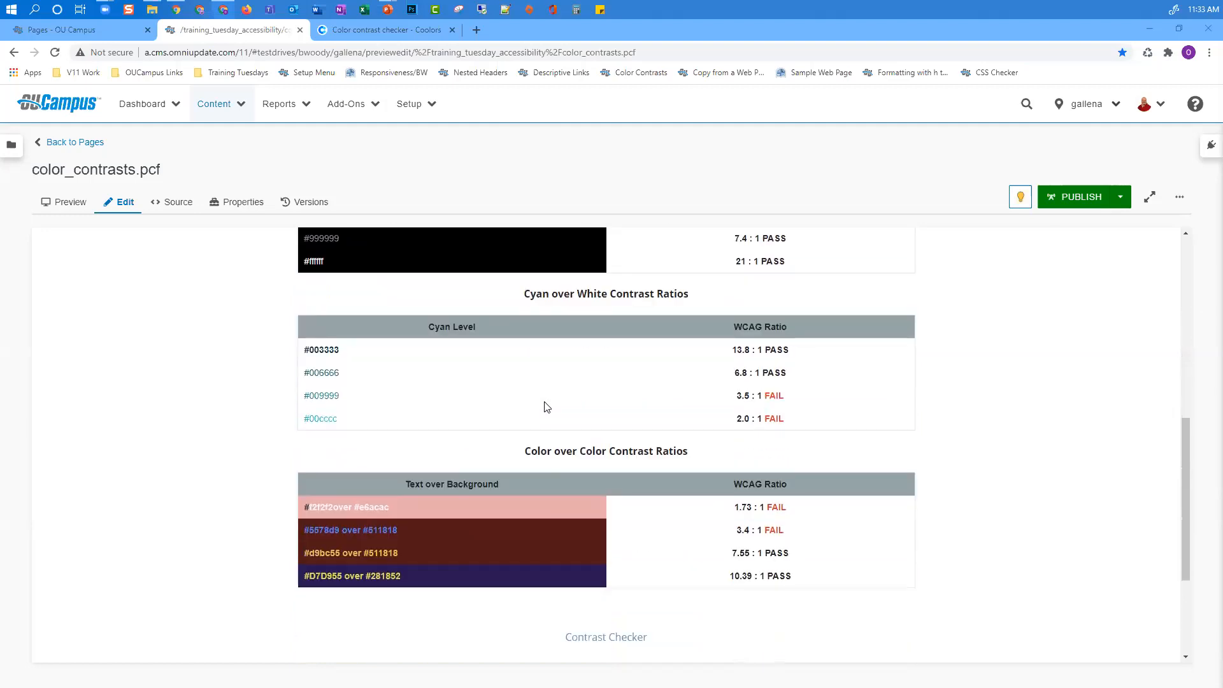
scroll(546, 407, "up", 1)
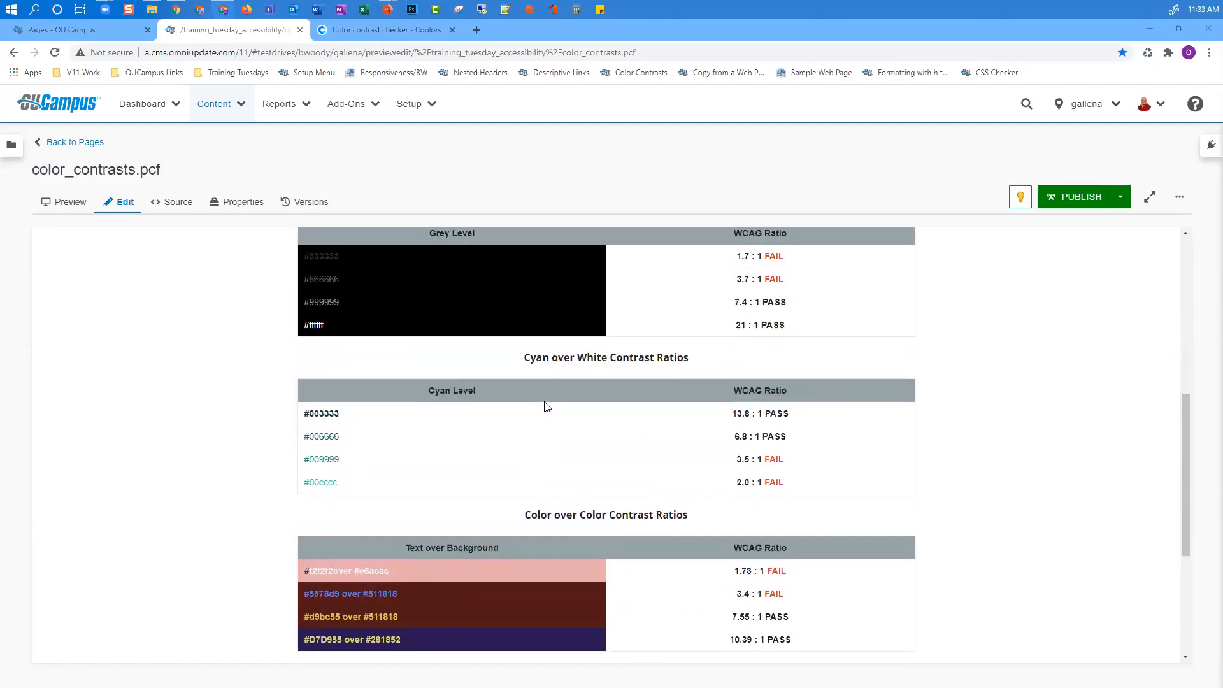
scroll(546, 405, "up", 4)
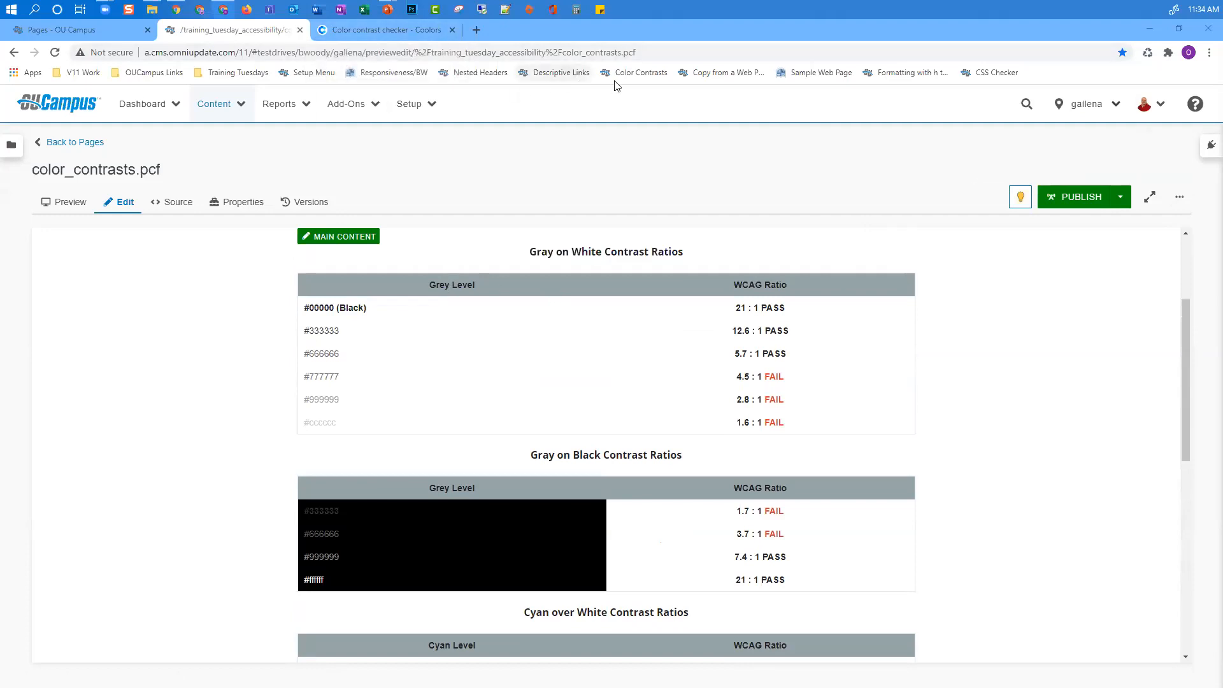
Step: Open the main content of copying_from_a_webpage.pcf for editing and copy the bold sentence from the Sample Source Page
left_click(718, 72)
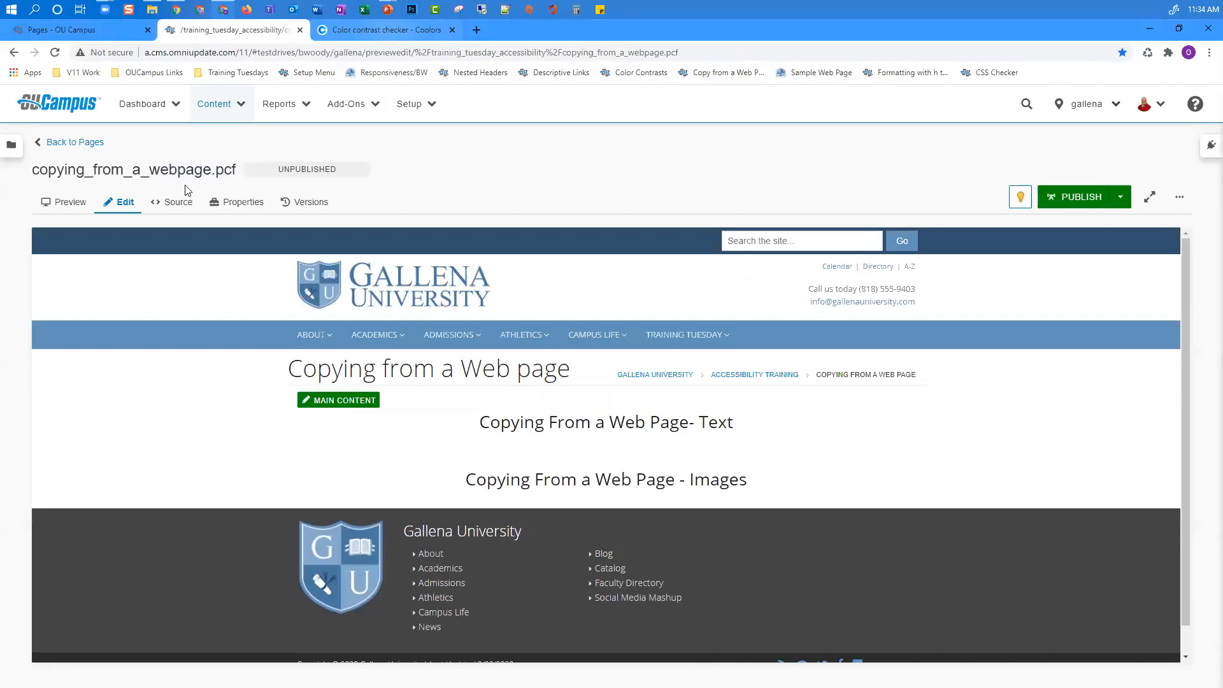
mouse_move(312, 334)
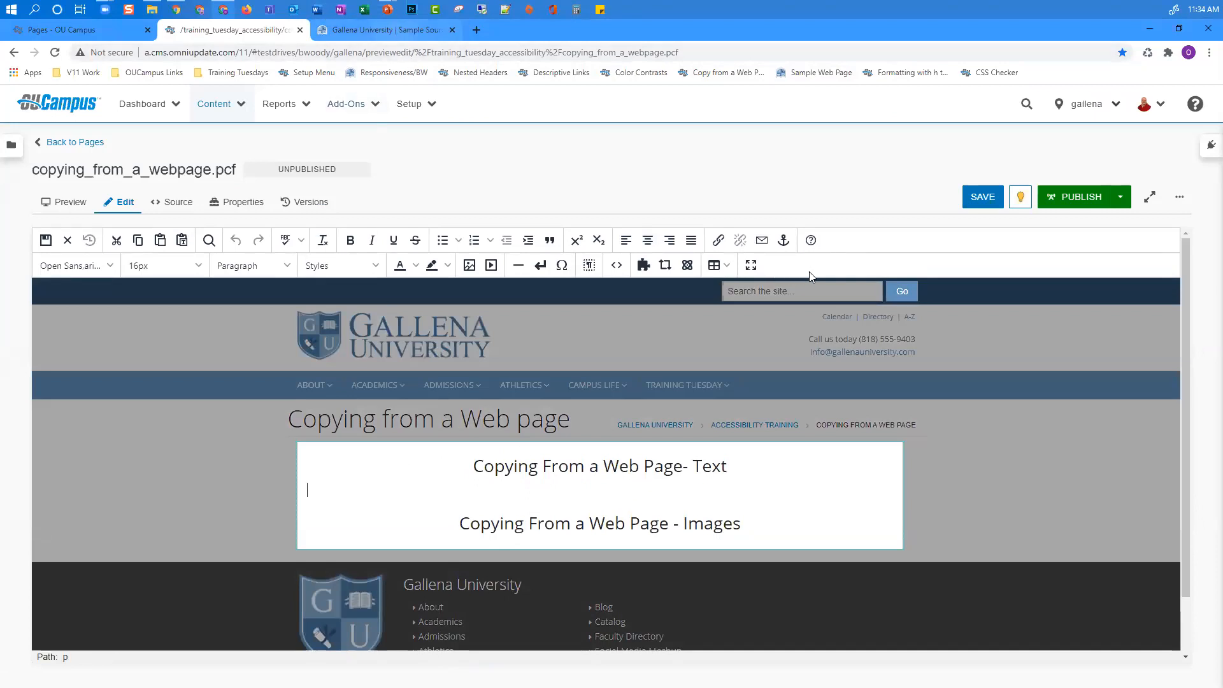
key("ctrl+Tab")
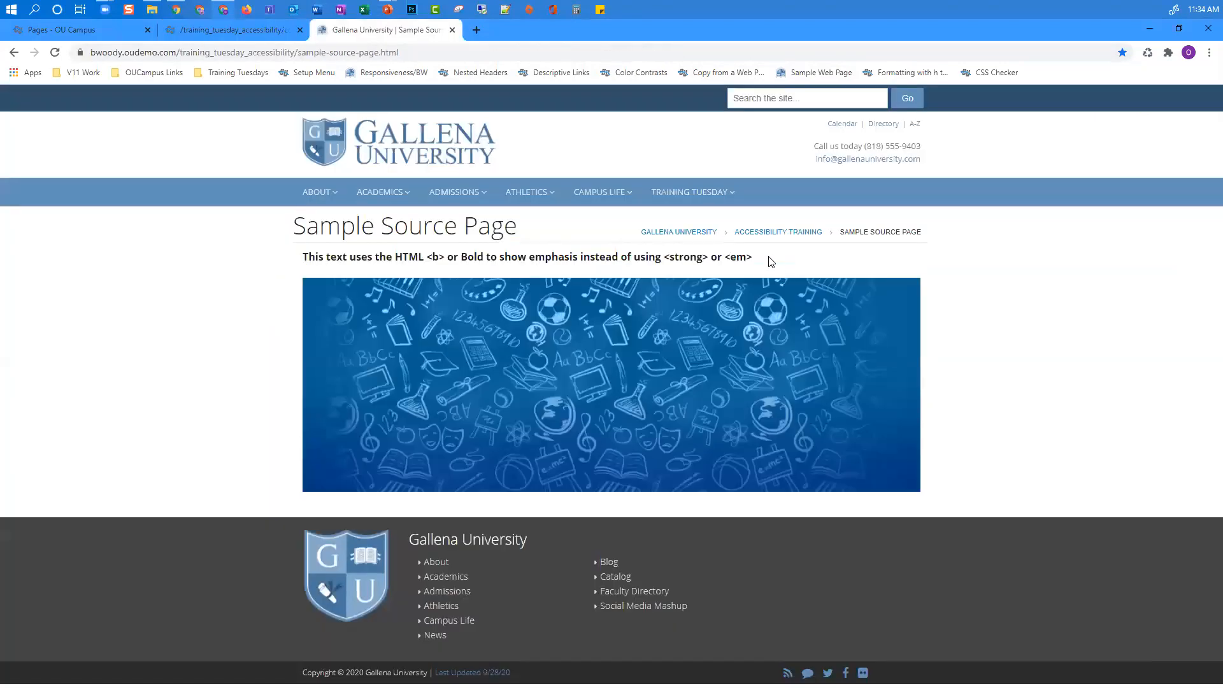
triple_click(304, 264)
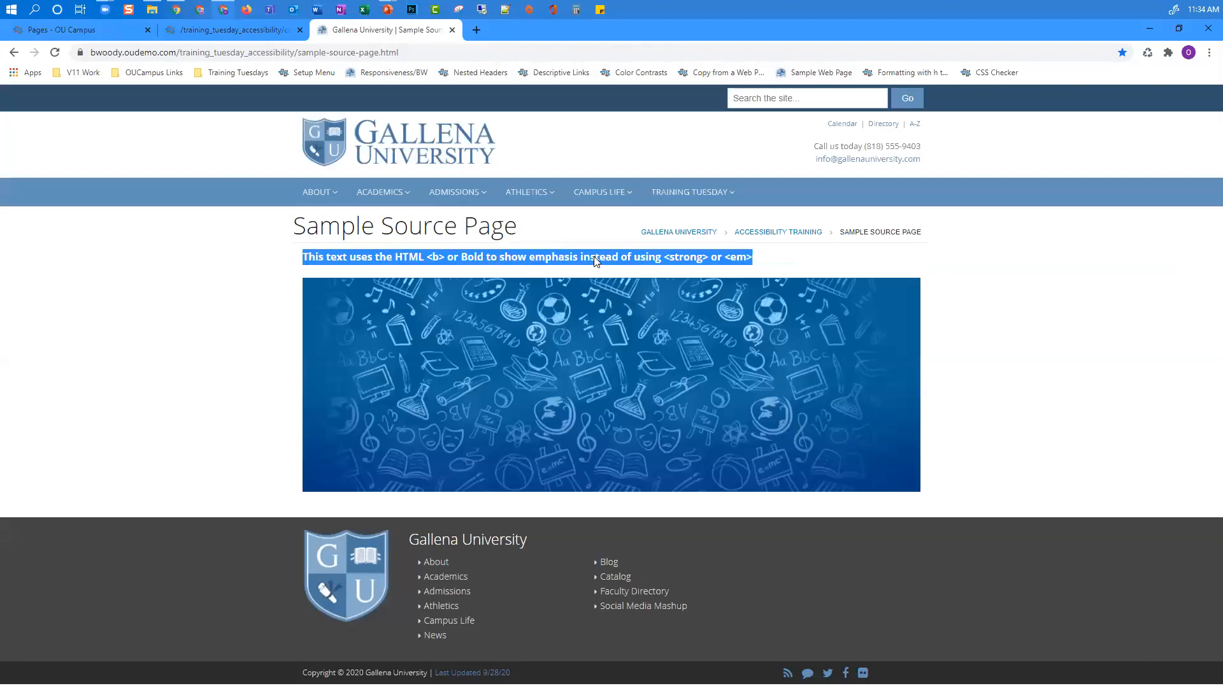
Step: Paste the copied sentence with its formatting under the "Copying From a Web Page- Text" heading, inspect its element path, and save the page
left_click(233, 32)
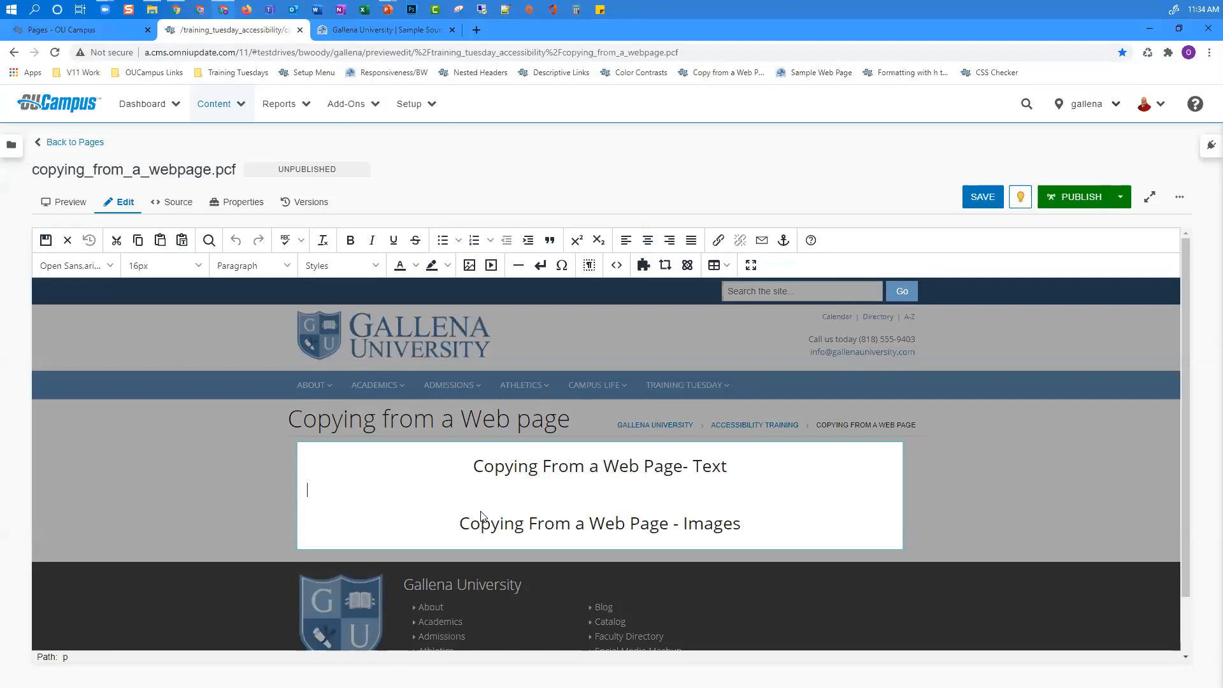
key("ctrl+v")
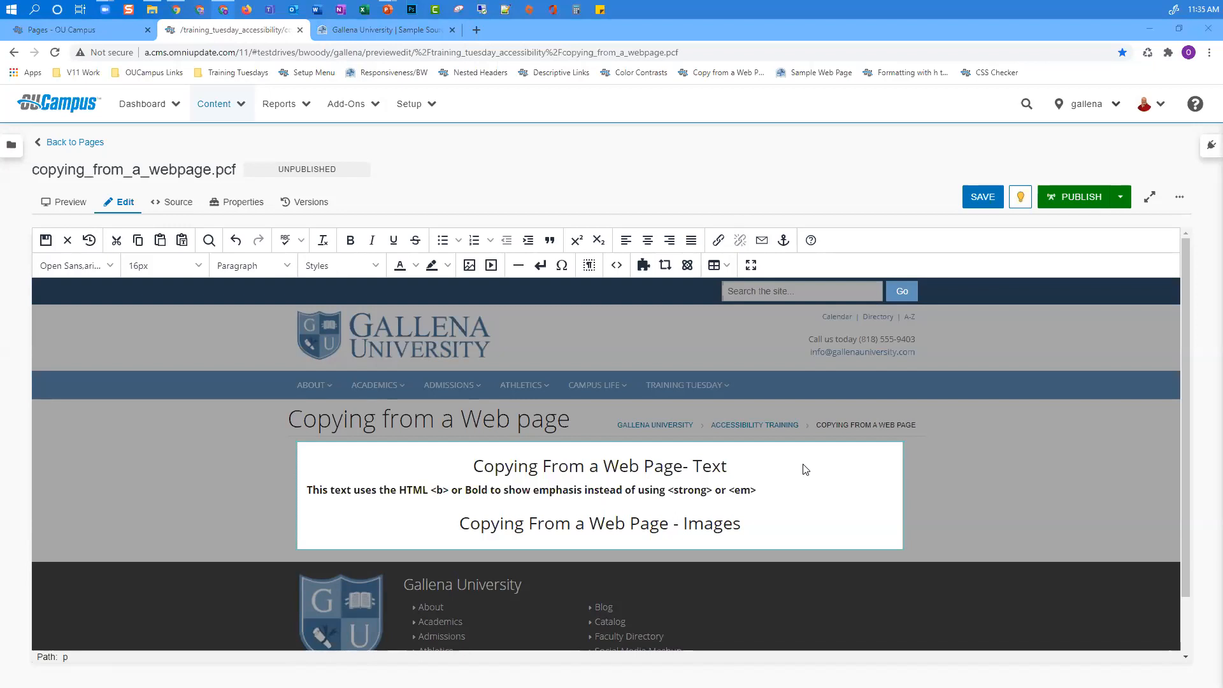
left_click(532, 494)
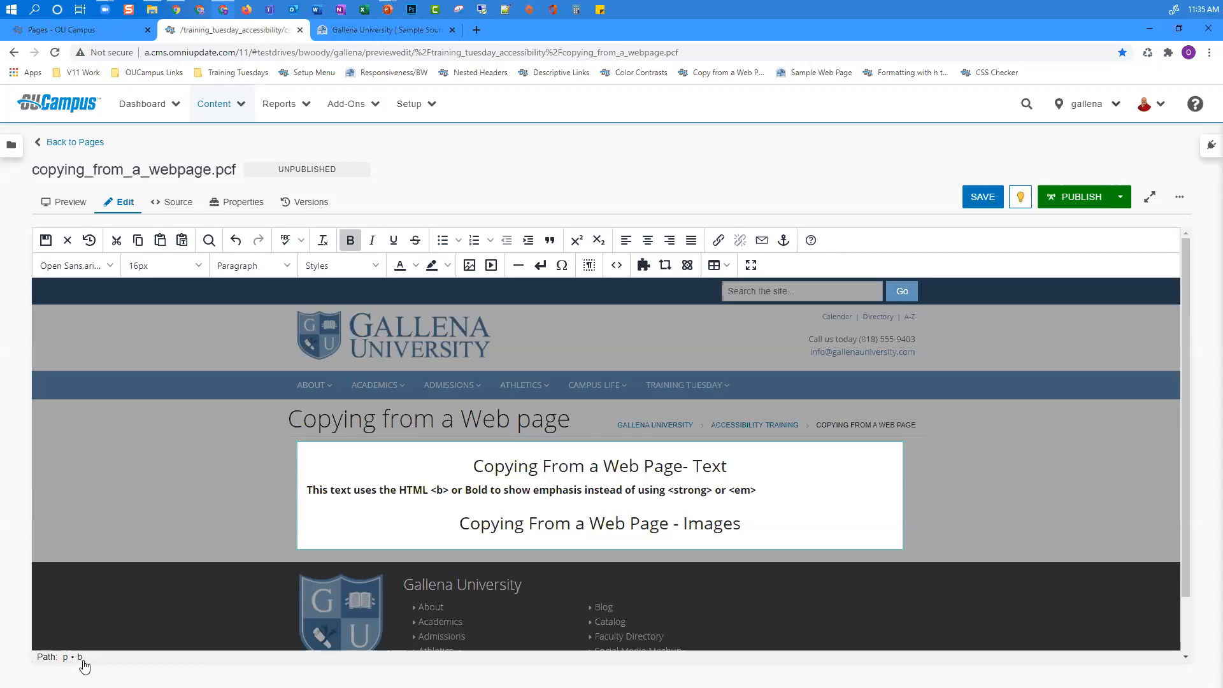
left_click(568, 490)
left_click(45, 240)
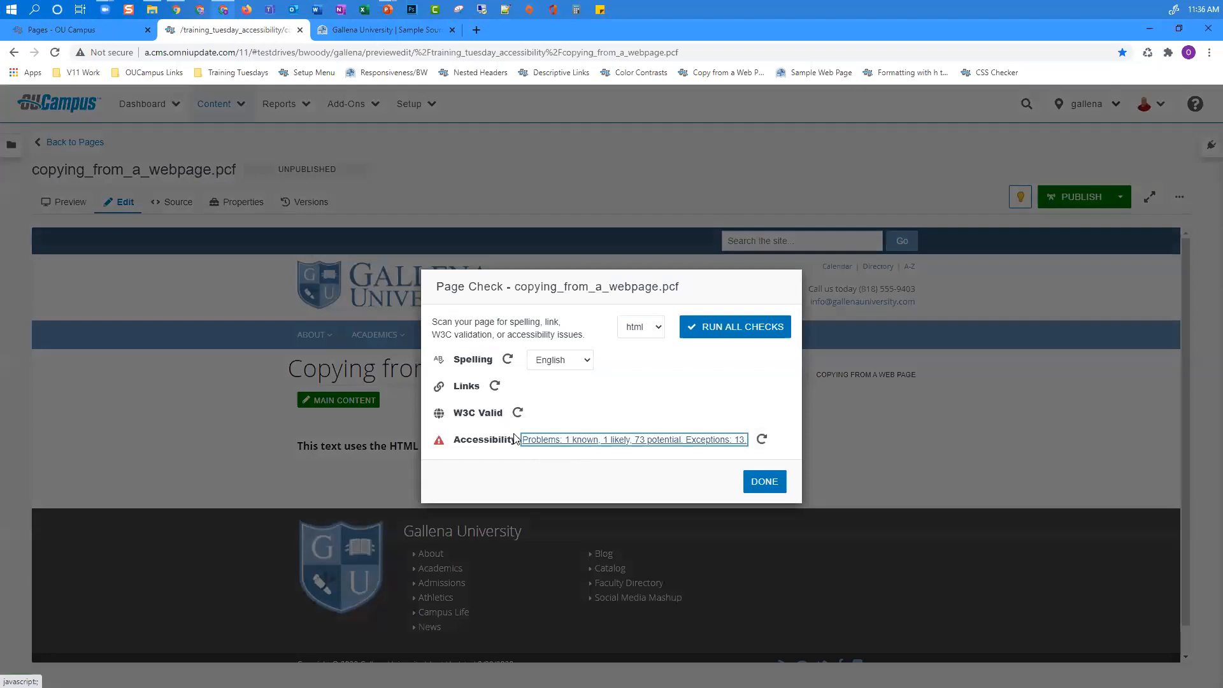
Step: Examine the known accessibility problem and its repair advice in the page's check results, and close the results
left_click(521, 440)
scroll(492, 410, "down", 1)
scroll(526, 417, "down", 1)
left_click_drag(705, 441, 463, 435)
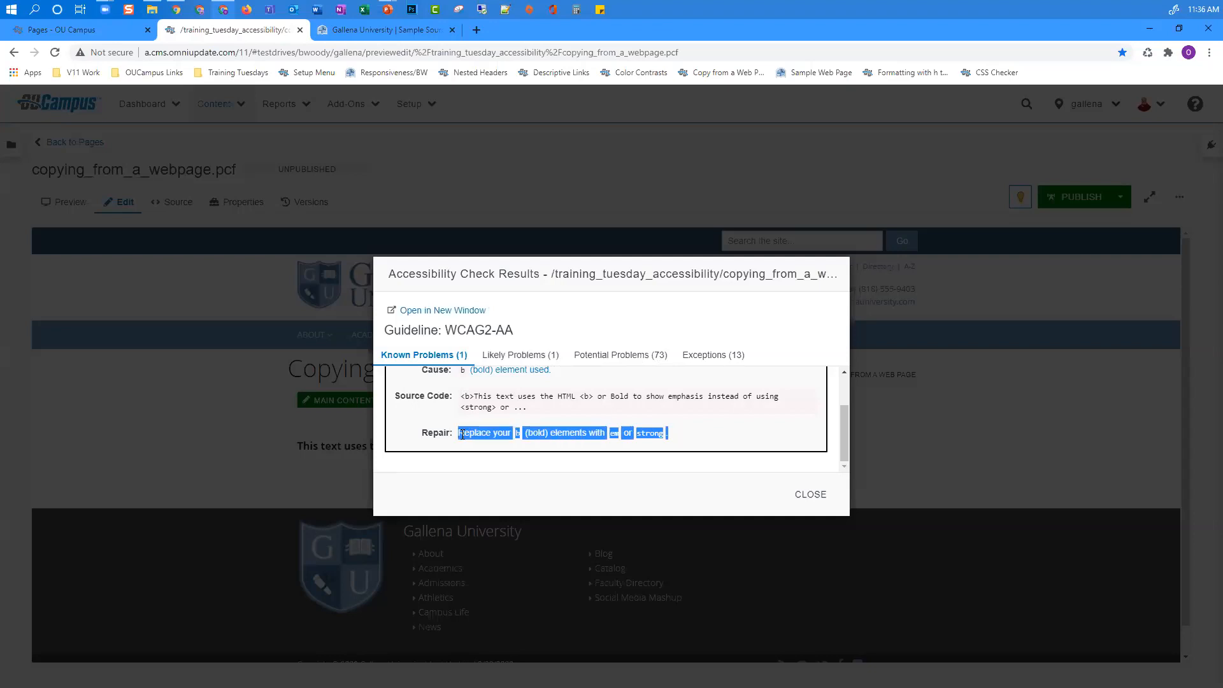
left_click(787, 487)
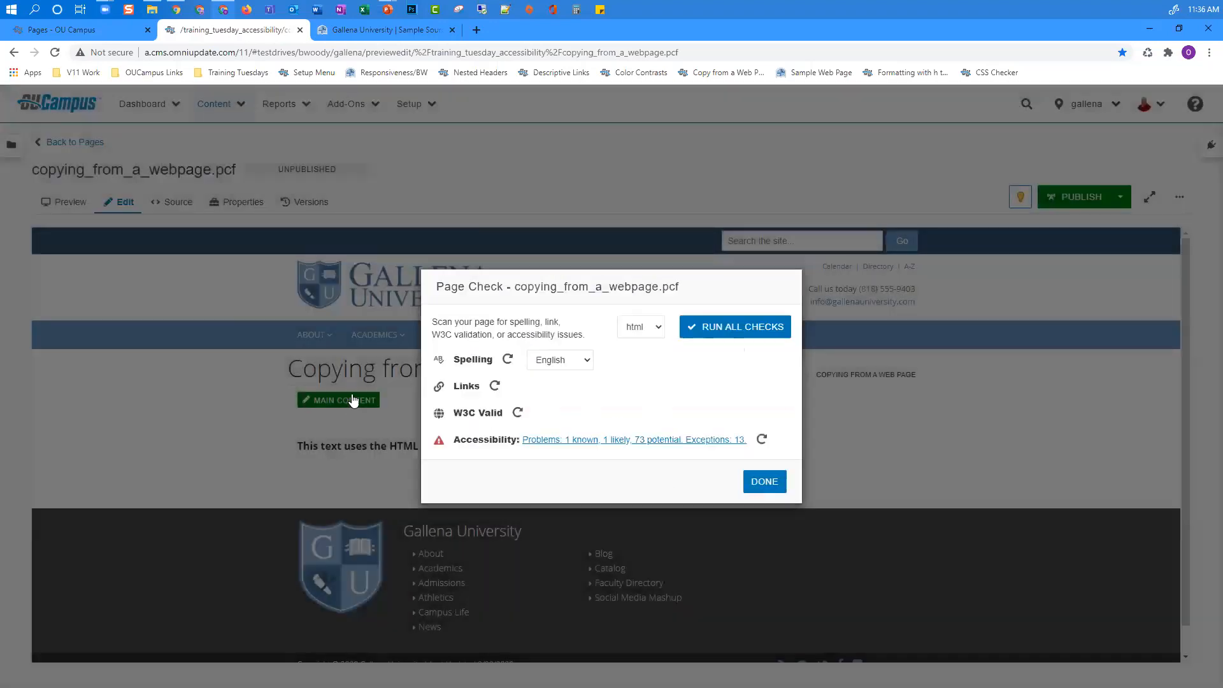
key("Escape")
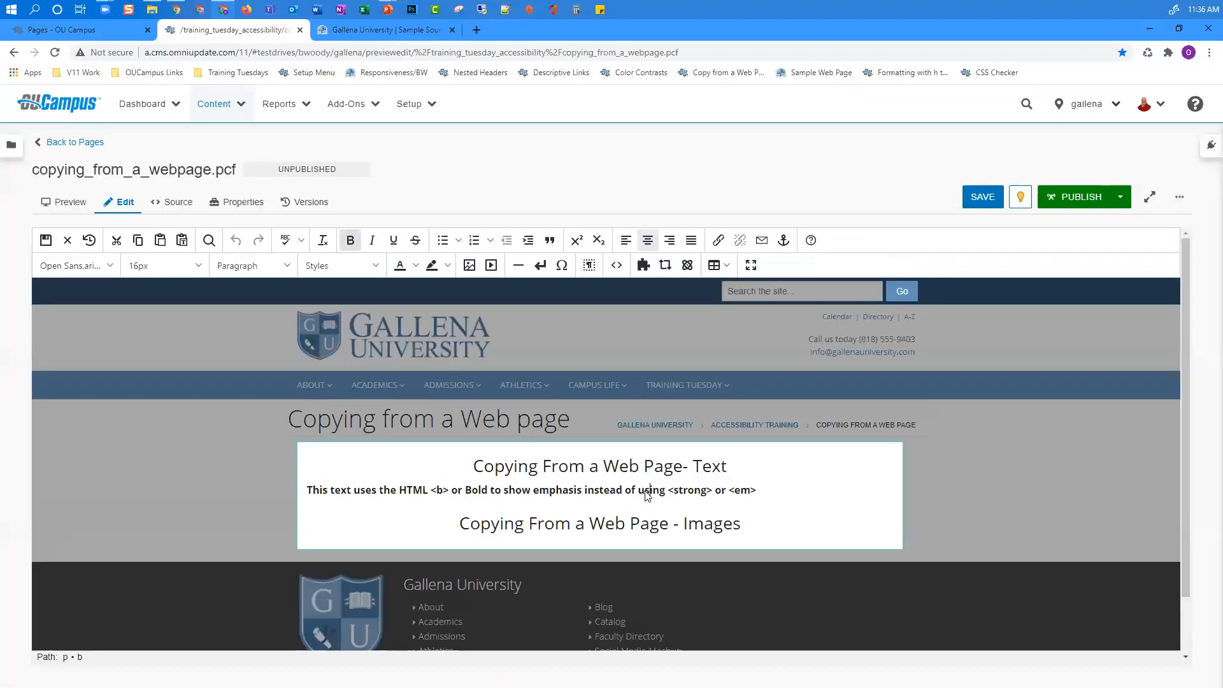
Step: Replace the bold sentence under the "Copying From a Web Page- Text" heading with the copied sentence pasted as plain text
triple_click(648, 490)
key("Delete")
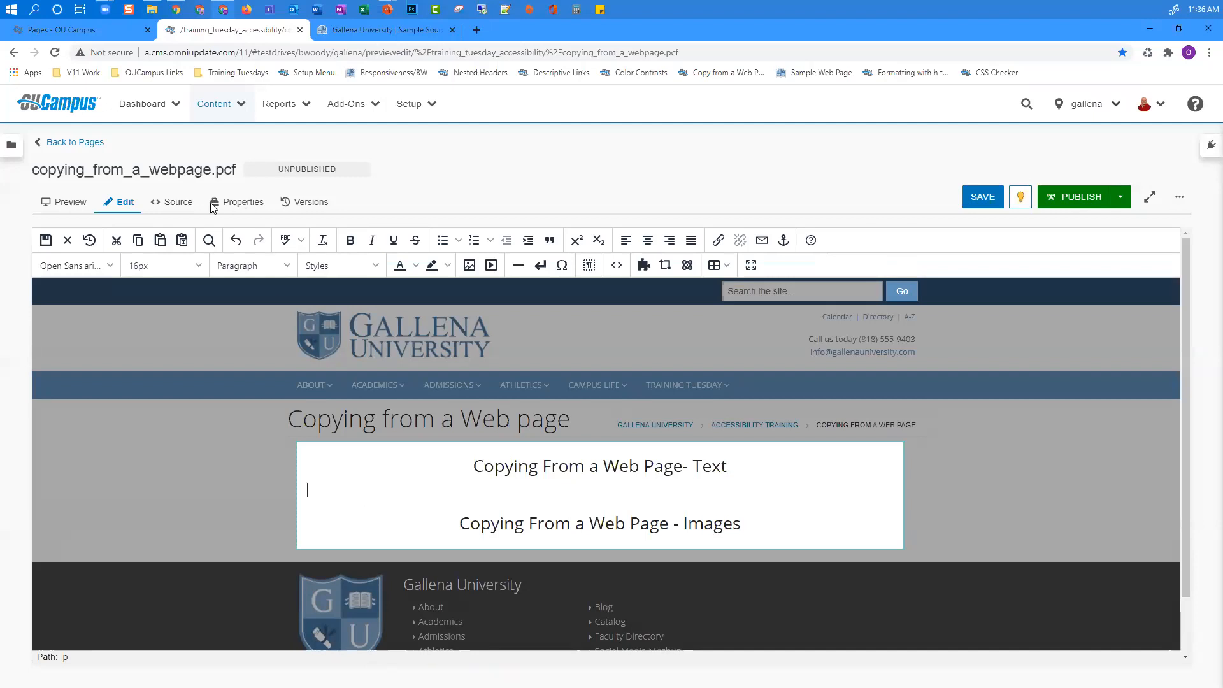
left_click(180, 242)
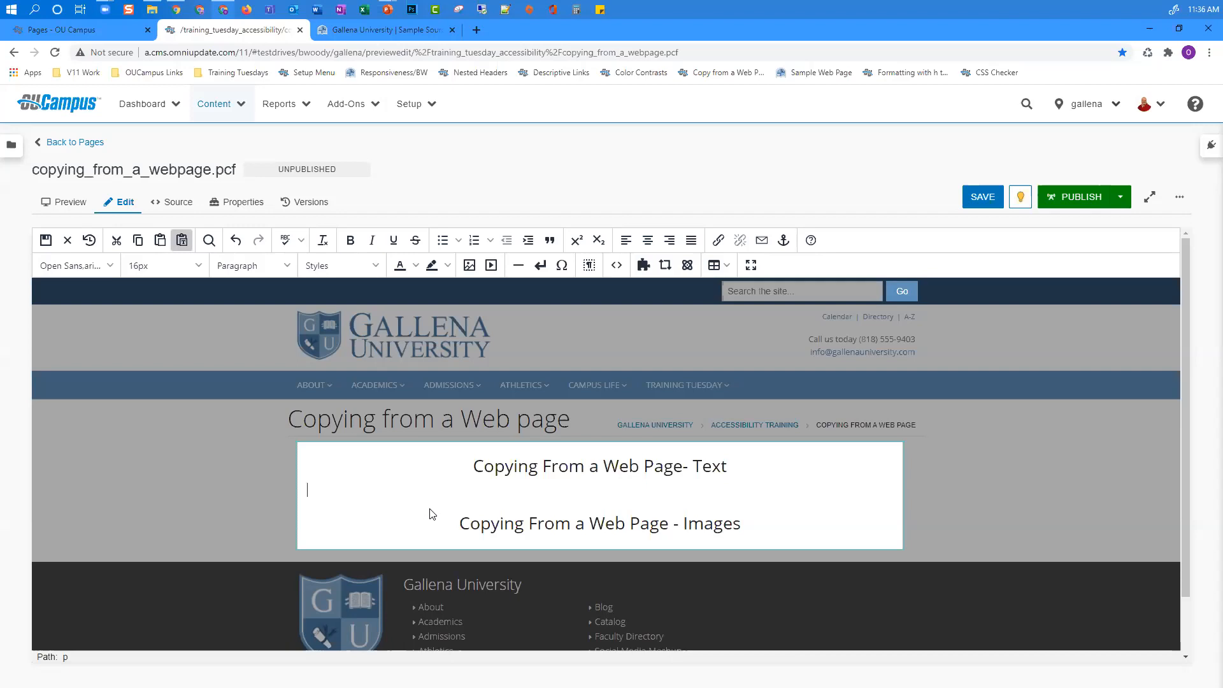
key("ctrl+v")
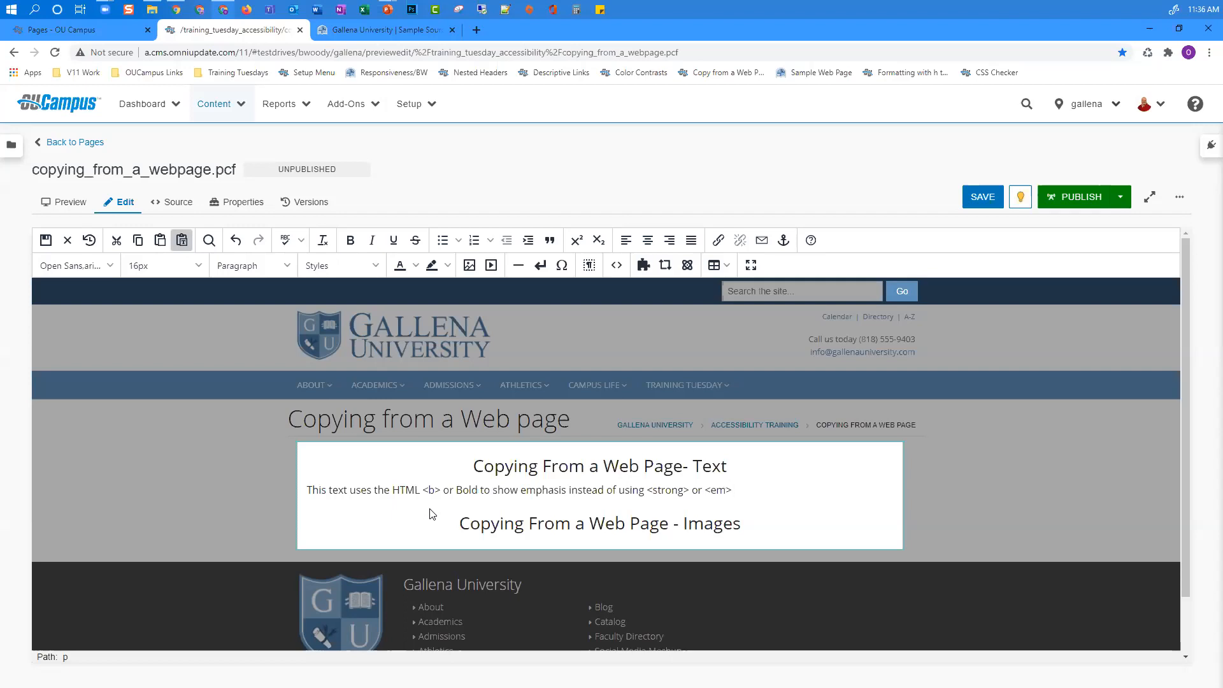
Step: Make the whole plain-text sentence bold with the editor's own formatting and inspect its element path
left_click(519, 492)
left_click_drag(737, 494, 307, 495)
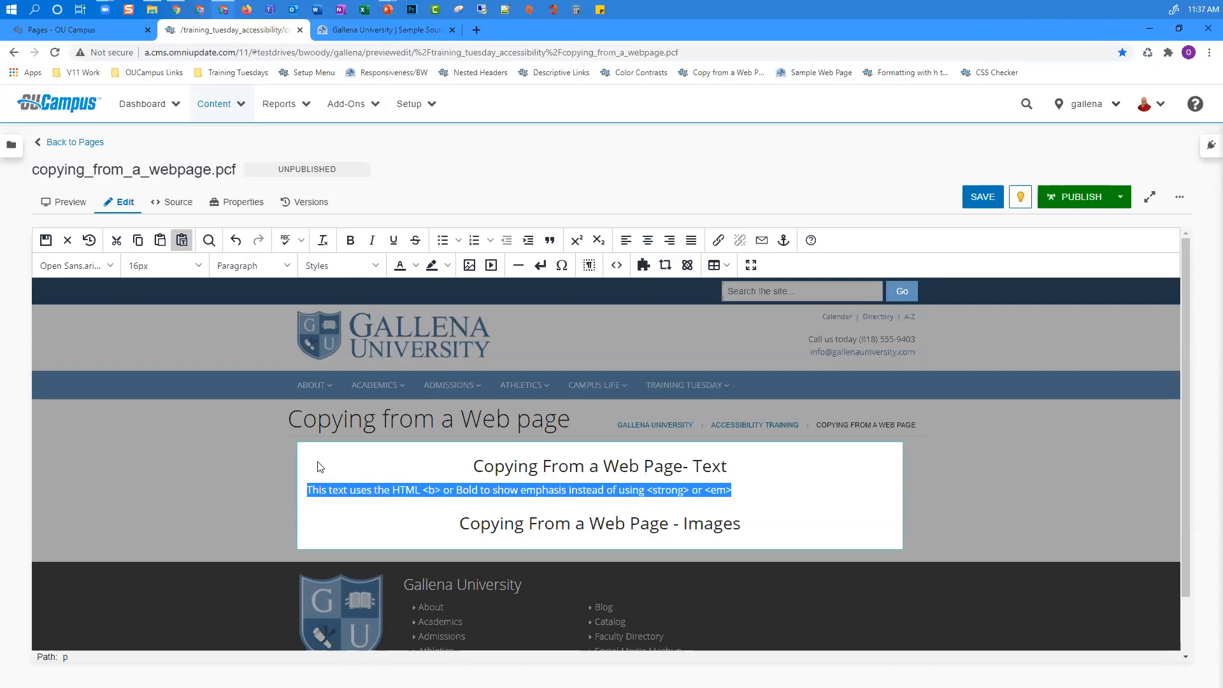
left_click(351, 242)
key("Right")
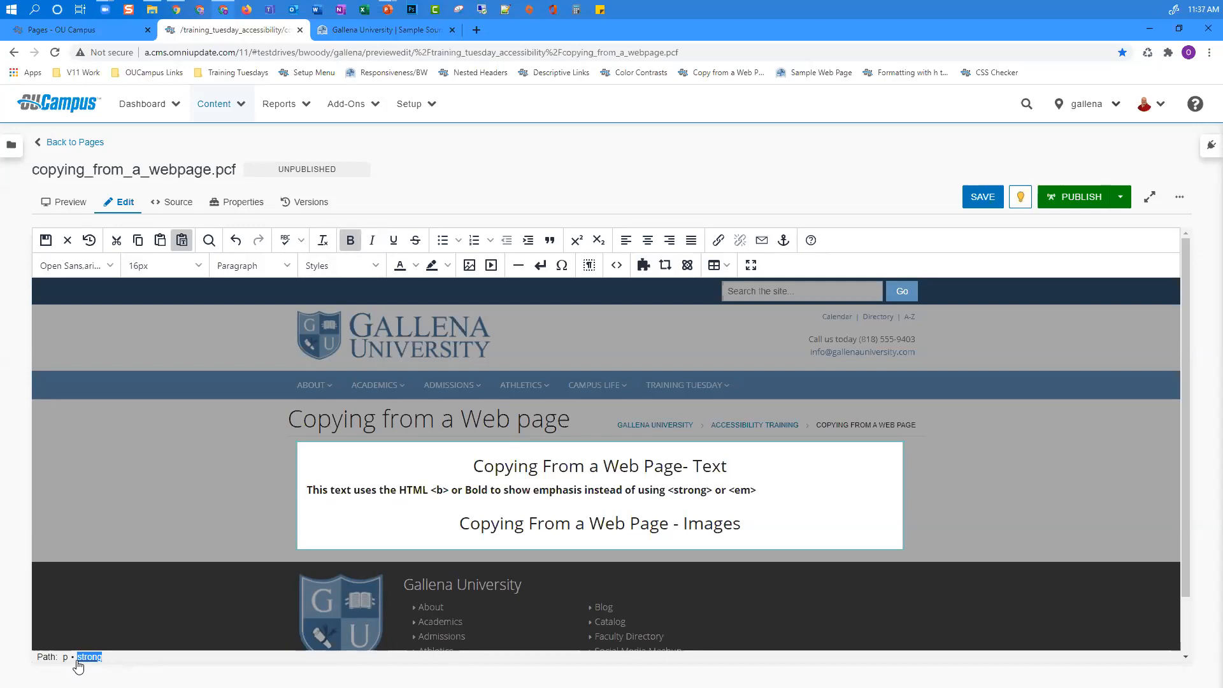
left_click(770, 503)
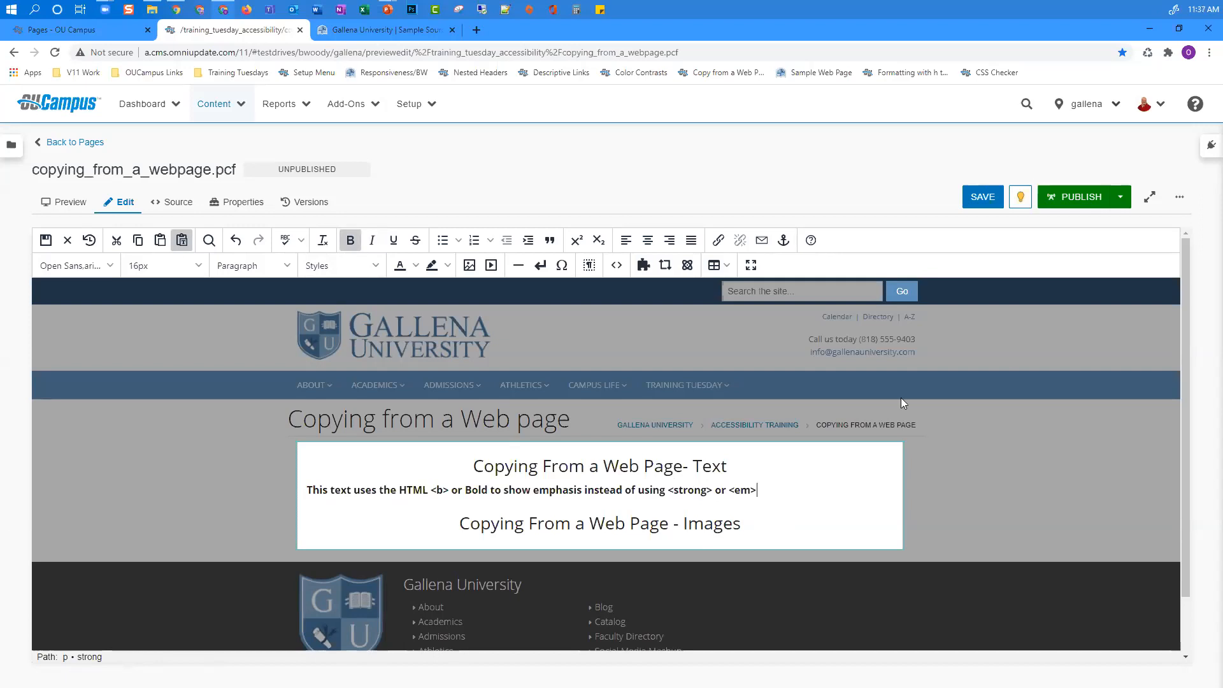
Step: Save the page, rerun its accessibility check, and close Page Check
left_click(45, 240)
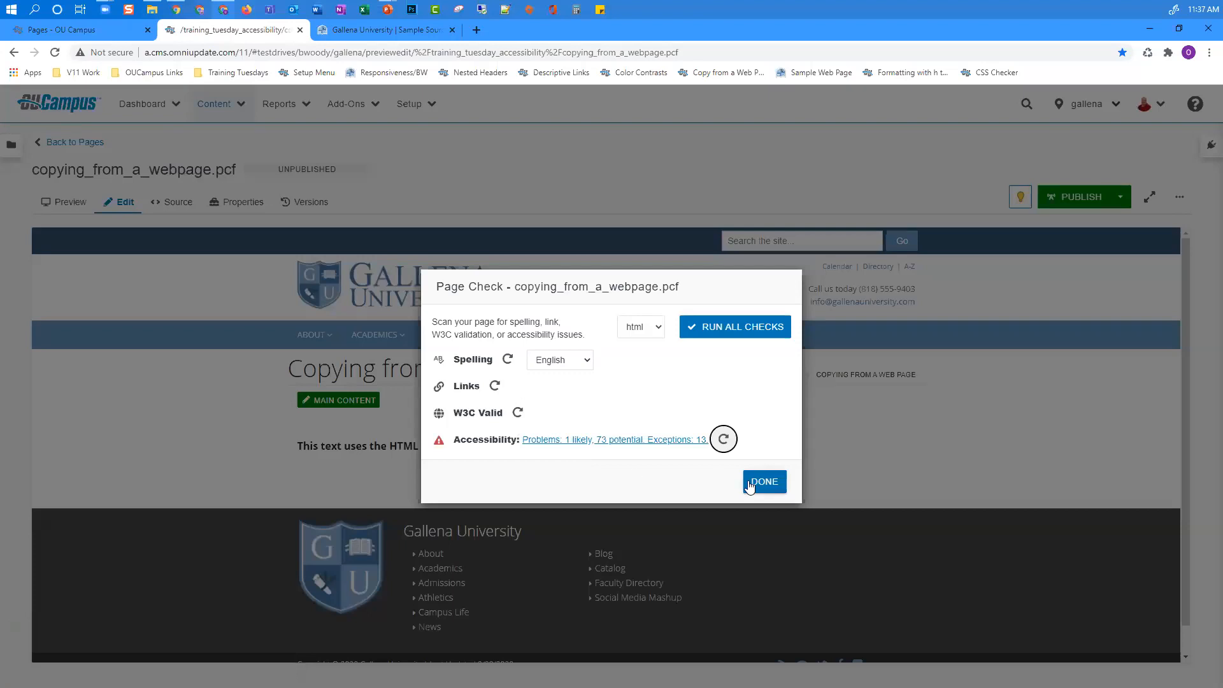
left_click(750, 485)
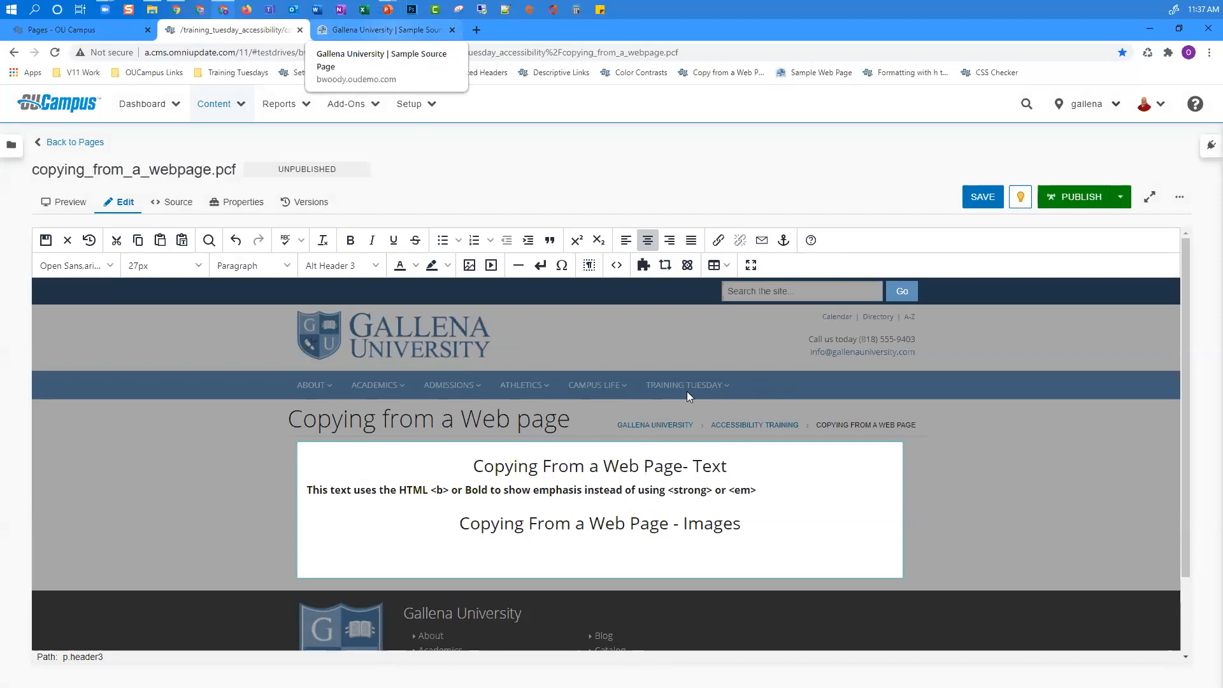
Step: Copy the blue banner image from the Sample Source Page into the space below "Copying From a Web Page - Images" and save the page
key("ctrl+Tab")
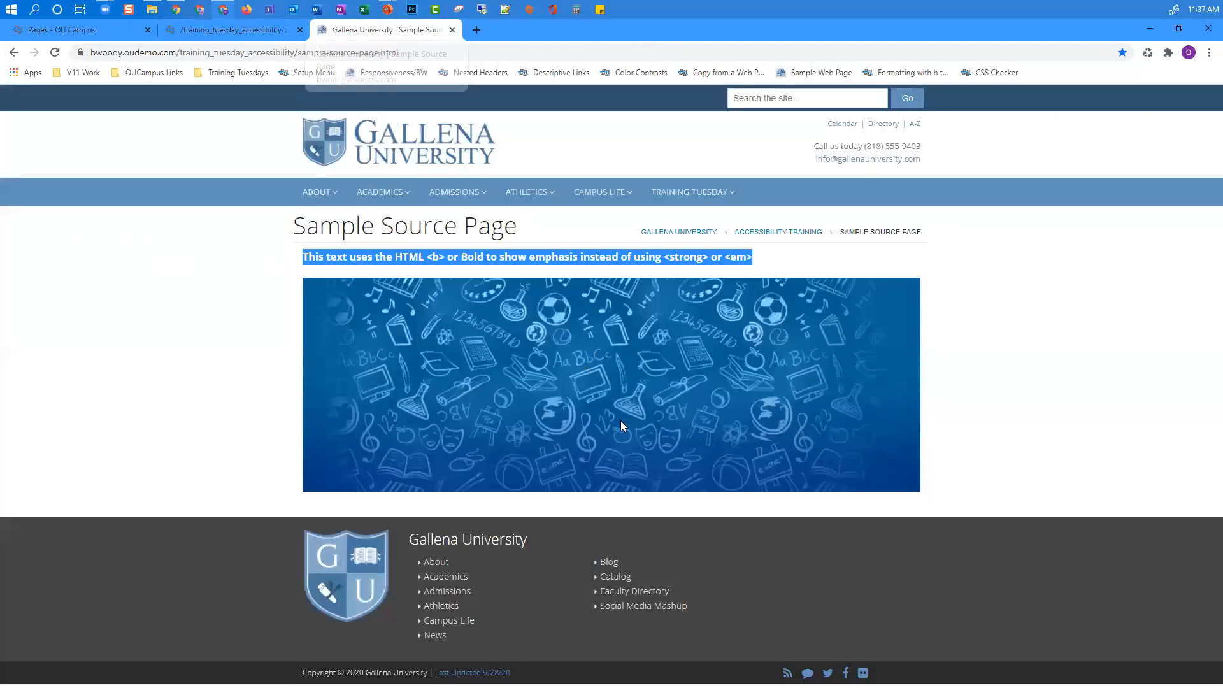
right_click(618, 402)
key("Escape")
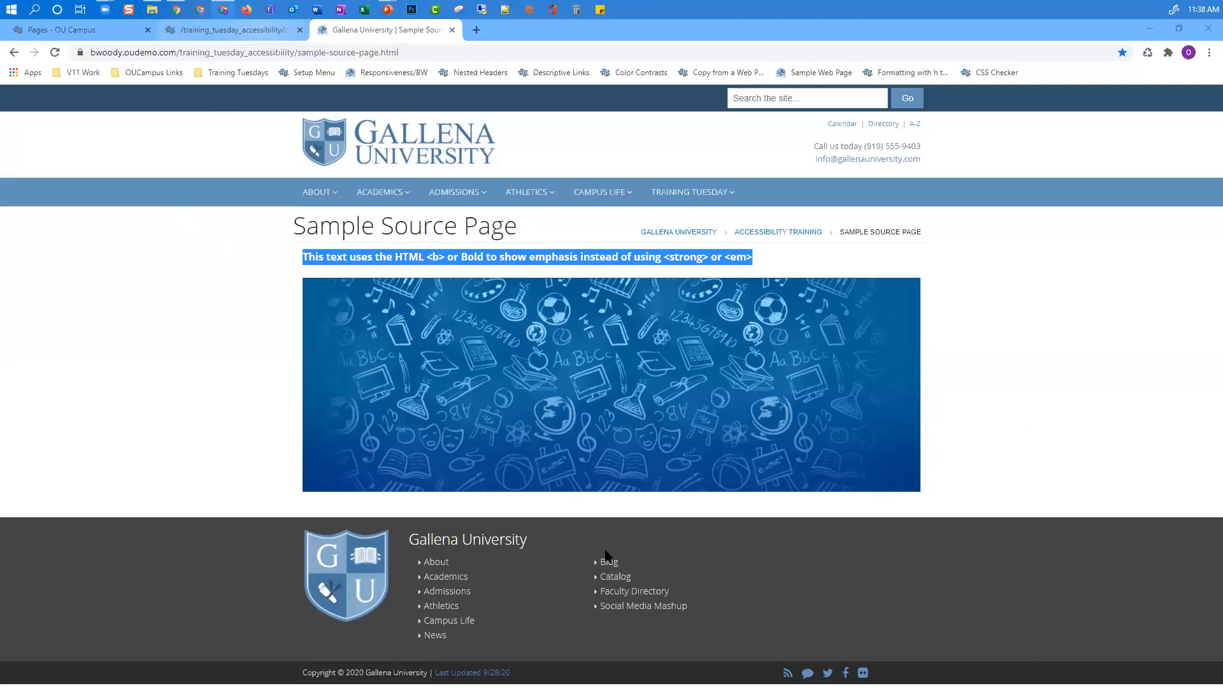
key("ctrl+shift+Tab")
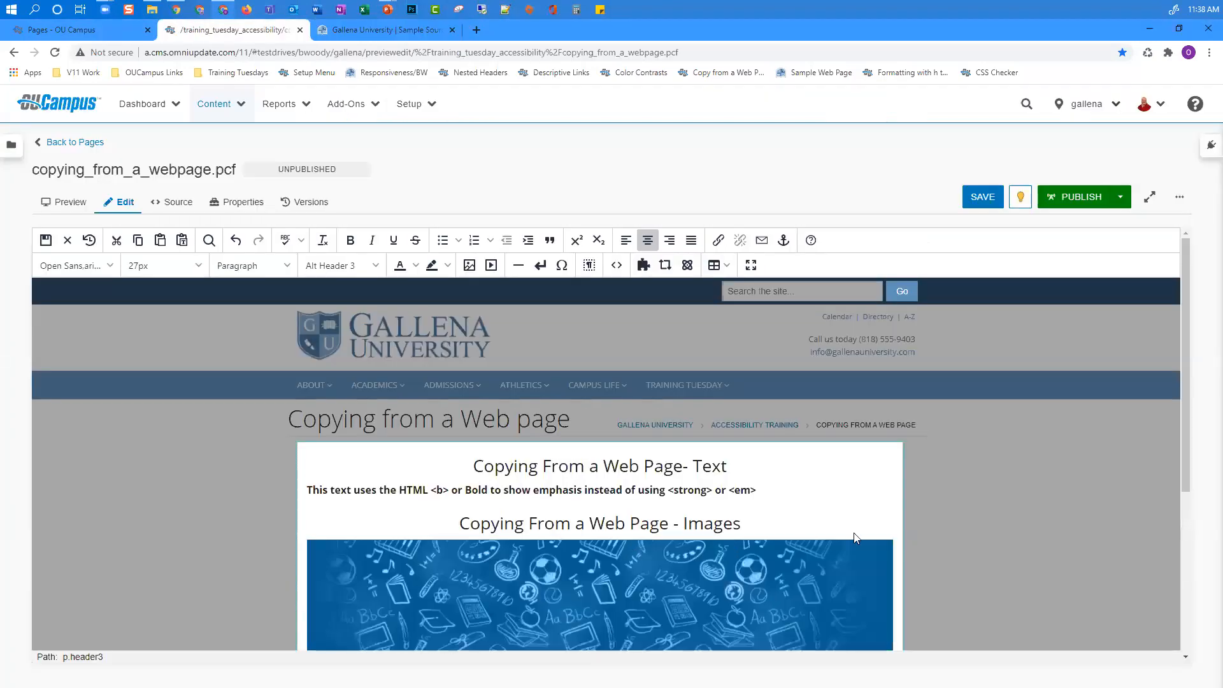
scroll(94, 322, "down", 4)
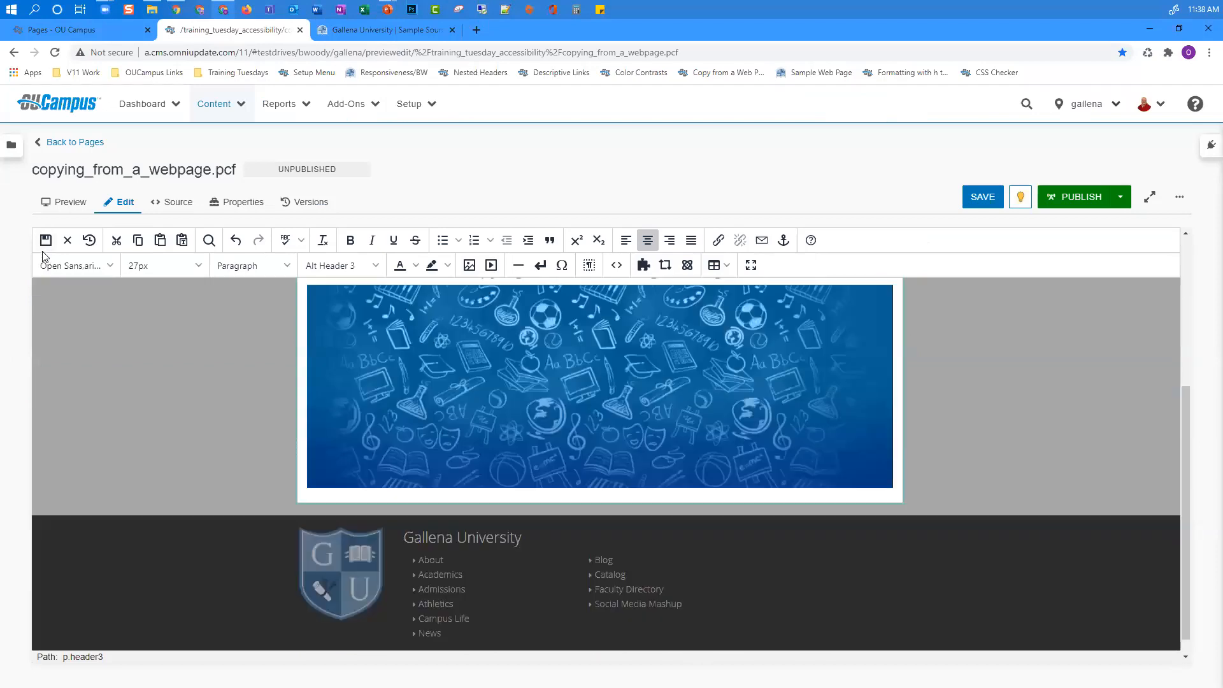
left_click(46, 242)
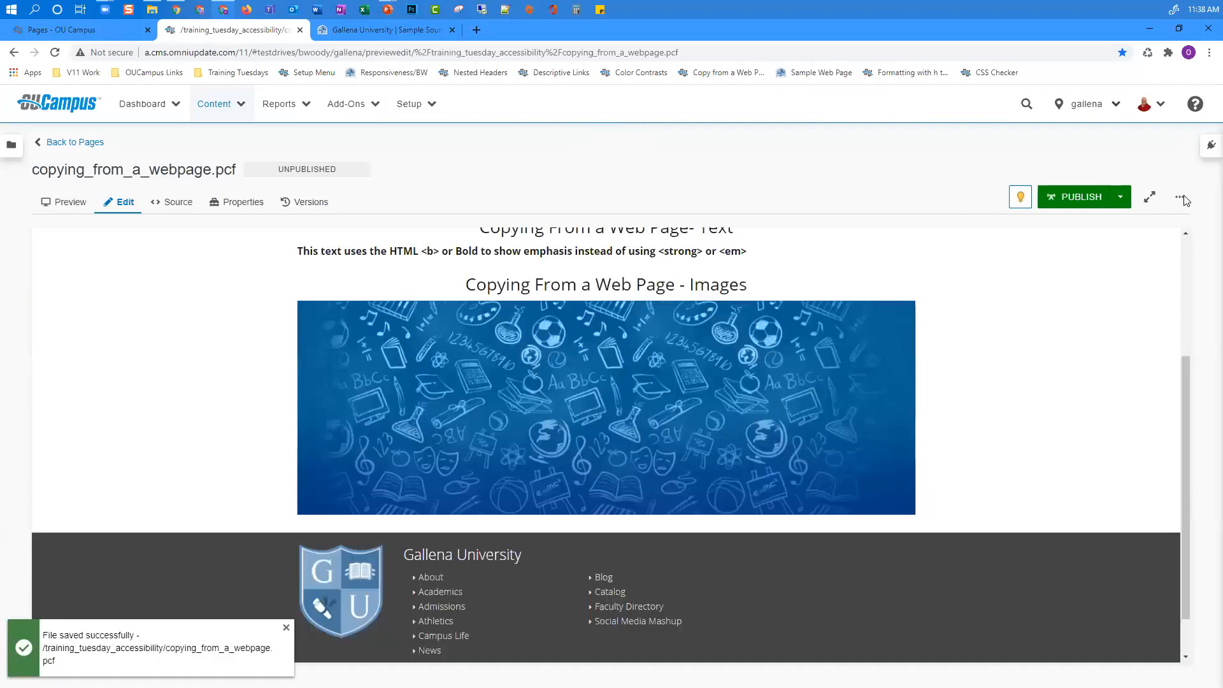
Step: Run the accessibility check on copying_from_a_webpage.pcf, review the known problem reported for the pasted image, and close the results
left_click(1179, 197)
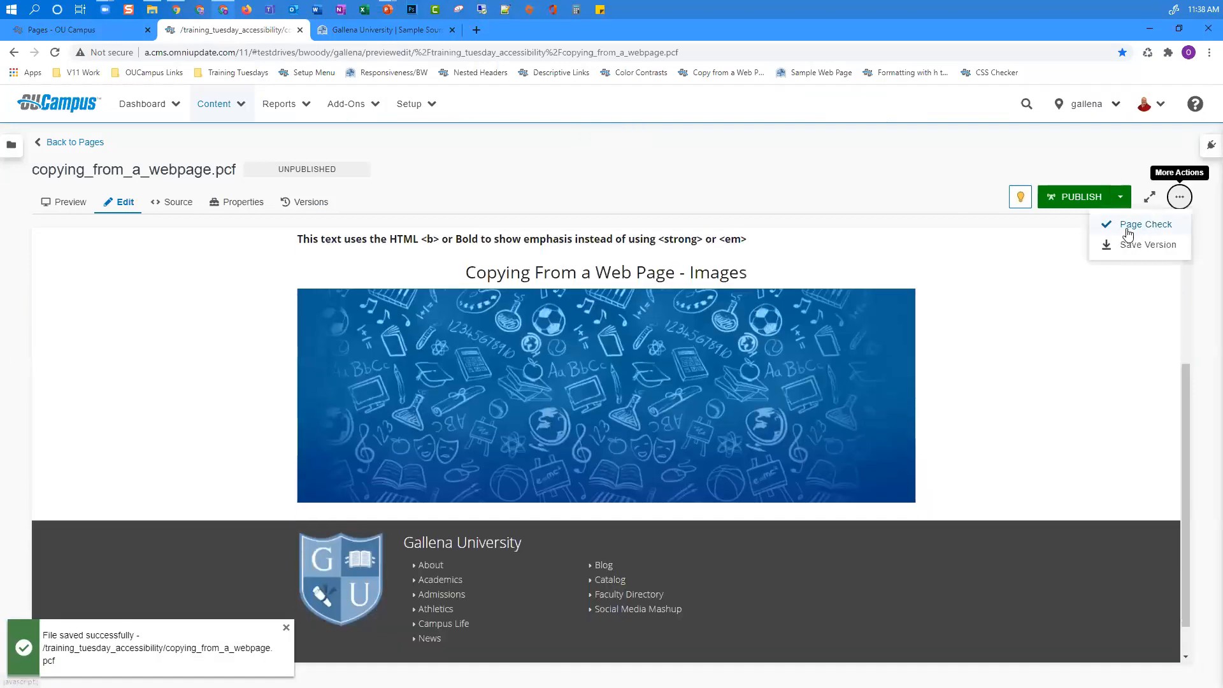
left_click(1128, 233)
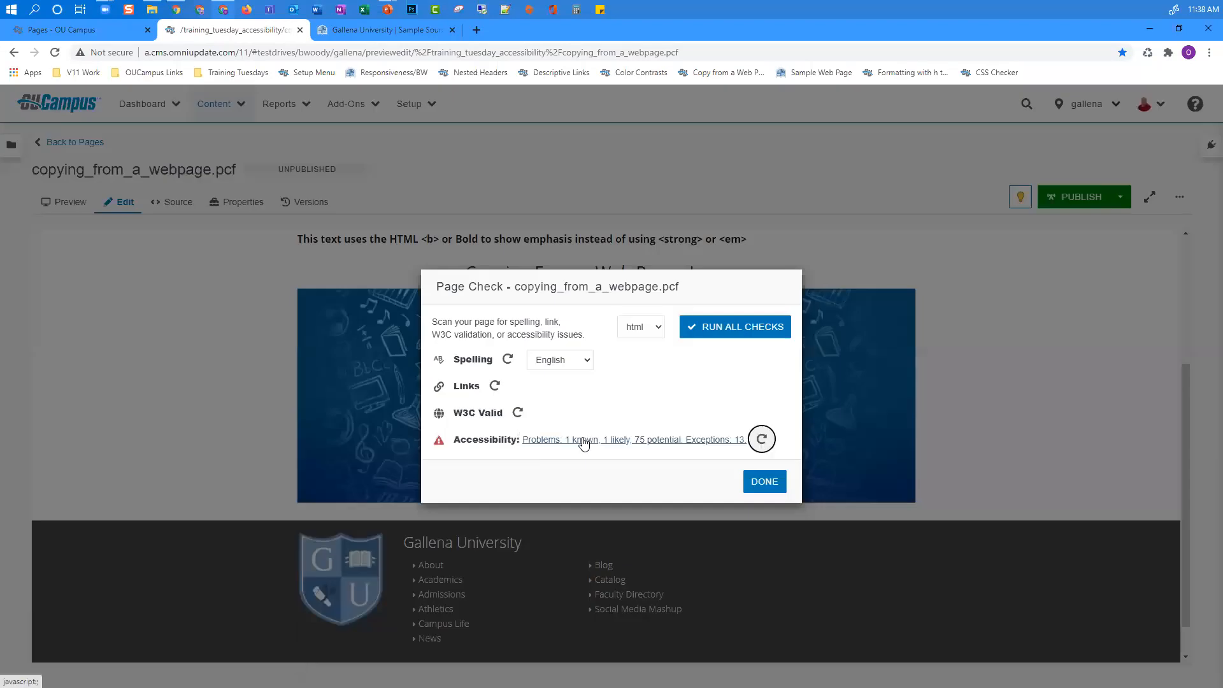
left_click(584, 441)
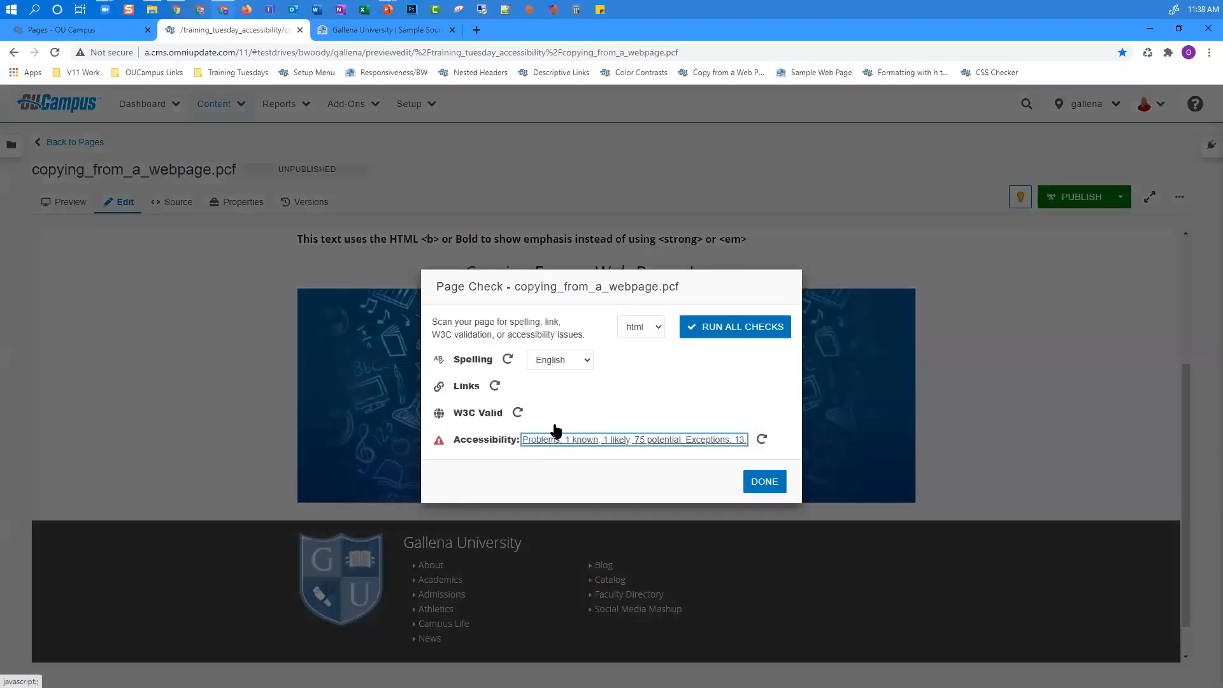
left_click(556, 436)
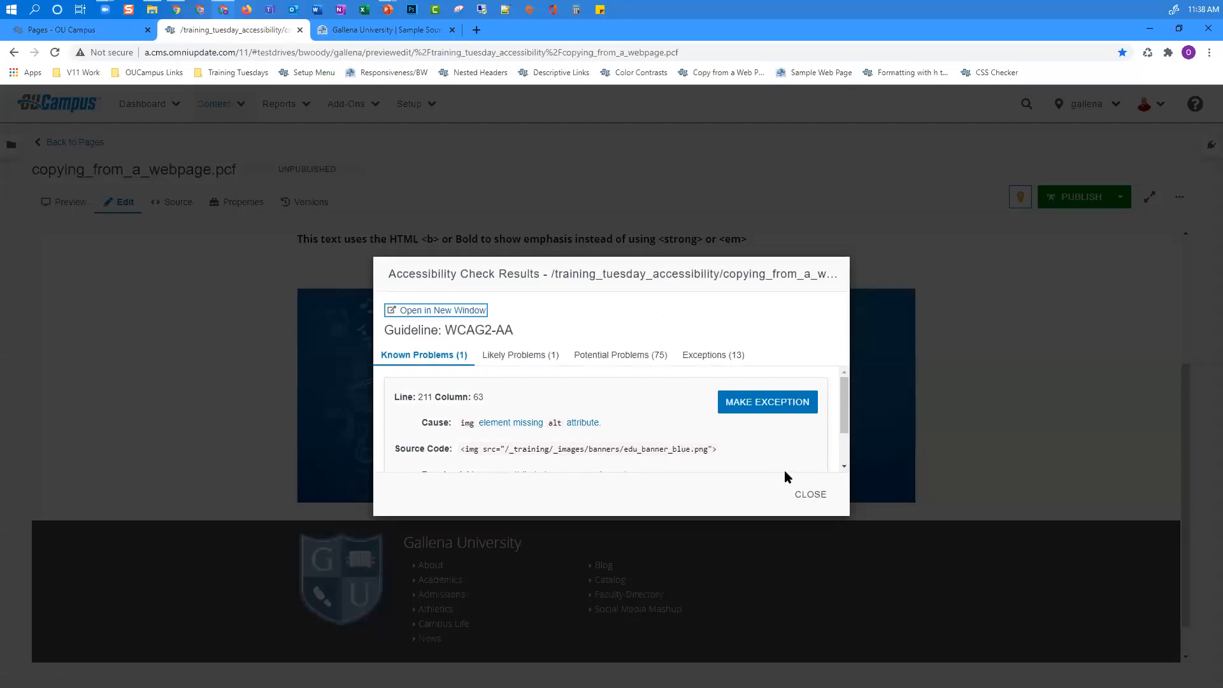
left_click(815, 498)
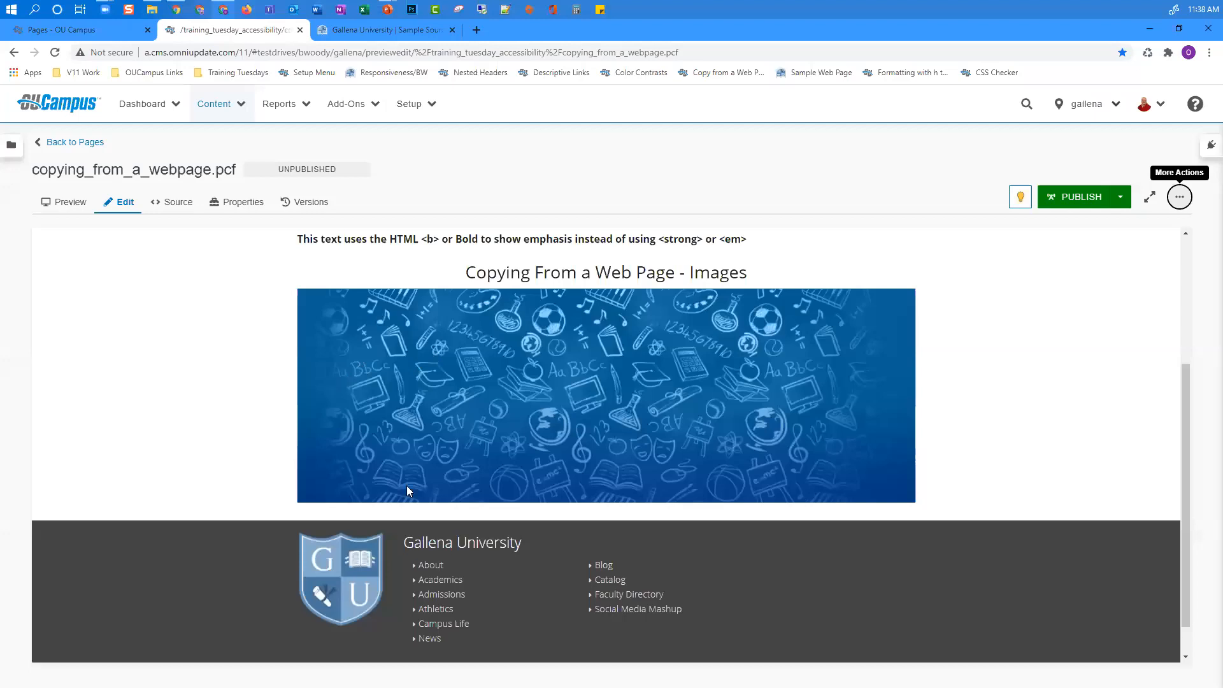
Step: Set the blue banner image's alternative description to "Blue Educational Banner" in the main content and save the page
left_click(590, 458)
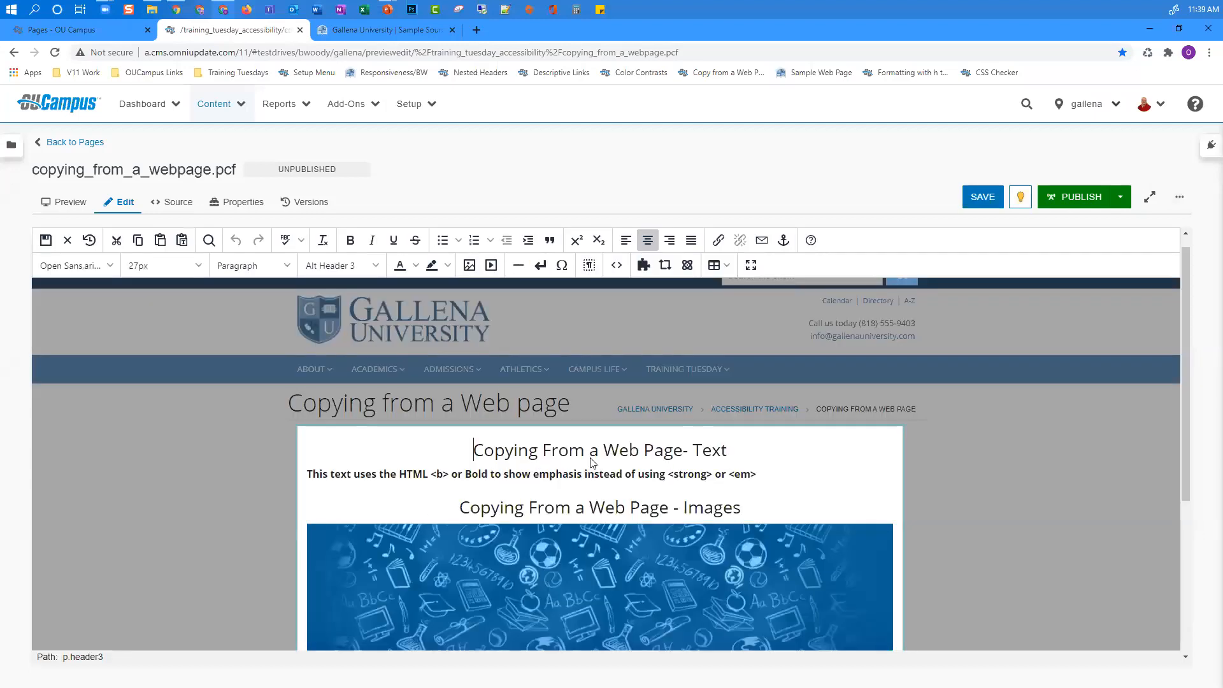
scroll(589, 458, "down", 2)
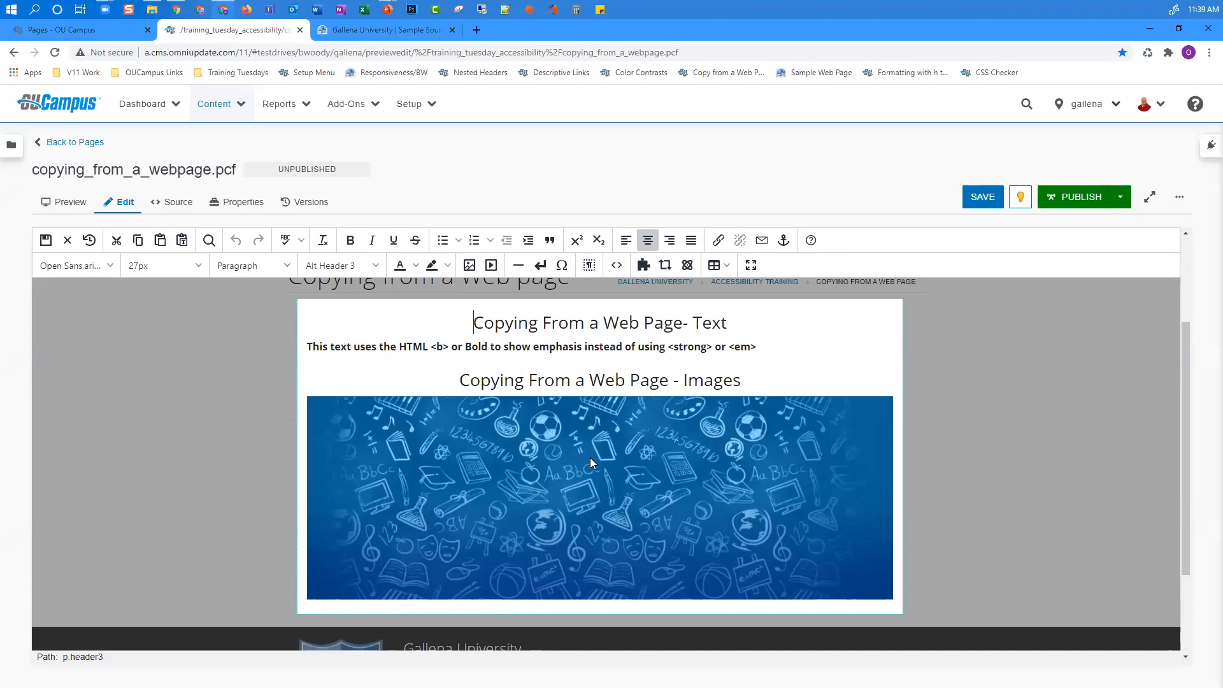
left_click(590, 457)
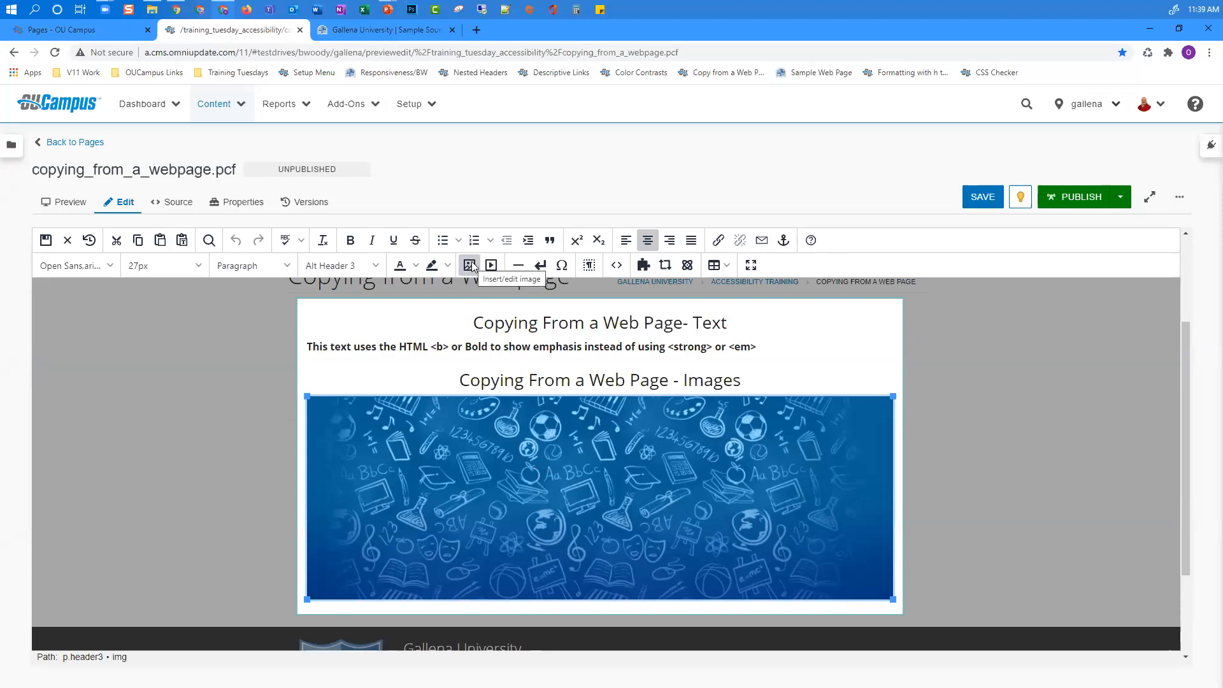
left_click(470, 264)
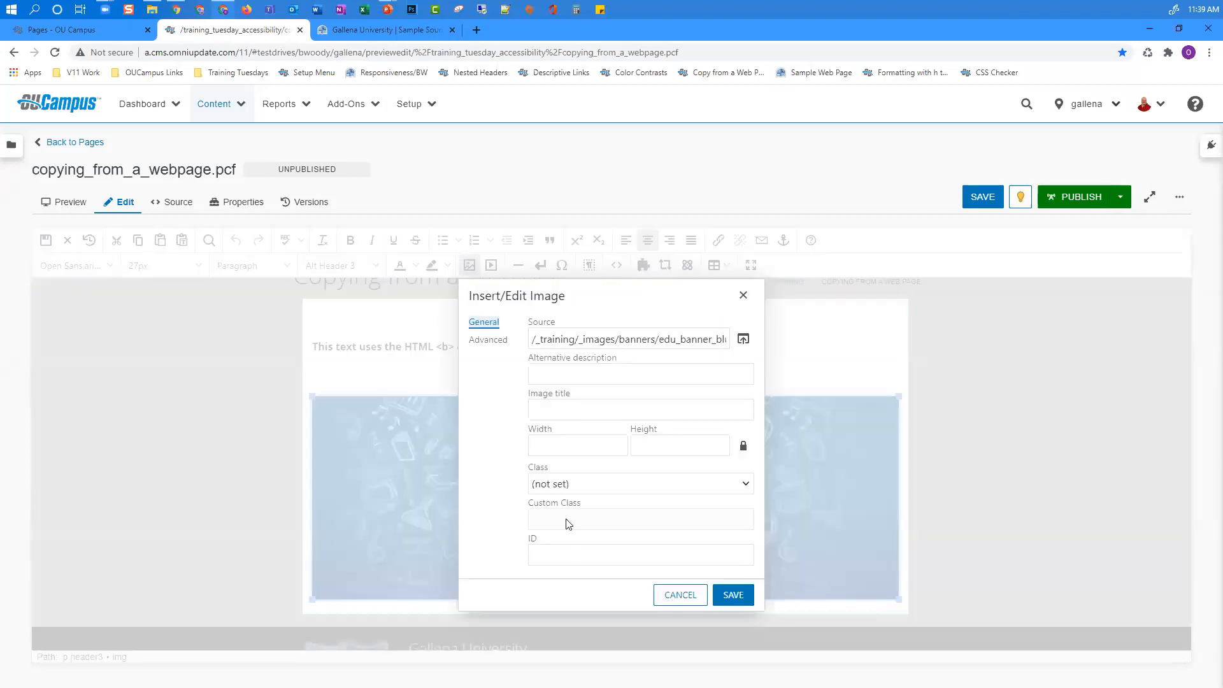
left_click(560, 371)
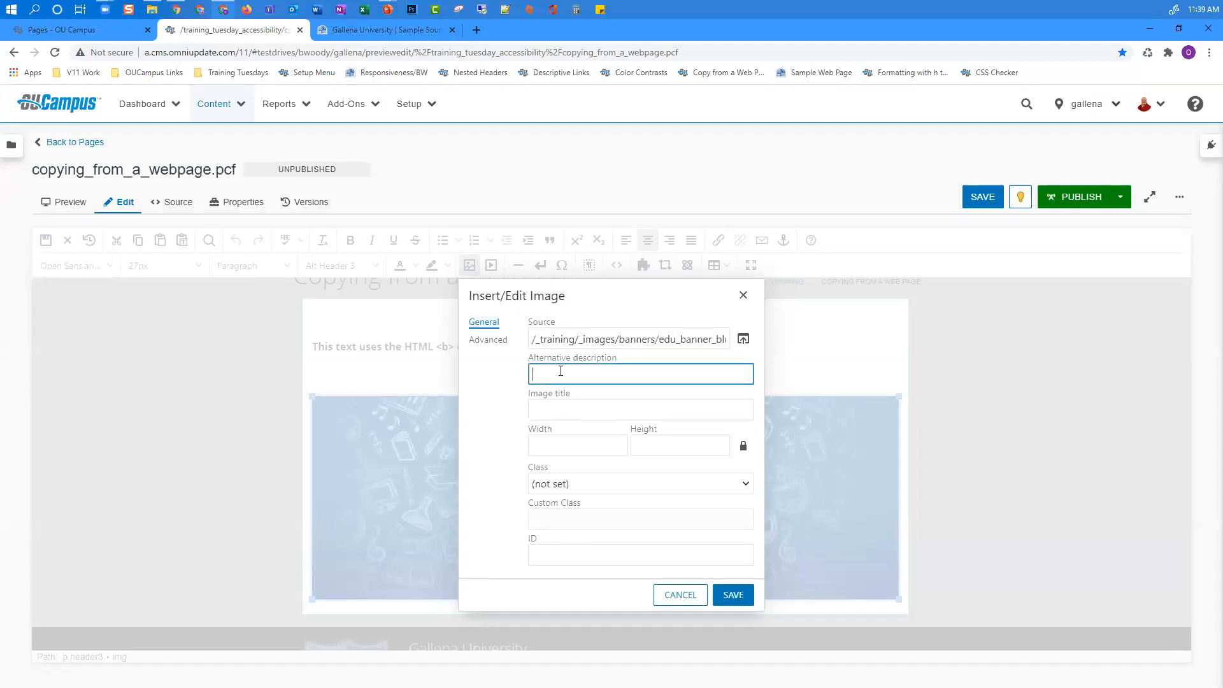
type("Blue Educational Banner")
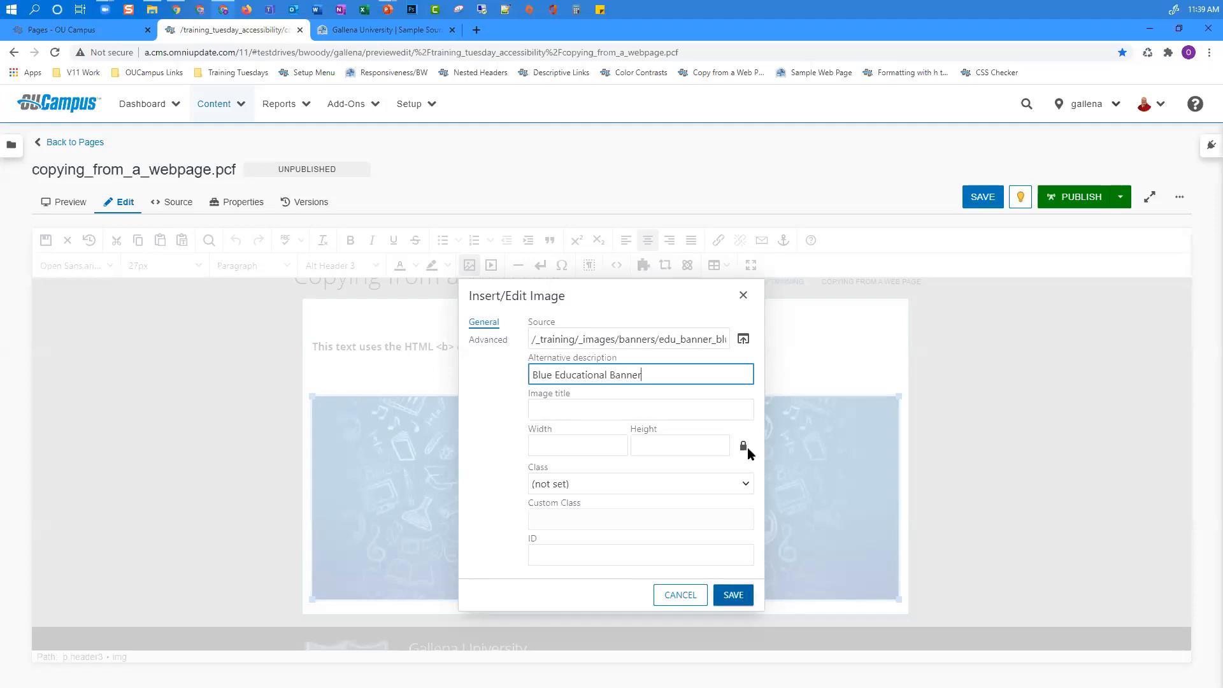
key("Return")
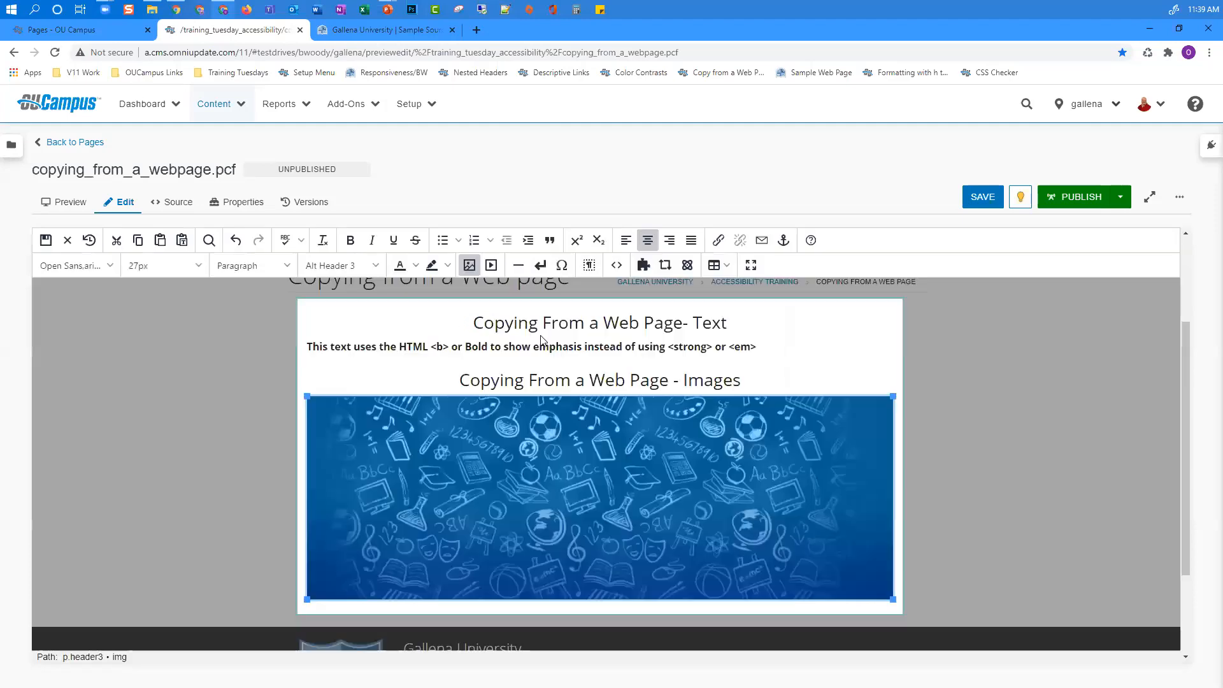
left_click(45, 242)
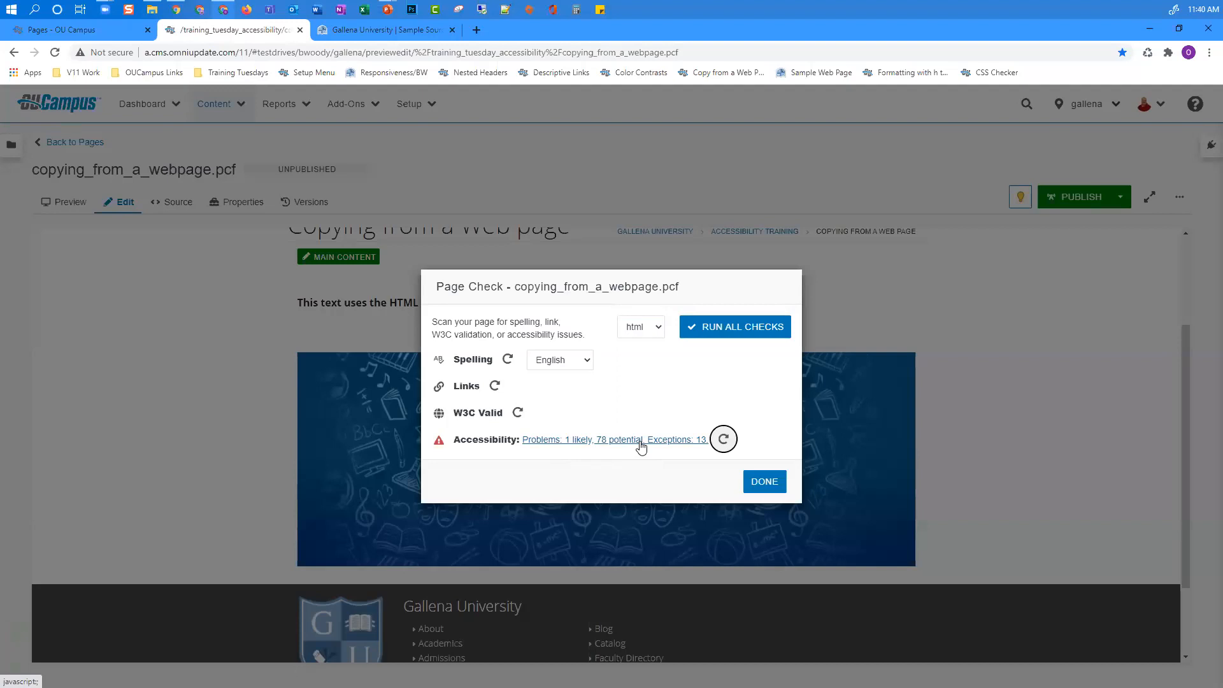
Step: Recheck the page's accessibility, review the likely problems in the results, and close them
left_click(553, 440)
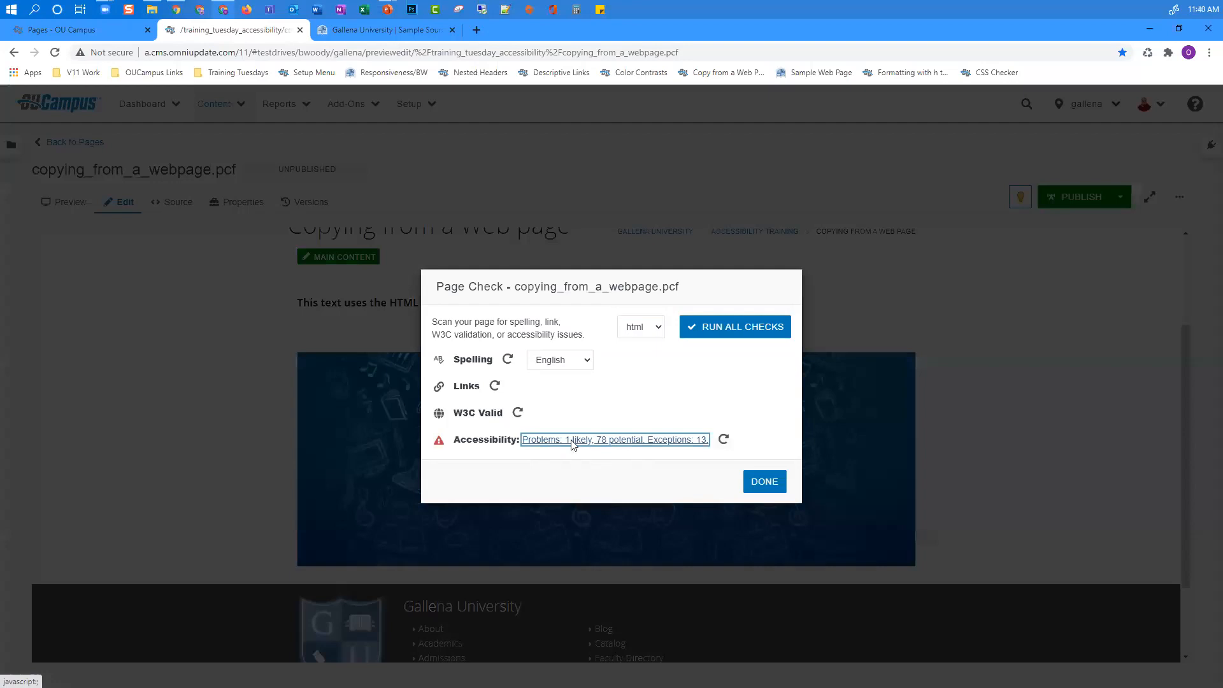
scroll(556, 423, "down", 1)
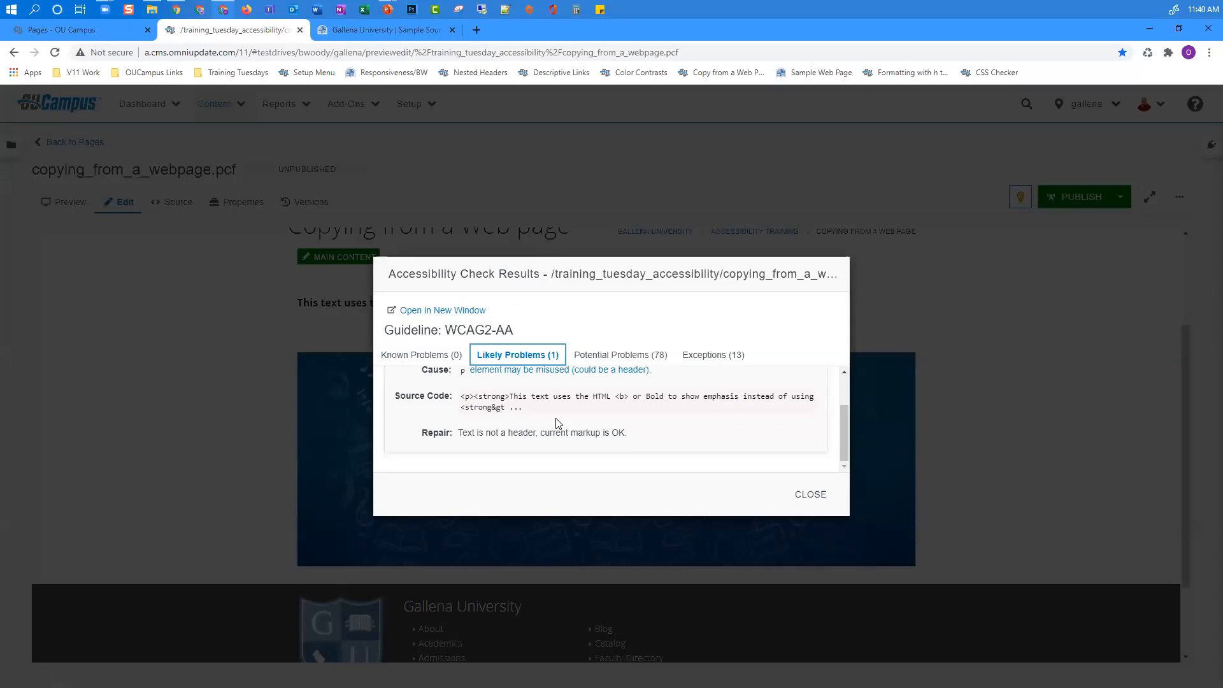
left_click(798, 496)
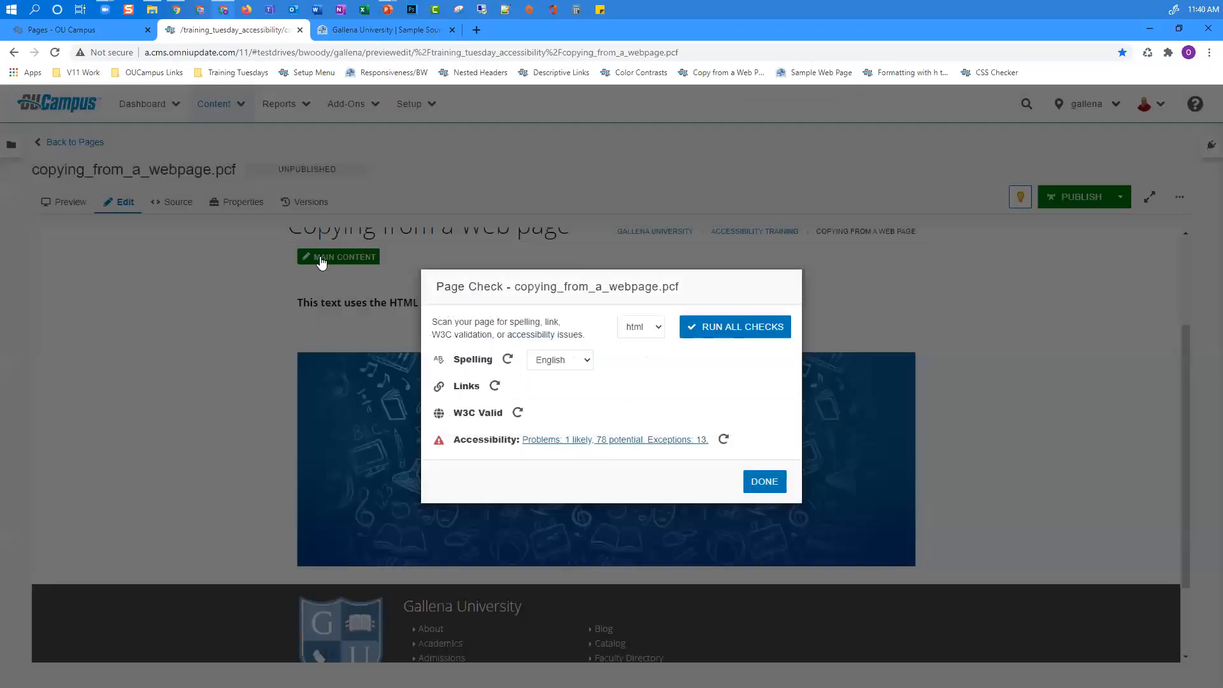
Step: Reopen the main content for editing and inspect the element paths of the text heading and the bold sentence
left_click(345, 258)
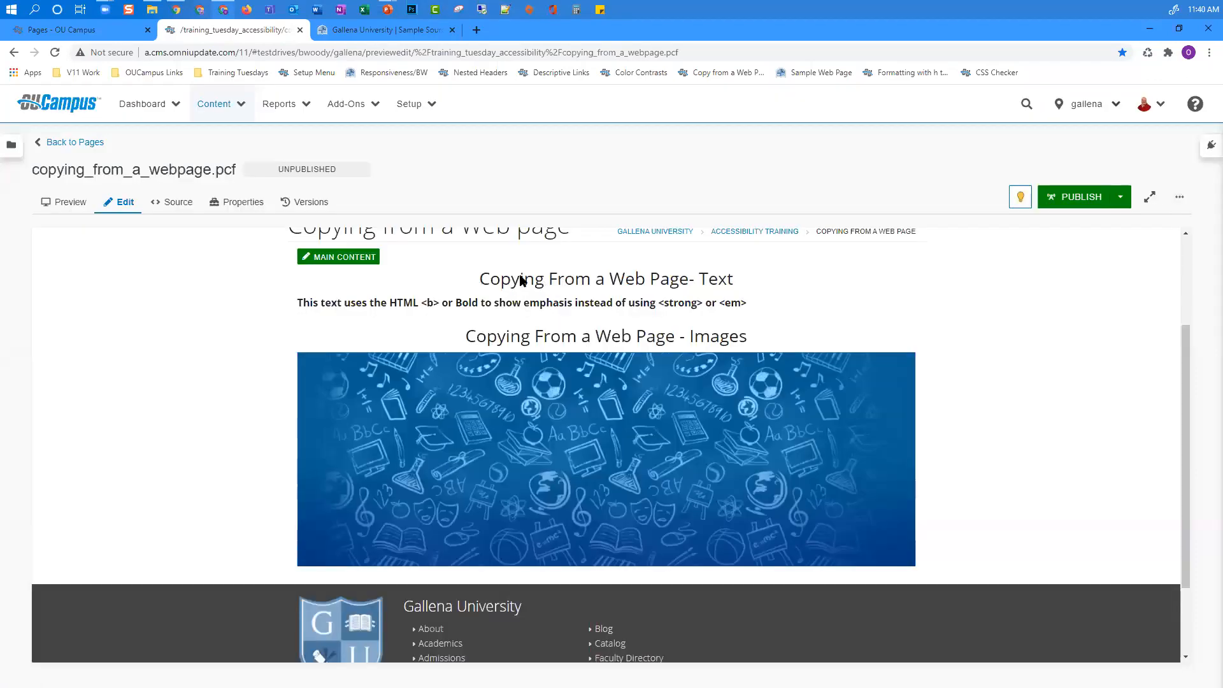
scroll(576, 312, "up", 1)
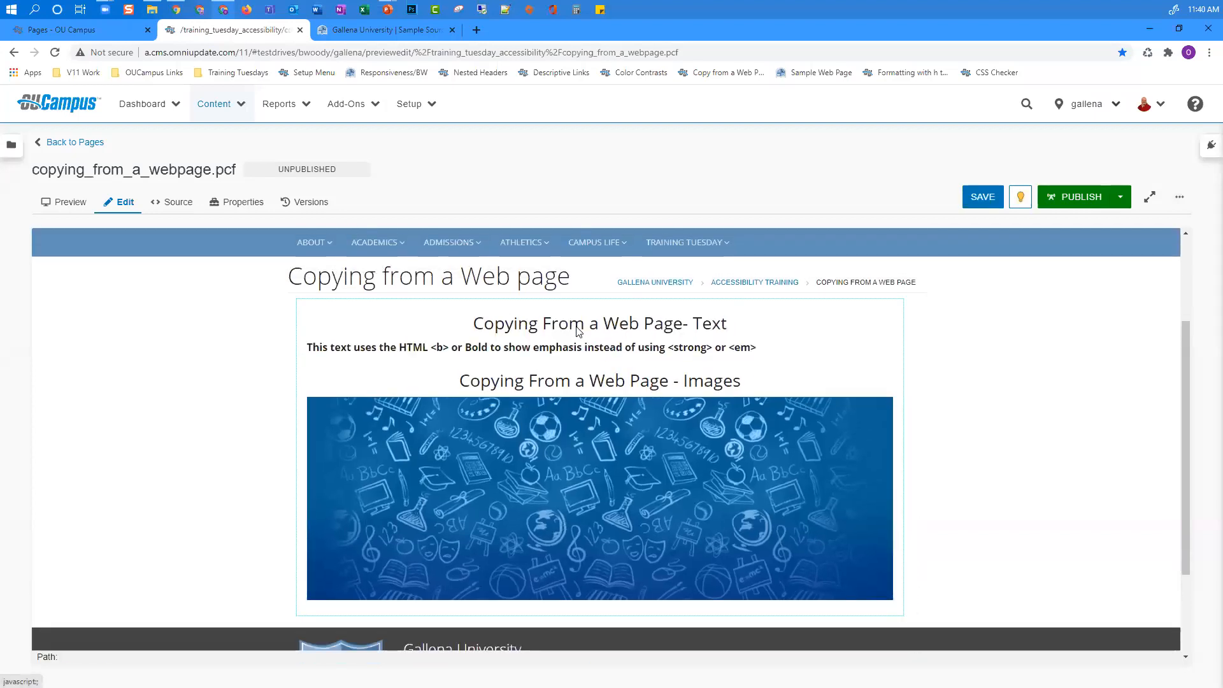
left_click(577, 328)
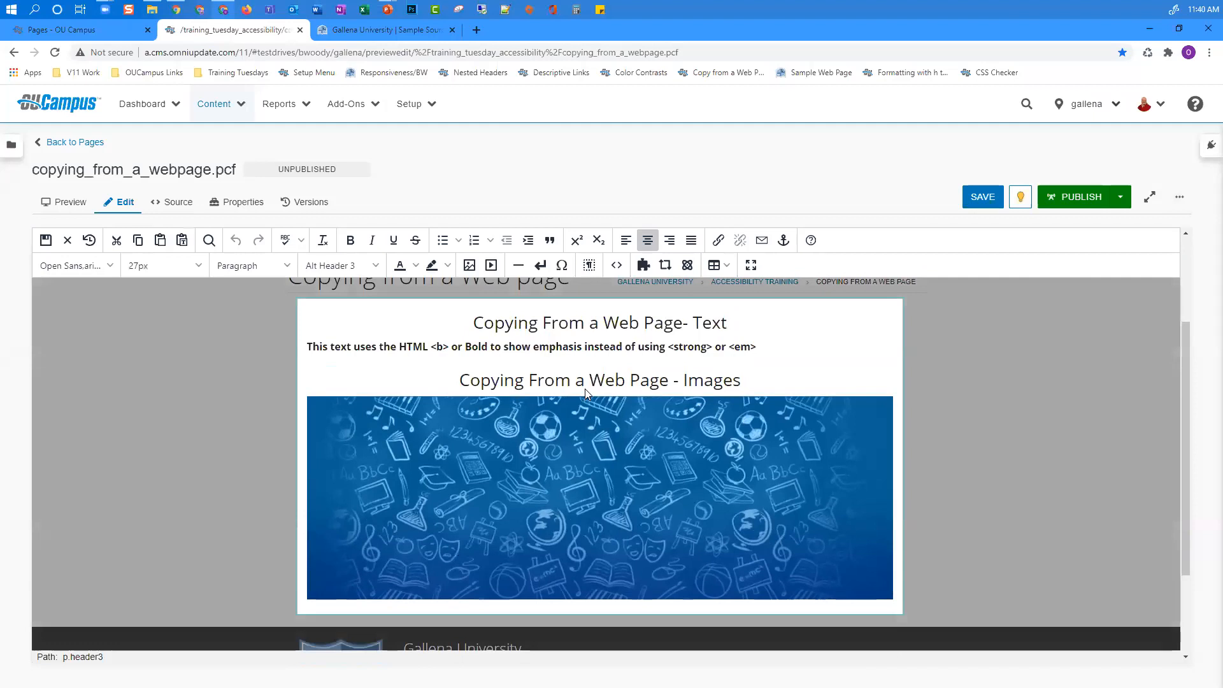
left_click(509, 348)
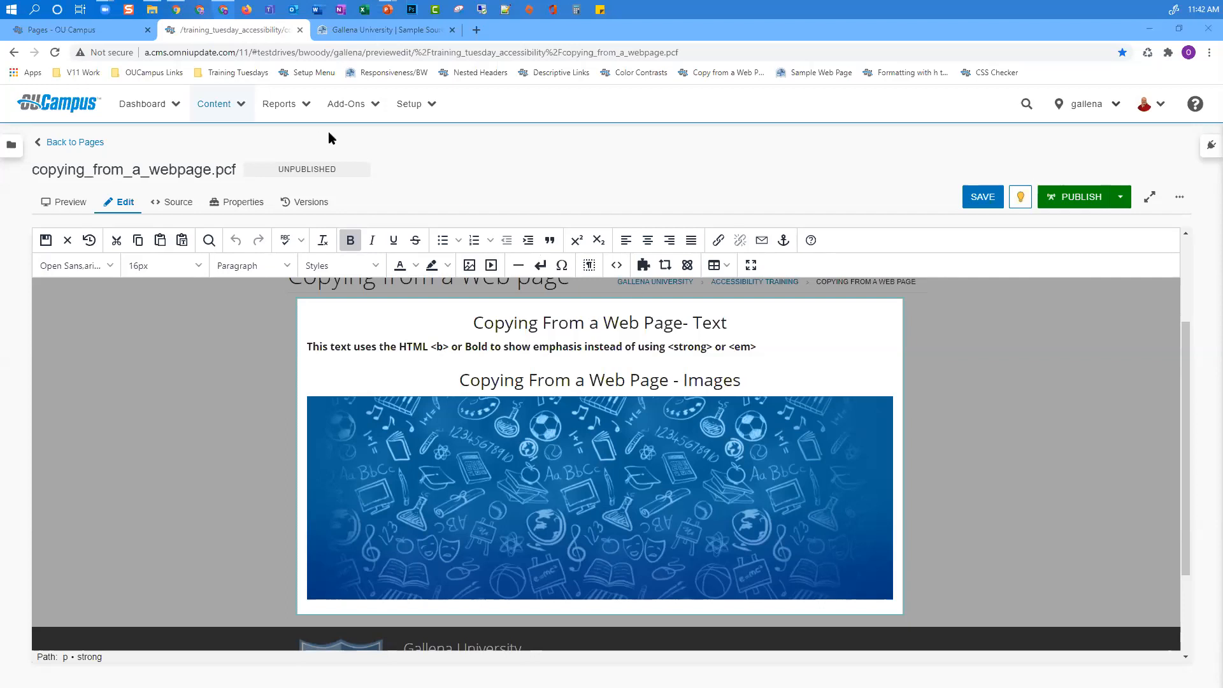
Step: Open the account setup in a new tab and remove the "script may use color alone" accessibility exception from the Publish Settings
left_click(429, 118)
right_click(439, 154)
left_click(452, 149)
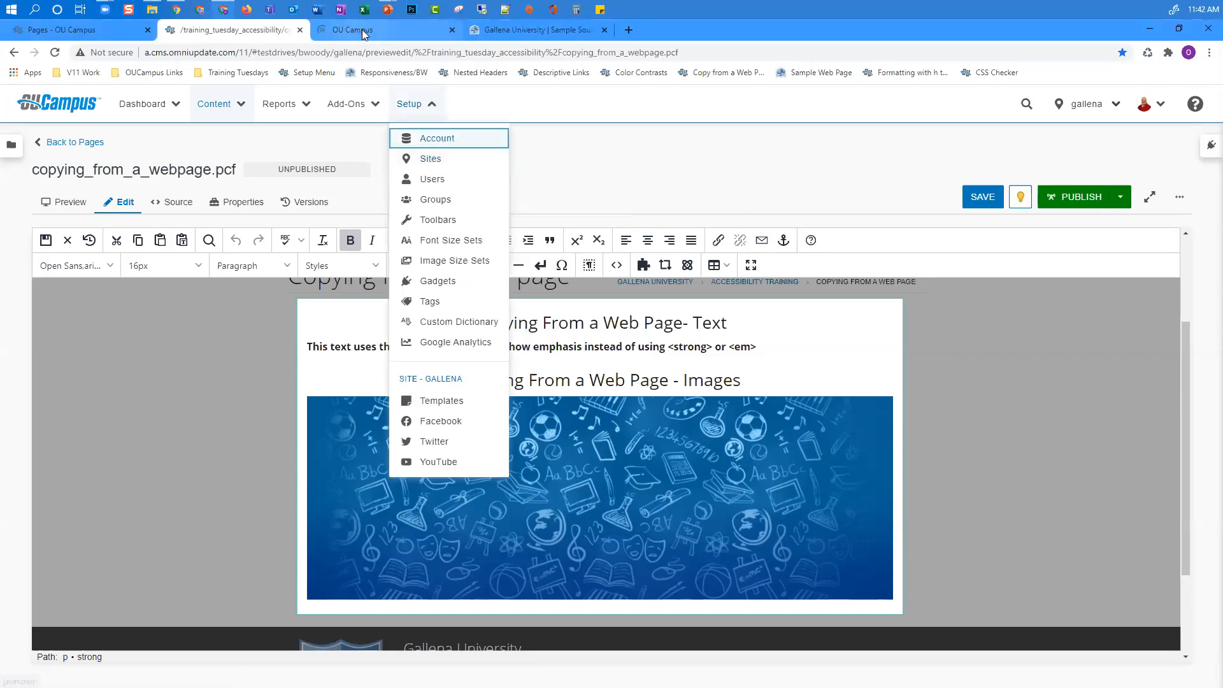
left_click(362, 29)
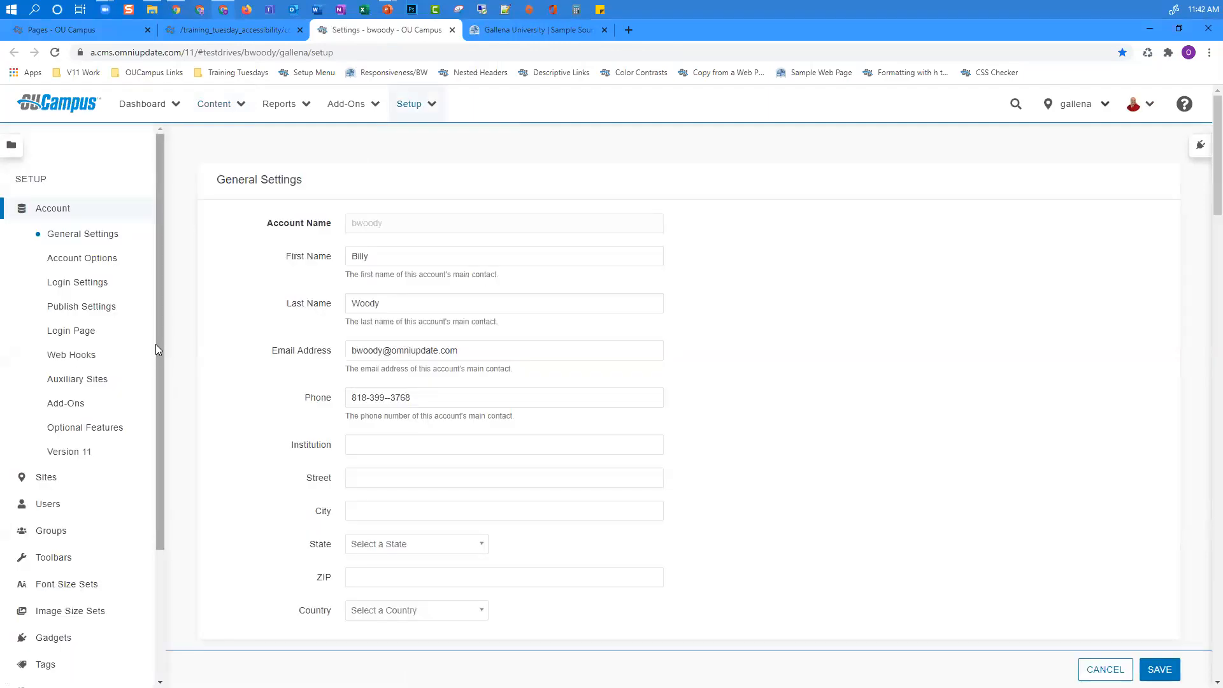
left_click(74, 309)
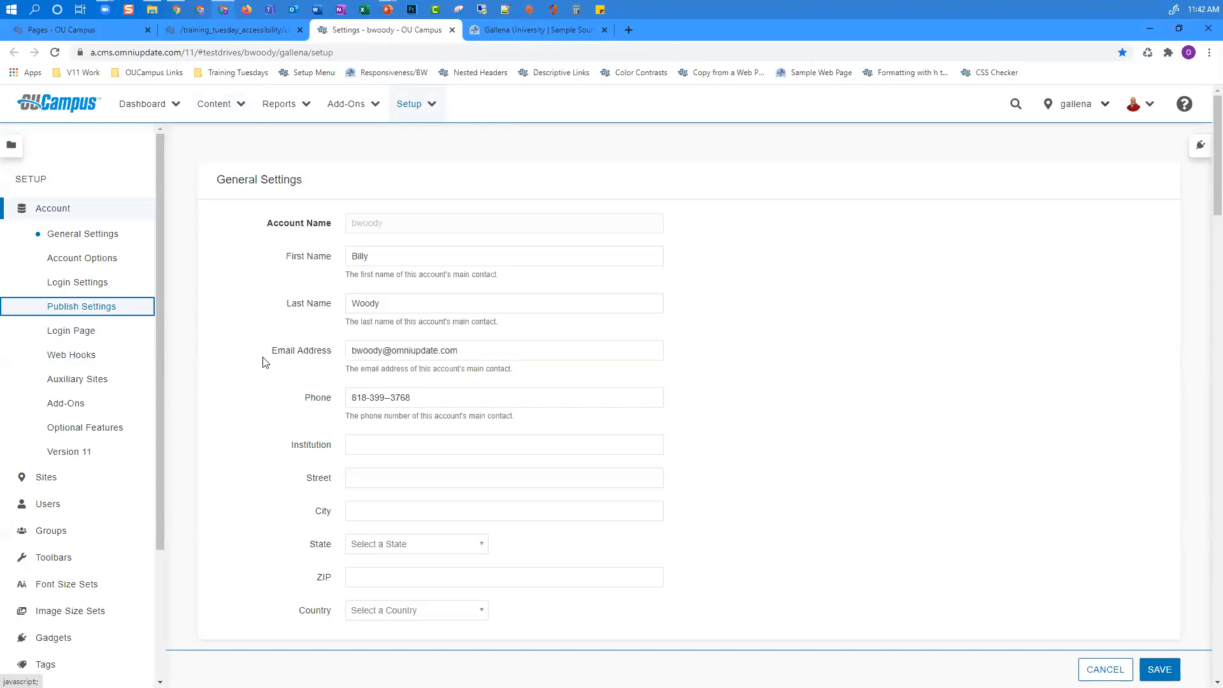
left_click(380, 434)
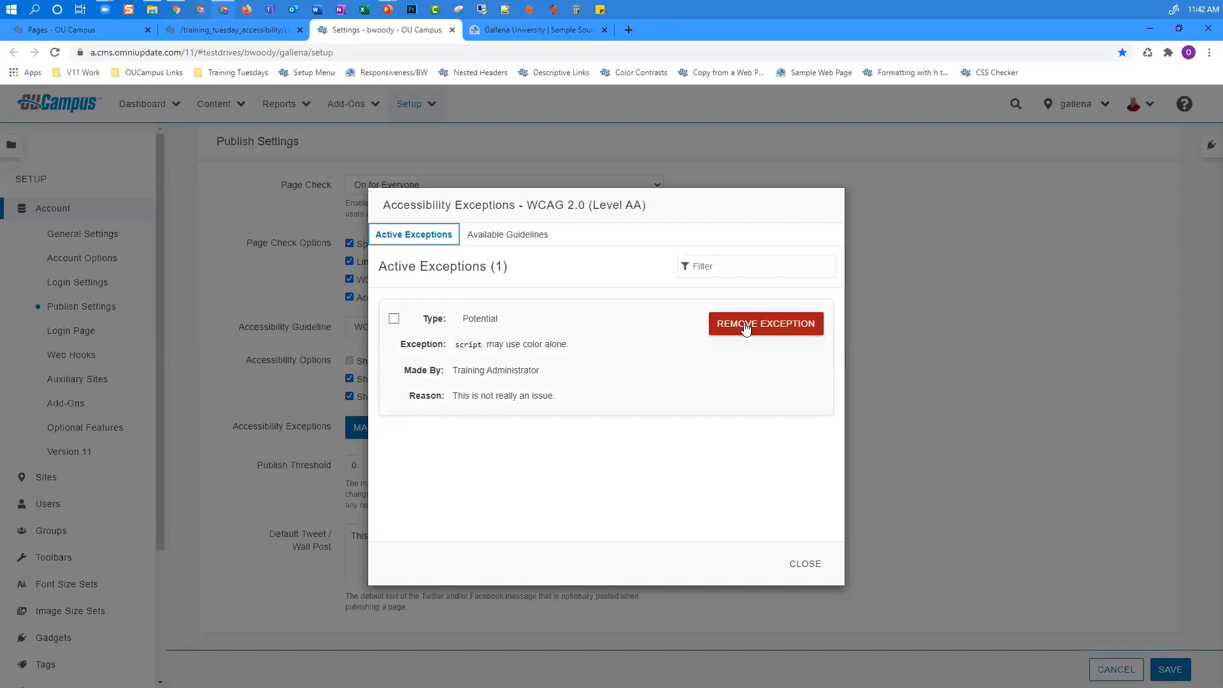
left_click(745, 324)
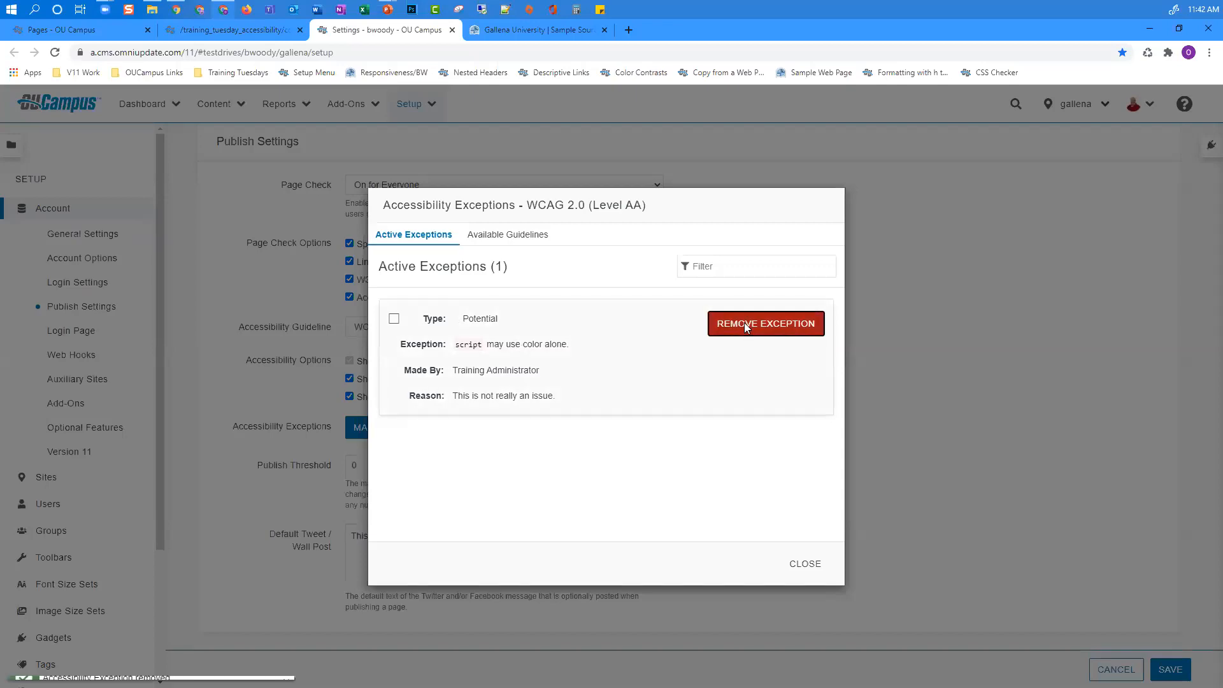
left_click(811, 572)
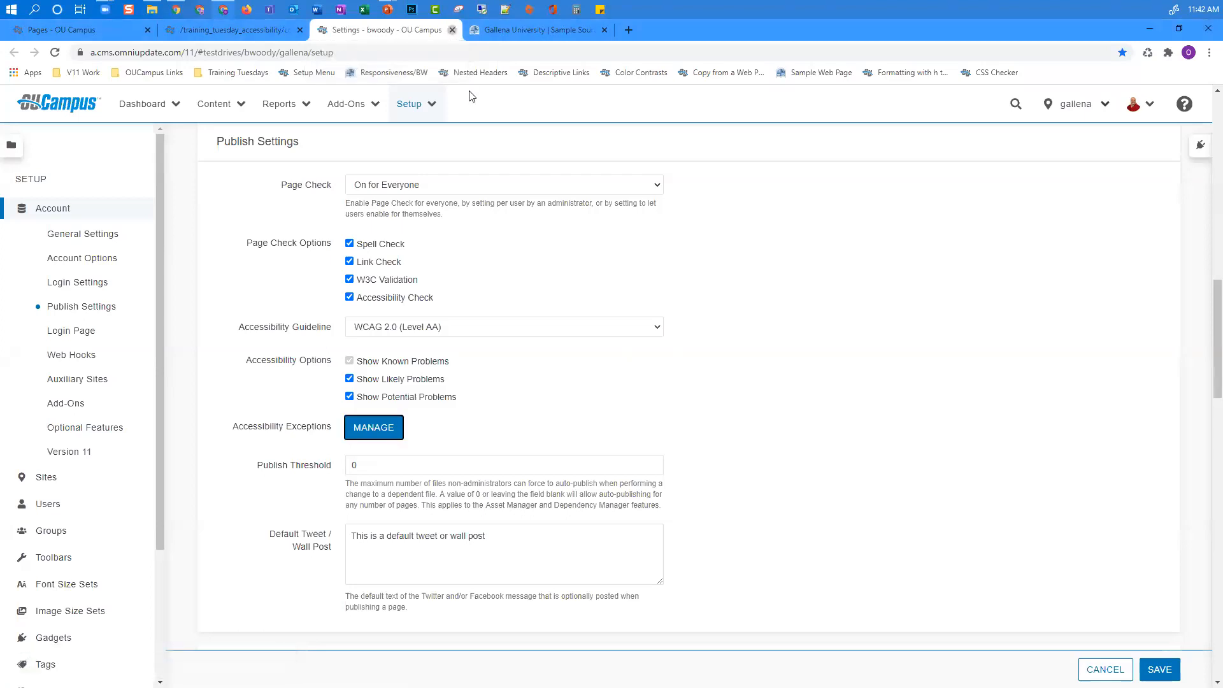
Step: Close the account settings tab and return to the open page editor with no menu expanded
key("ctrl+shift+Tab")
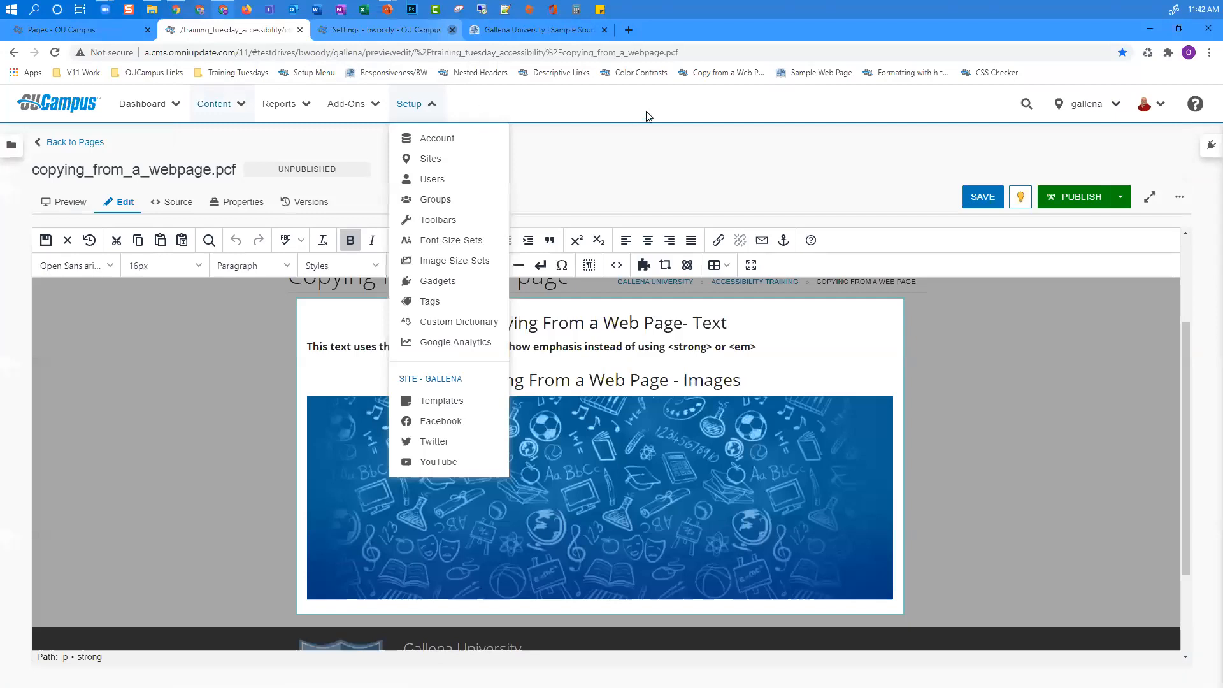
left_click(452, 29)
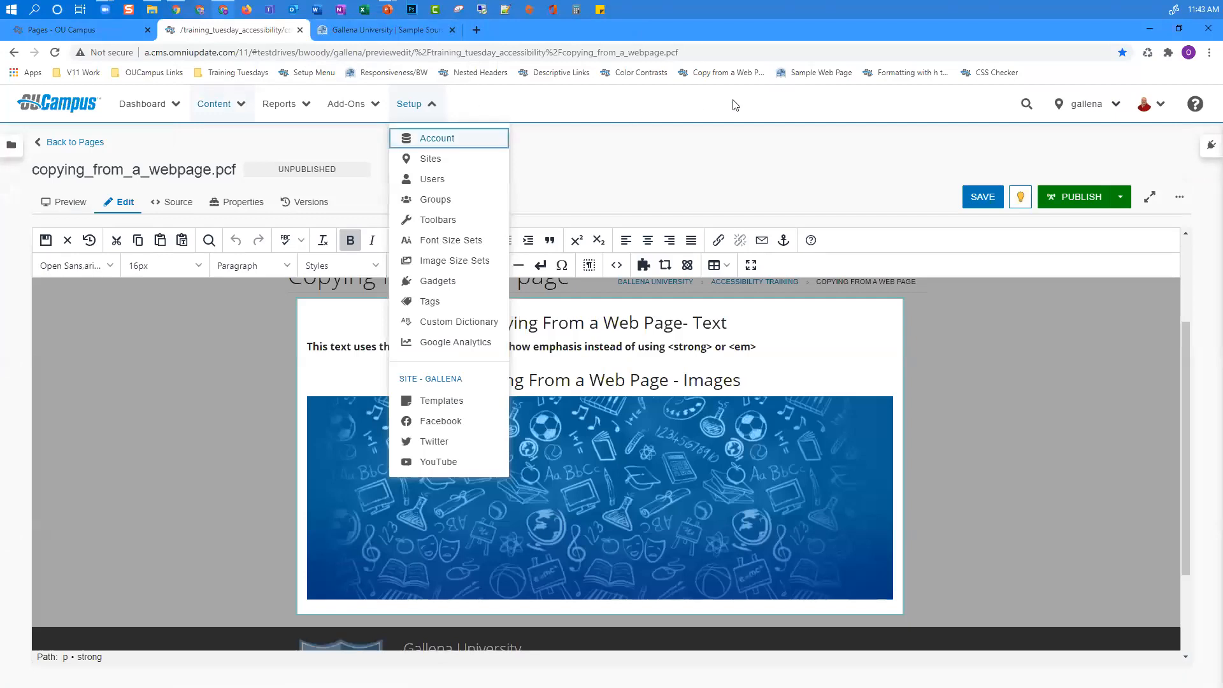
left_click(733, 106)
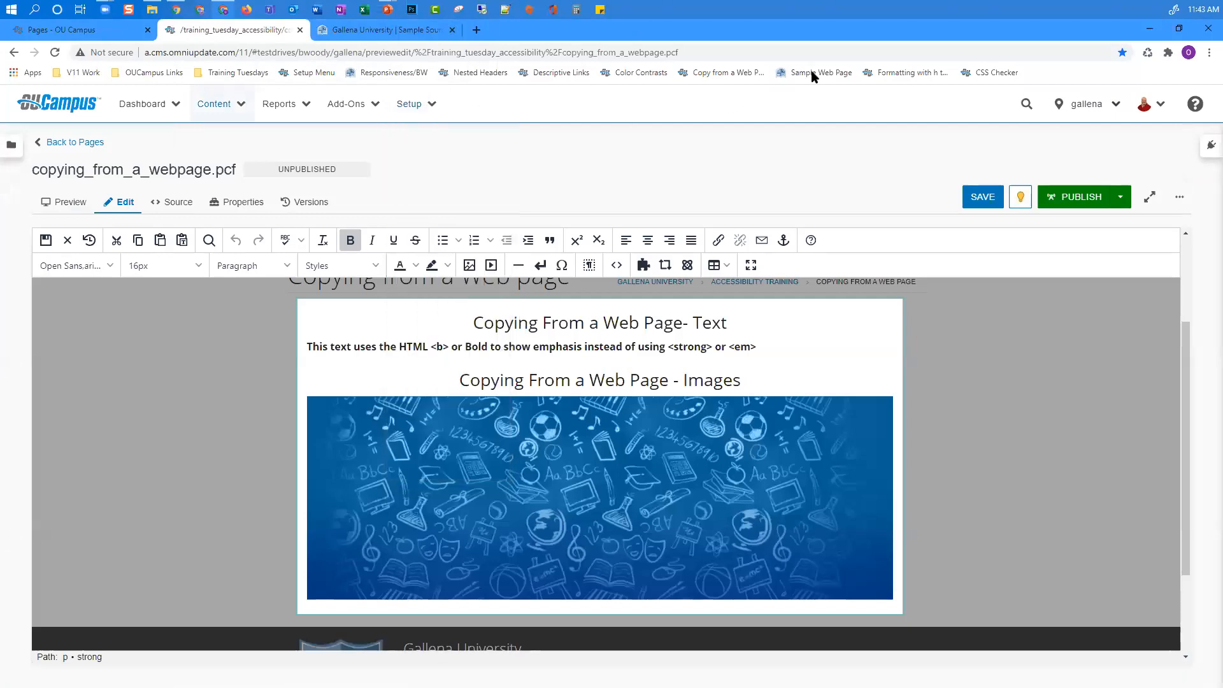
Step: Open the bookmarked page h-tags-used-for-formatting.pcf, close the Sample Source Page tab, and view the course table
left_click(909, 74)
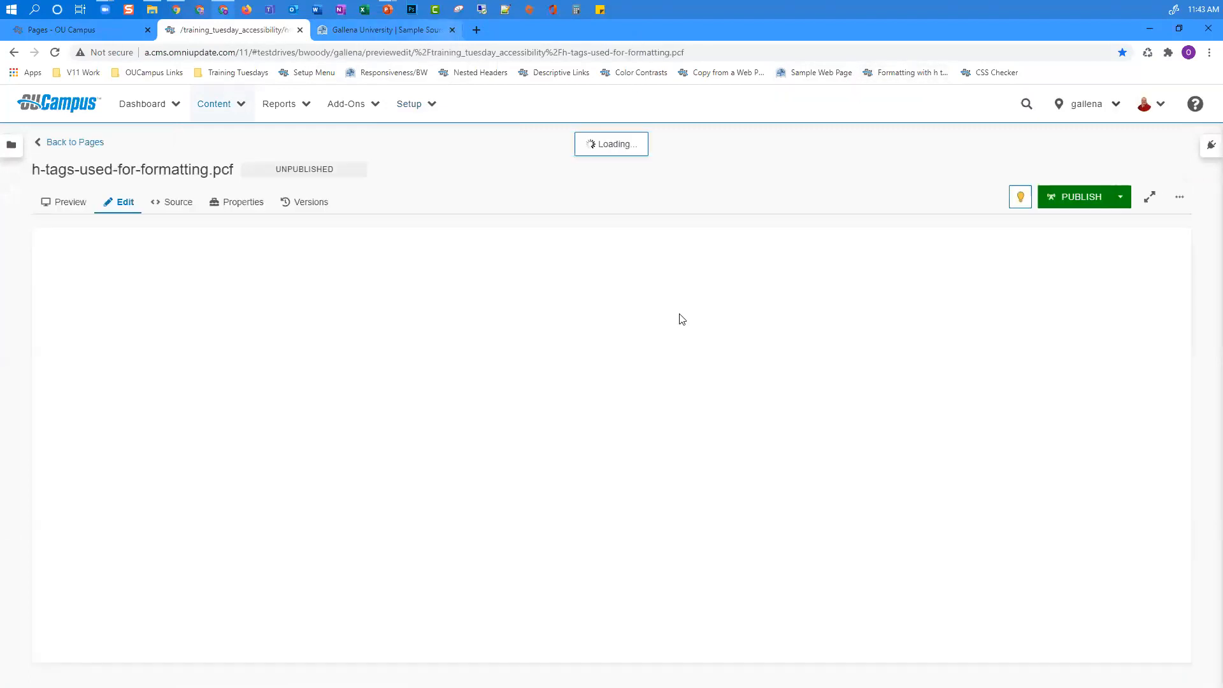
left_click(452, 30)
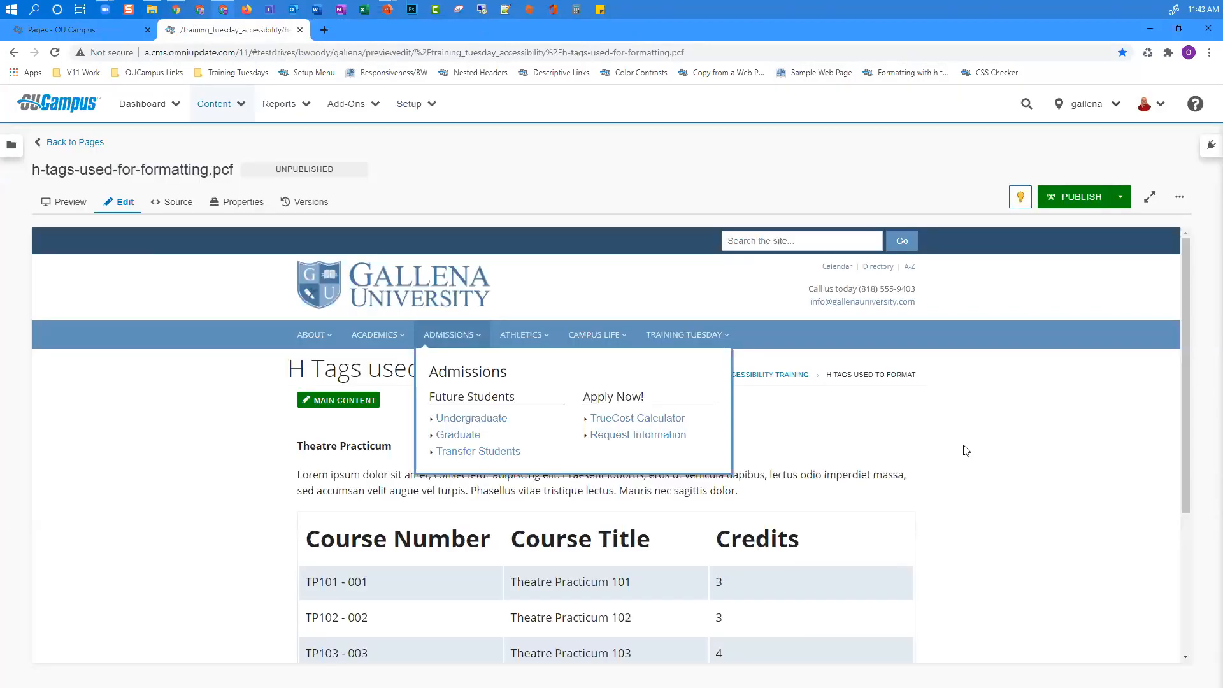
scroll(965, 450, "down", 2)
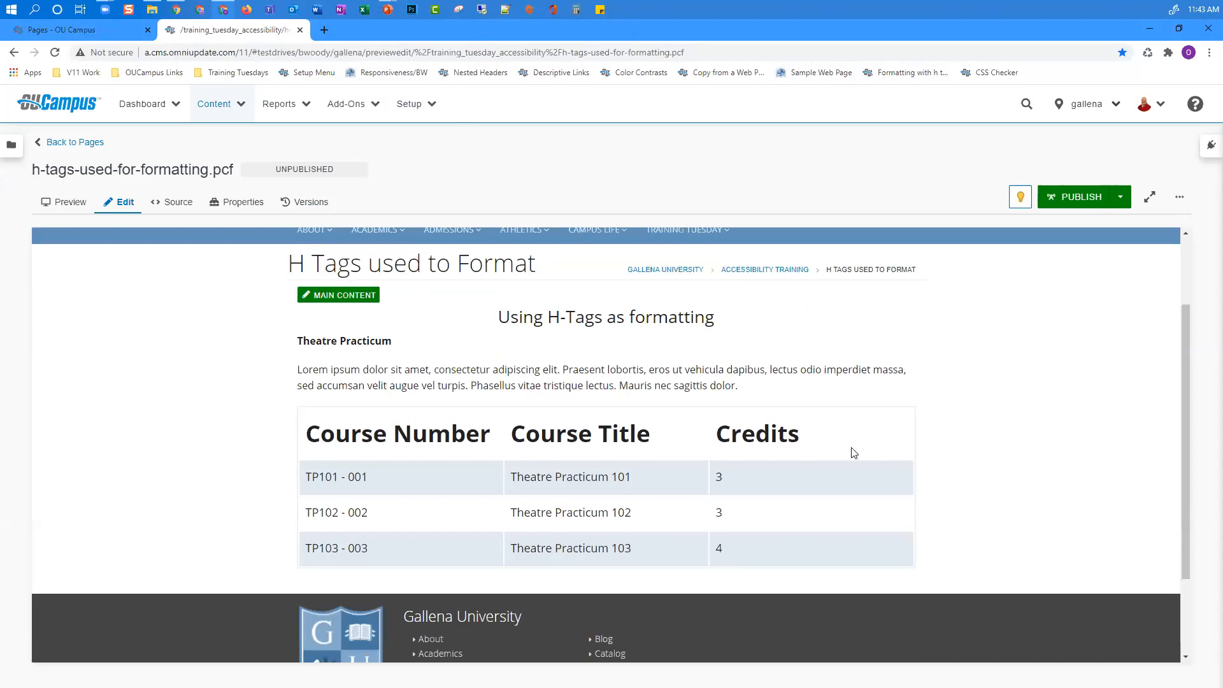
scroll(853, 452, "down", 1)
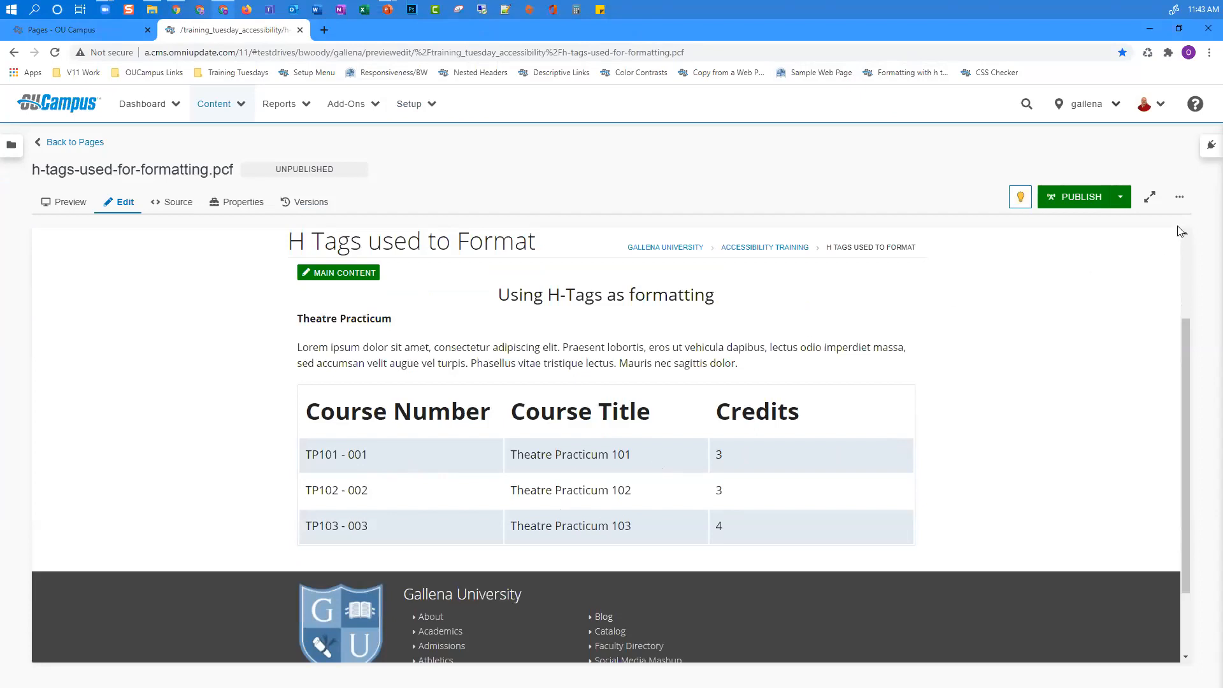
Step: Run the accessibility check on h-tags-used-for-formatting.pcf and open its detailed results
left_click(1179, 197)
left_click(1159, 229)
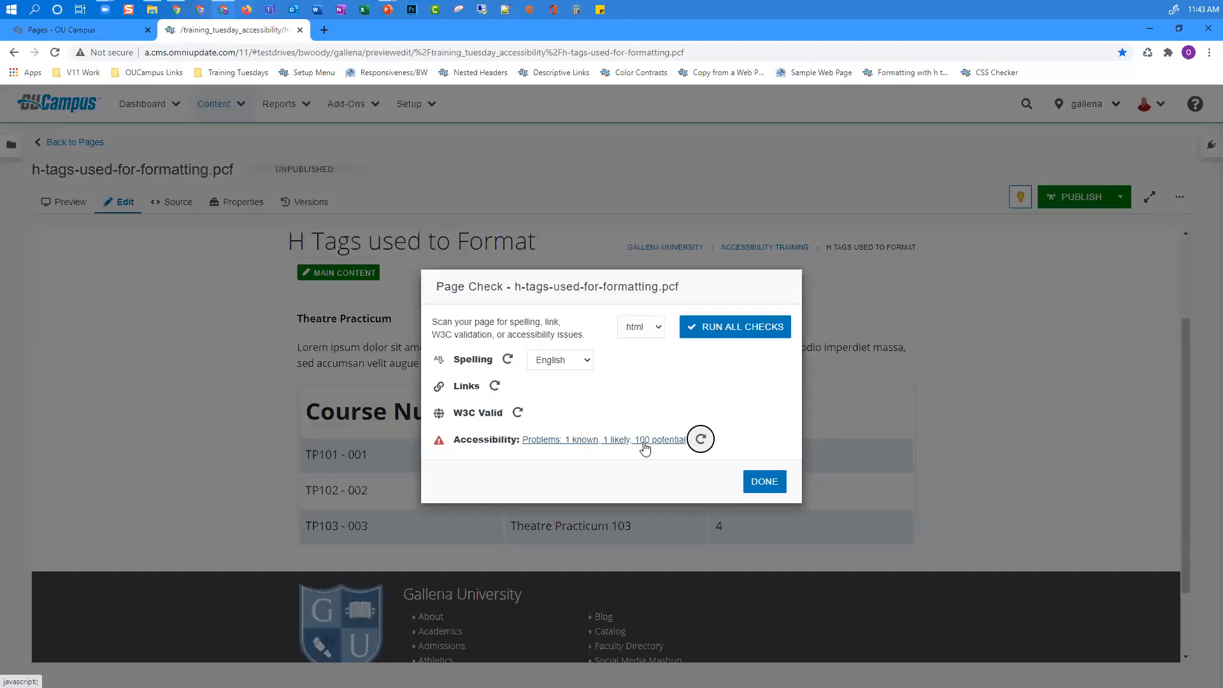
left_click(645, 448)
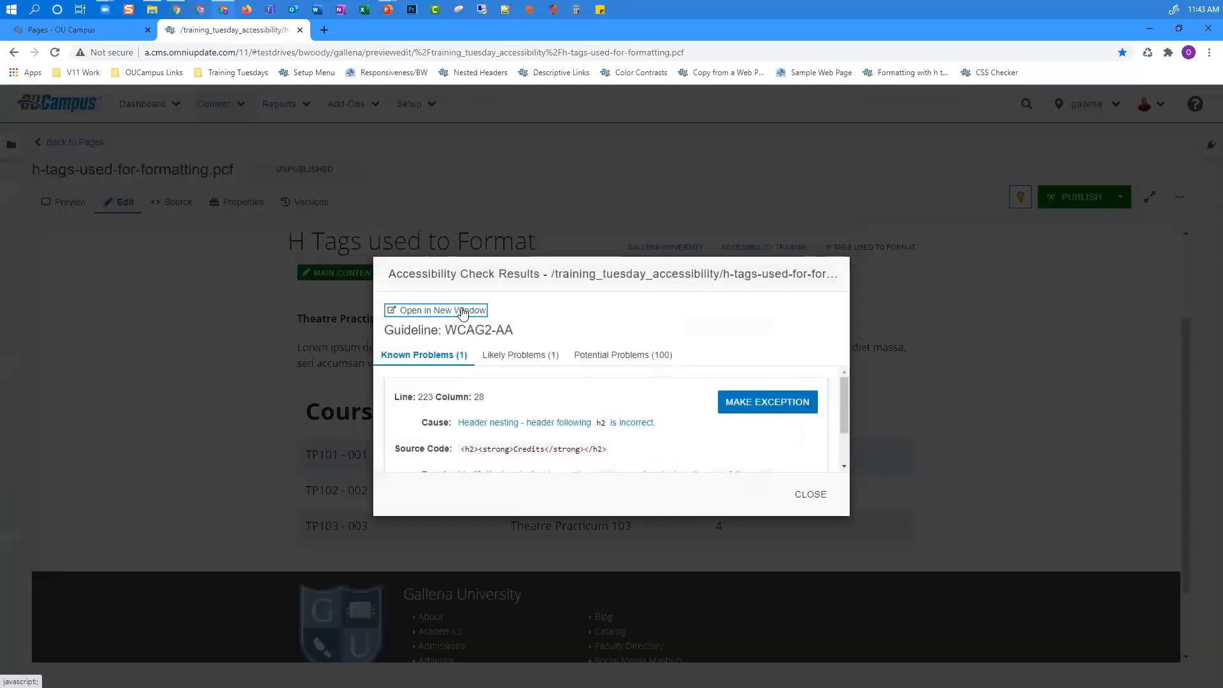
Step: Open the accessibility results in a separate window and examine the listed problems for heading tags flagged as possibly used for formatting
left_click(463, 313)
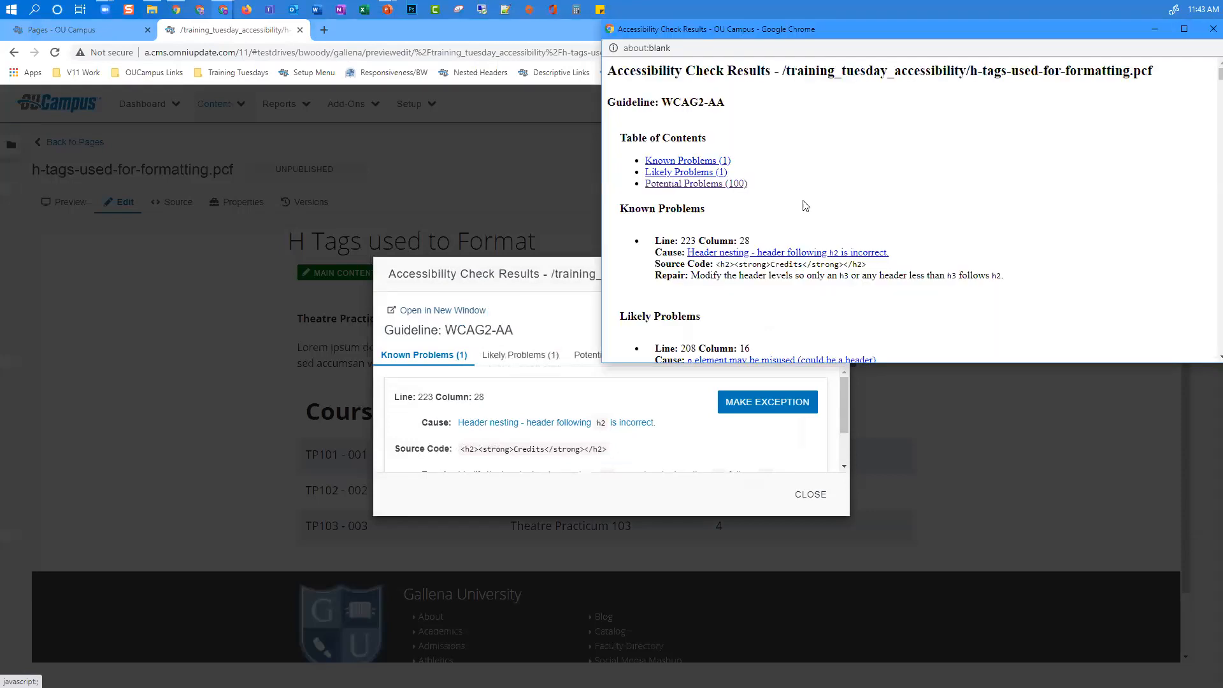
scroll(804, 205, "down", 3)
scroll(804, 205, "down", 4)
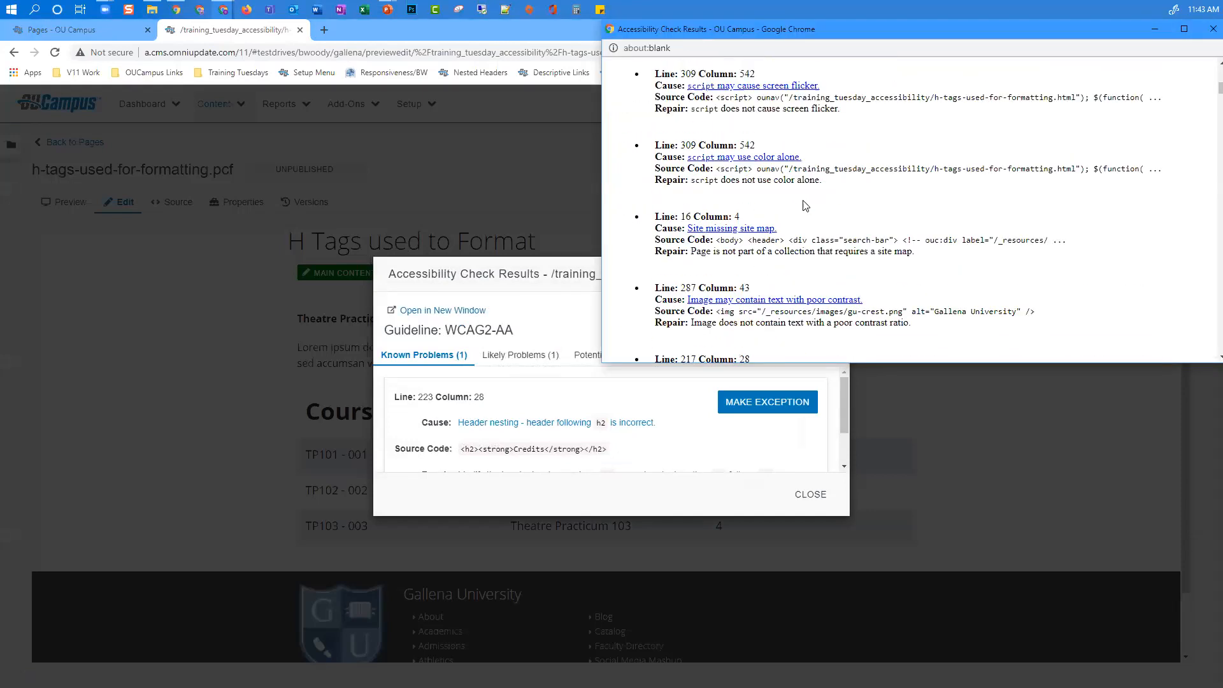
scroll(806, 205, "down", 2)
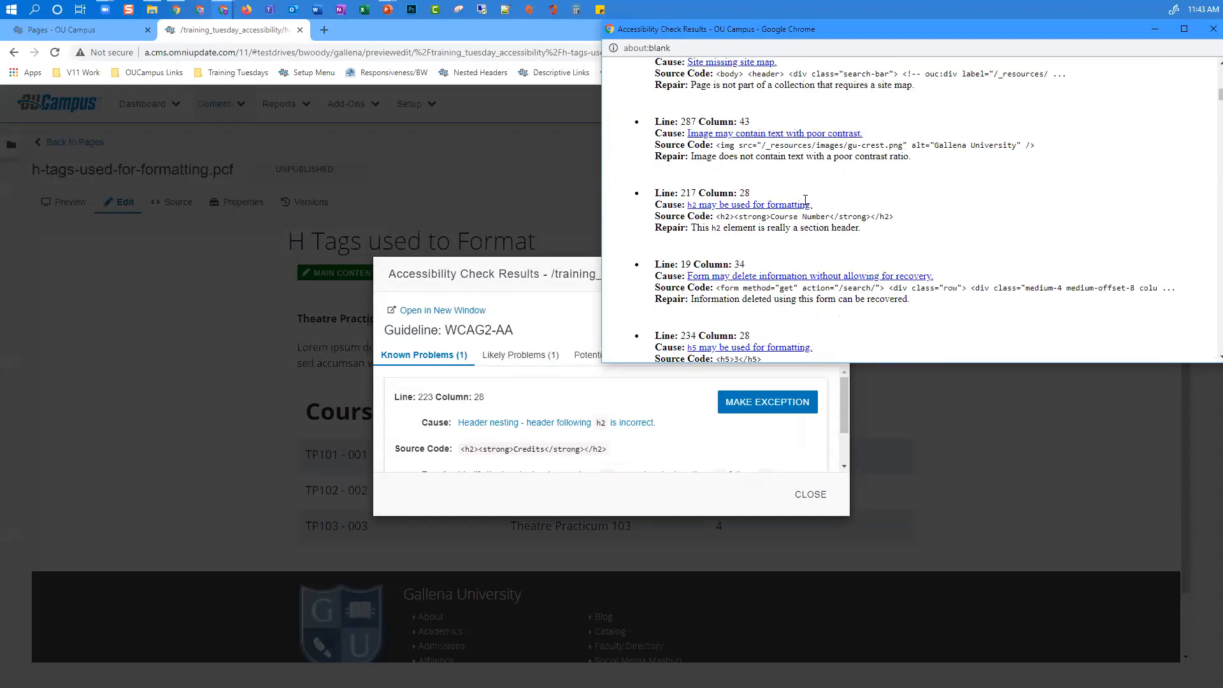
scroll(805, 200, "down", 2)
scroll(805, 200, "down", 2)
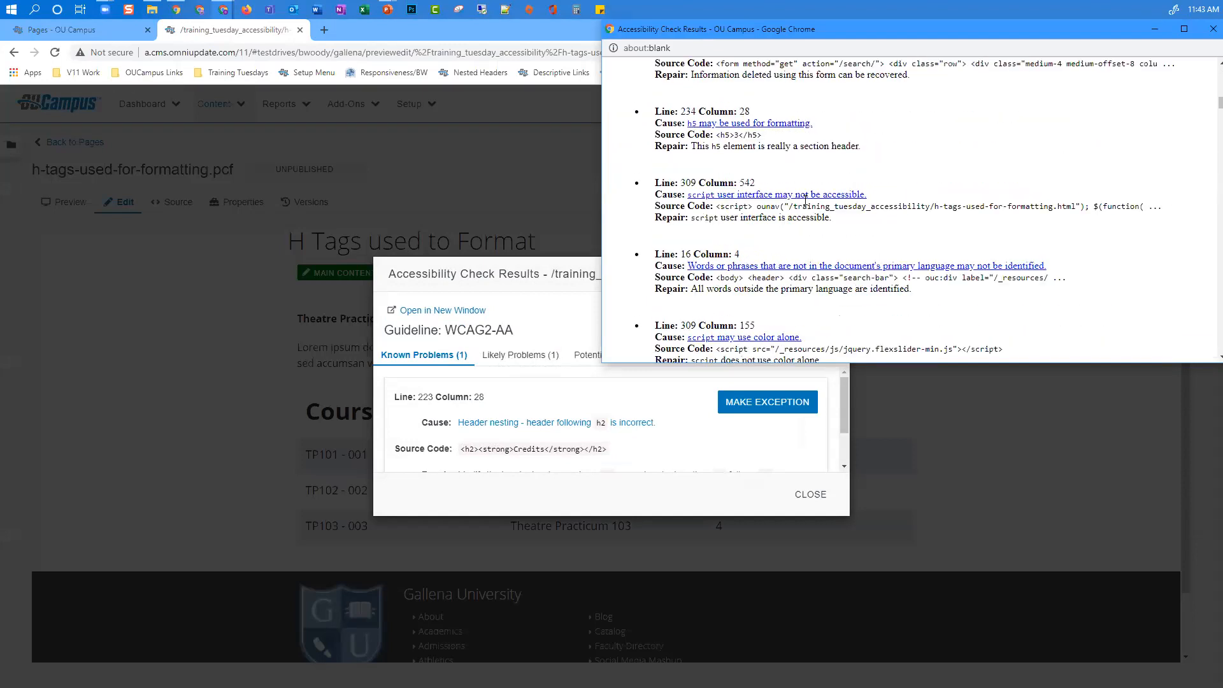
scroll(805, 200, "down", 2)
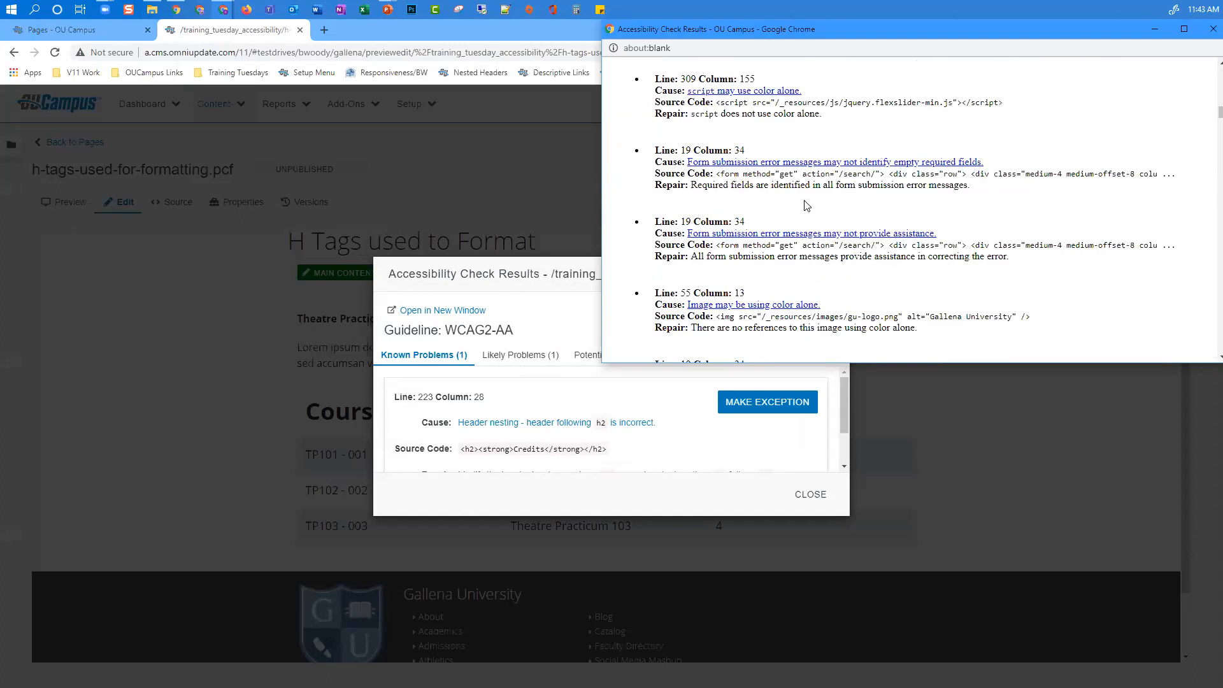
scroll(805, 200, "down", 3)
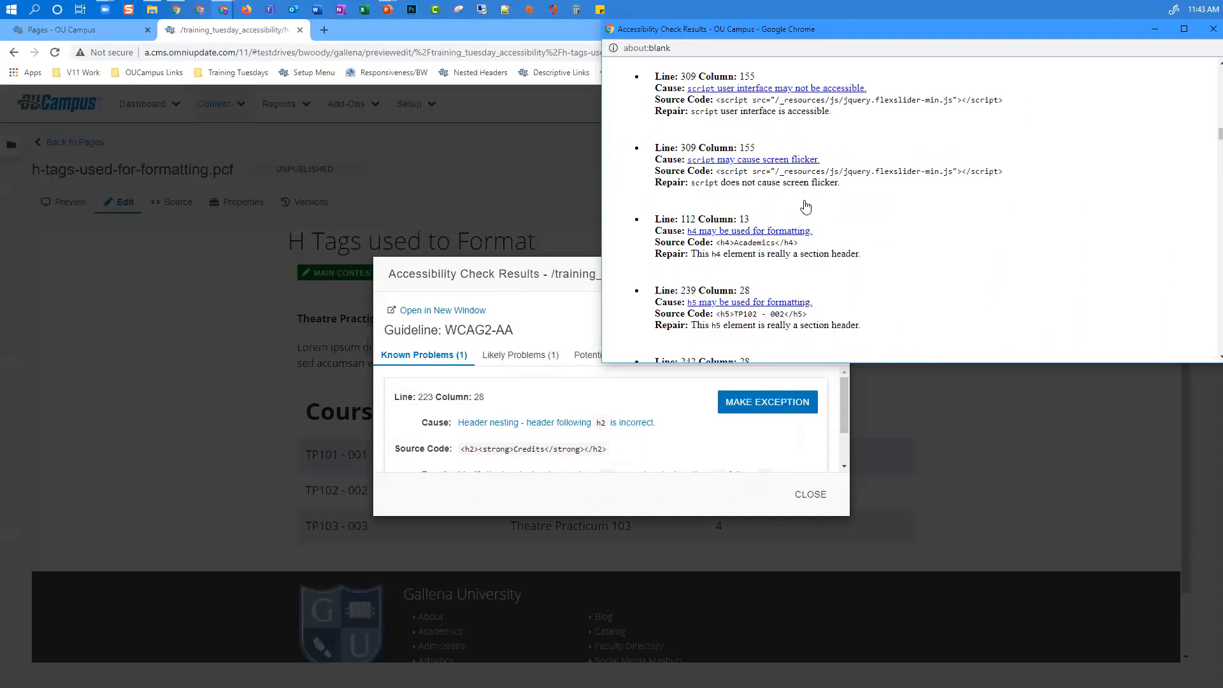
scroll(806, 206, "down", 5)
scroll(805, 206, "down", 2)
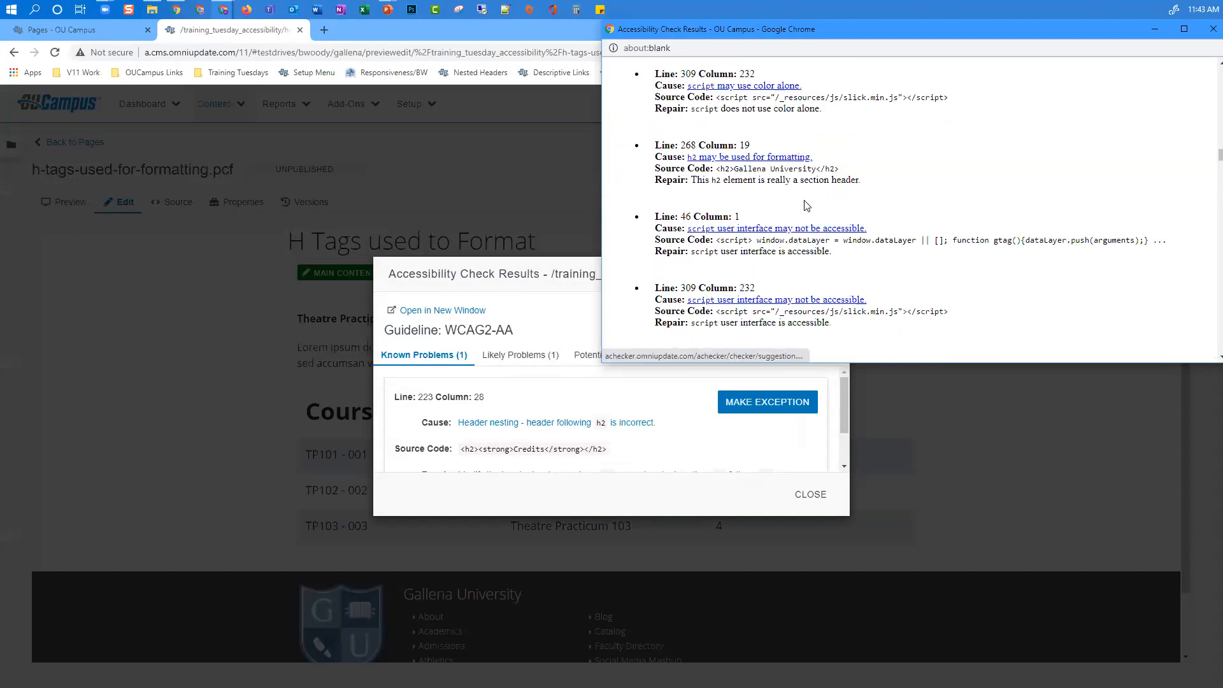
scroll(806, 205, "down", 6)
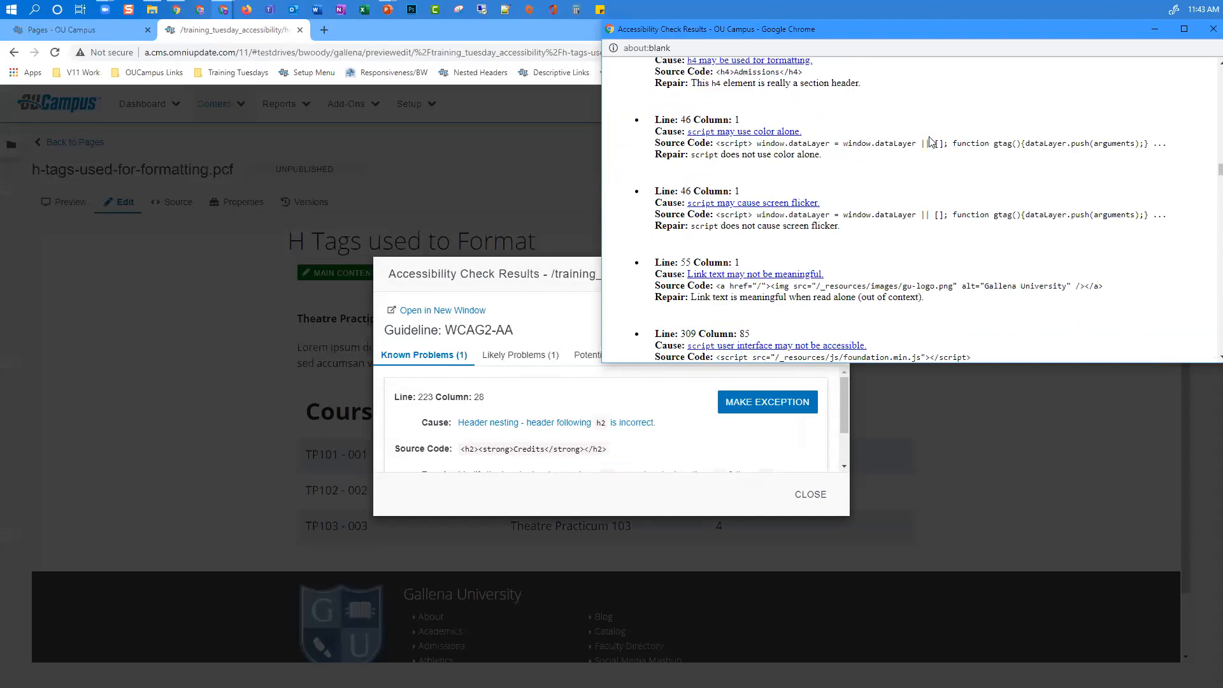
scroll(930, 141, "up", 3)
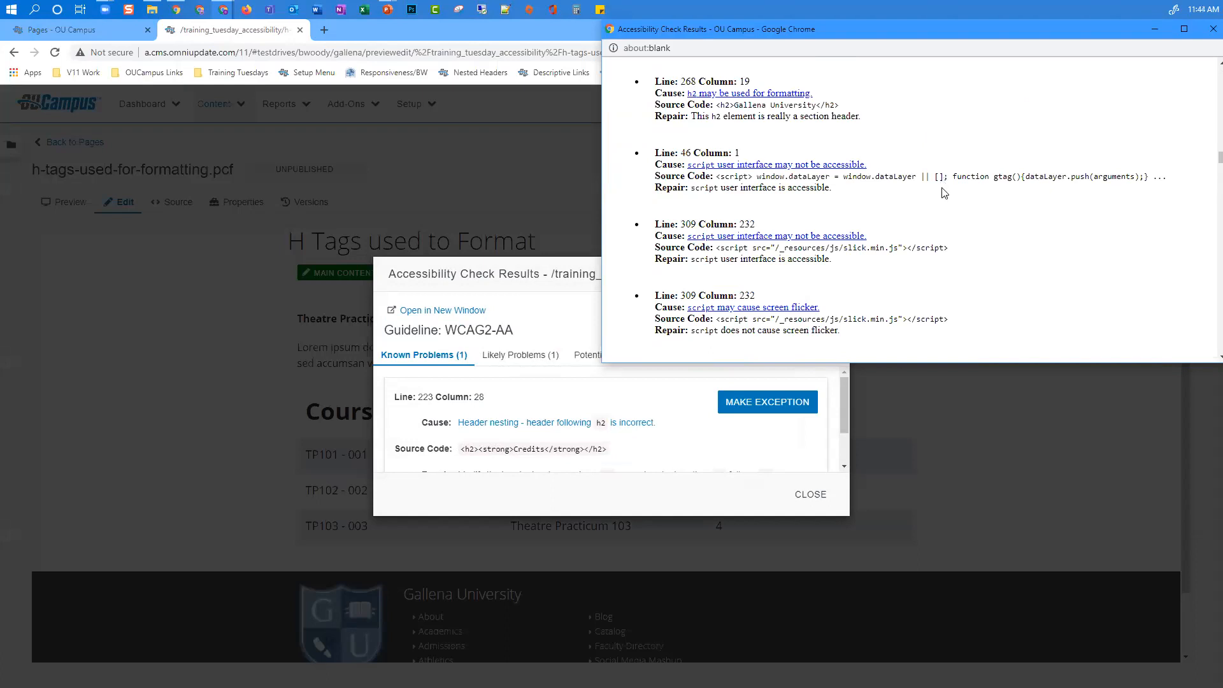
Step: Search the accessibility results for h5, examine the flagged h5 entries, and close the search
key("ctrl+f")
type("h5")
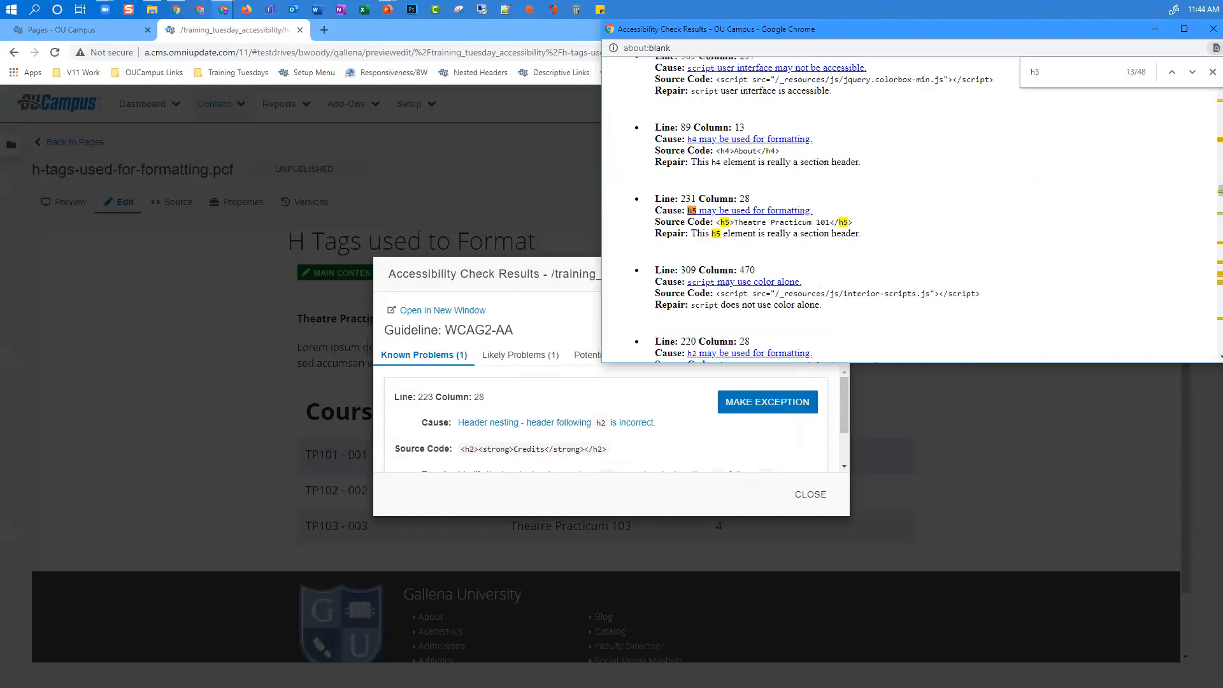
left_click(1212, 72)
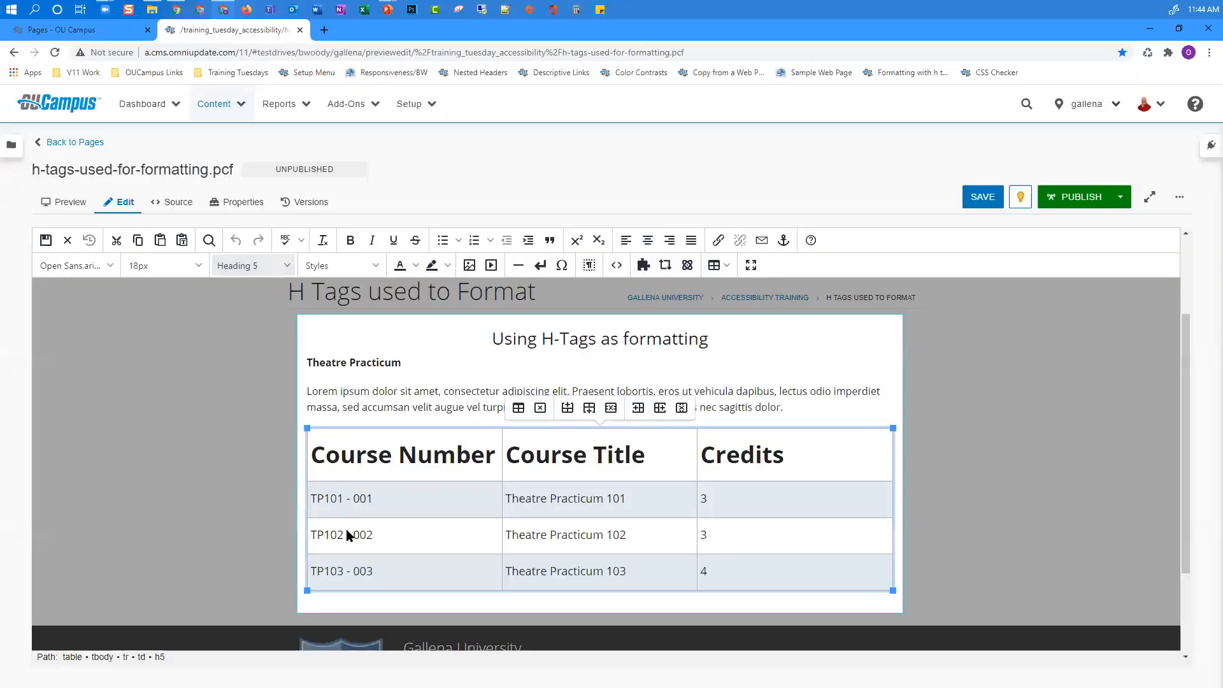
Step: Change the TP101 - 001 table cell to Paragraph format and apply the Alt Header 5 style
left_click(351, 570)
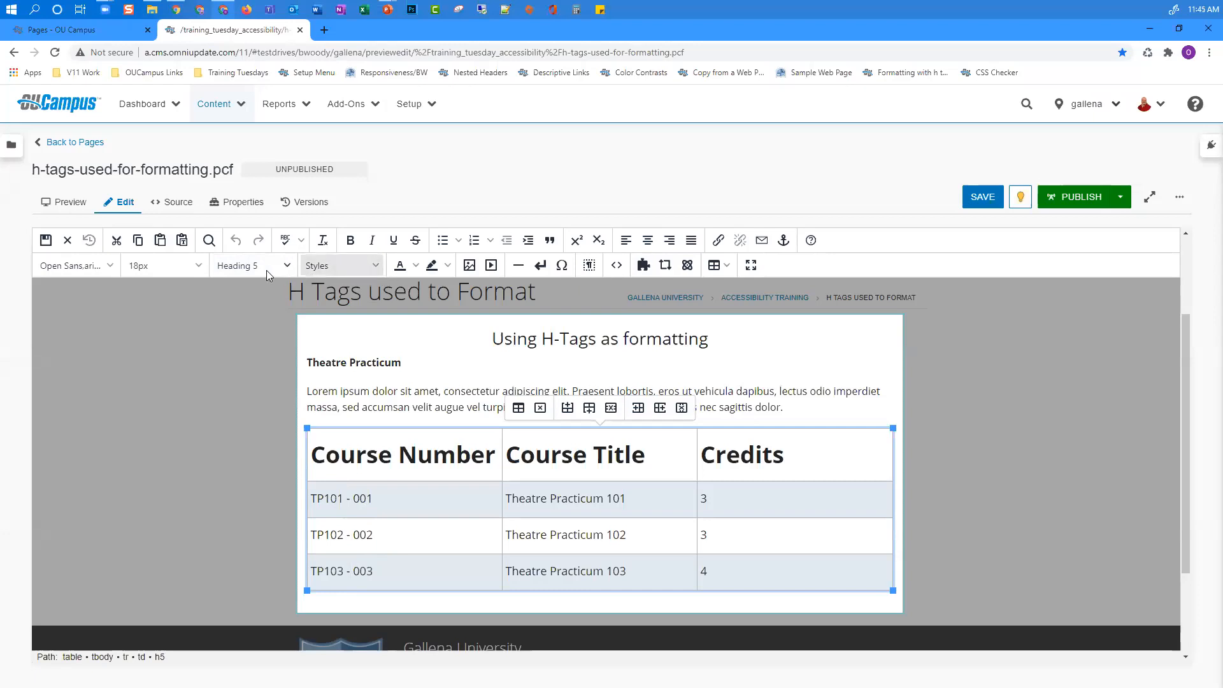
left_click(376, 268)
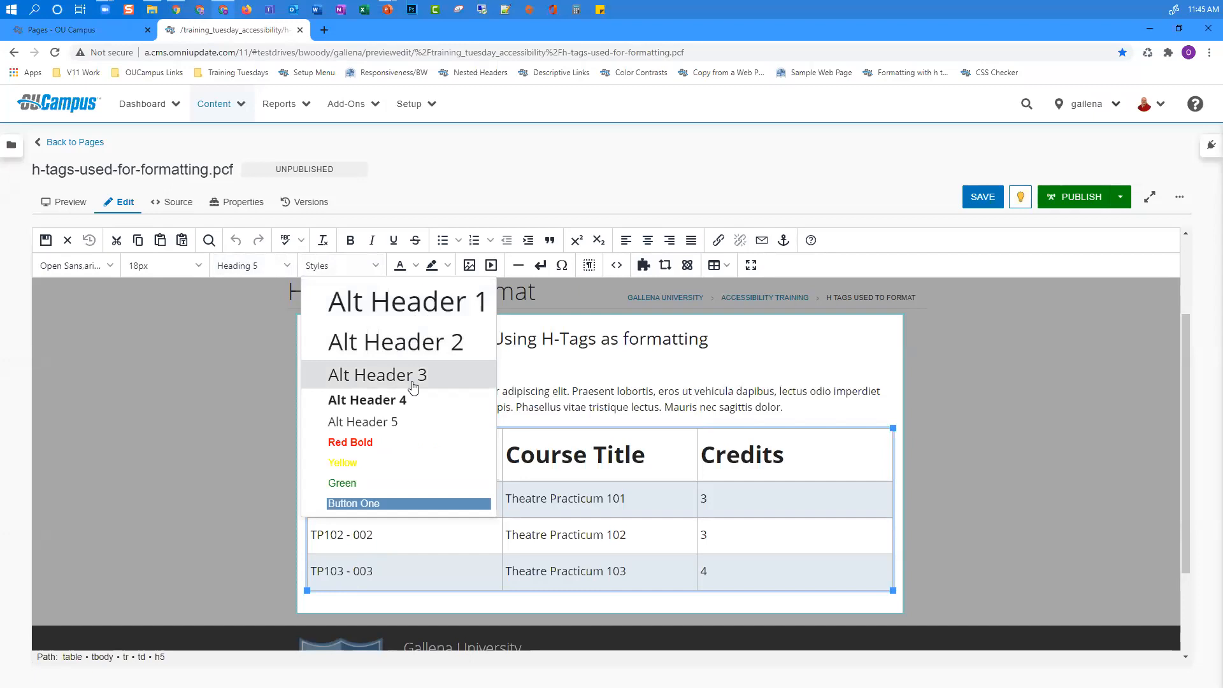
left_click(401, 422)
left_click(345, 498)
left_click(252, 266)
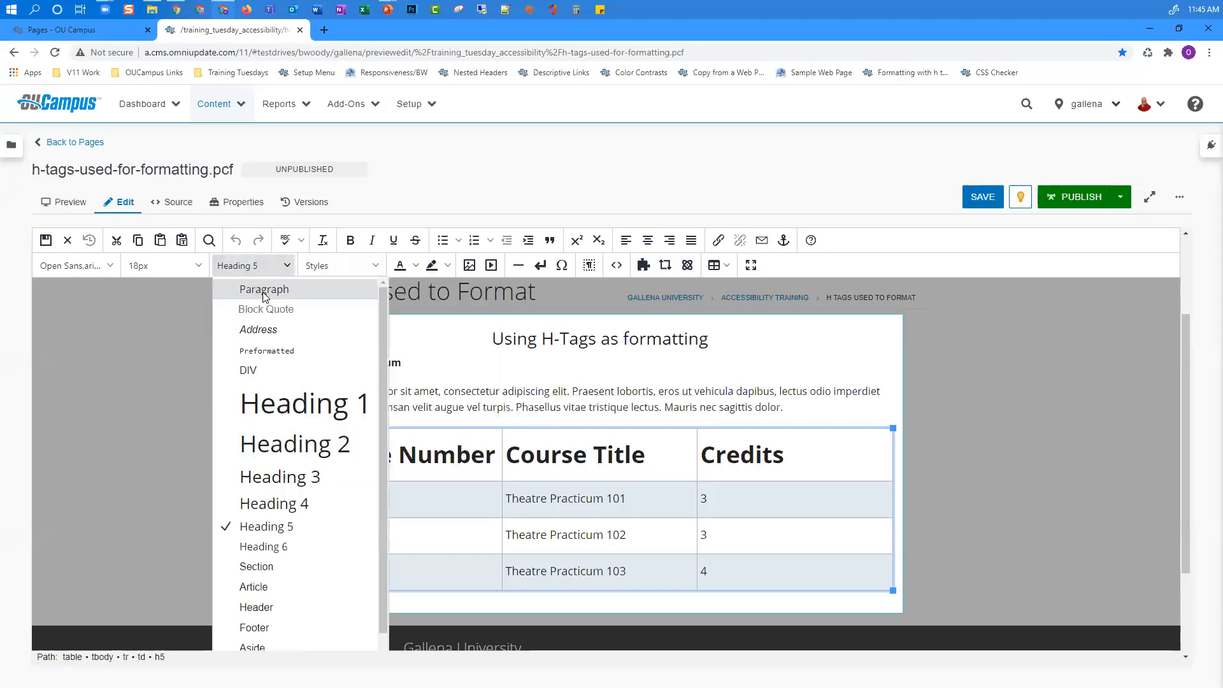
left_click(264, 284)
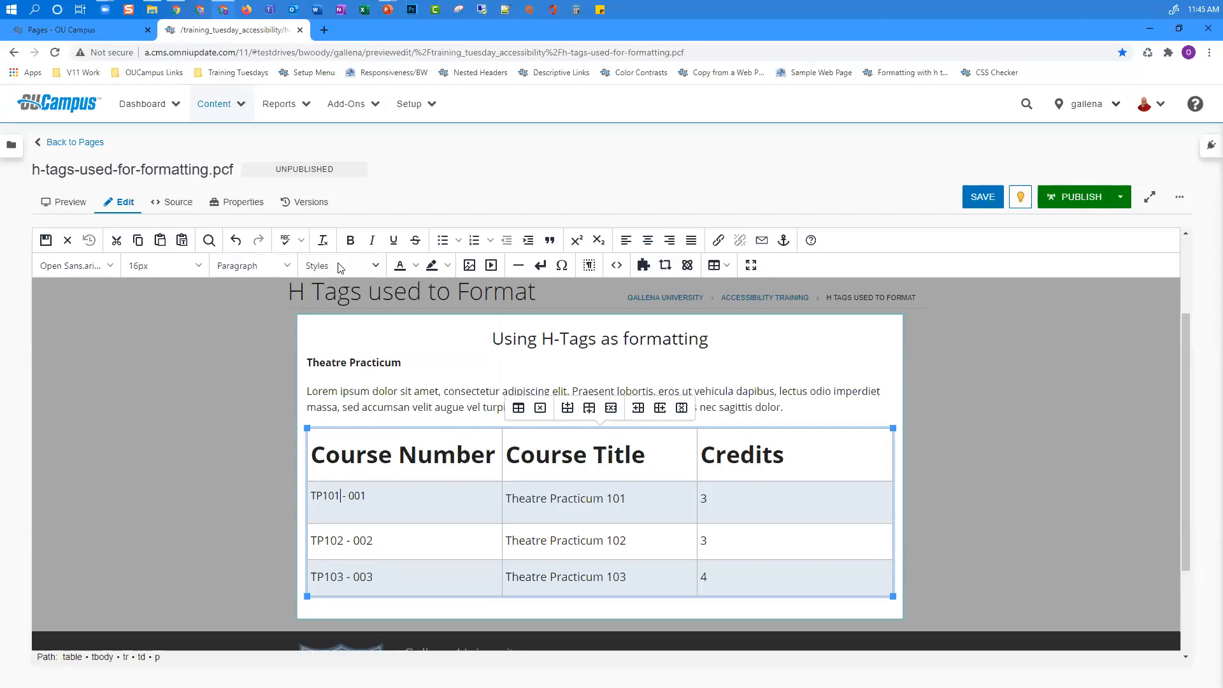
left_click(341, 268)
left_click(365, 422)
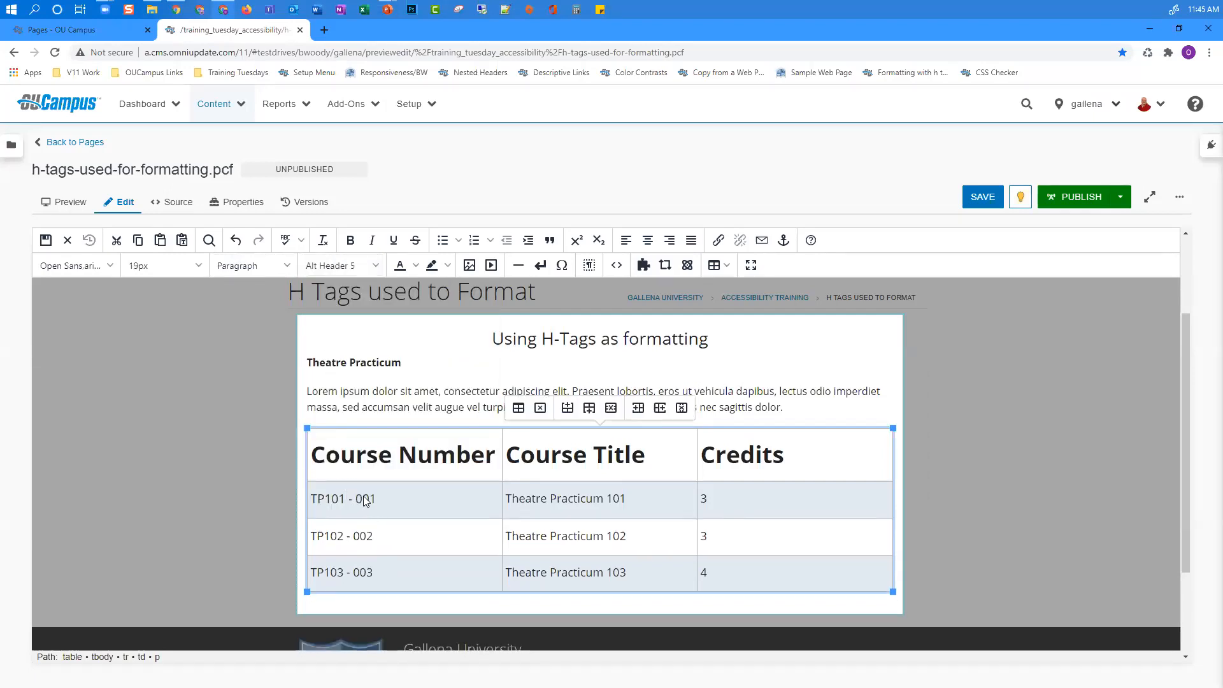
Step: Change the TP102 - 002 and TP103 - 003 table cells to Paragraph format with the Alt Header 5 style
left_click(357, 536)
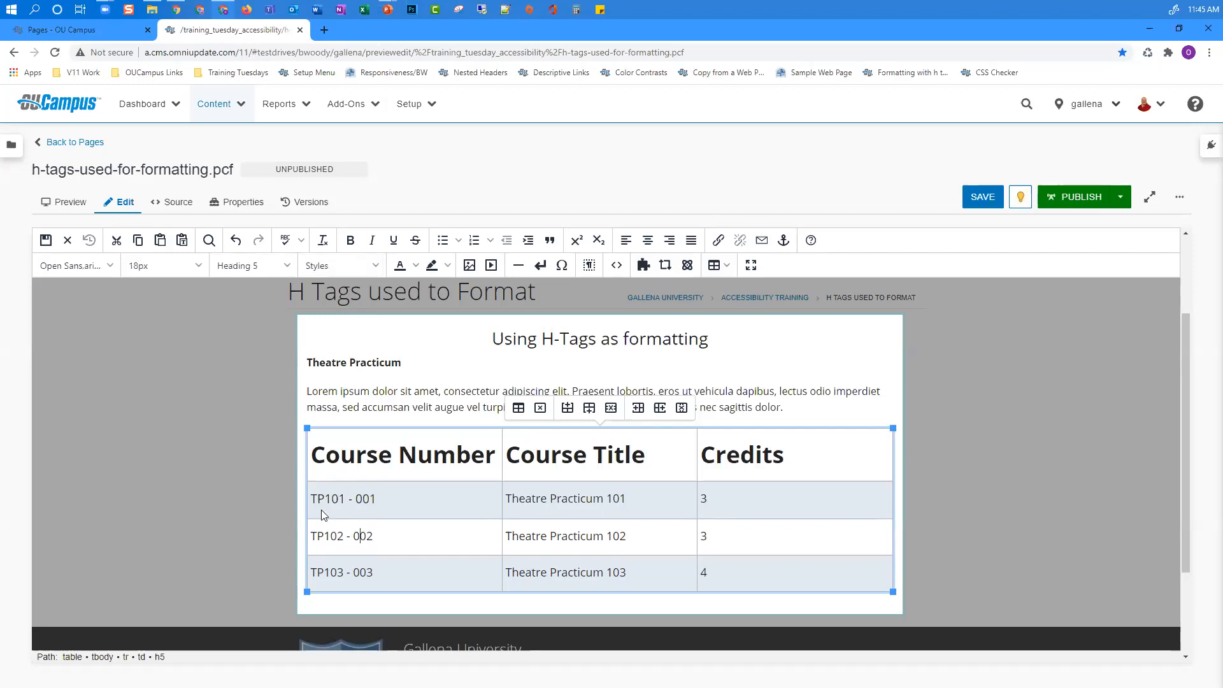
left_click(254, 269)
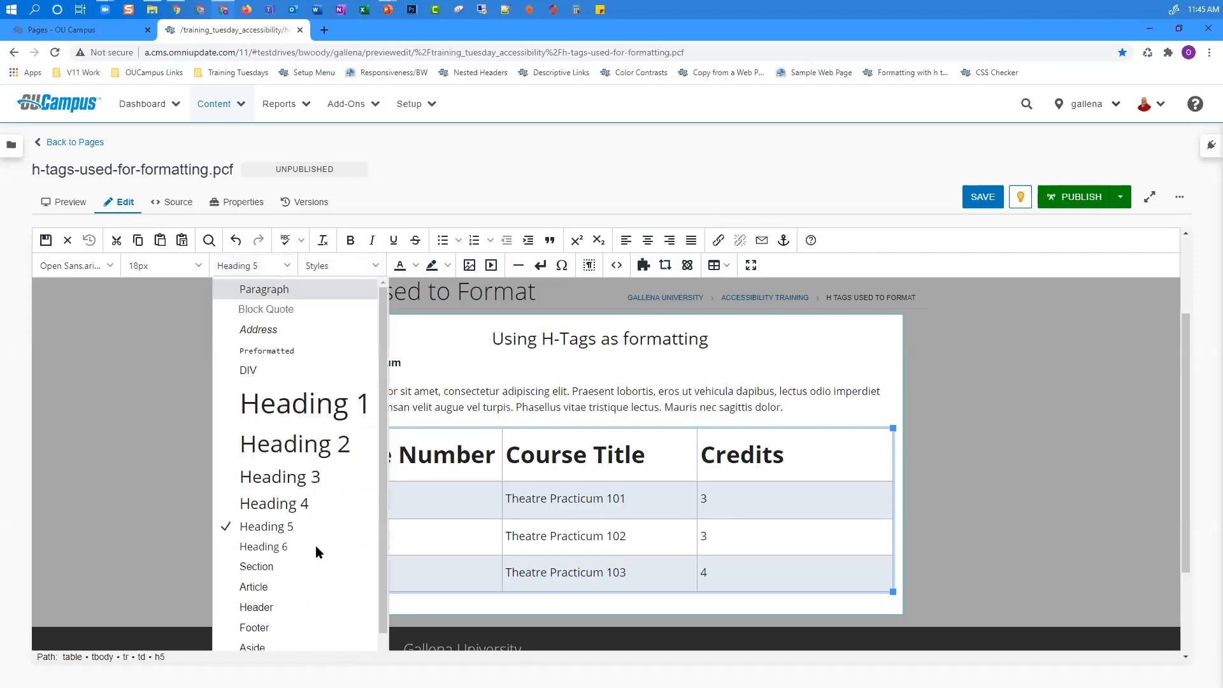
left_click(317, 548)
left_click(344, 578)
left_click(252, 265)
left_click(265, 363)
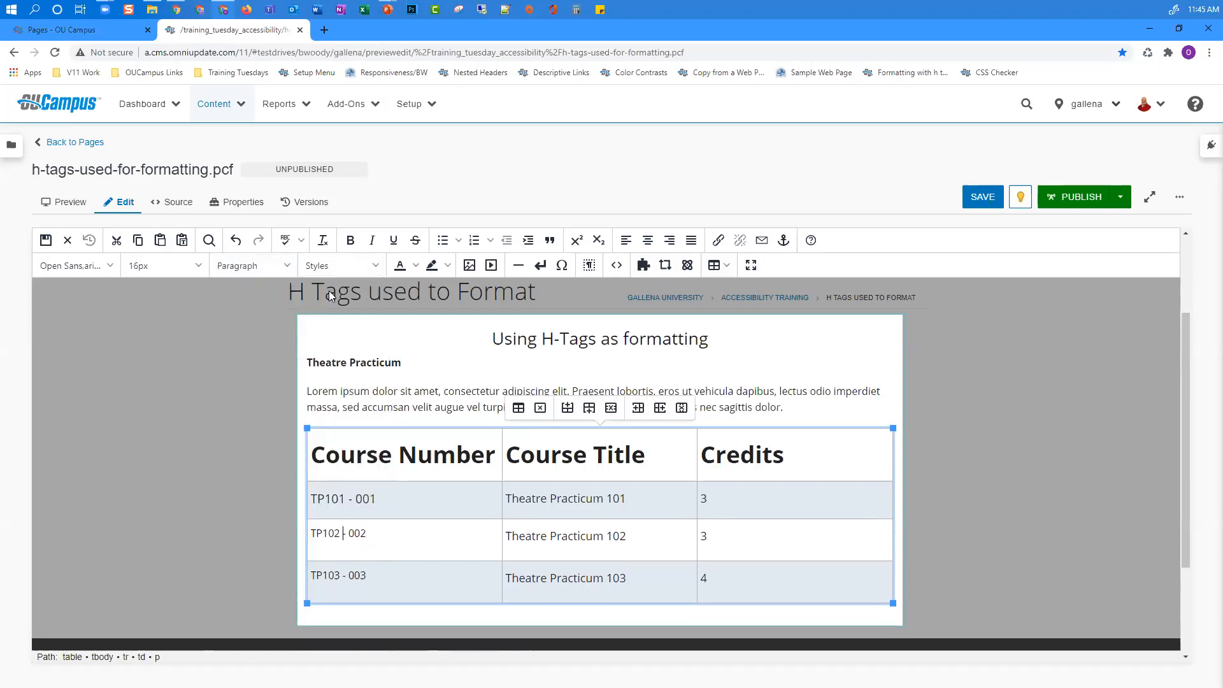
left_click(332, 265)
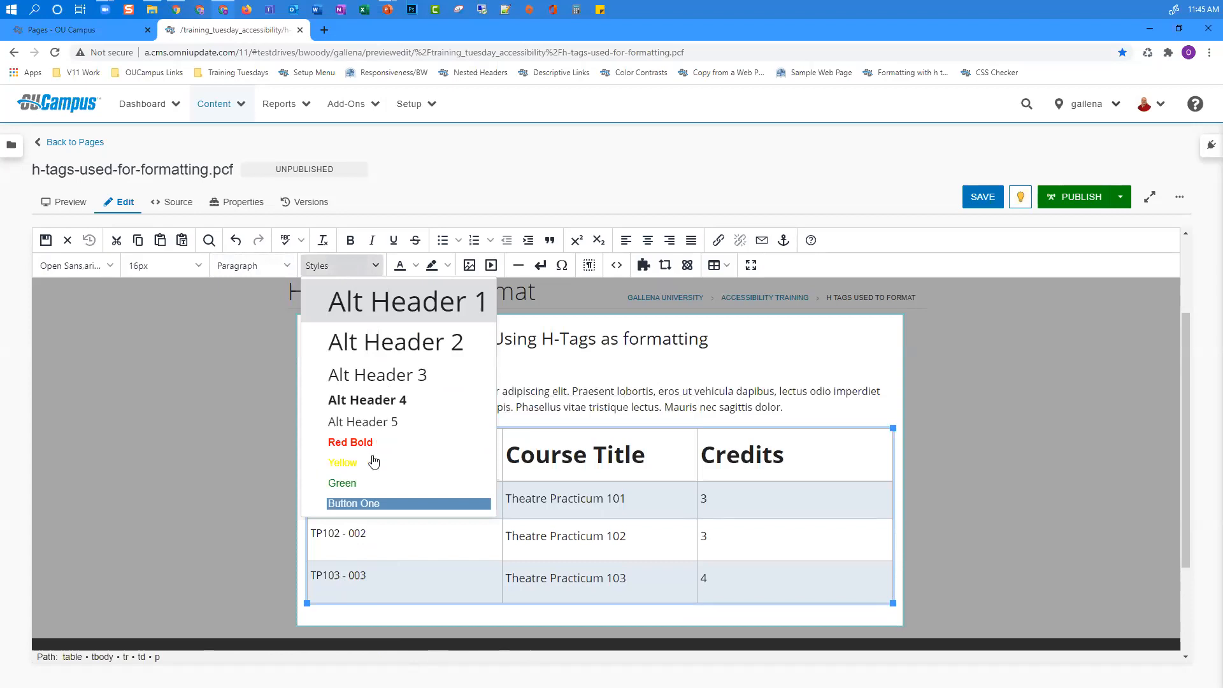
left_click(374, 423)
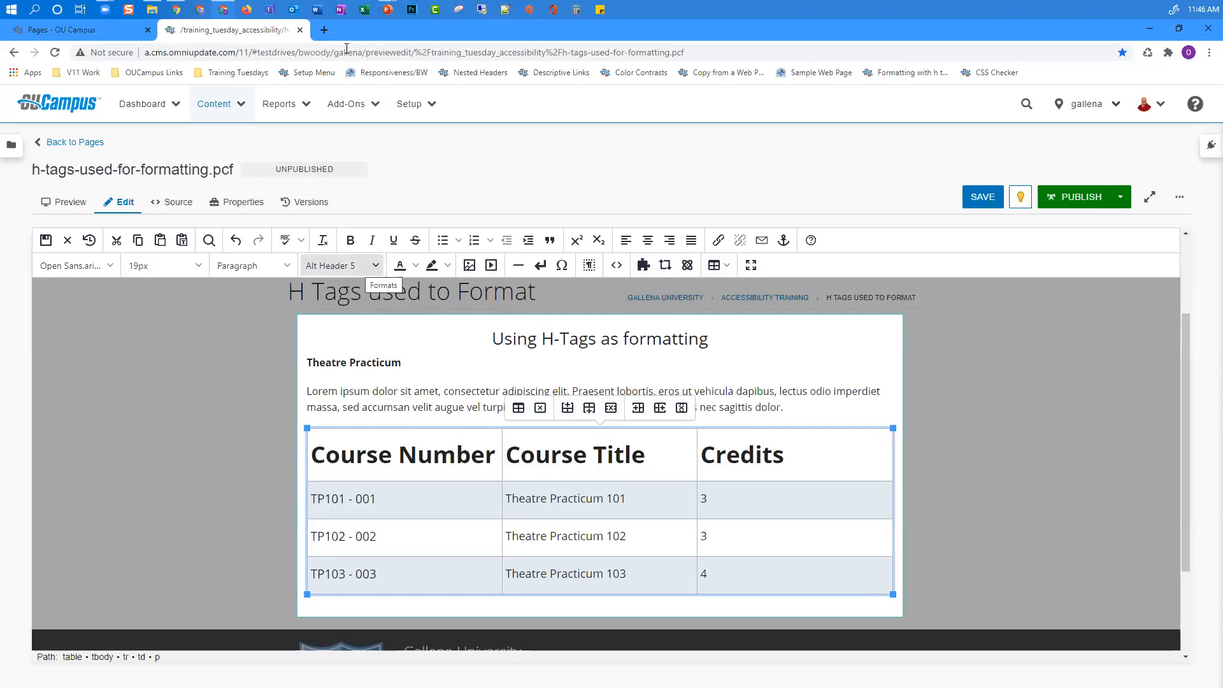
Step: Open the site's Pages list in a new browser tab and switch to it
left_click(276, 107)
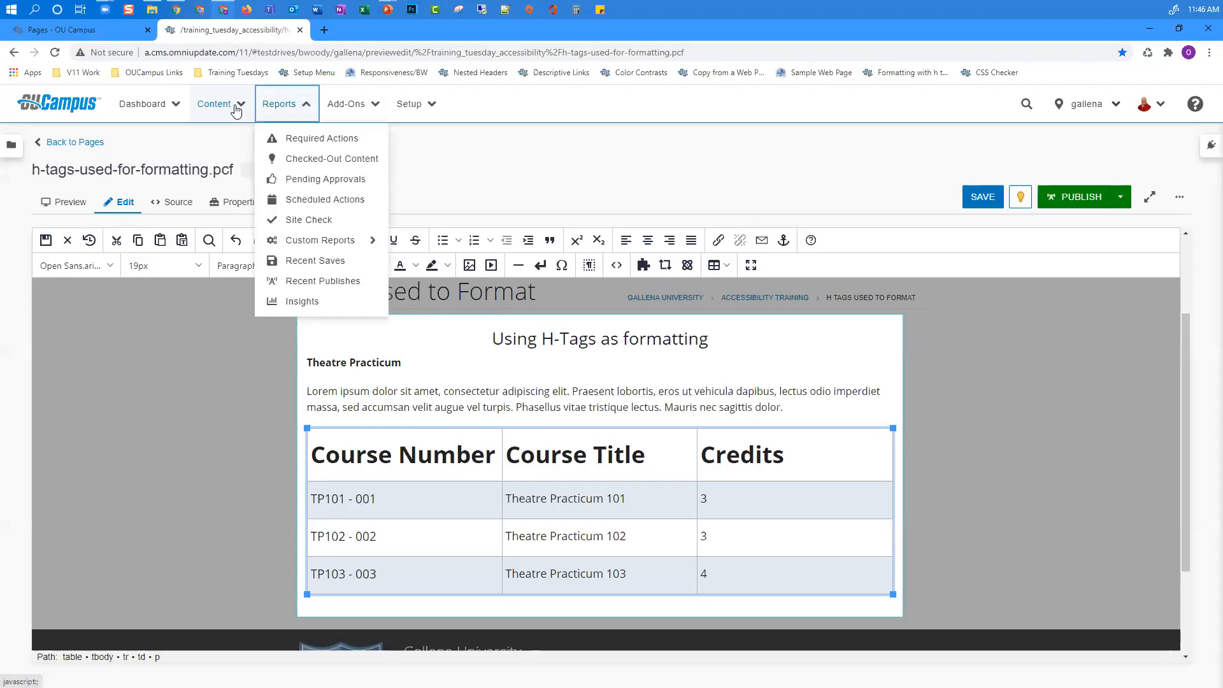
left_click(239, 105)
right_click(236, 142)
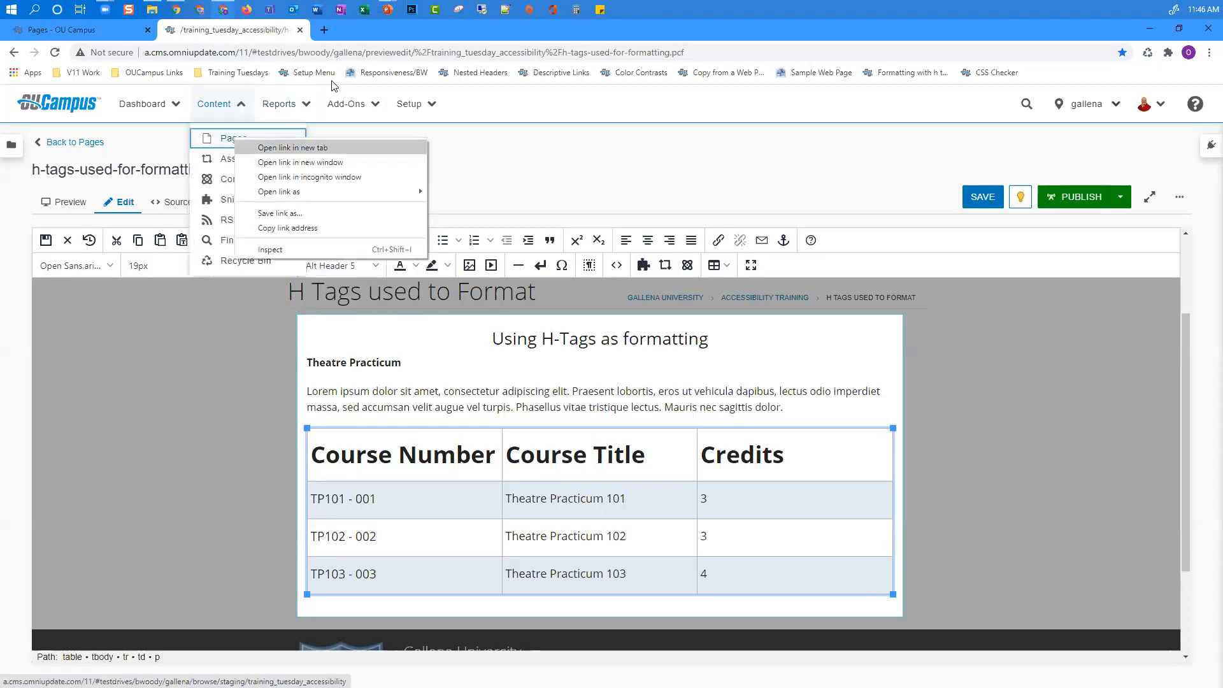
left_click(267, 148)
left_click(364, 32)
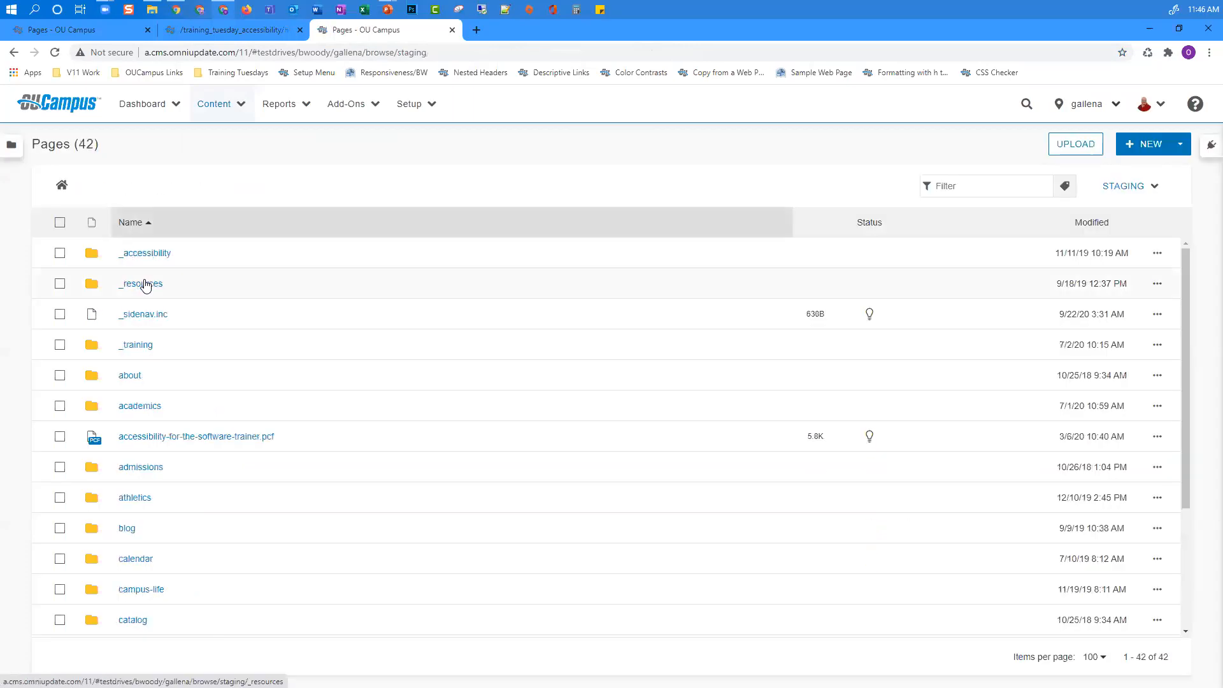
Step: Open the styles.txt file in the _resources/ou/editor folder
left_click(145, 285)
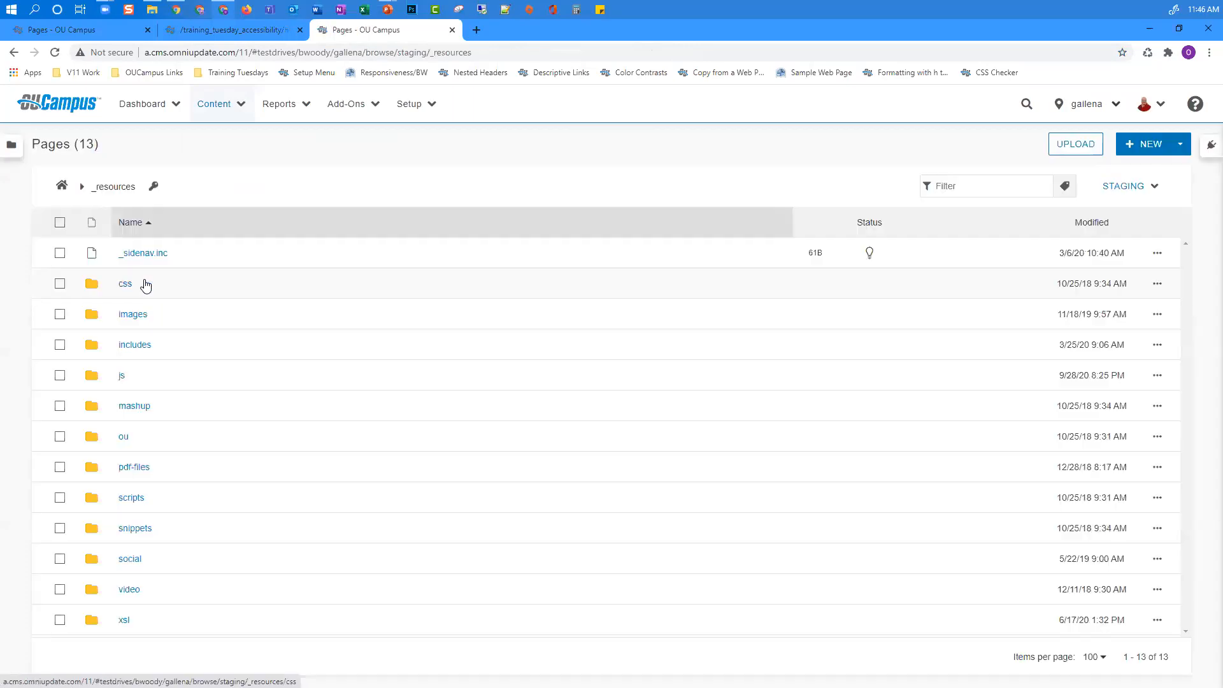
left_click(125, 444)
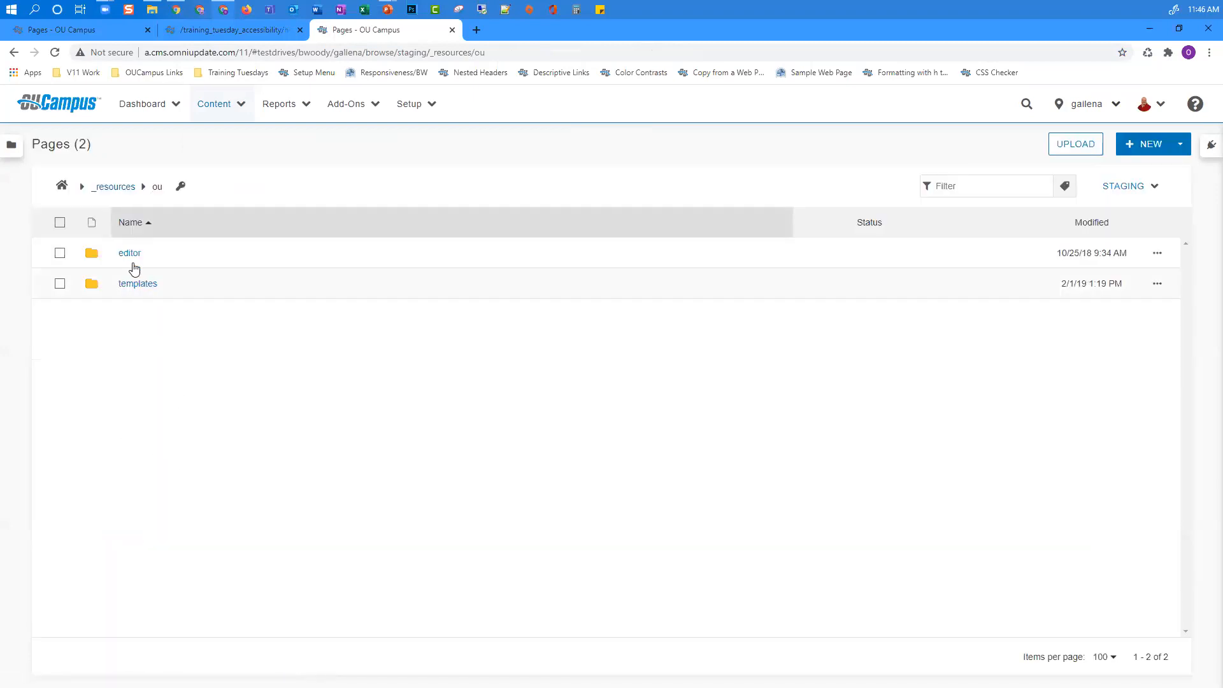
left_click(132, 257)
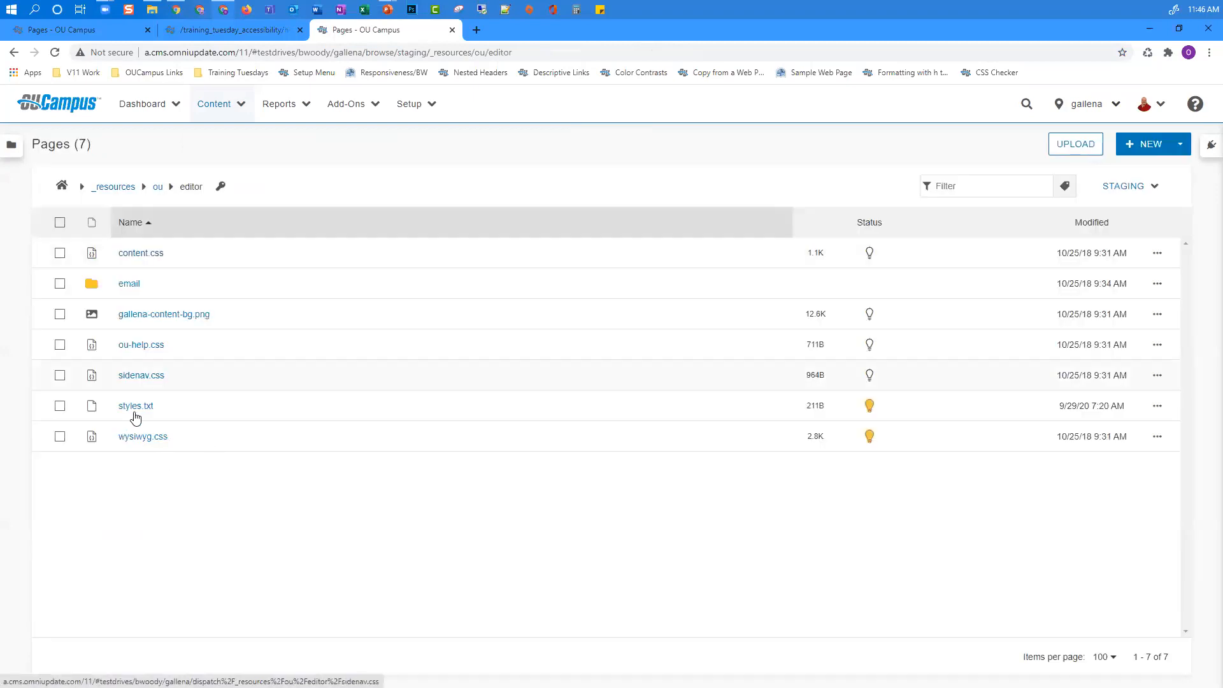
left_click(135, 411)
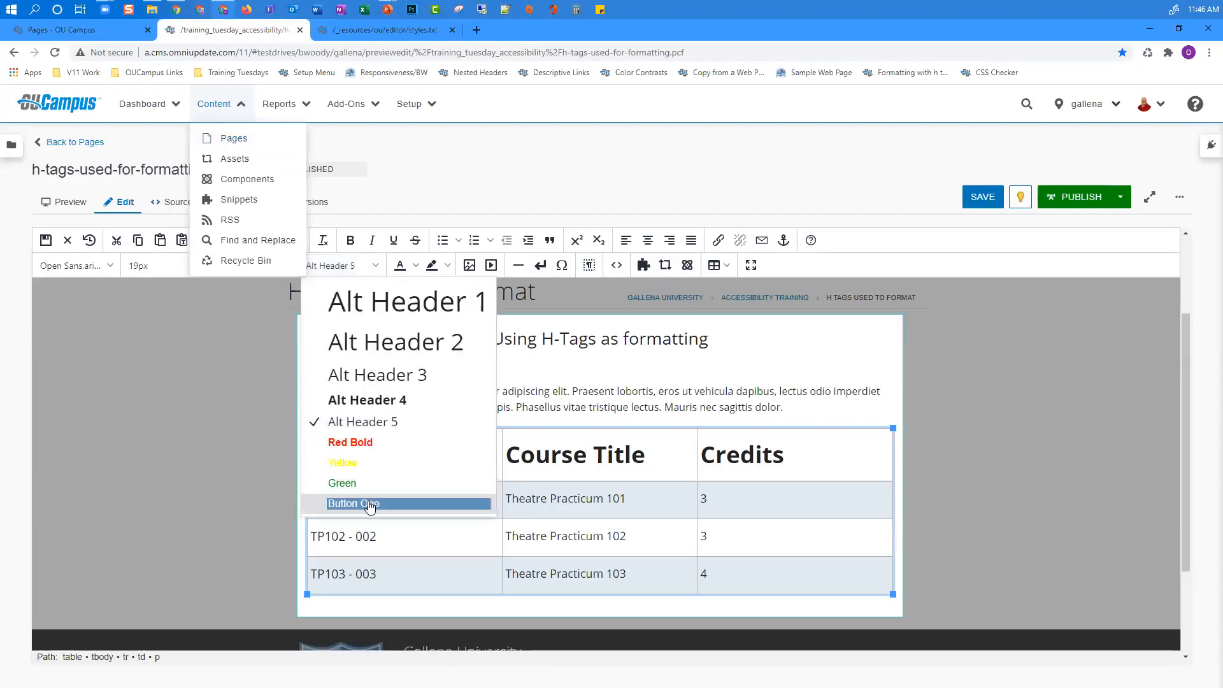
Step: Compare the class entries in styles.txt, starting with .header1, with the styles offered in the page editor
left_click(363, 32)
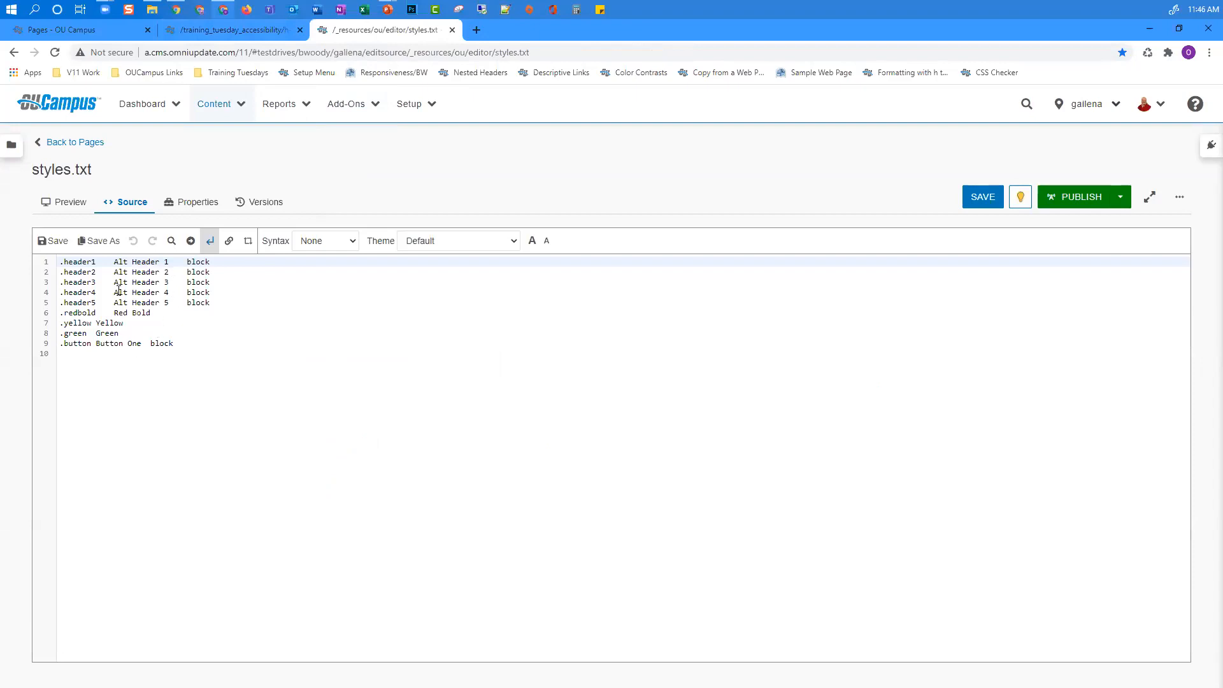
left_click_drag(95, 261, 61, 261)
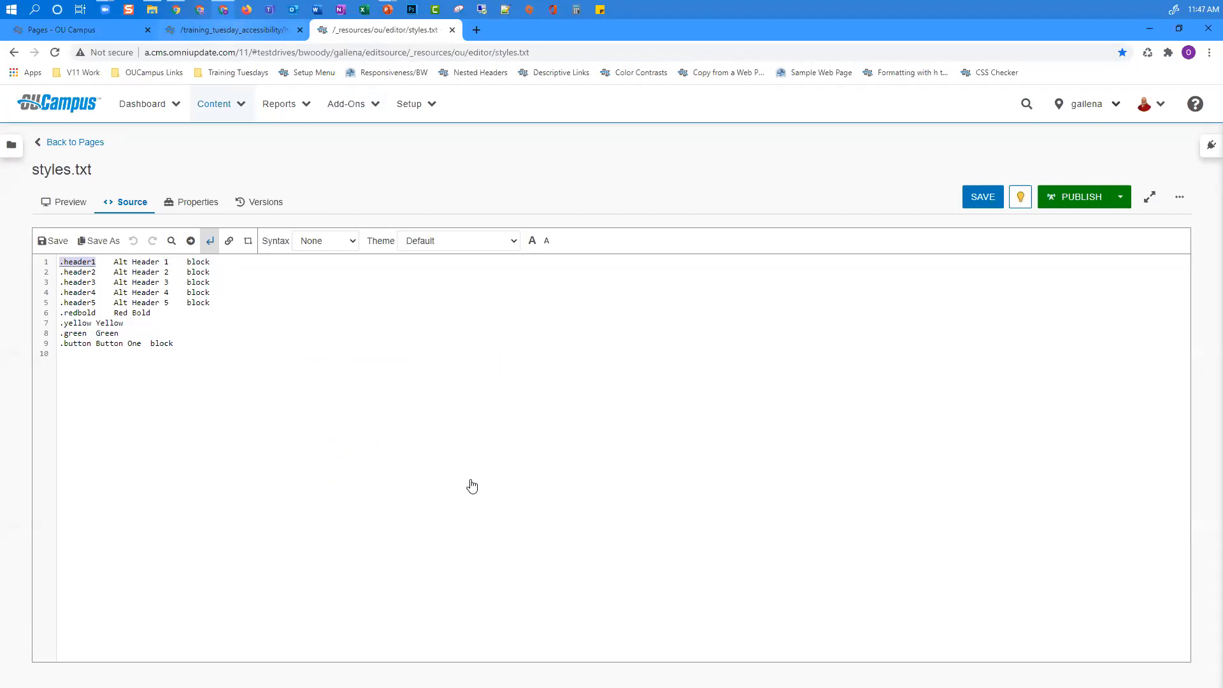
key("ctrl+shift+Tab")
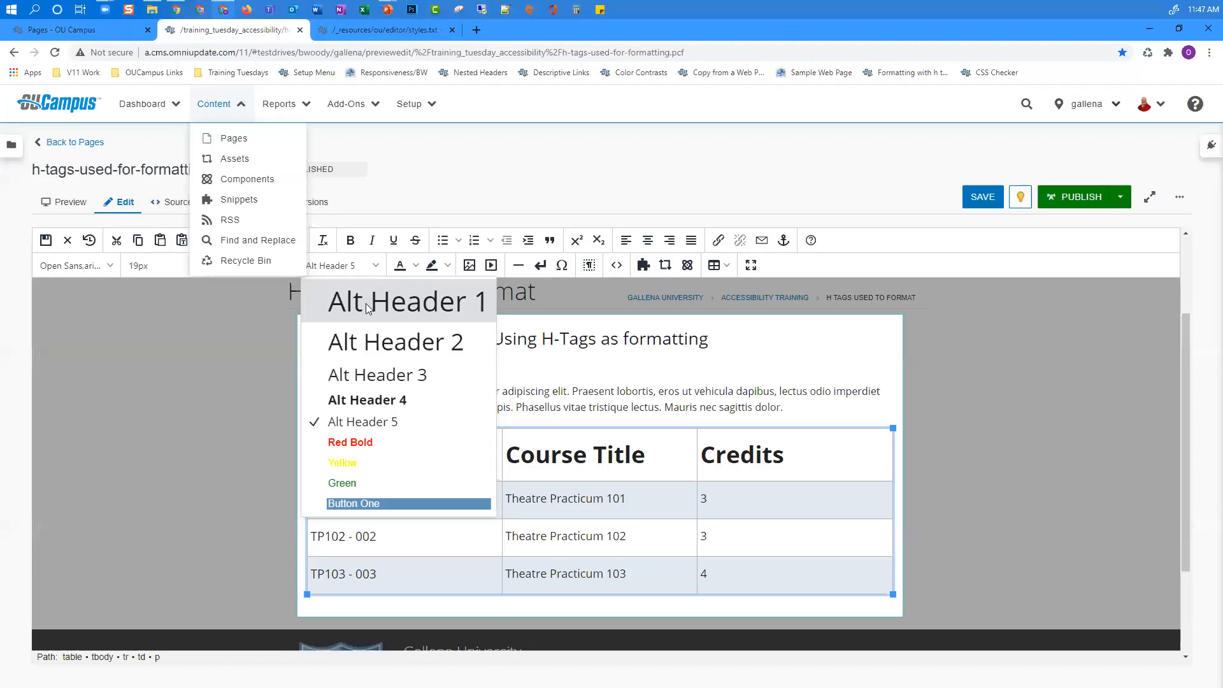
Step: Close the open menus in the page editor and save the changes to h-tags-used-for-formatting.pcf
key("Escape")
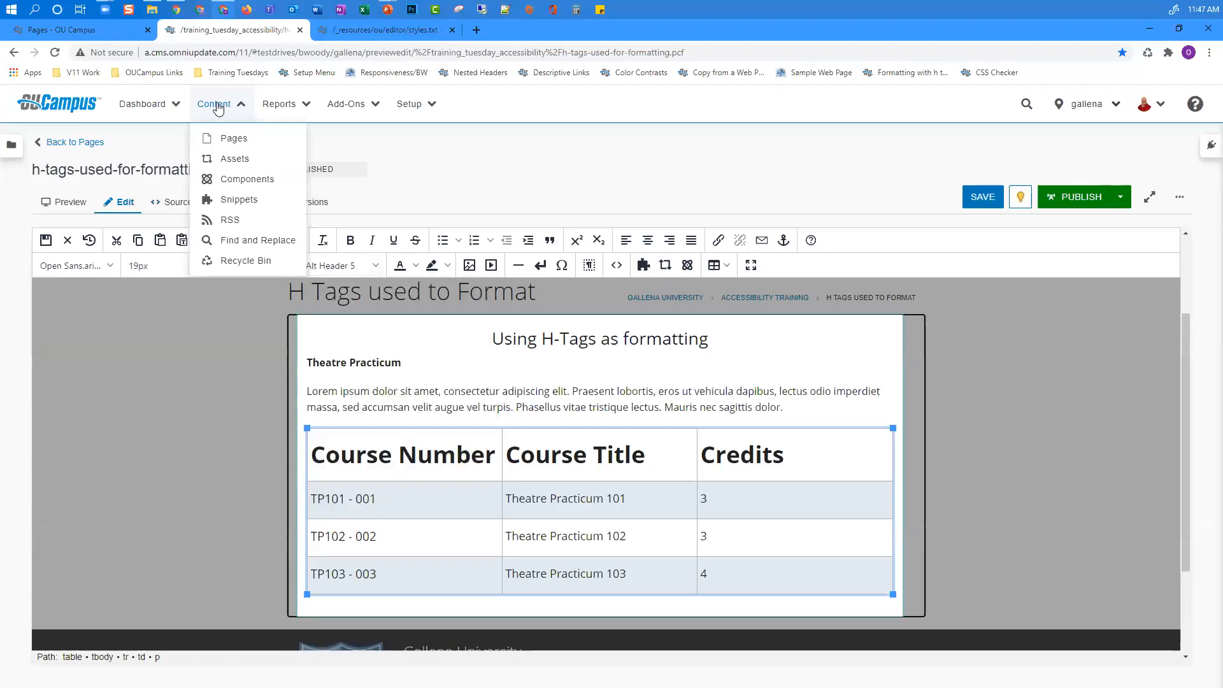
left_click(219, 105)
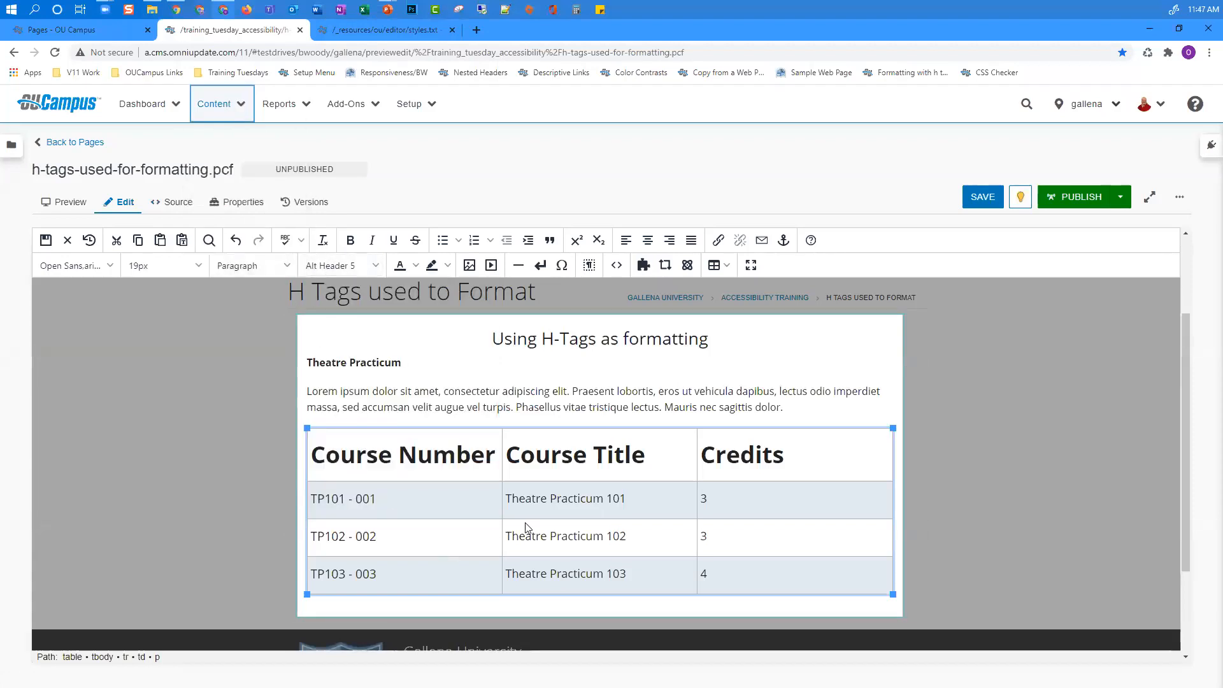
left_click(975, 359)
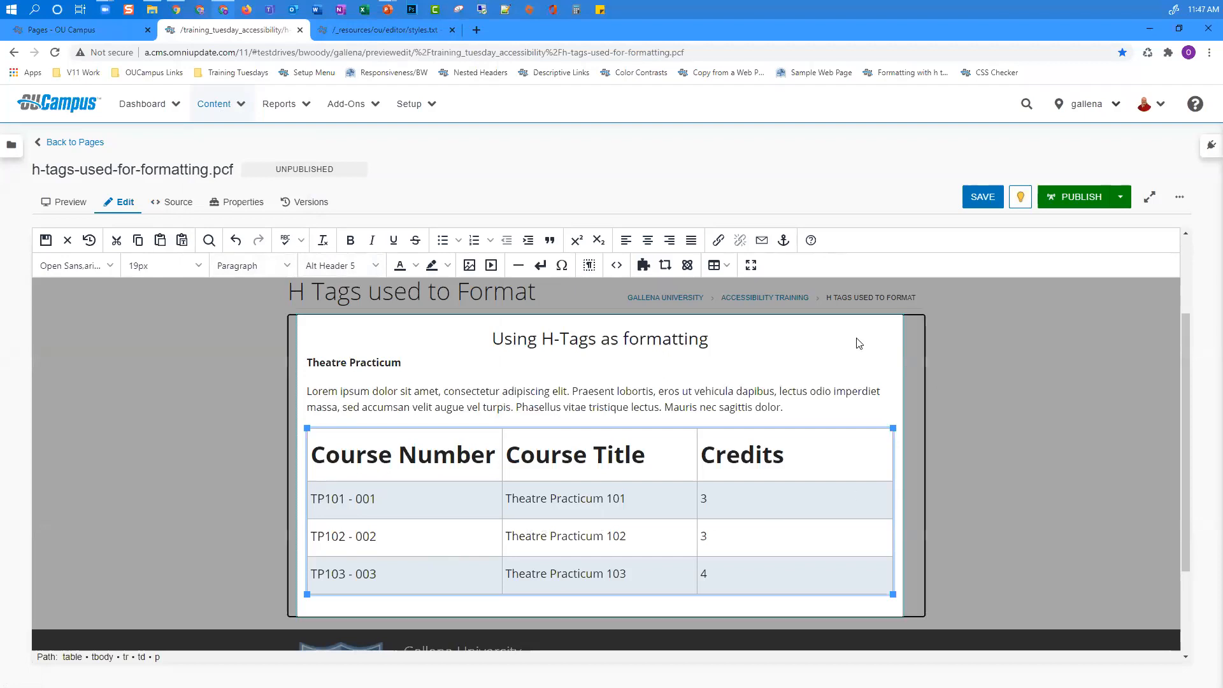
left_click(978, 200)
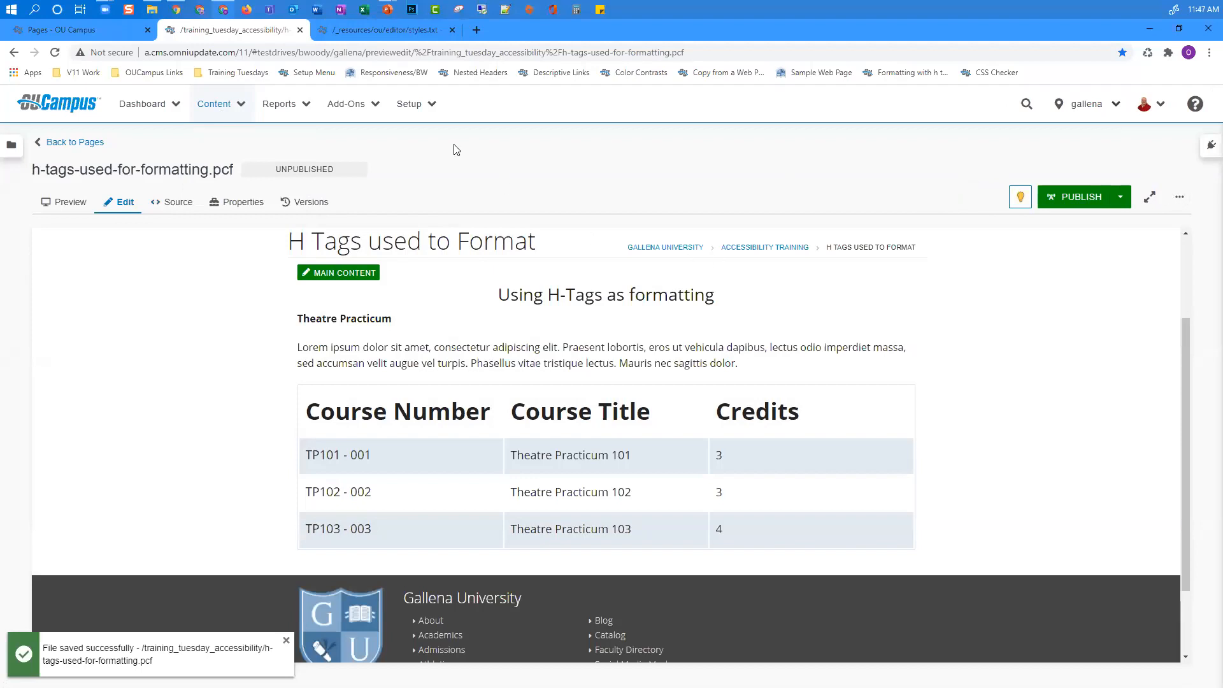
Step: Close the styles.txt tab and open the site's Accessibility report in Insights
left_click(452, 30)
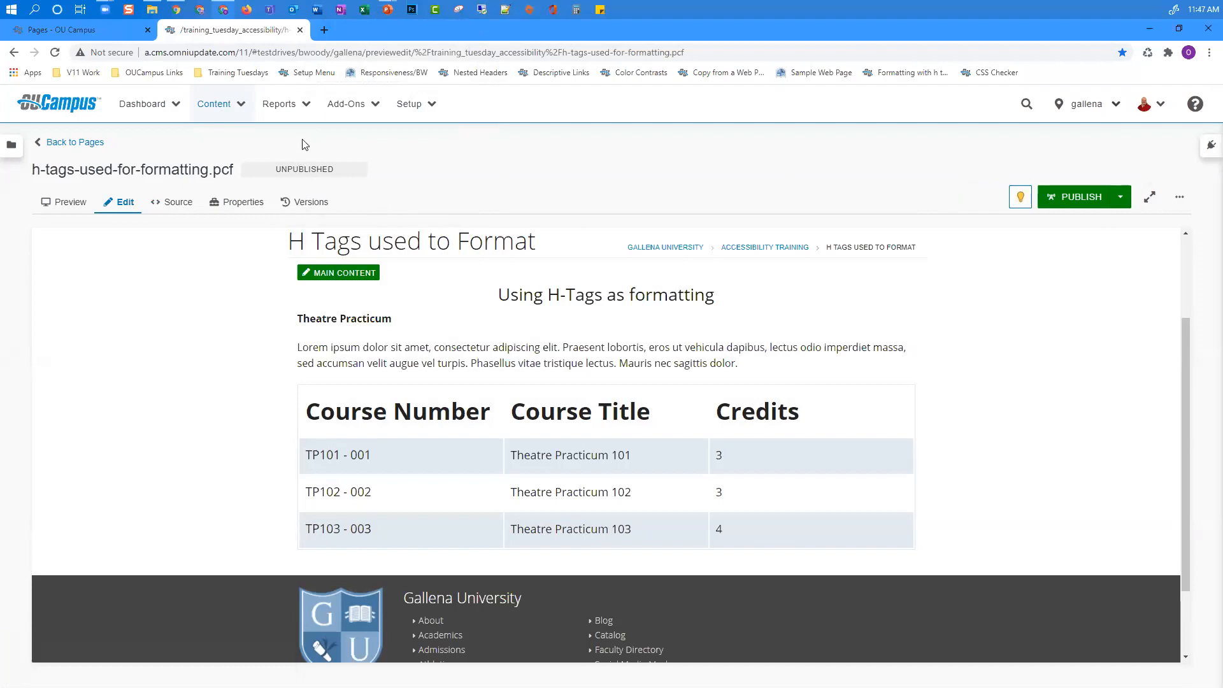
left_click(307, 111)
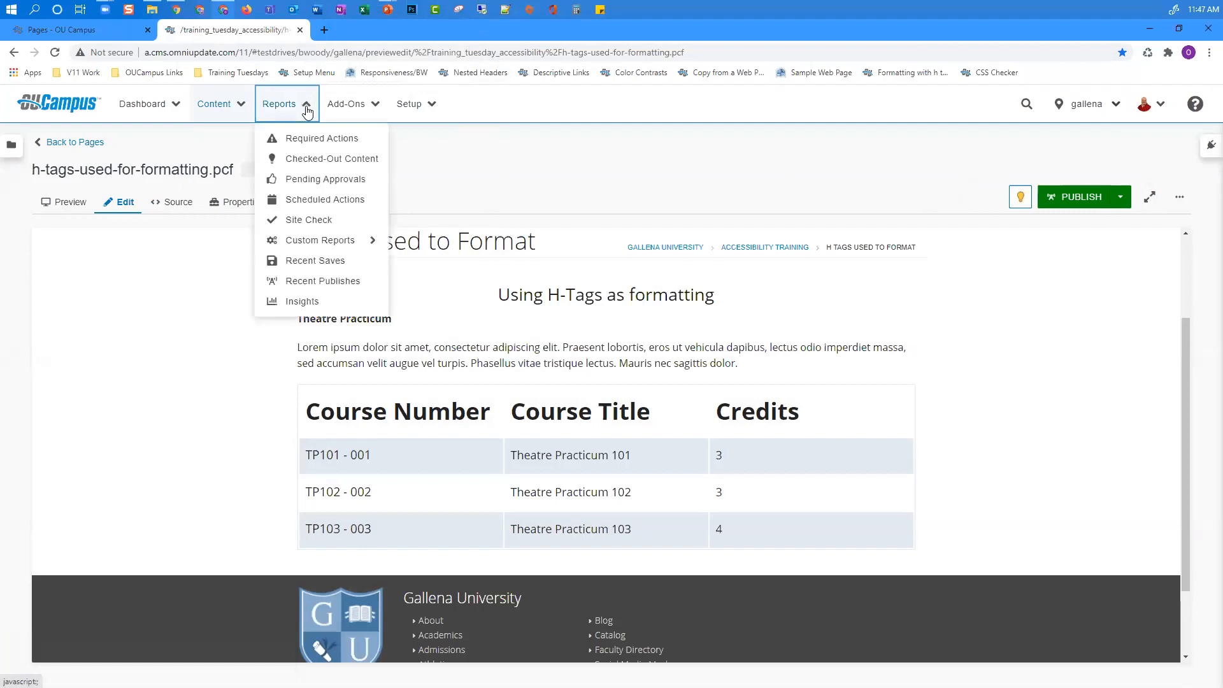
left_click(309, 306)
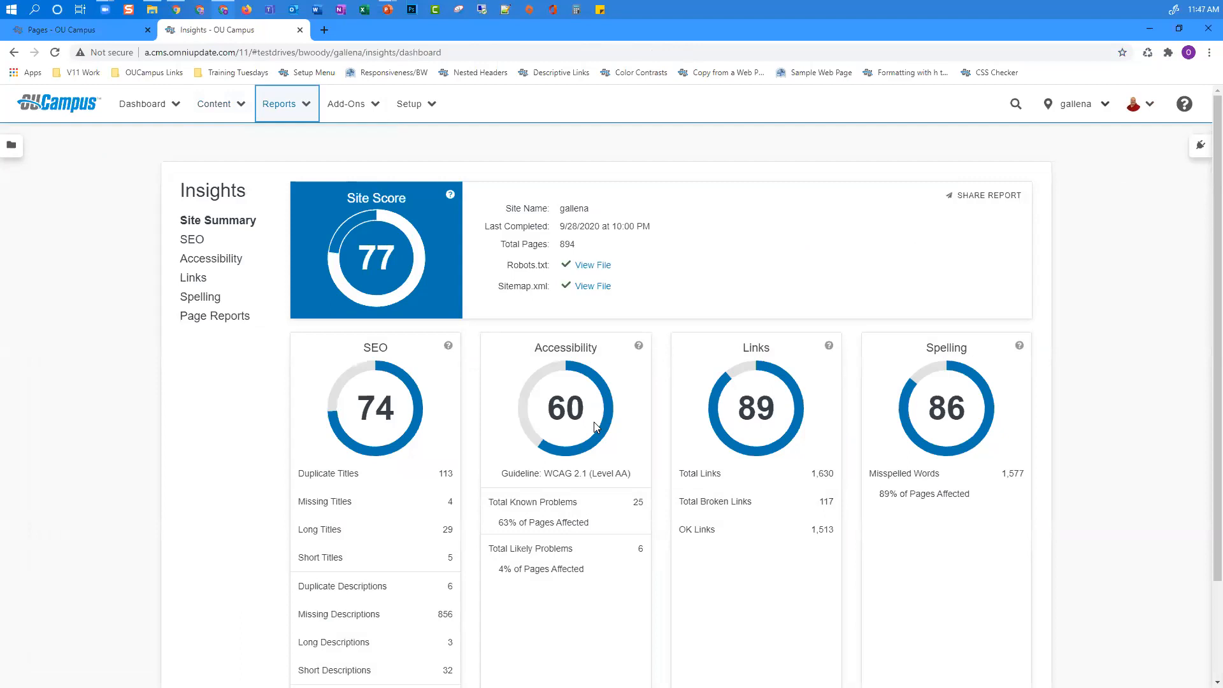
left_click(213, 265)
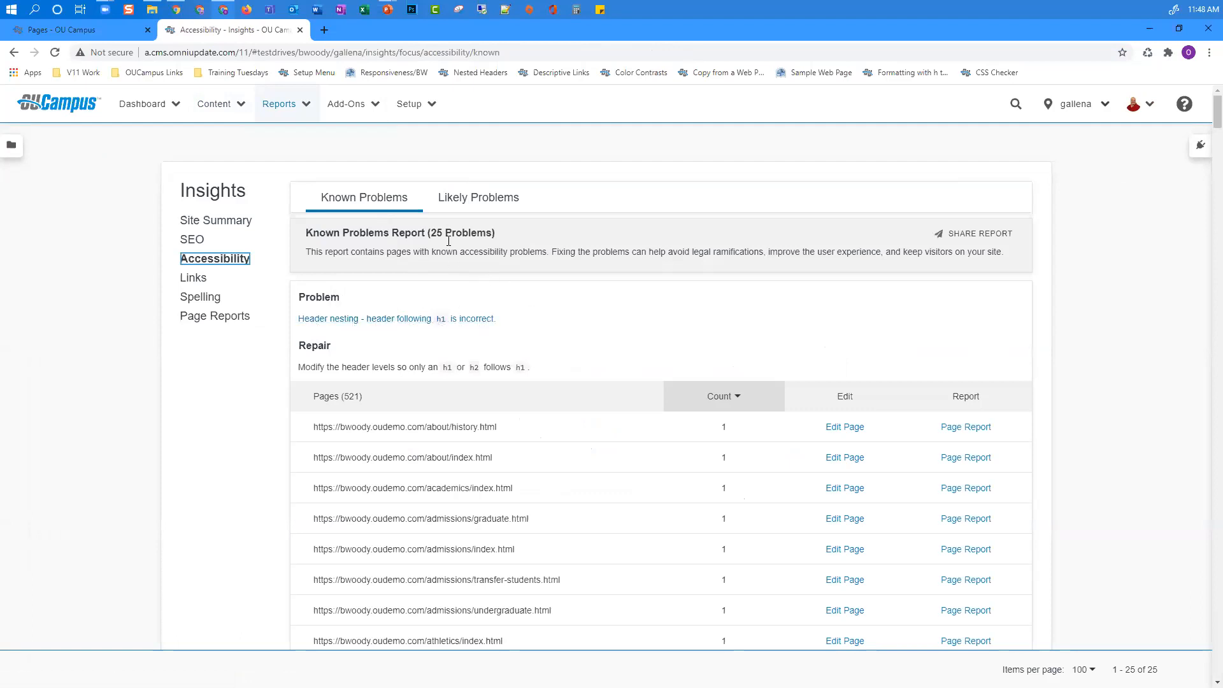
Step: Look through the Known Problems report, including header nesting, colour contrast, empty anchors, missing Alt text and bold elements
scroll(541, 261, "down", 1)
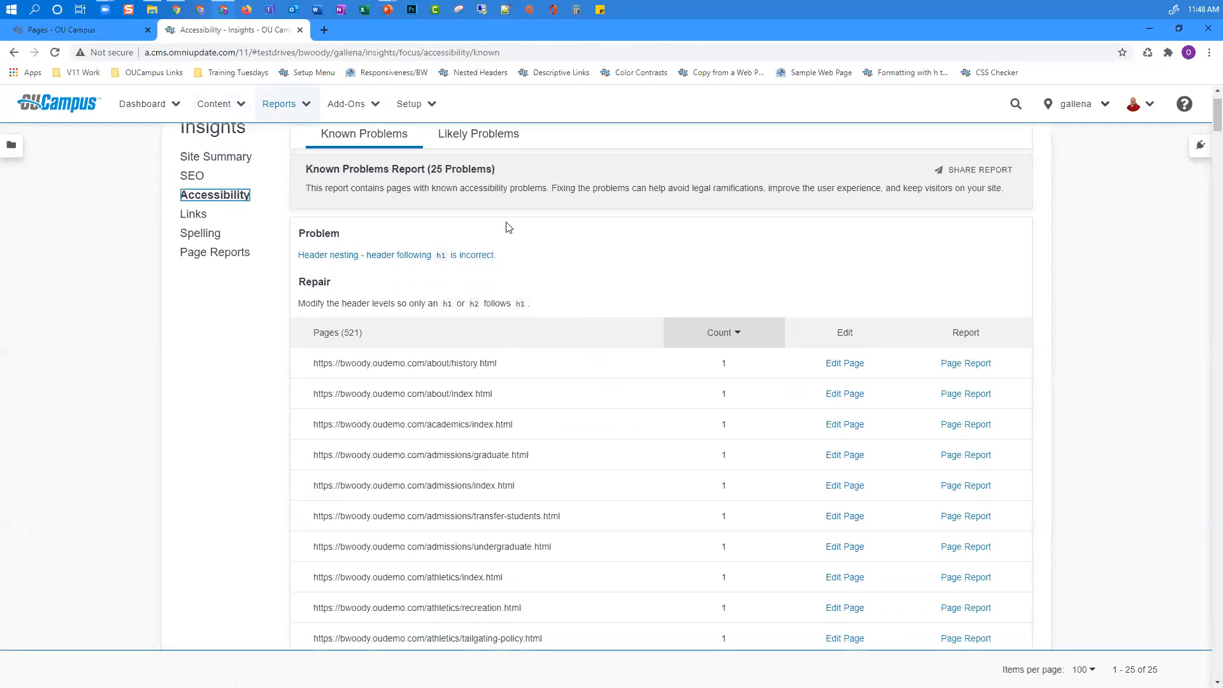
scroll(509, 191, "down", 1)
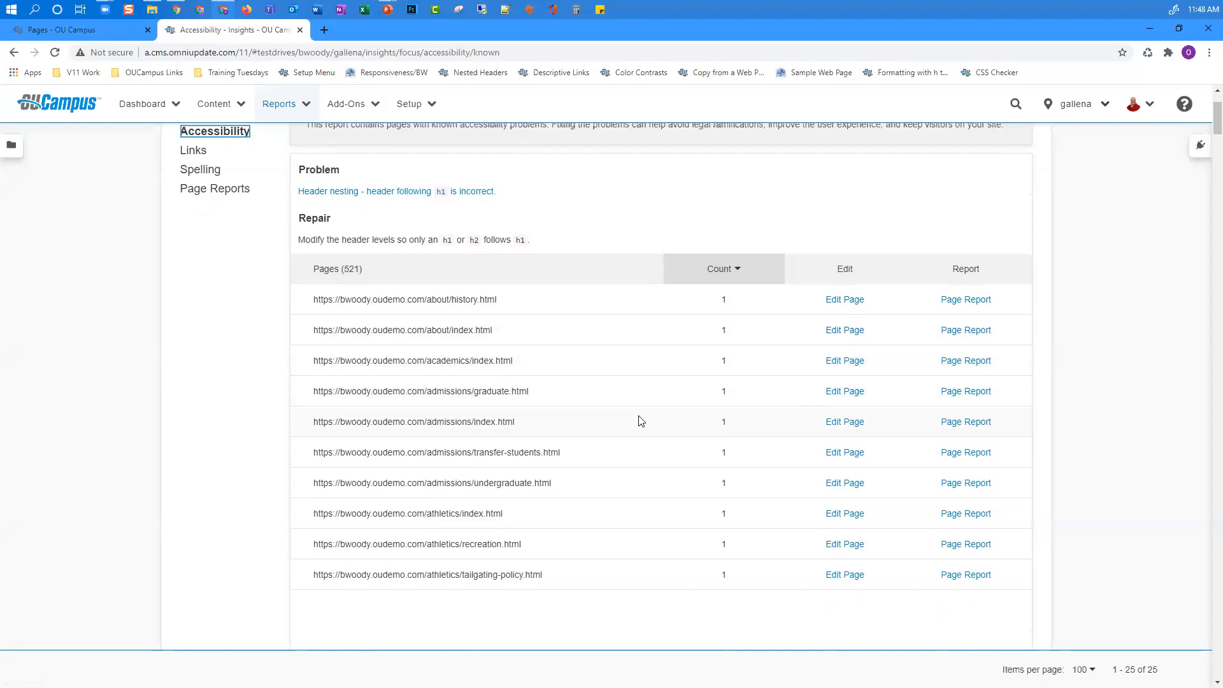
scroll(638, 420, "down", 1)
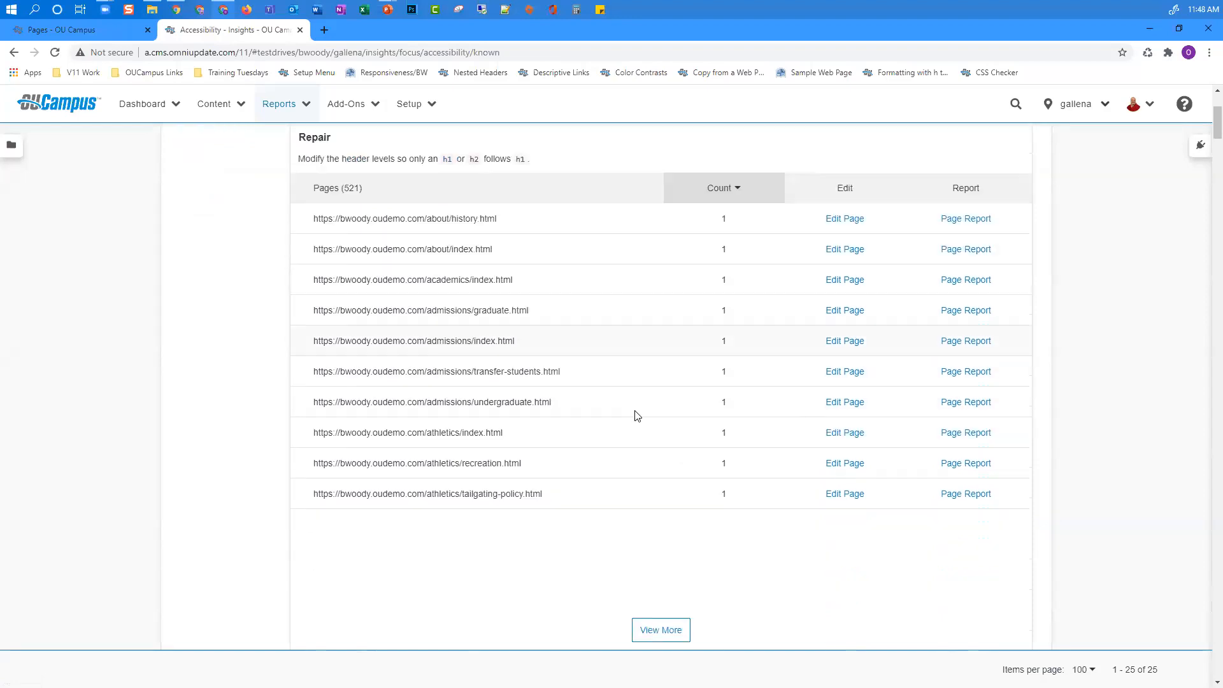
scroll(766, 314, "down", 1)
scroll(840, 300, "up", 3)
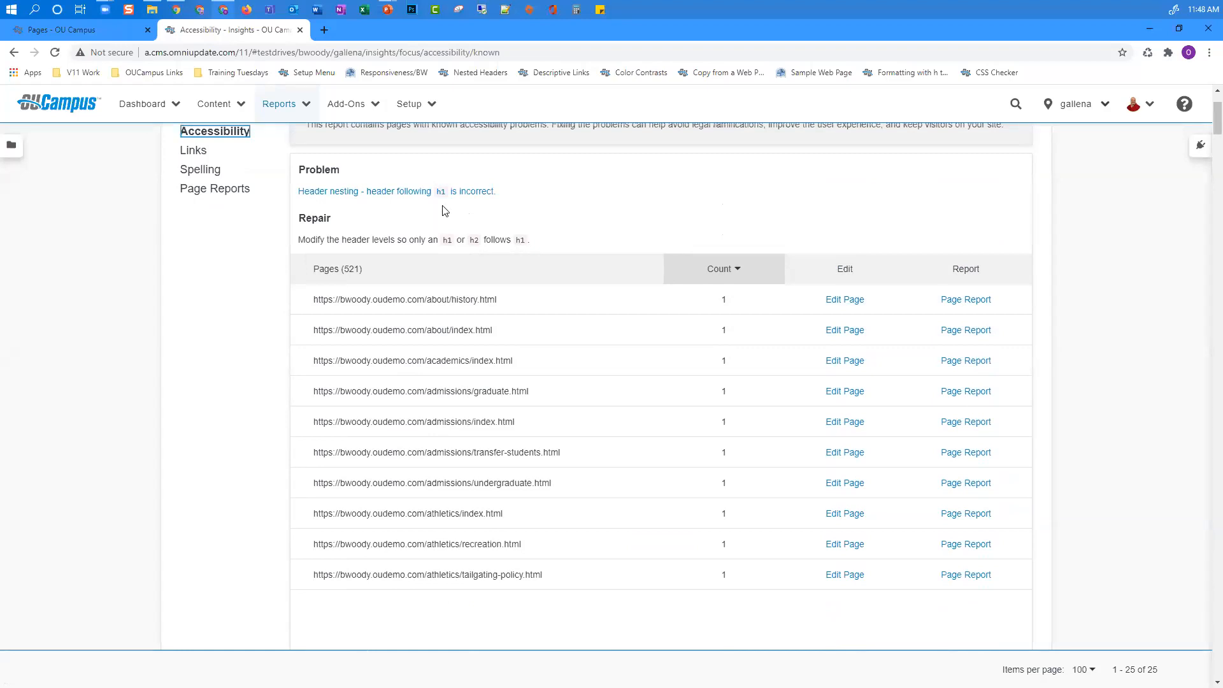
scroll(444, 211, "down", 5)
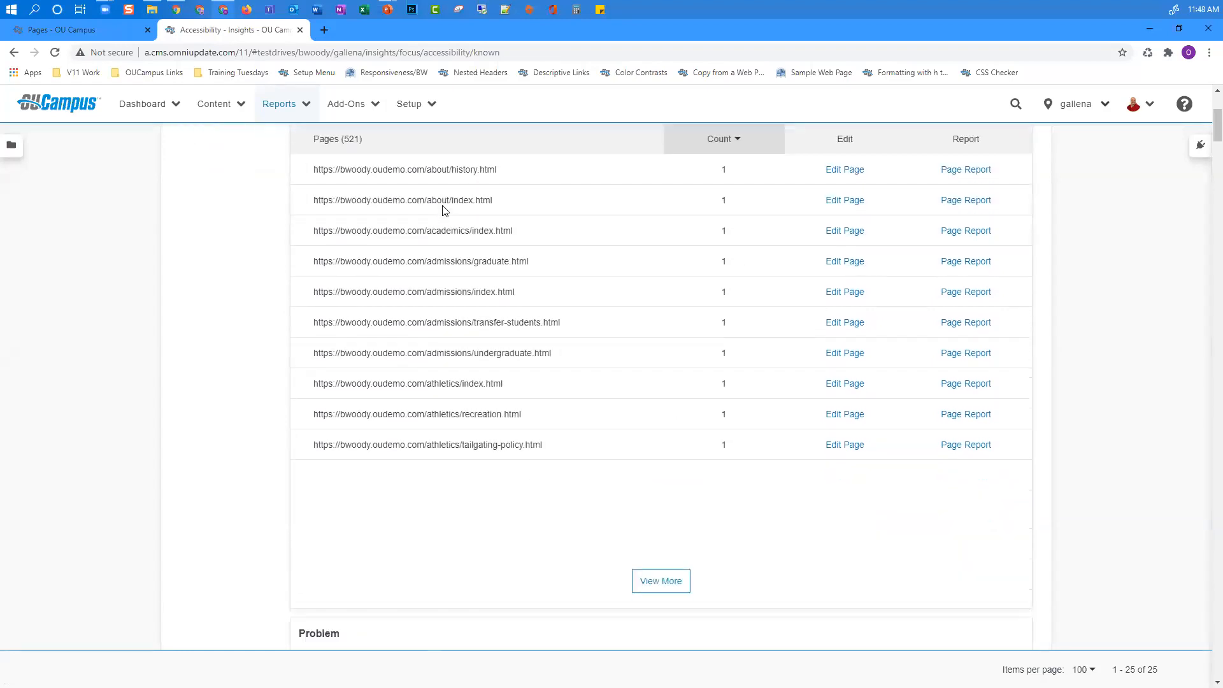
scroll(468, 227, "down", 4)
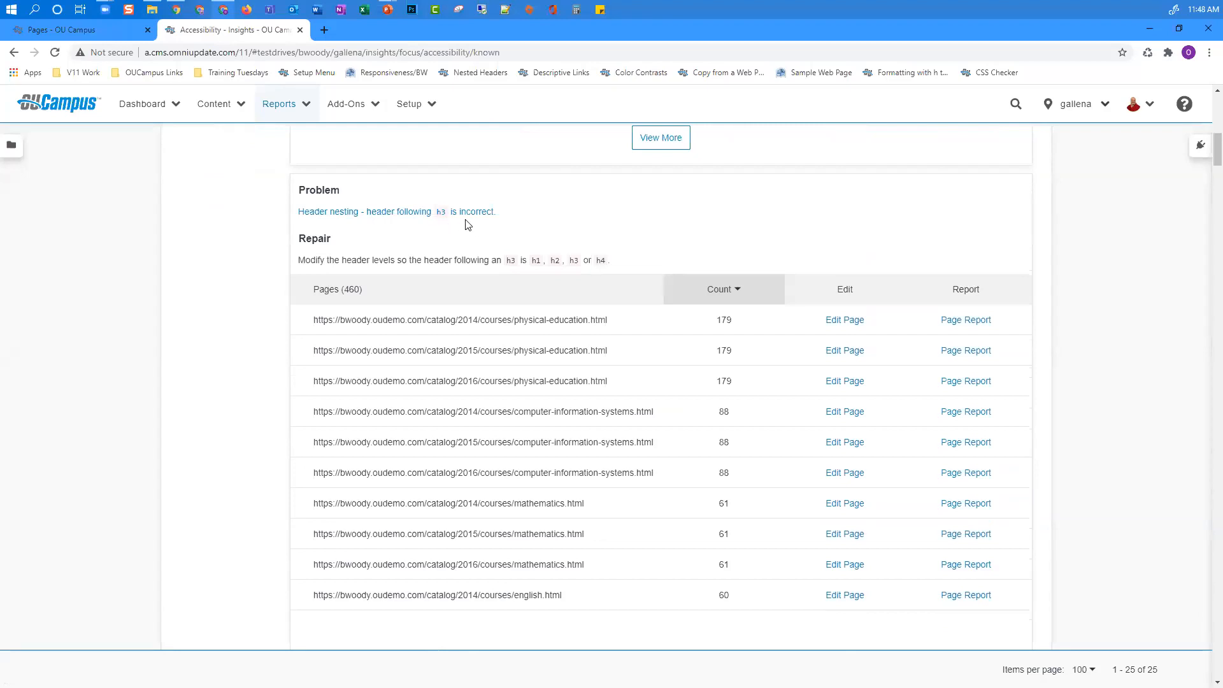
scroll(468, 225, "down", 1)
scroll(465, 223, "down", 3)
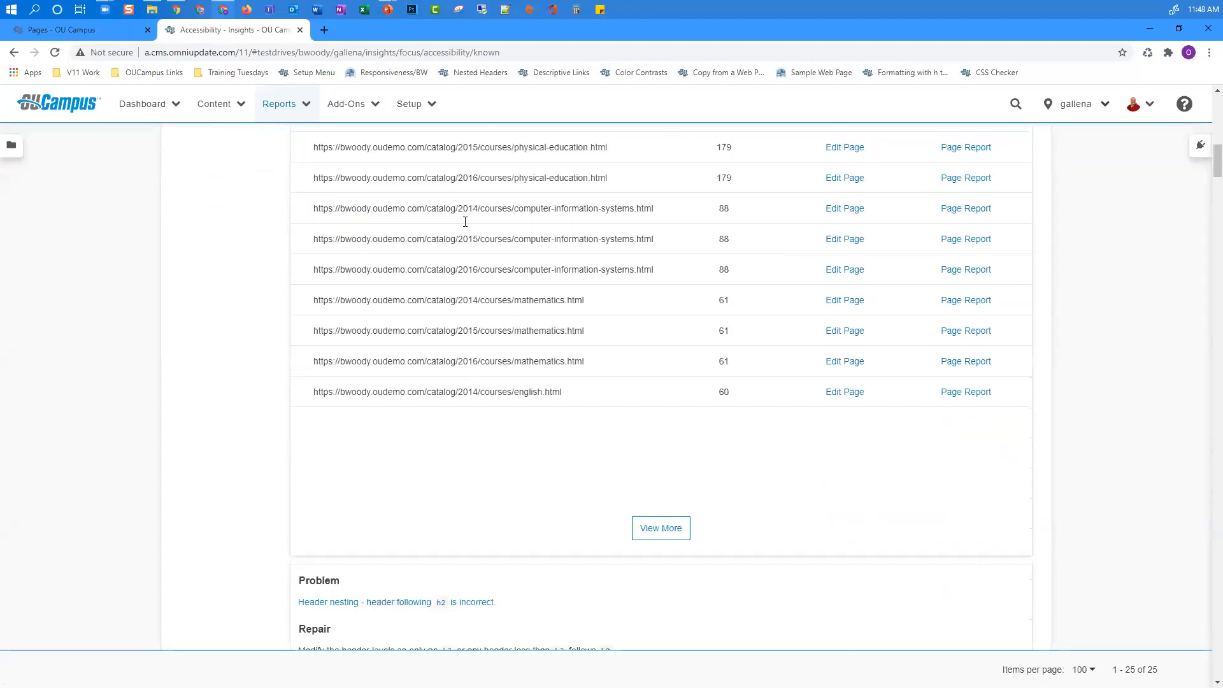
scroll(465, 223, "down", 6)
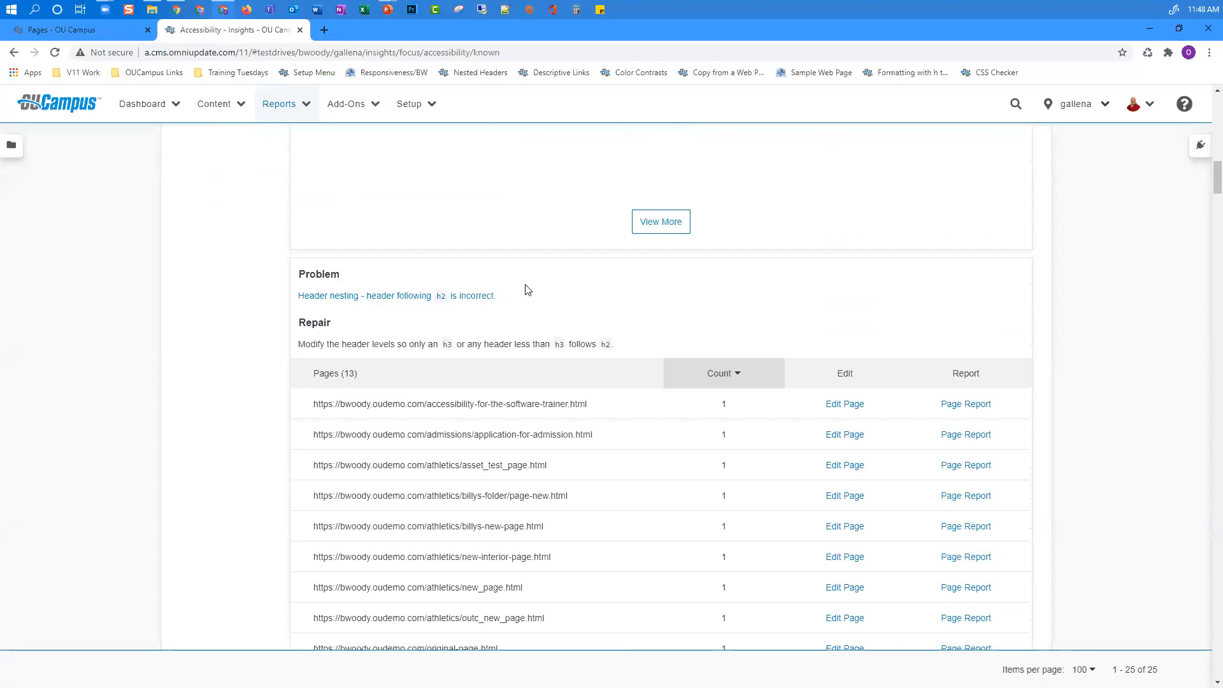
scroll(526, 290, "down", 12)
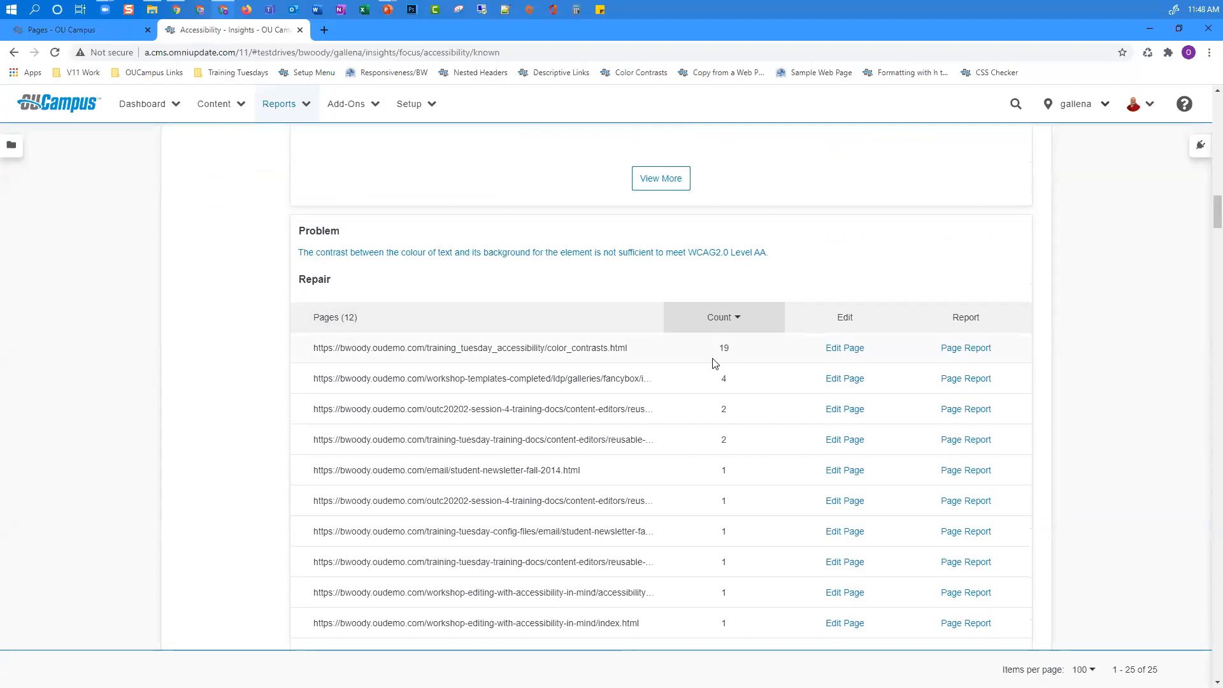
scroll(553, 434, "down", 2)
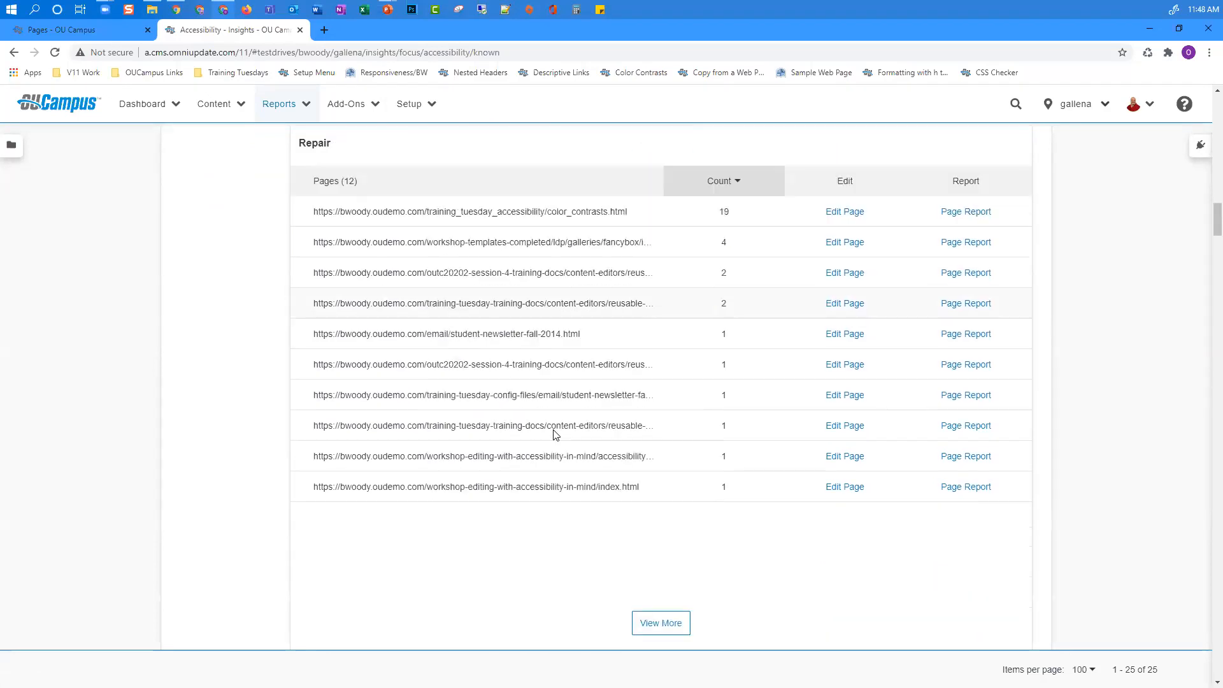
scroll(554, 430, "down", 9)
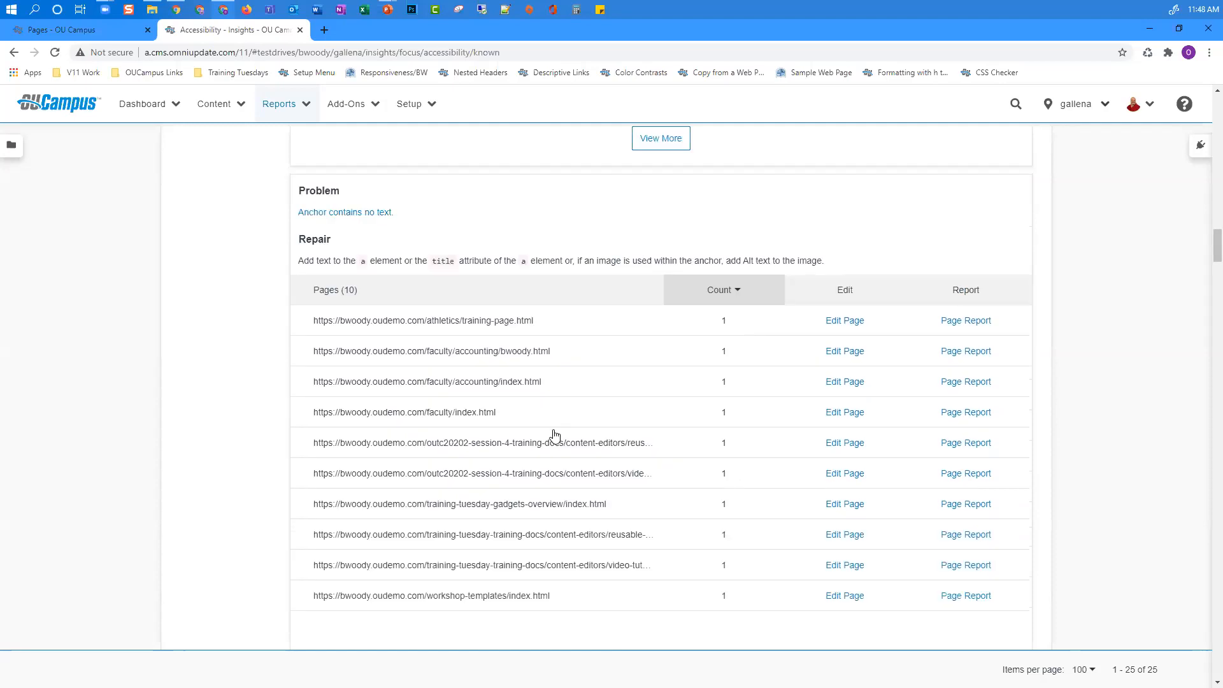
scroll(464, 309, "down", 4)
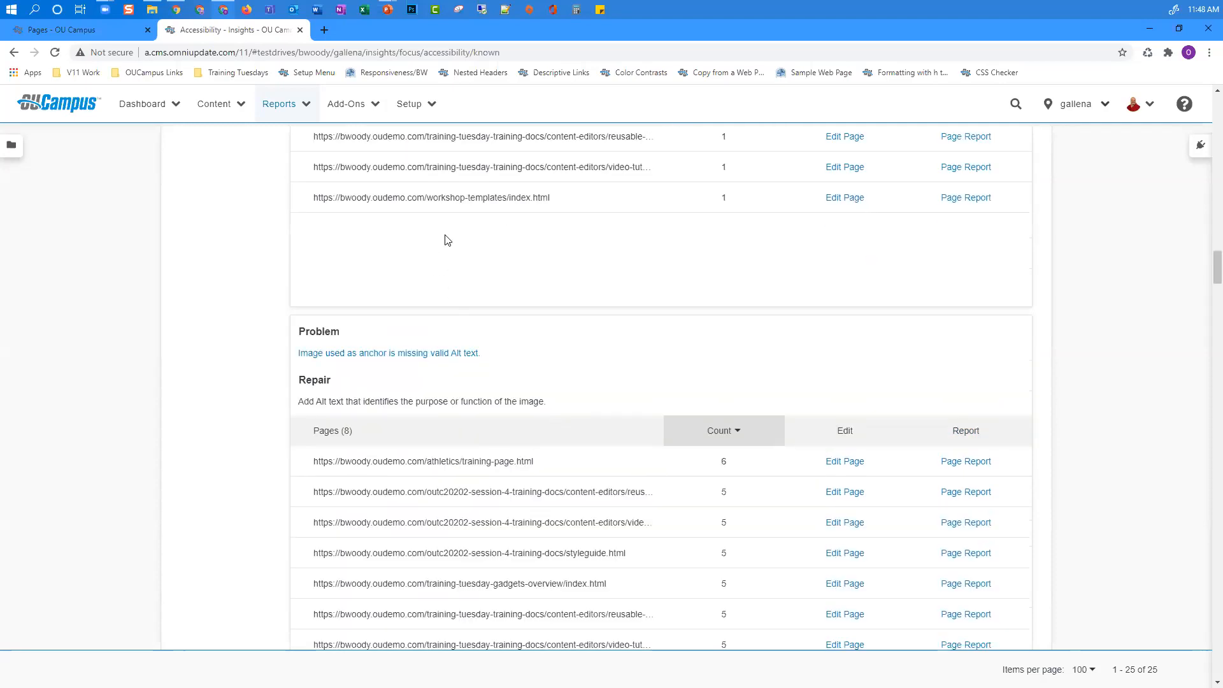
scroll(455, 262, "down", 2)
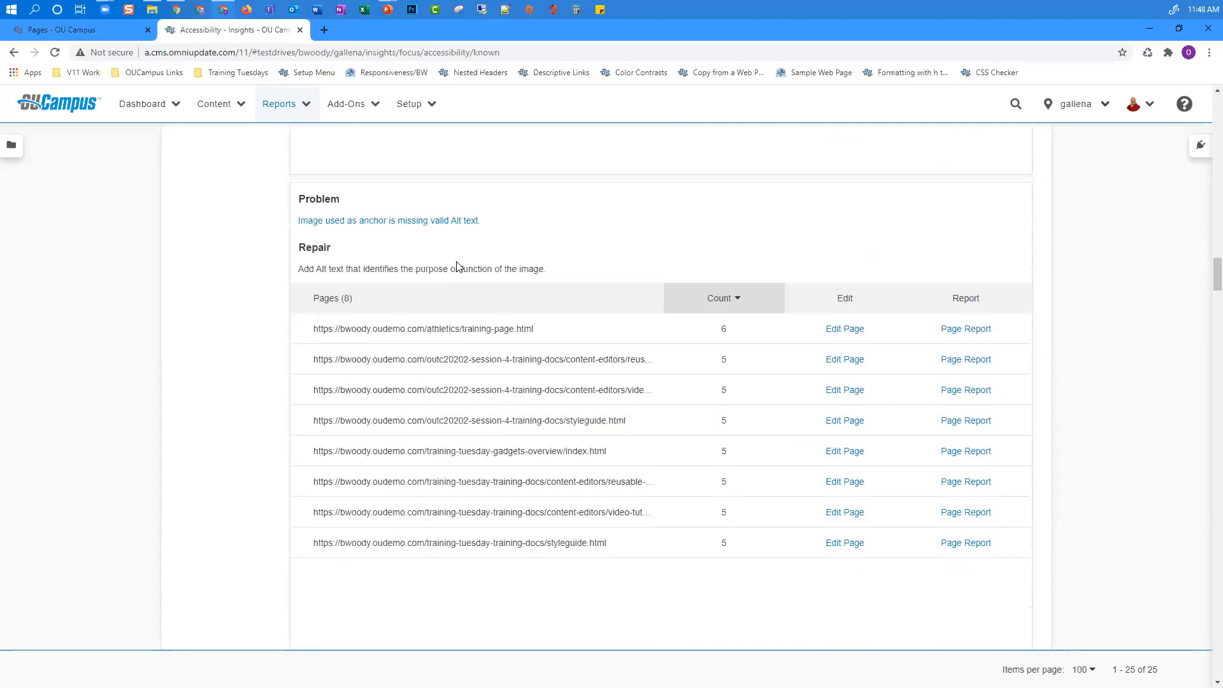
scroll(456, 266, "down", 4)
scroll(456, 265, "down", 15)
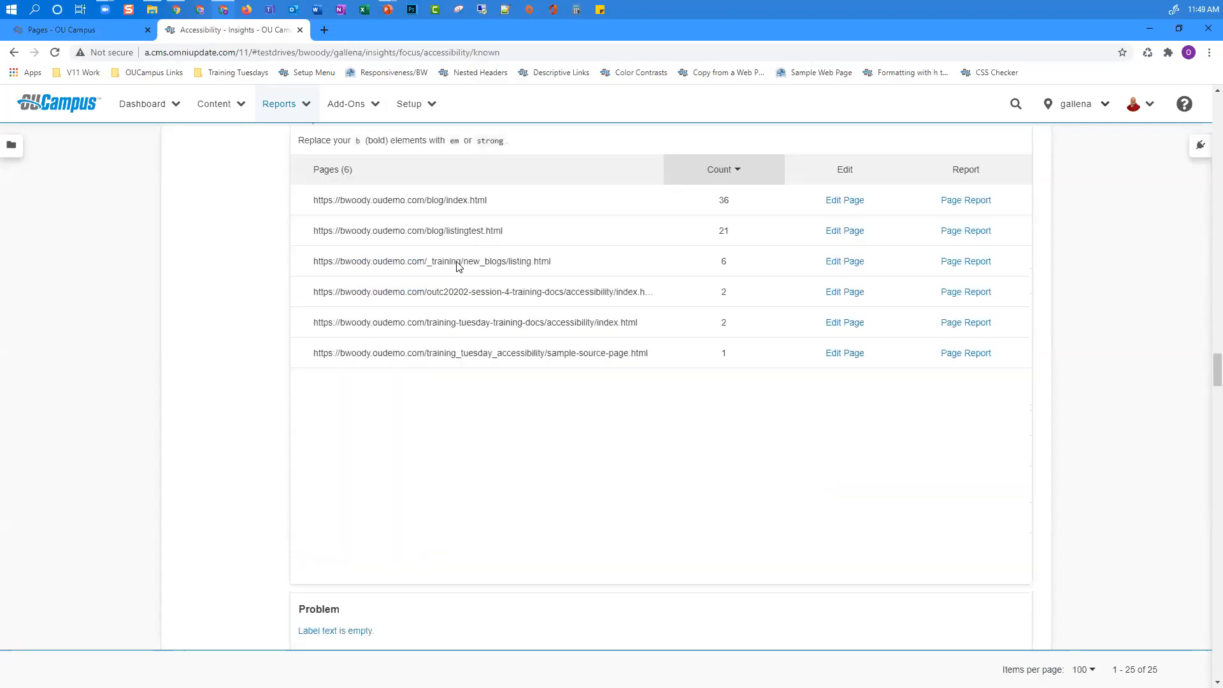
scroll(458, 266, "down", 3)
scroll(457, 266, "up", 20)
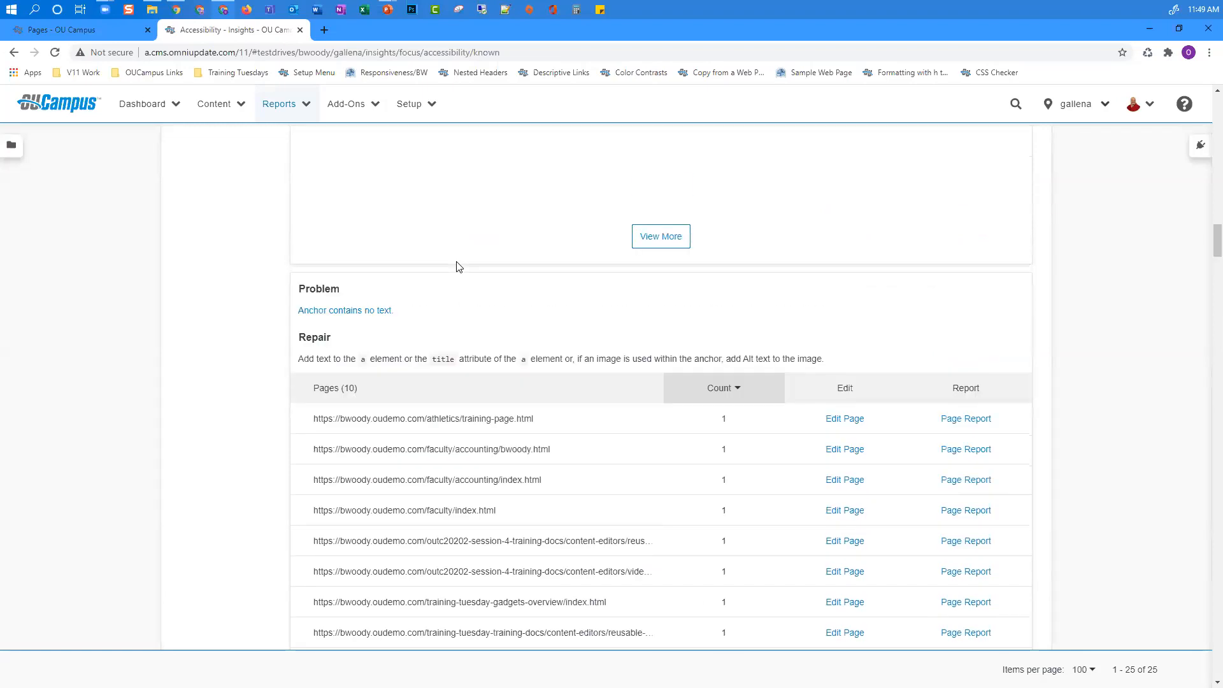
scroll(473, 205, "up", 2)
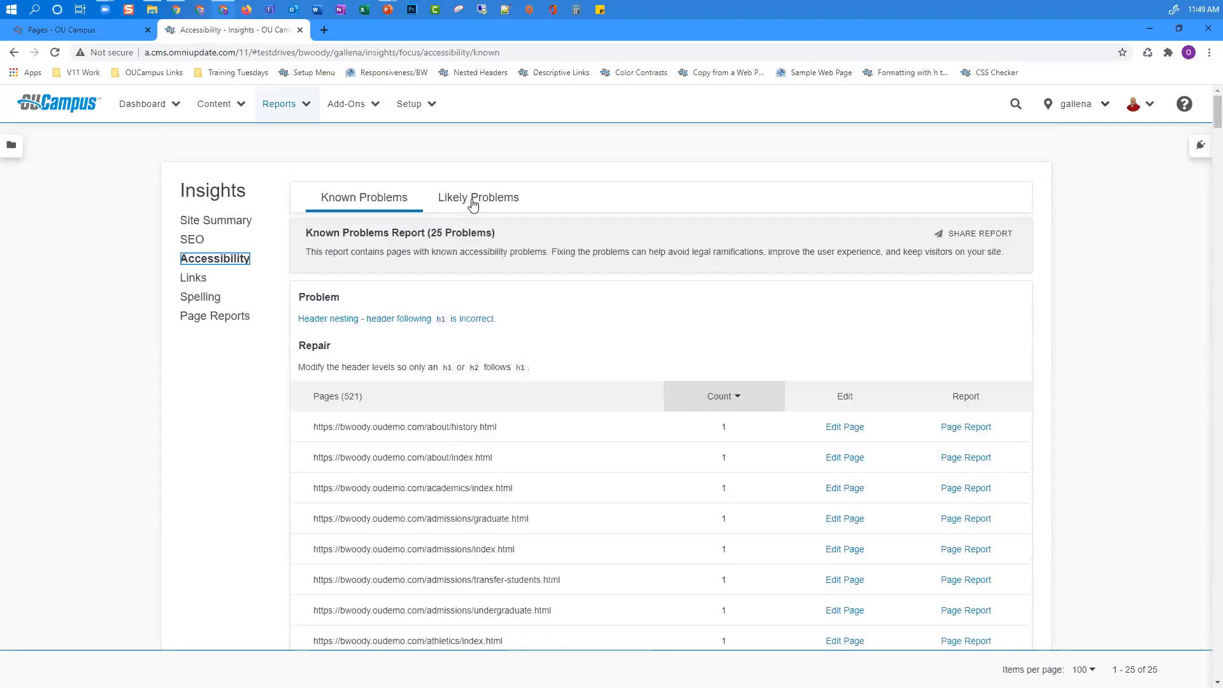
Step: Open the Likely Problems report and review its entries down to the ASCII art skipover link problem
left_click(472, 204)
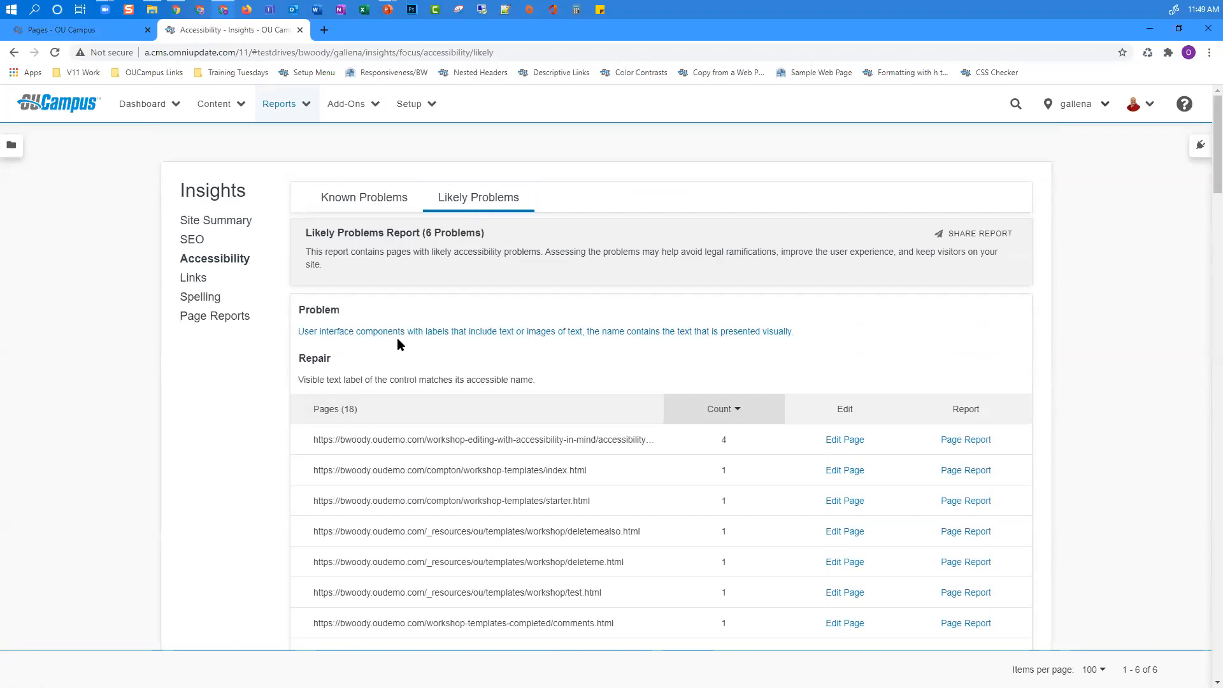
scroll(596, 344, "down", 1)
scroll(437, 439, "down", 1)
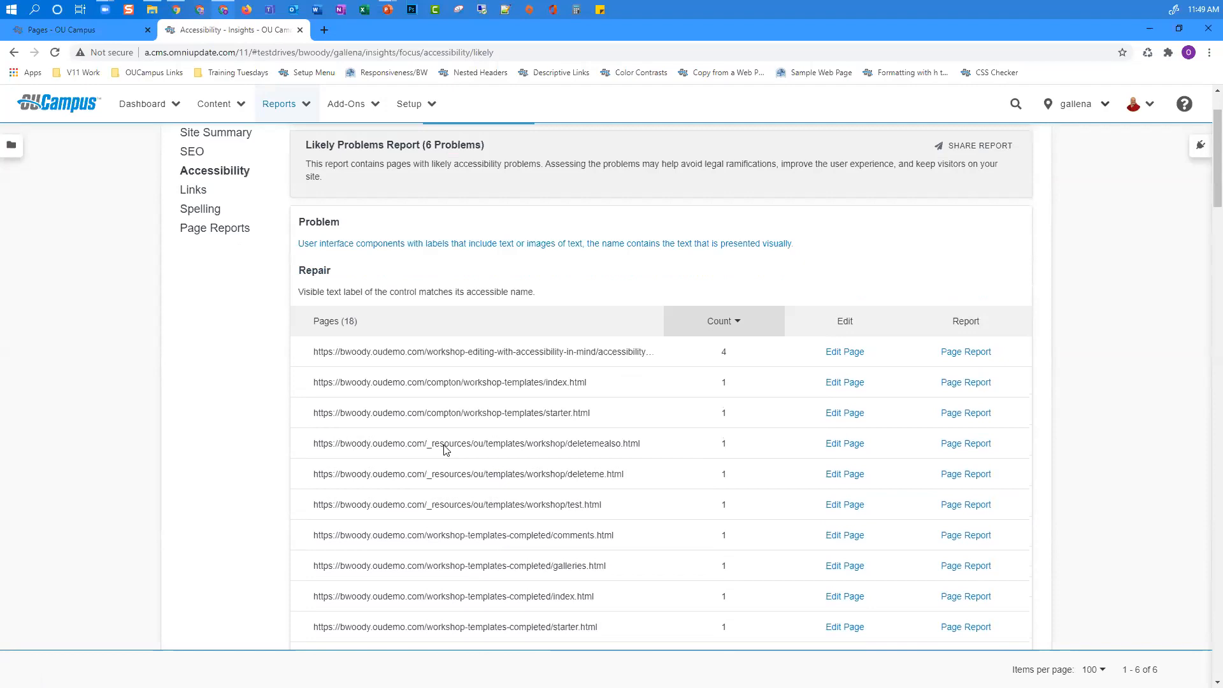
scroll(439, 437, "down", 6)
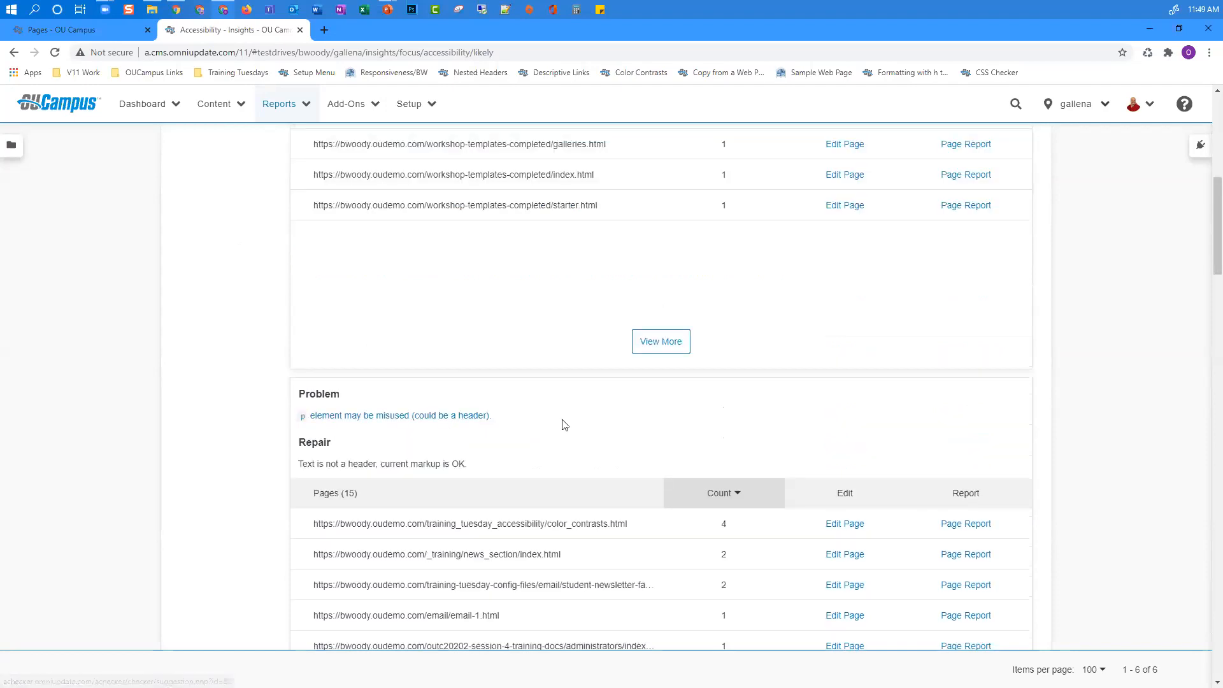
scroll(563, 425, "down", 2)
scroll(563, 425, "down", 13)
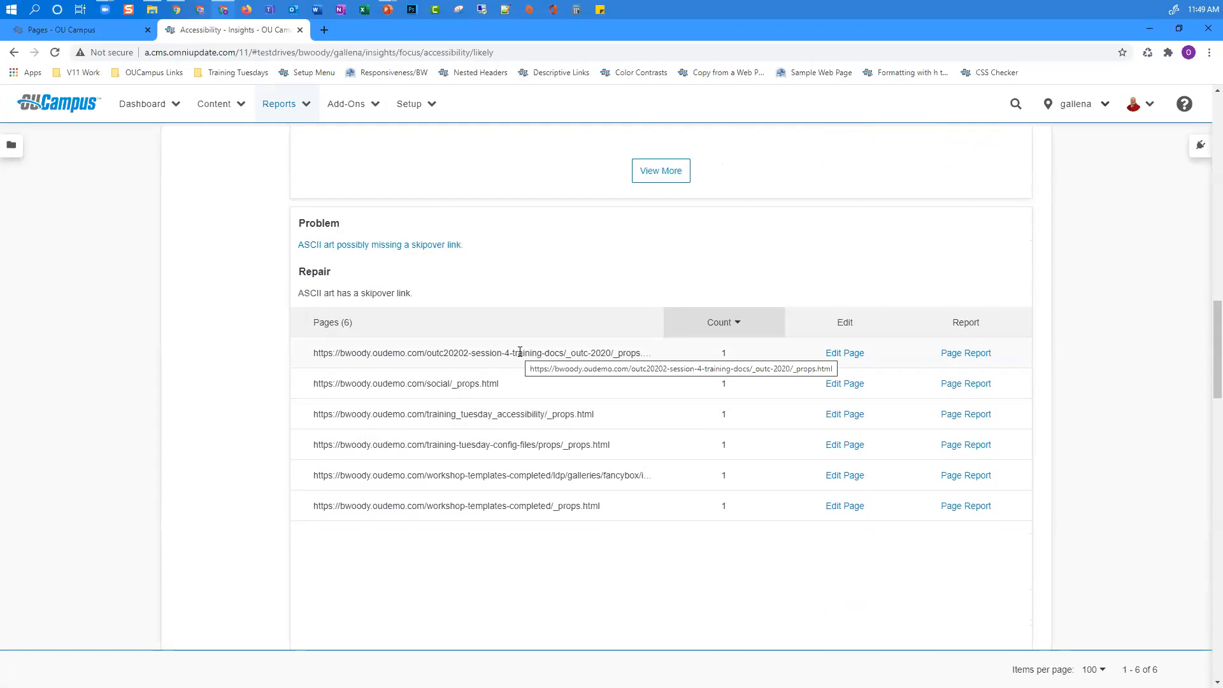
Step: Open the _outc-2020 _props page listed under the ASCII art problem in a new browser tab, view it and return to the report
left_click(831, 357)
right_click(831, 358)
left_click(857, 364)
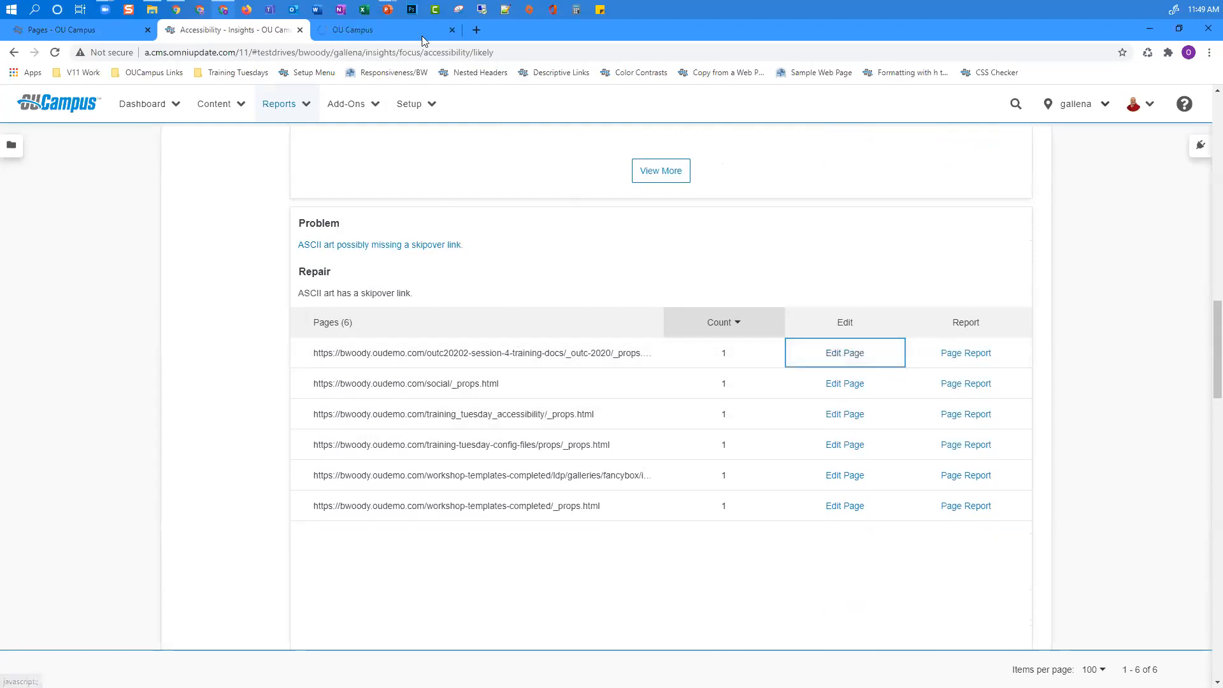
left_click(378, 33)
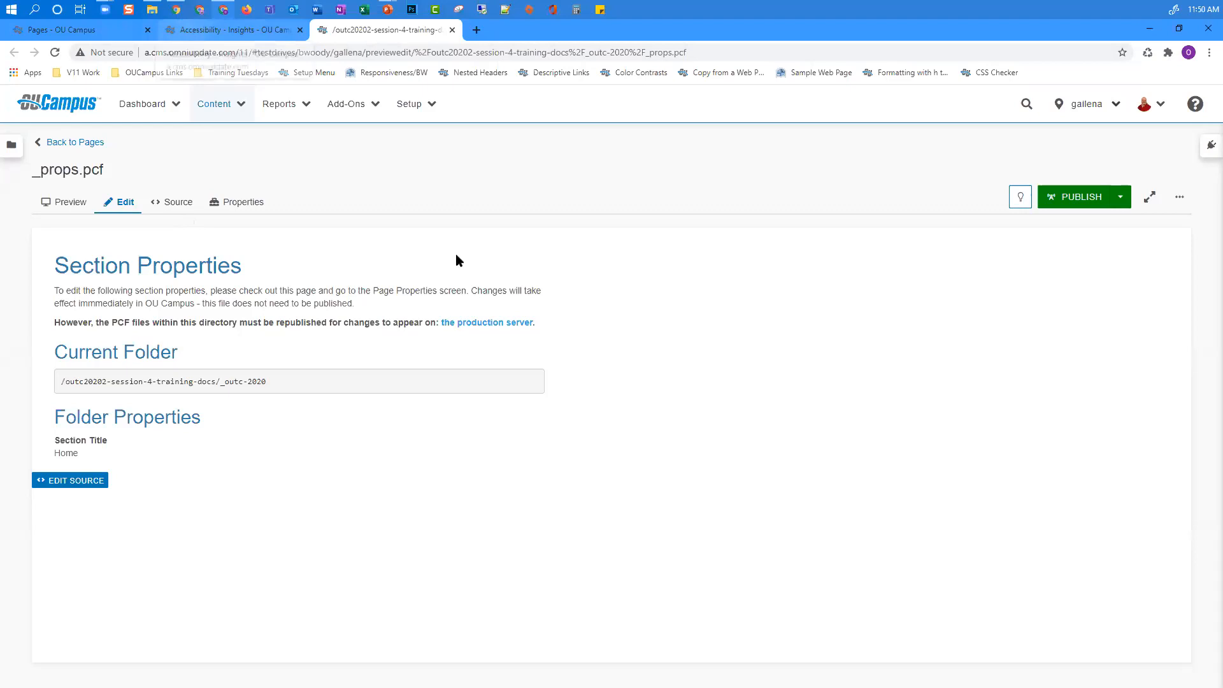
key("ctrl+shift+Tab")
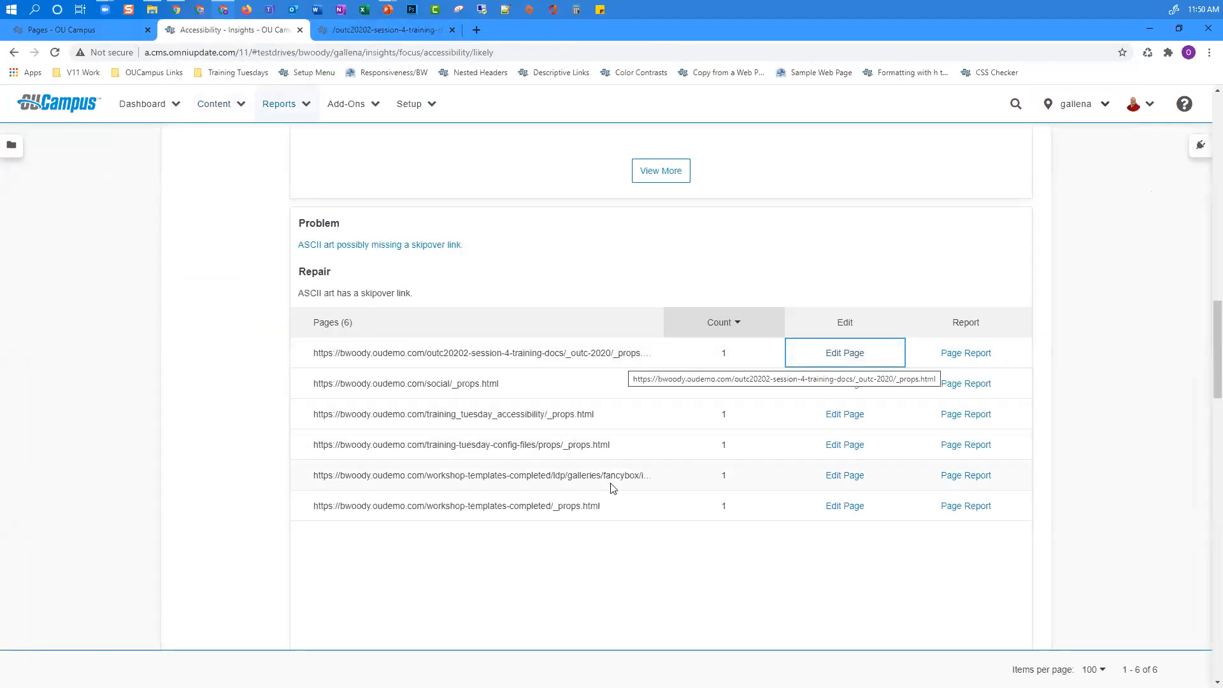
Step: Open the fancybox gallery page listed under the ASCII art problem for editing in a new browser tab and switch to it
right_click(841, 479)
left_click(871, 485)
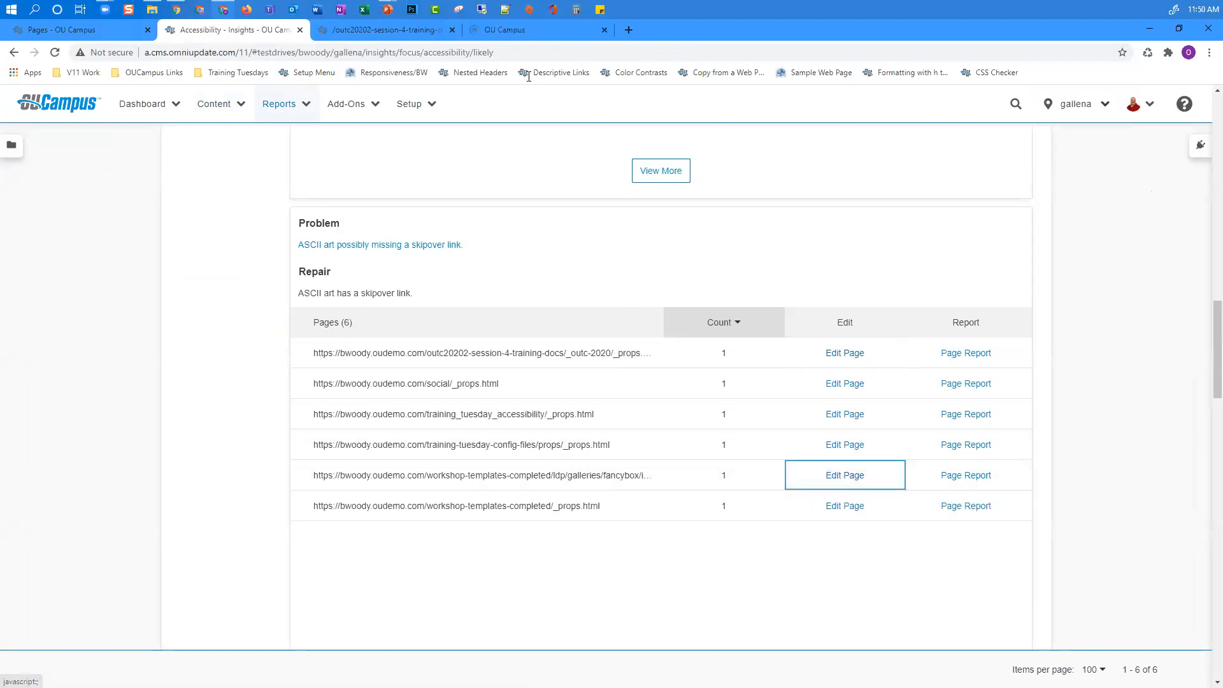
left_click(521, 28)
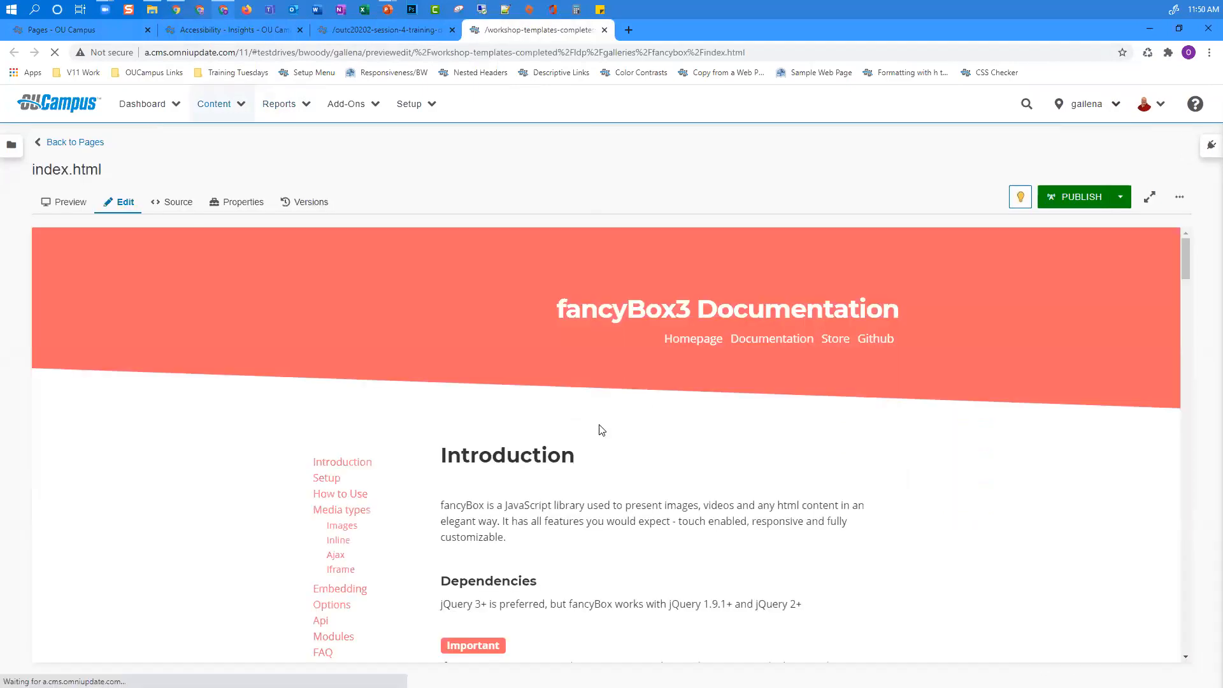
Step: Examine the fancybox page's Introduction and Setup code example, recheck the _props.pcf page and return to the Likely Problems report
scroll(601, 429, "down", 3)
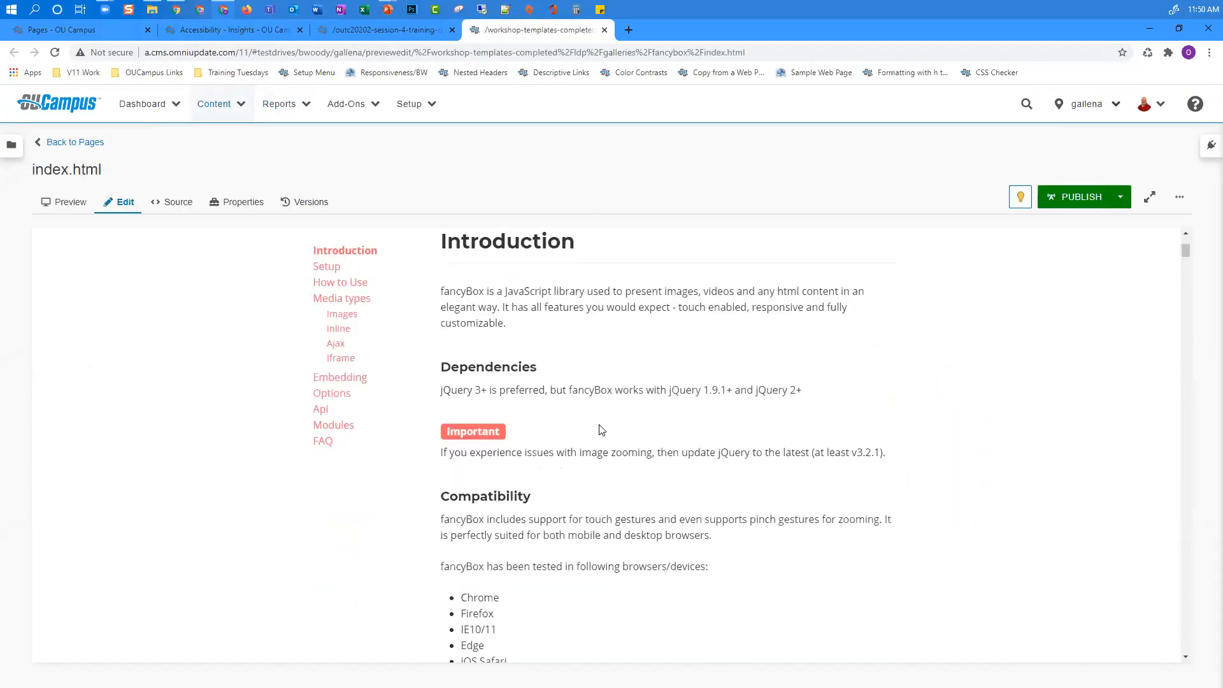
scroll(486, 343, "down", 1)
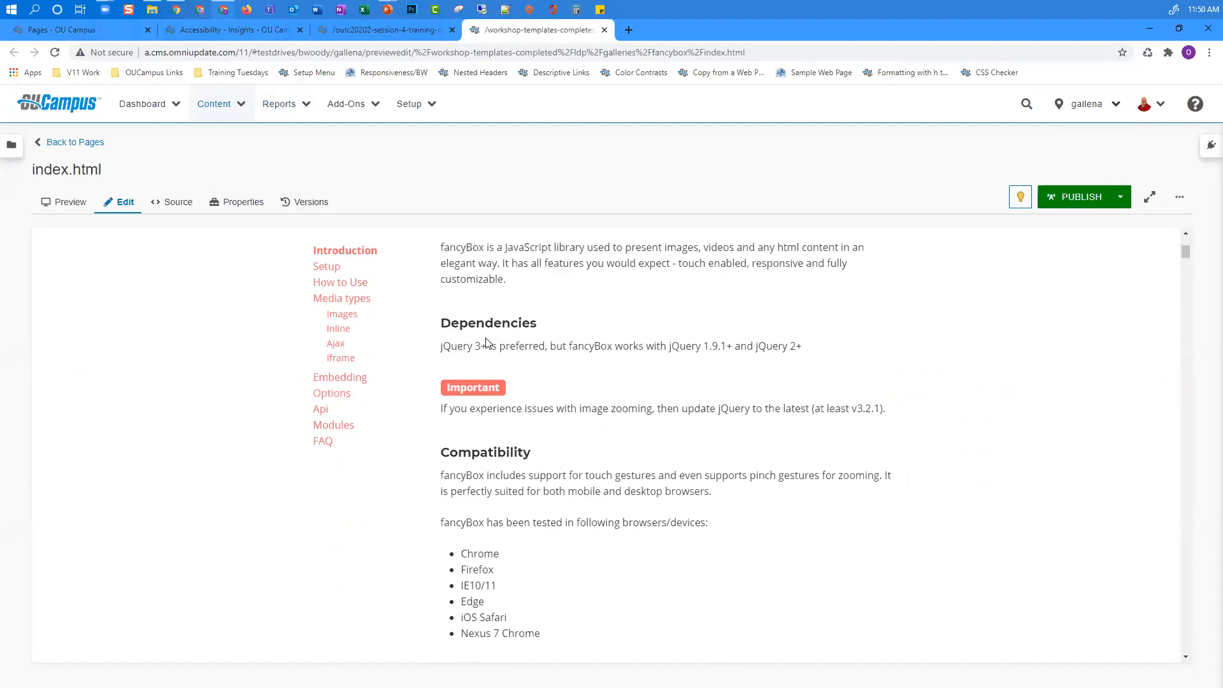
scroll(486, 342, "down", 5)
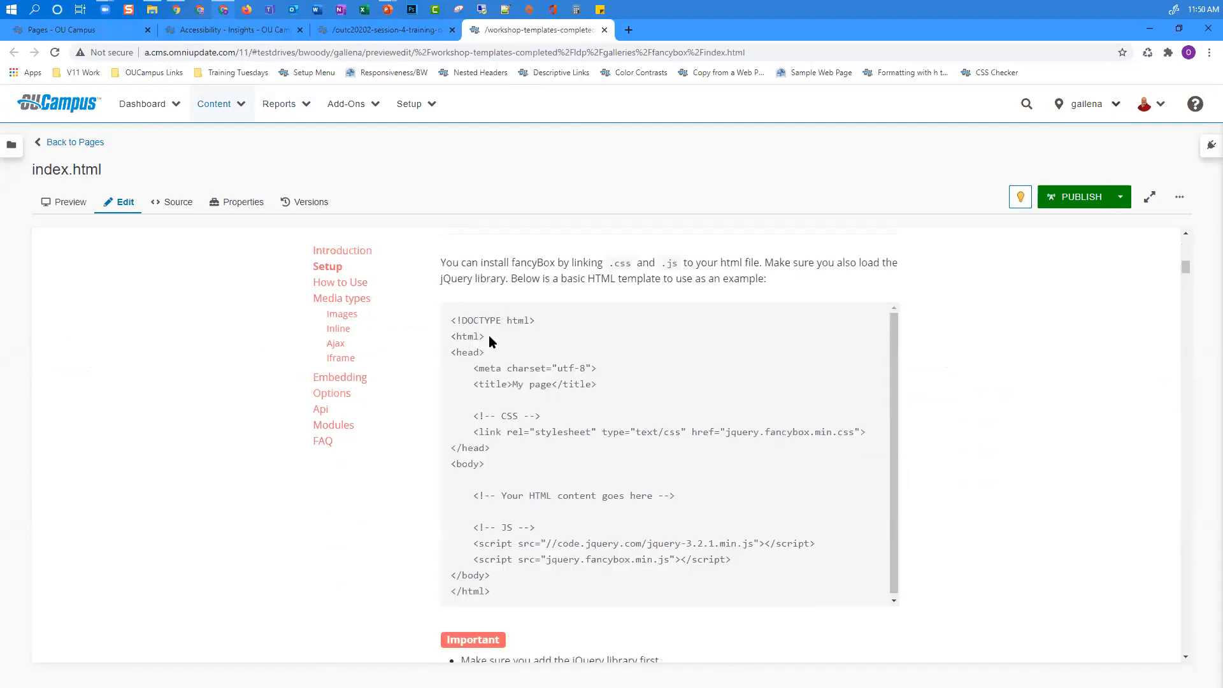
scroll(489, 338, "down", 1)
scroll(489, 341, "up", 1)
scroll(562, 369, "up", 1)
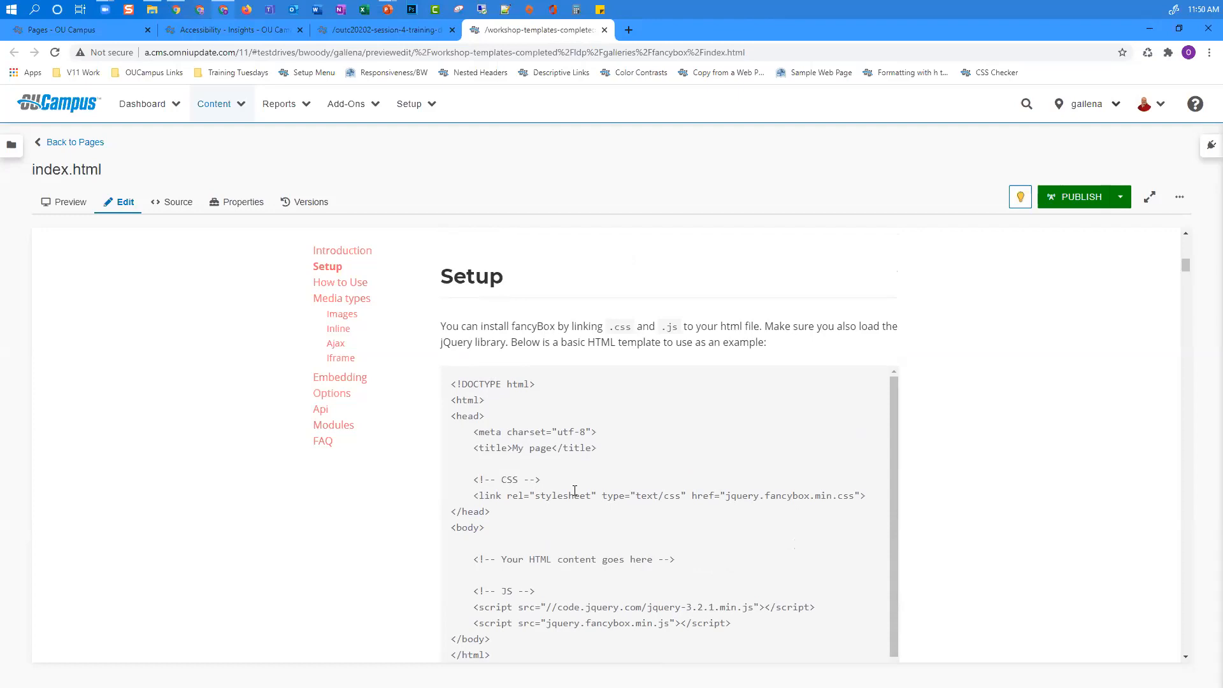
left_click(374, 32)
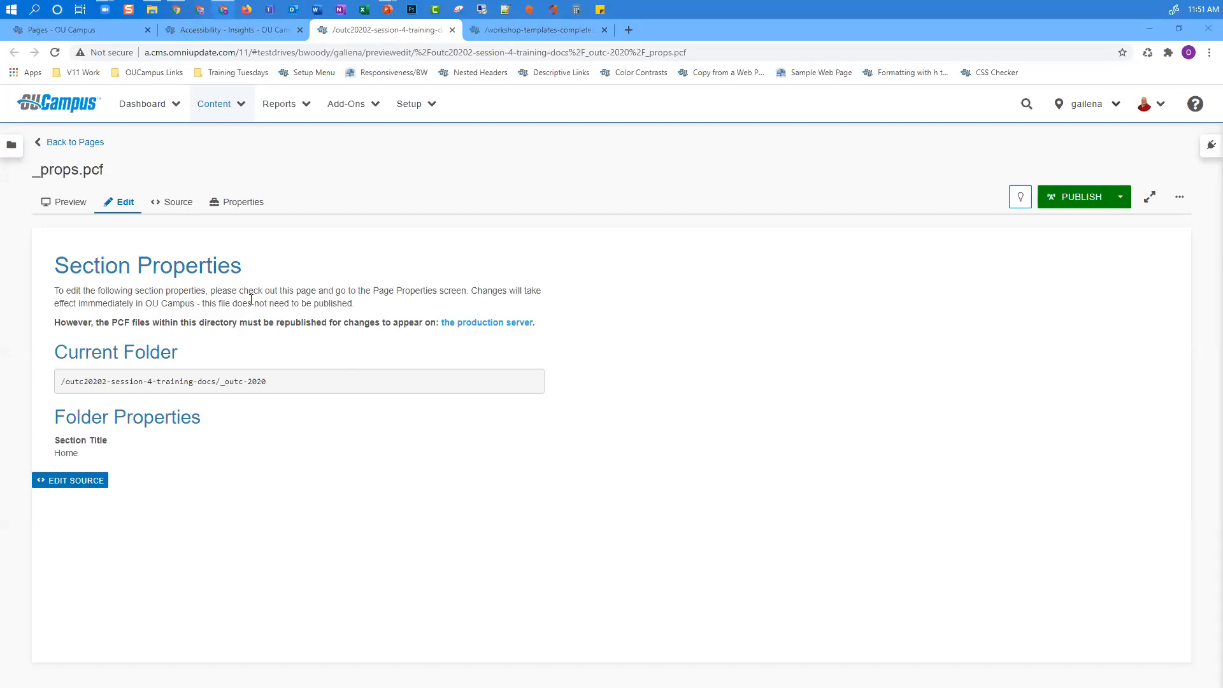
left_click(204, 32)
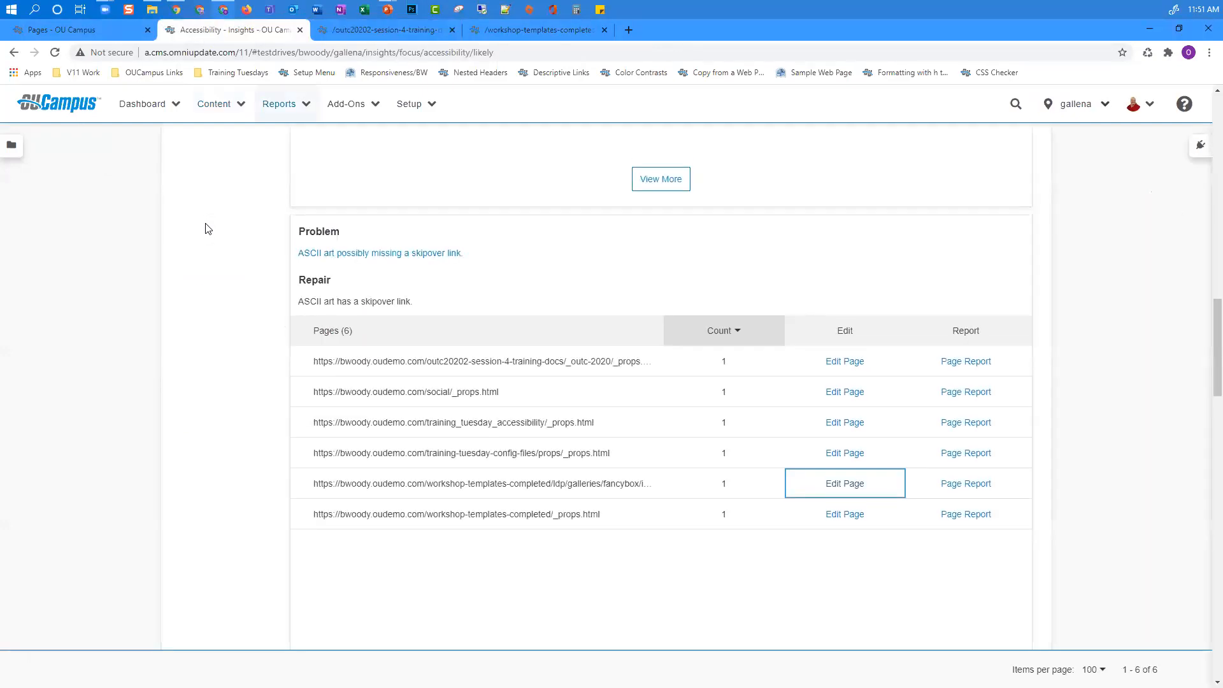
Step: Open the Insights page report for index.html in the training_tuesday_accessibility folder
scroll(205, 228, "up", 2)
scroll(232, 333, "up", 10)
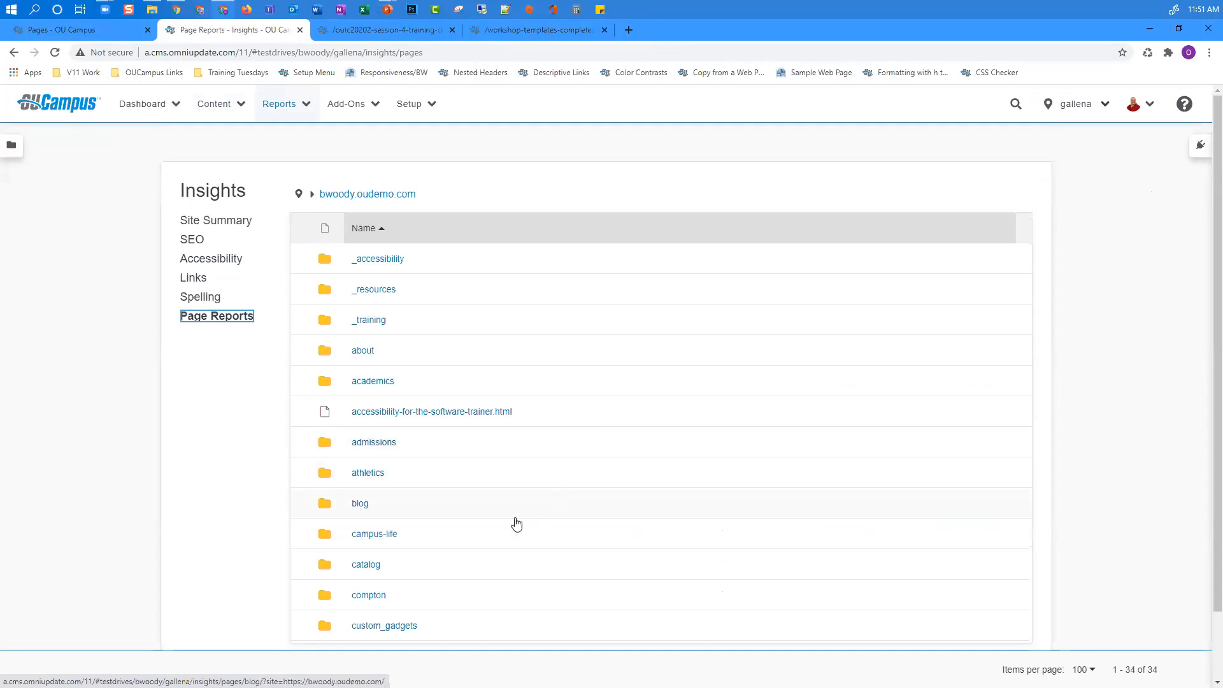
scroll(475, 485, "down", 8)
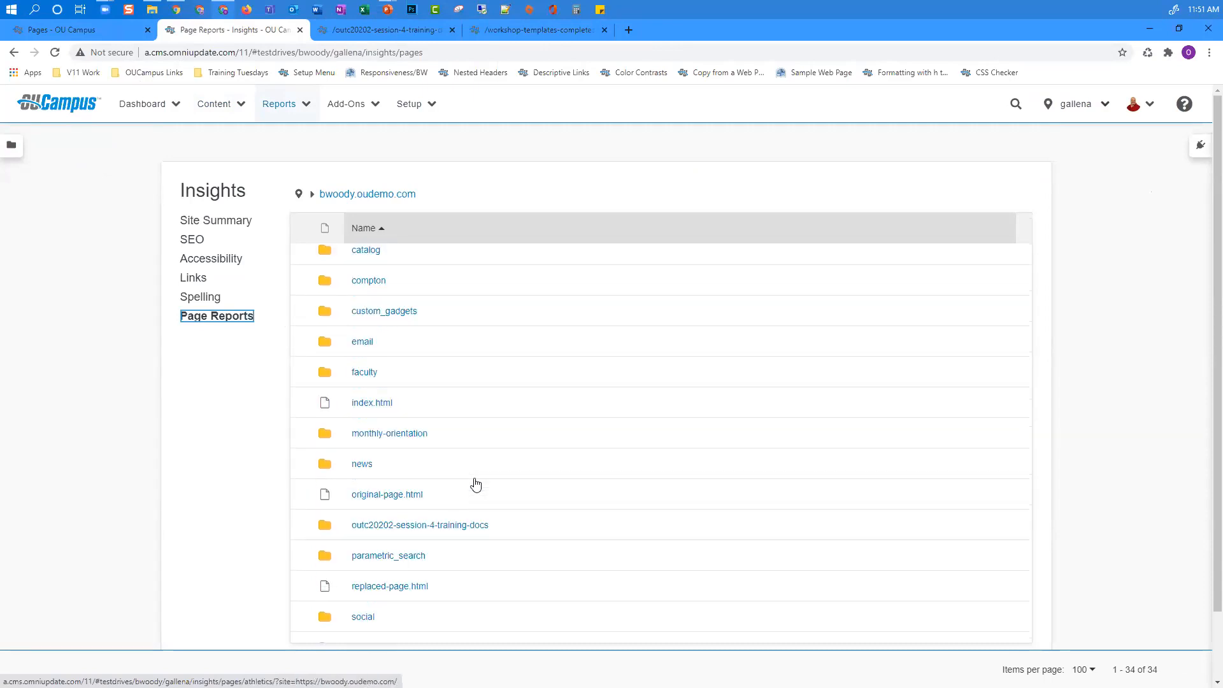
scroll(449, 474, "down", 2)
left_click(405, 448)
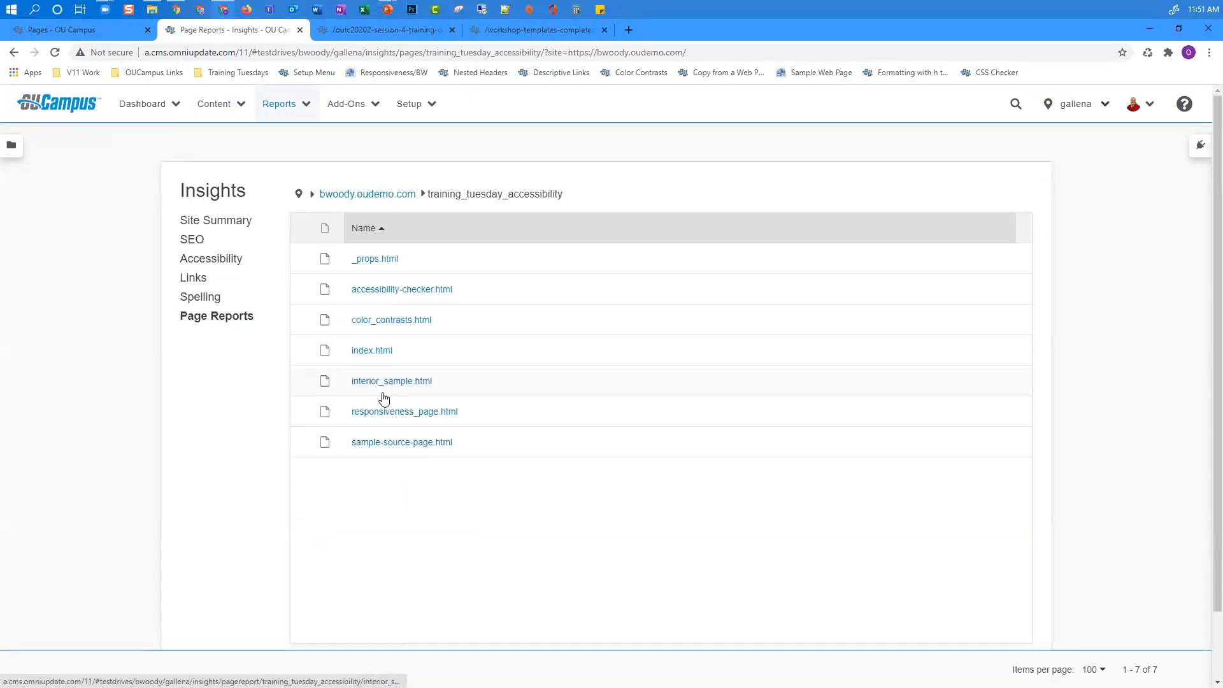
left_click(368, 350)
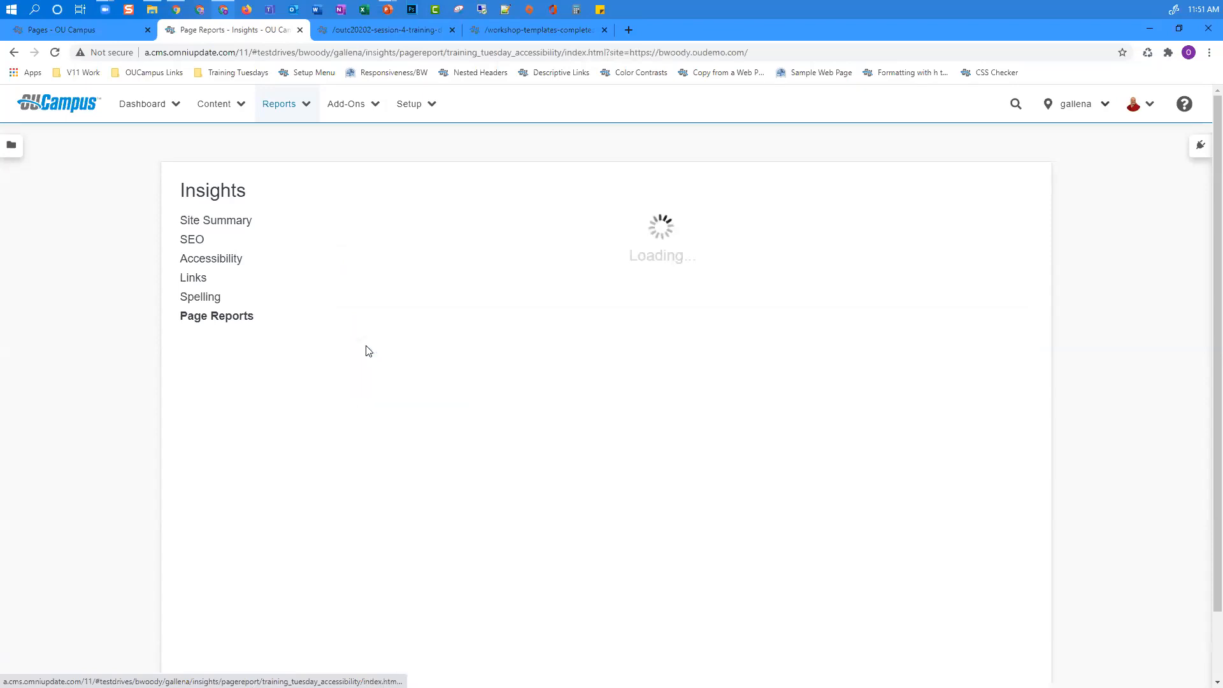
Step: Examine the SEO results of the index.html report, including description, keywords and the H1 to H6 heading tags
scroll(686, 422, "down", 2)
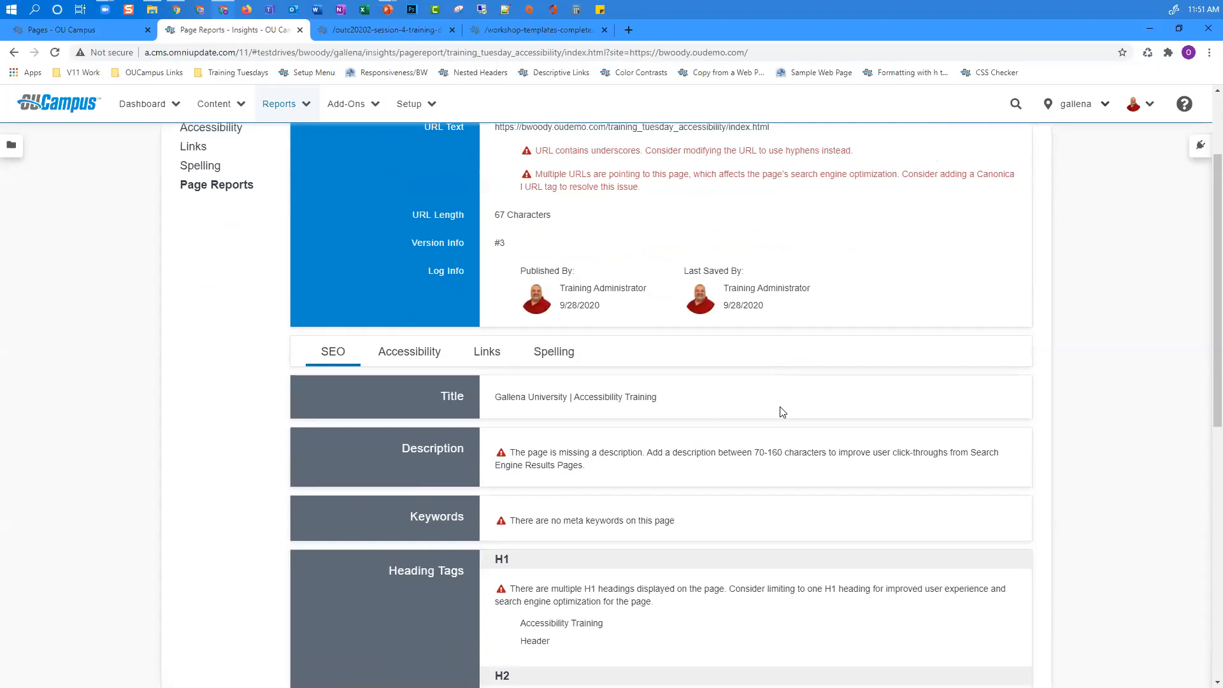
scroll(444, 317, "down", 2)
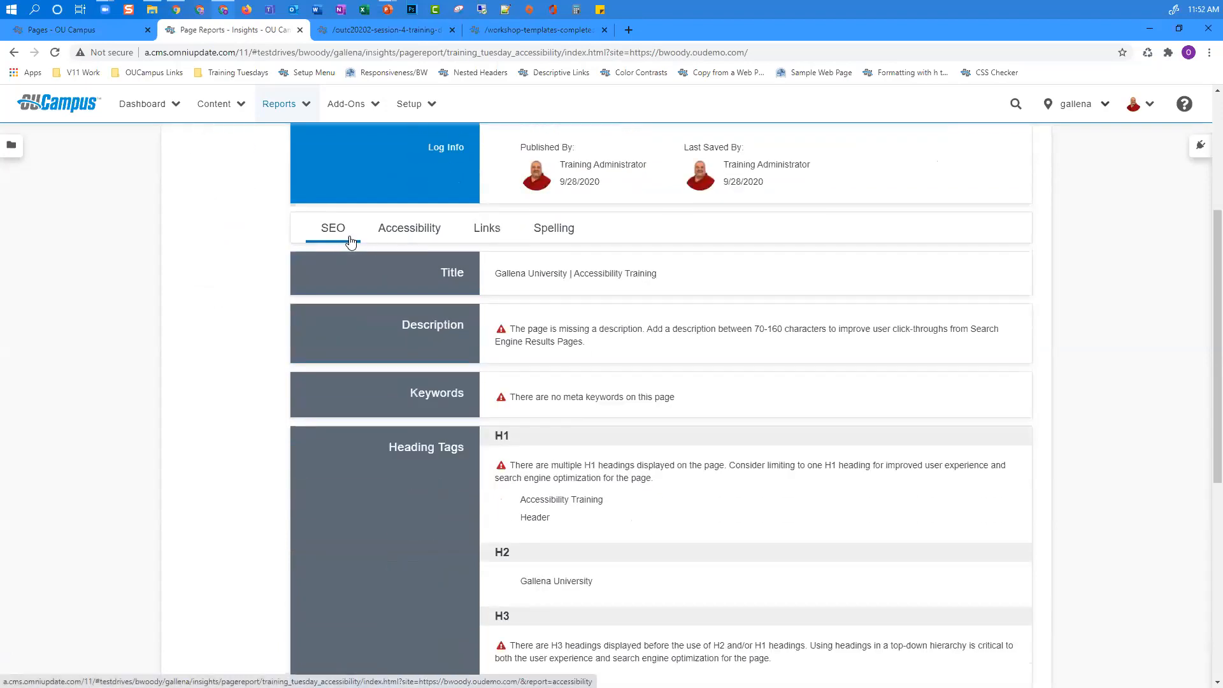
scroll(477, 279, "down", 1)
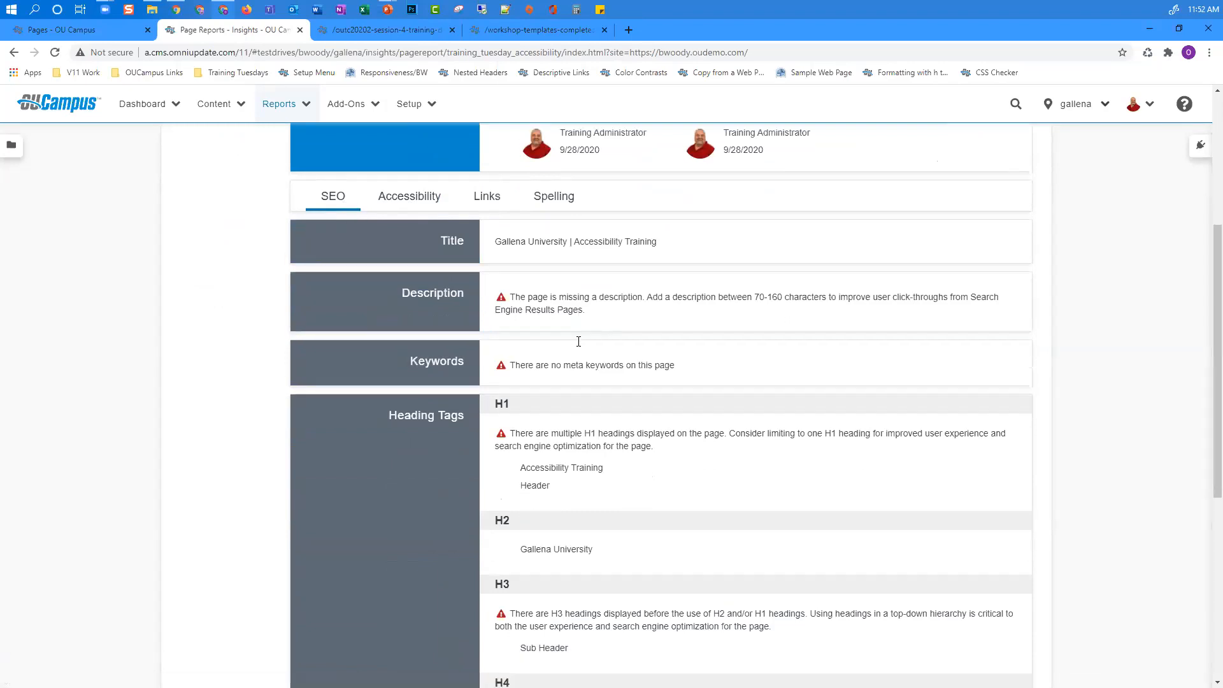
scroll(477, 279, "down", 1)
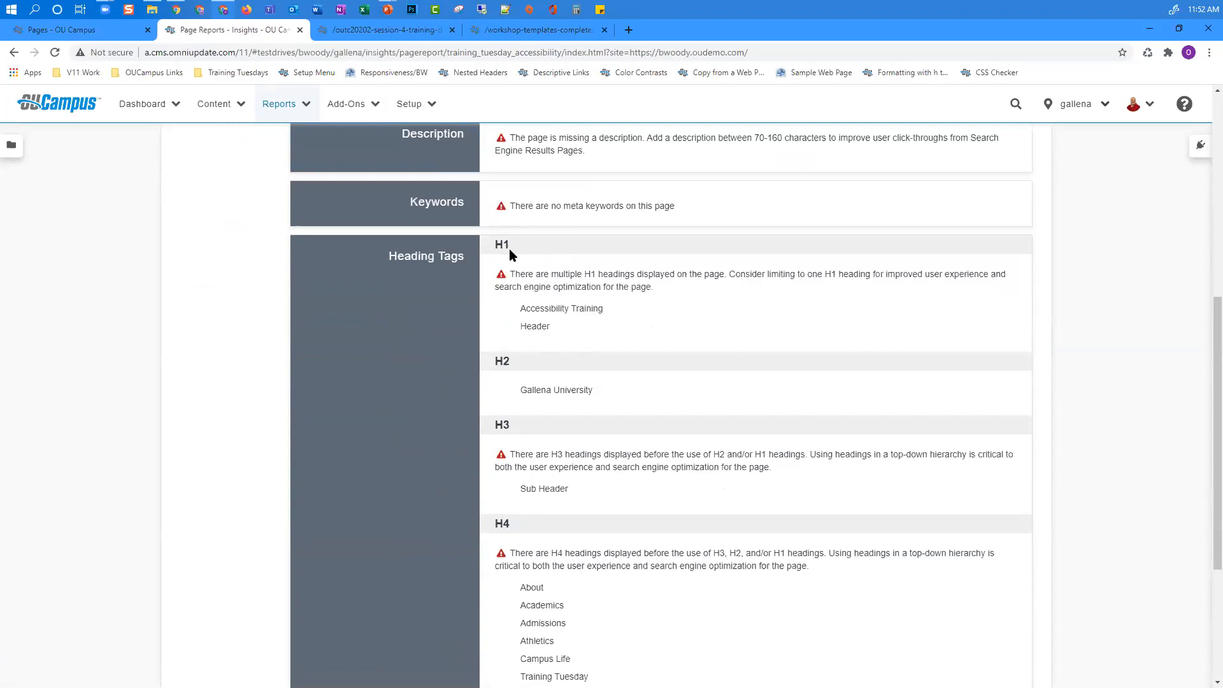
left_click_drag(604, 308, 510, 328)
scroll(712, 326, "down", 1)
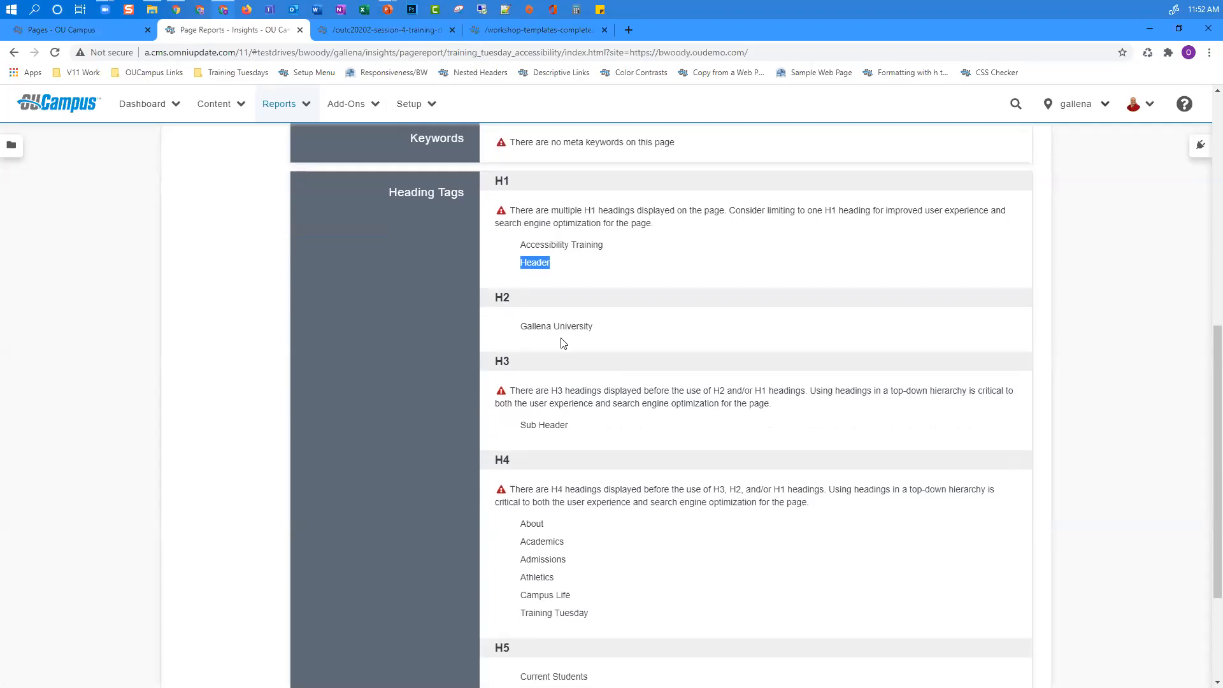
scroll(560, 337, "down", 3)
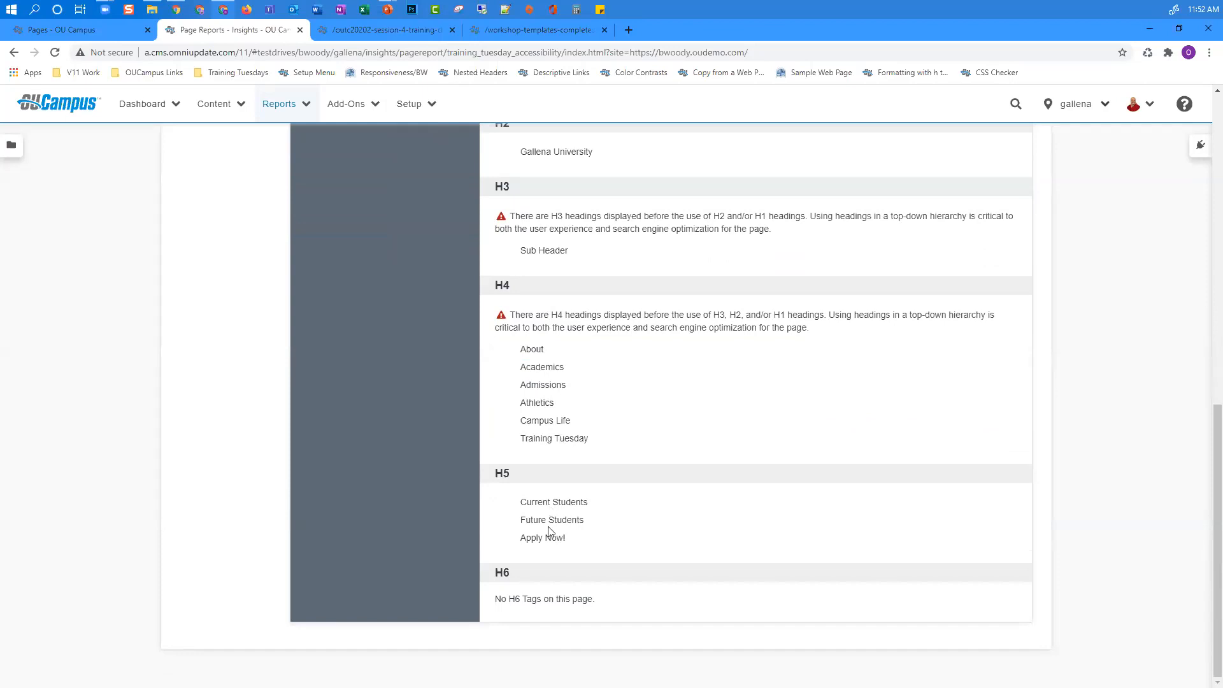
Step: Show the accessibility results for index.html and review its known, likely and potential problems
scroll(549, 532, "up", 4)
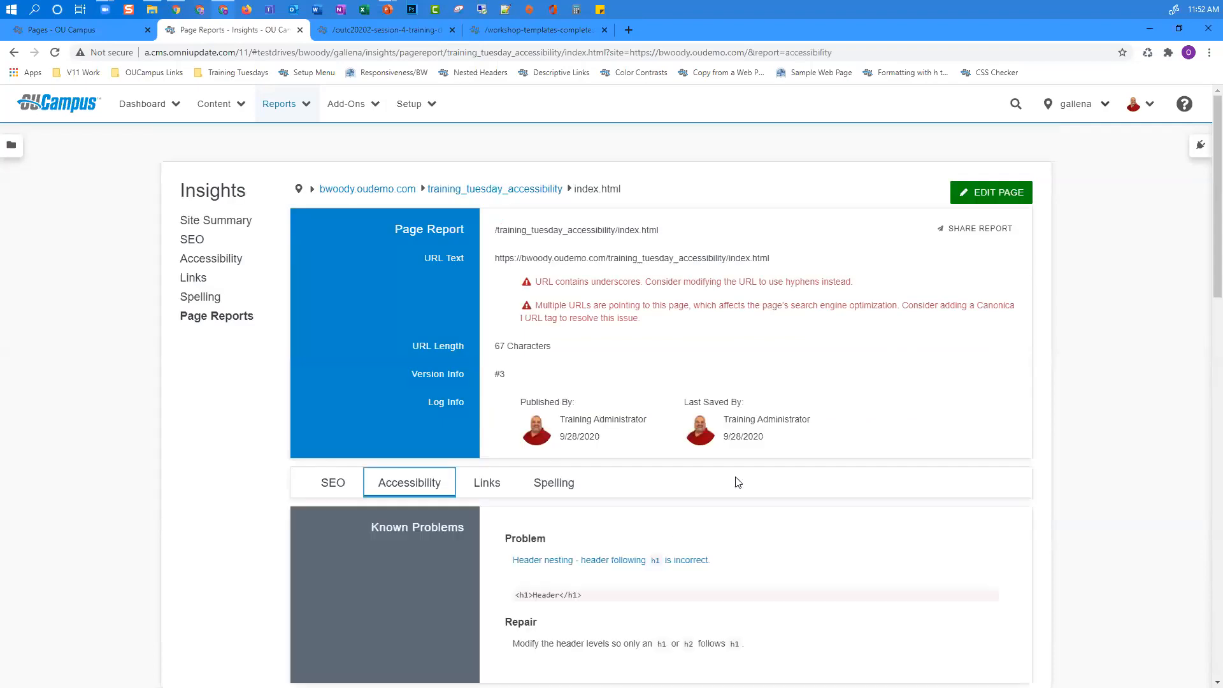
scroll(438, 216, "down", 2)
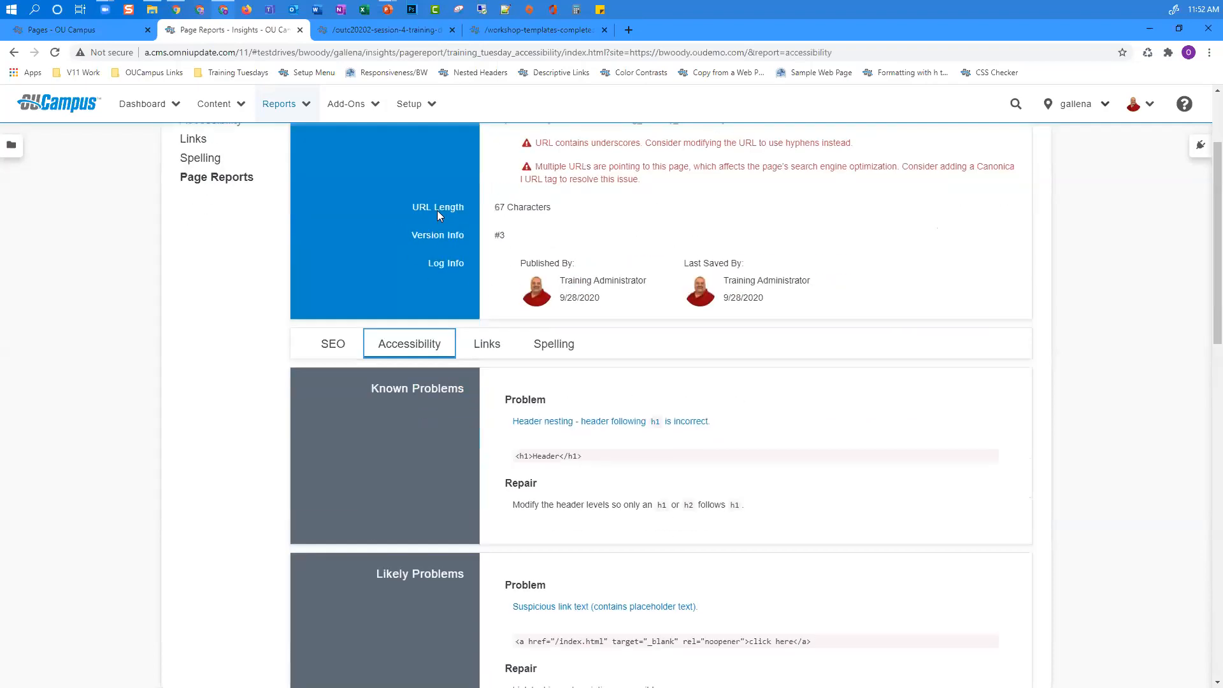
scroll(590, 281, "down", 3)
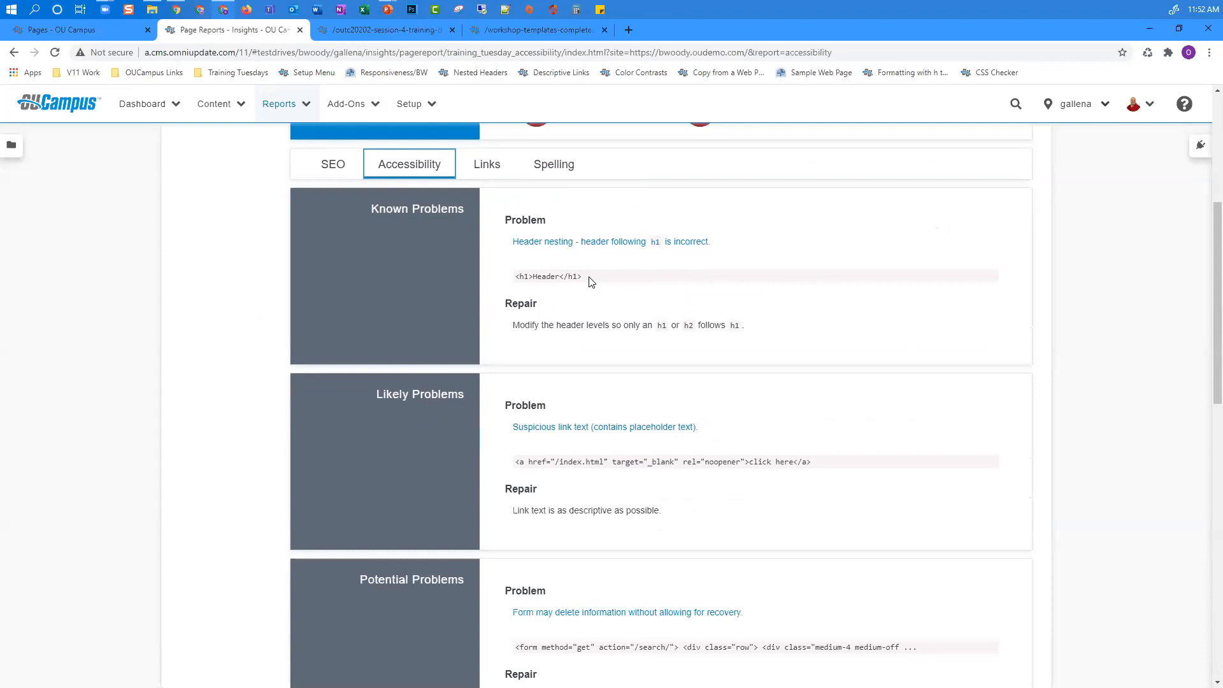
triple_click(590, 281)
scroll(437, 312, "down", 2)
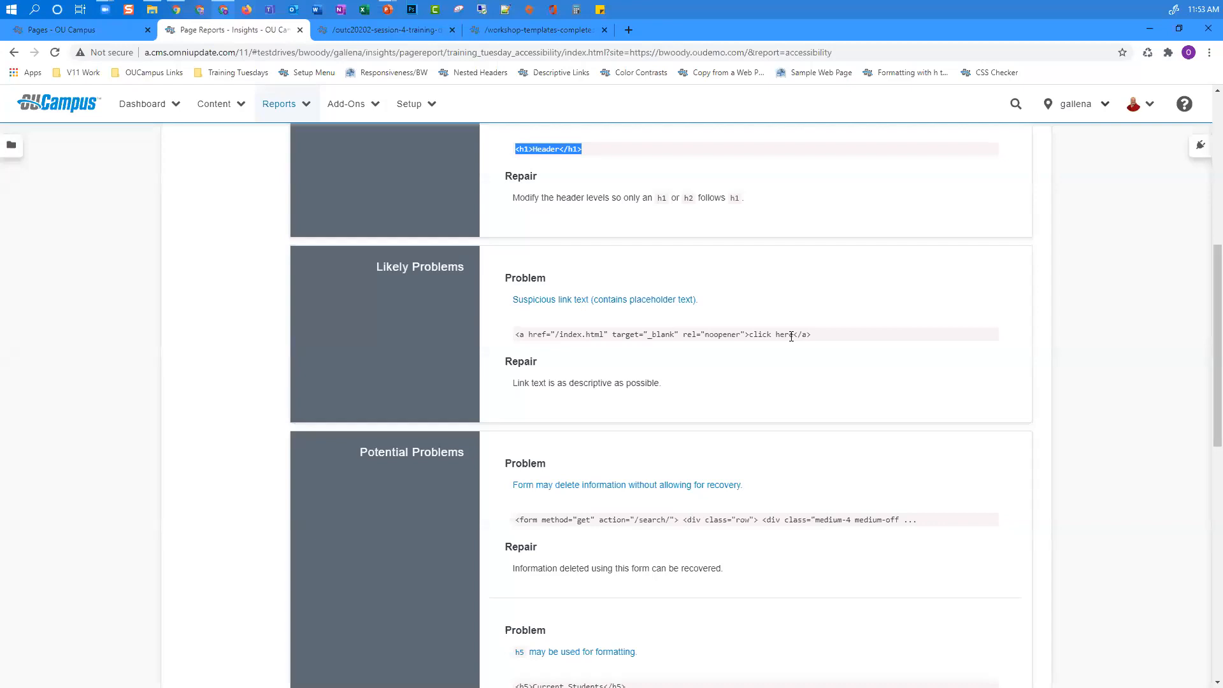
scroll(790, 336, "down", 3)
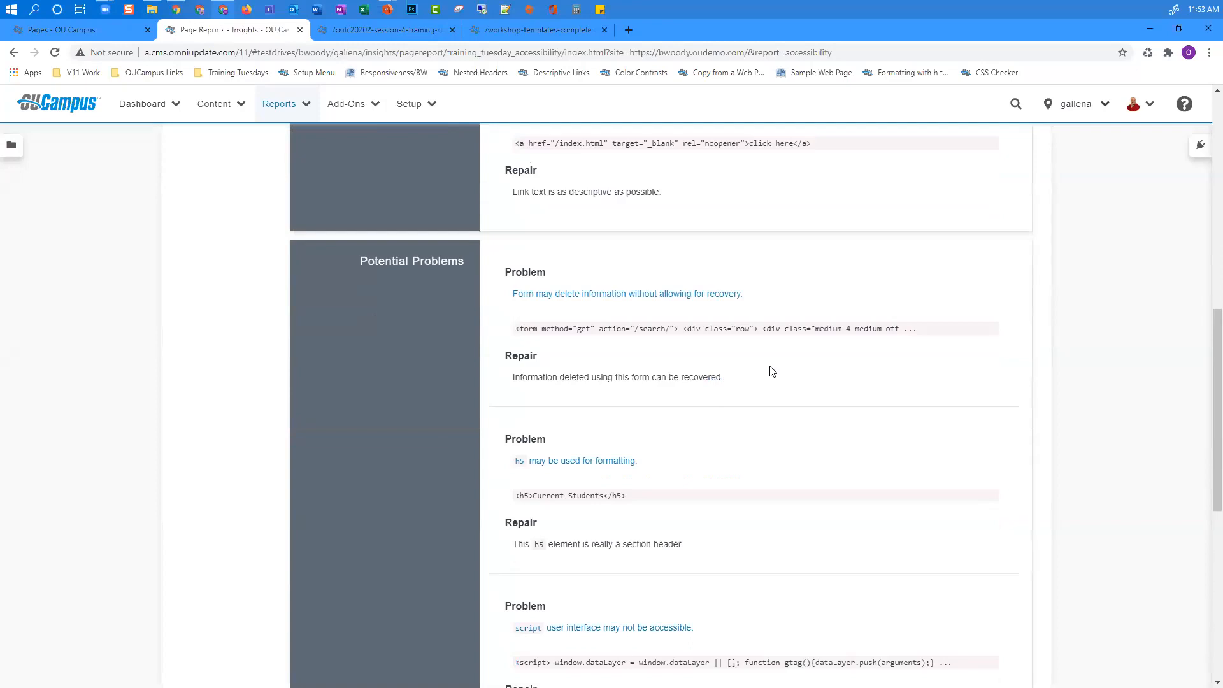
scroll(772, 371, "down", 2)
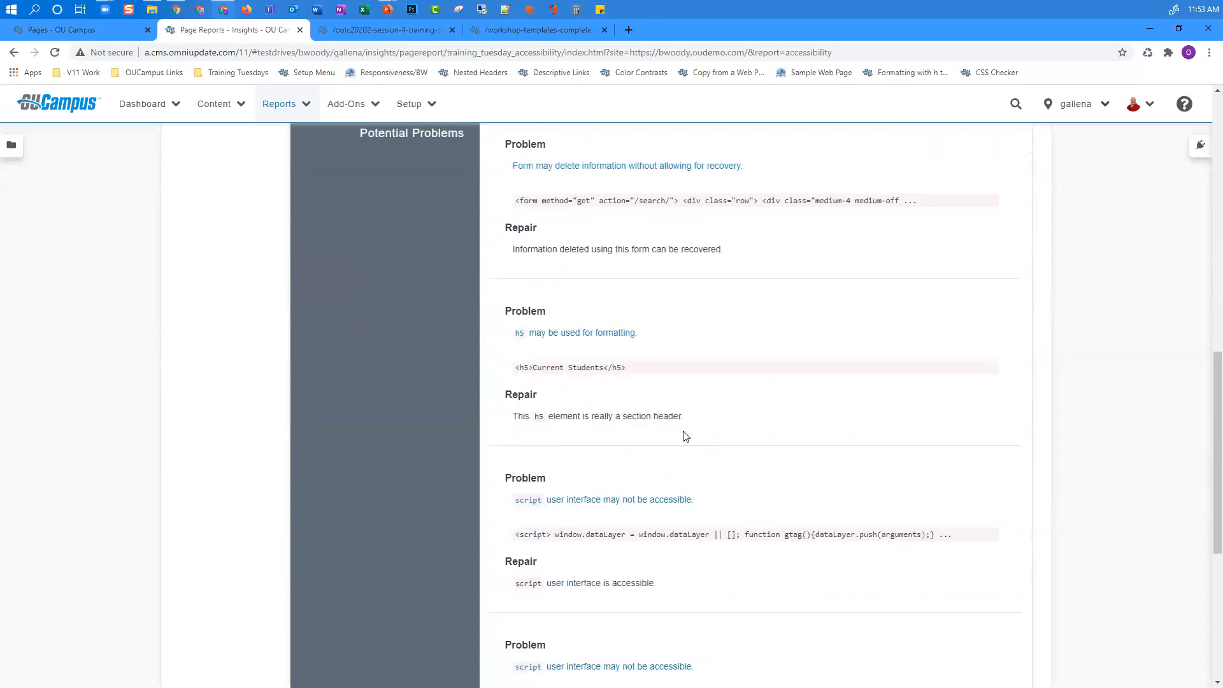
scroll(686, 436, "down", 2)
scroll(687, 435, "down", 1)
scroll(687, 436, "up", 4)
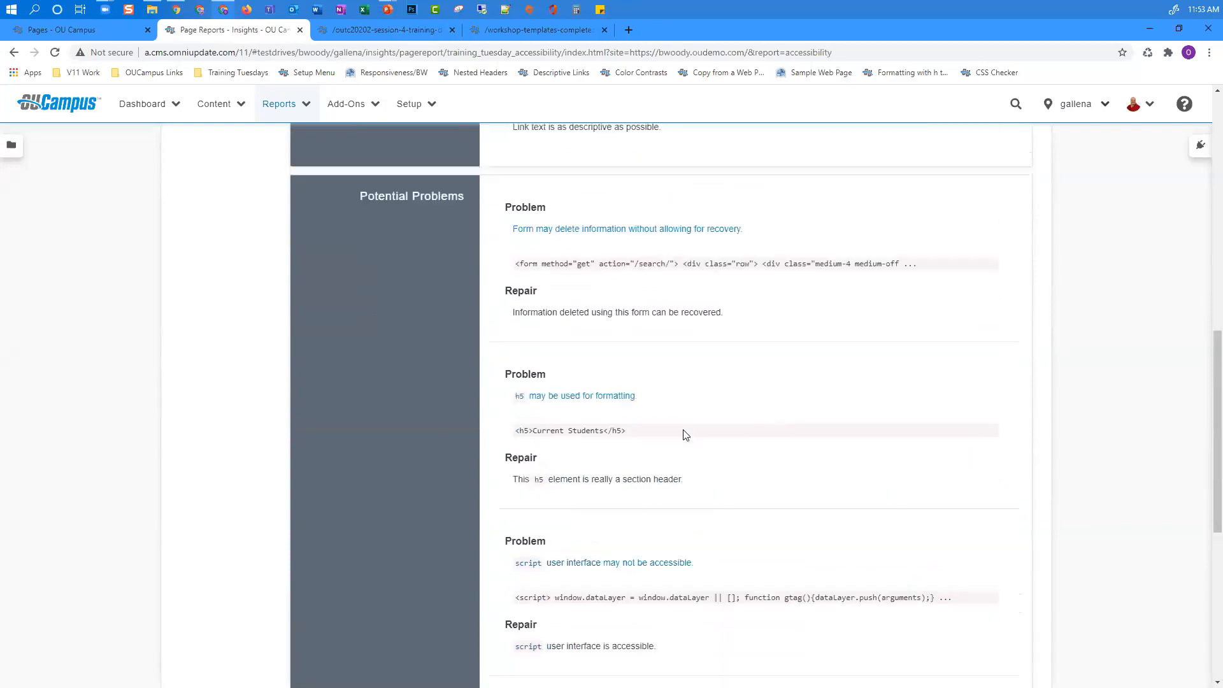
scroll(685, 435, "up", 10)
scroll(686, 435, "up", 1)
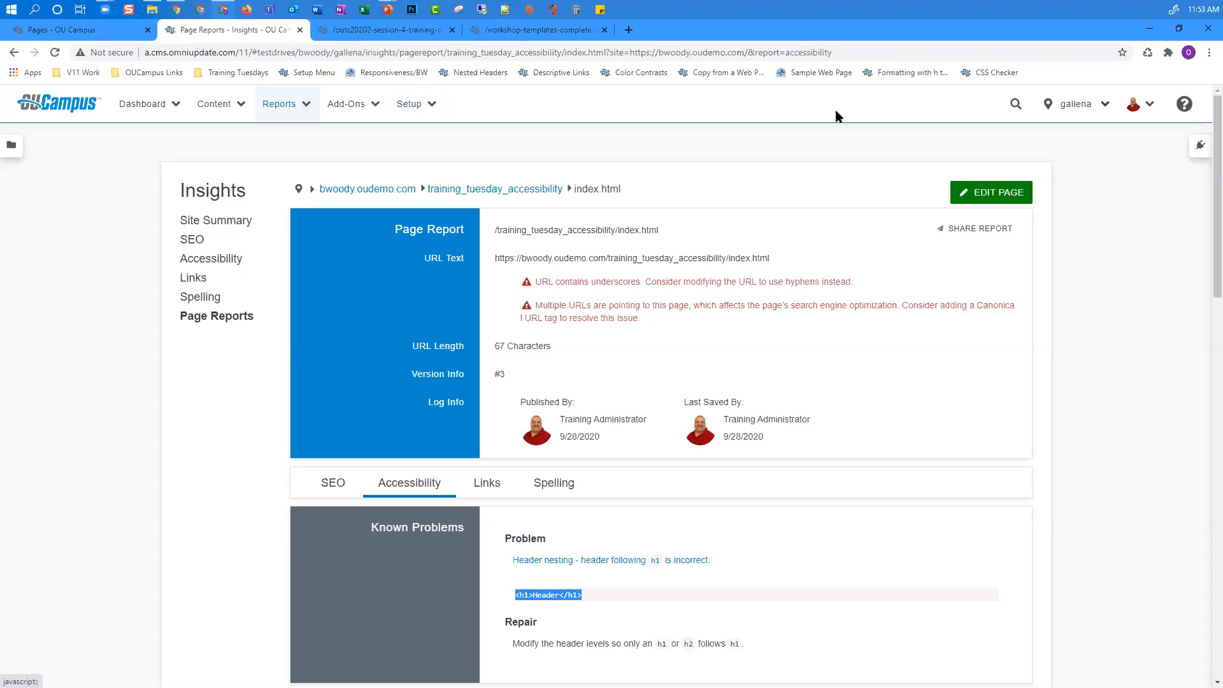
Step: Open the bookmarked CSS Checker page, accessibility-checker.pcf, and look through its sections and image
left_click(993, 75)
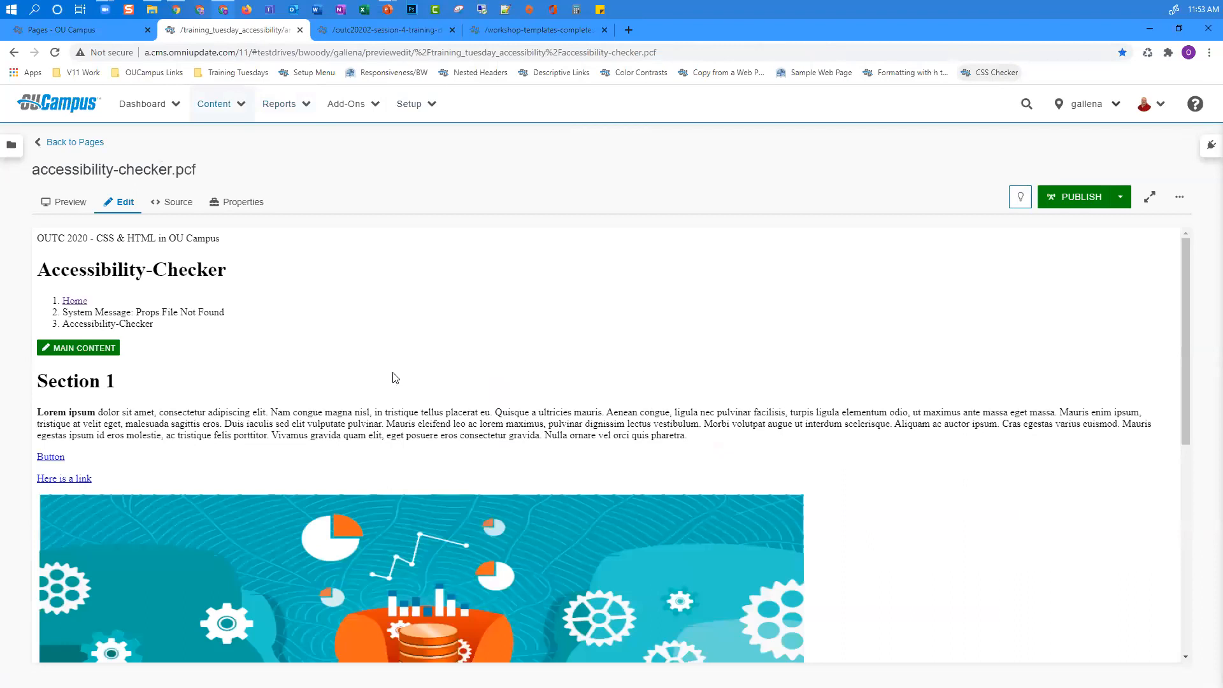
scroll(394, 377, "down", 1)
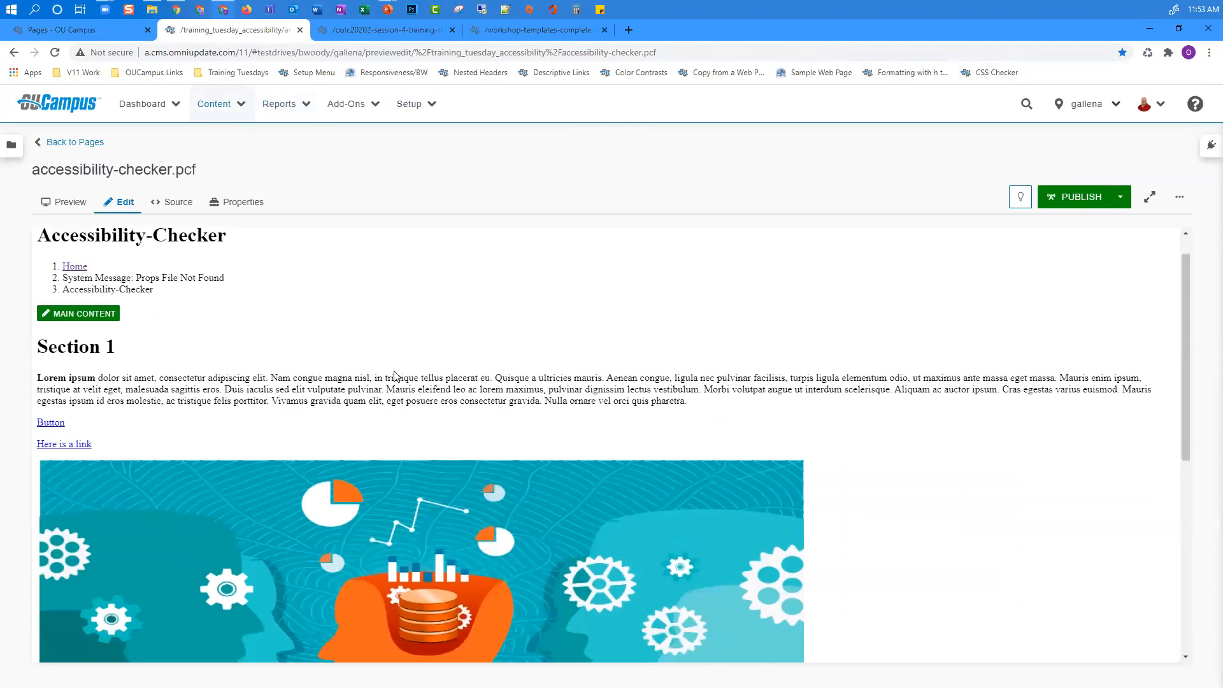
scroll(395, 376, "down", 3)
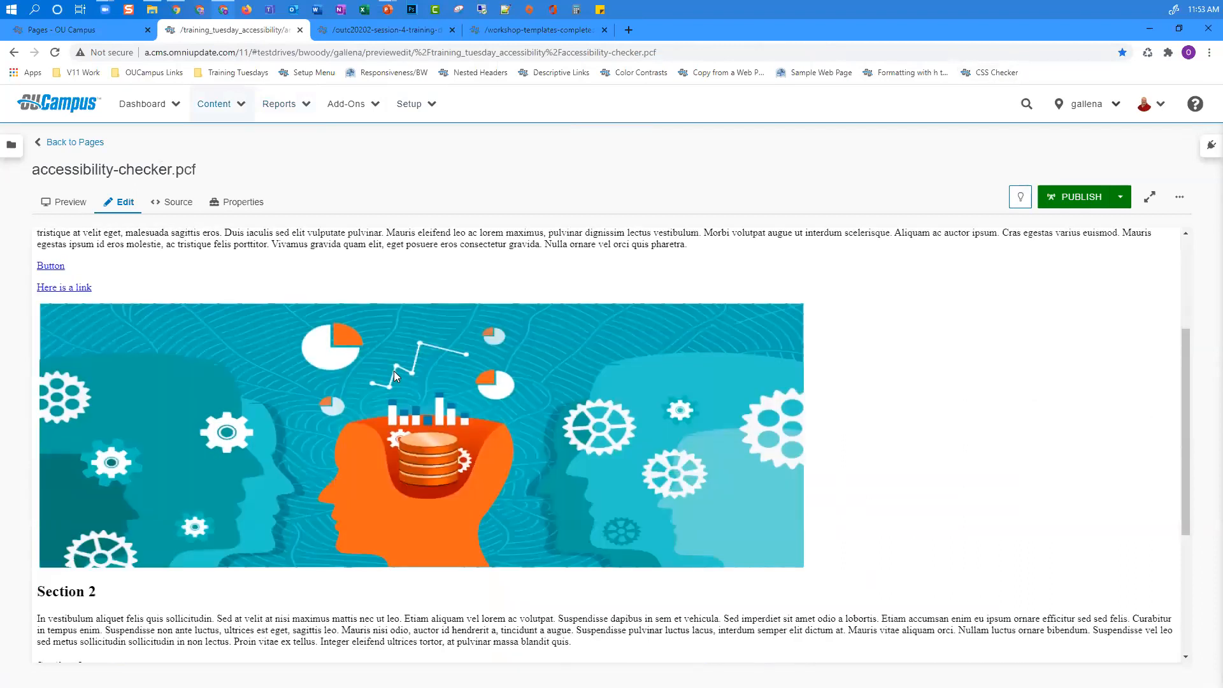
scroll(394, 370, "down", 2)
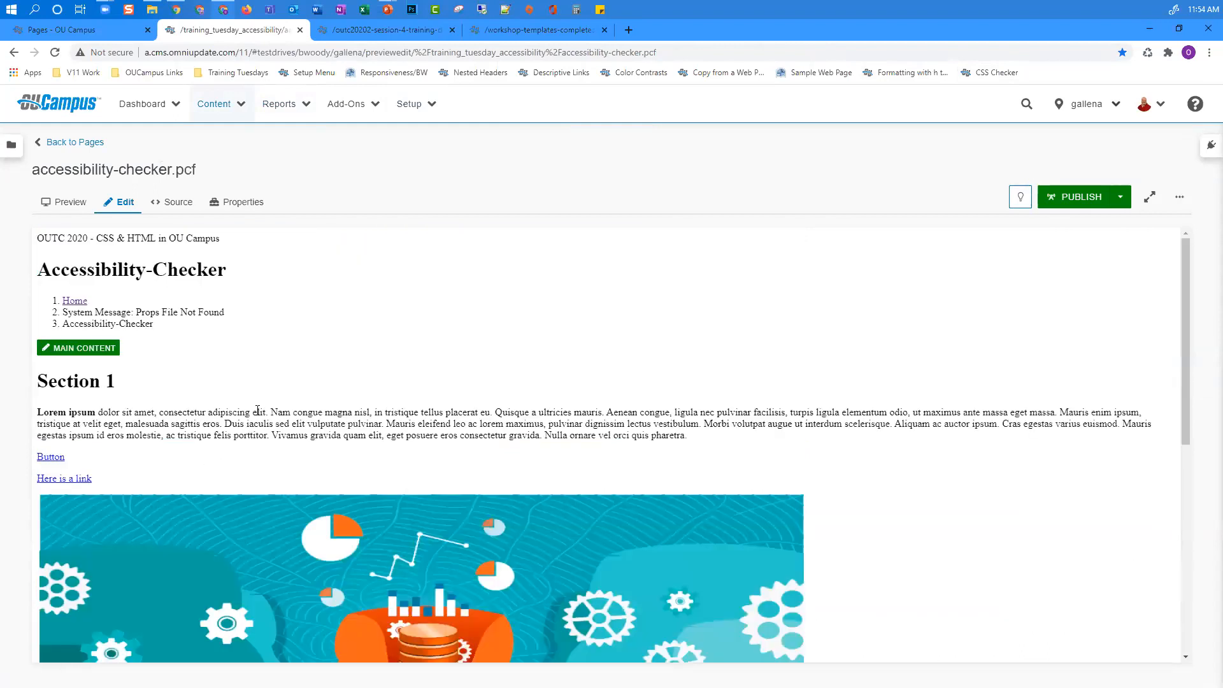
Step: Preview accessibility-checker.pcf with the Accessibility product instead of HTML
left_click(63, 209)
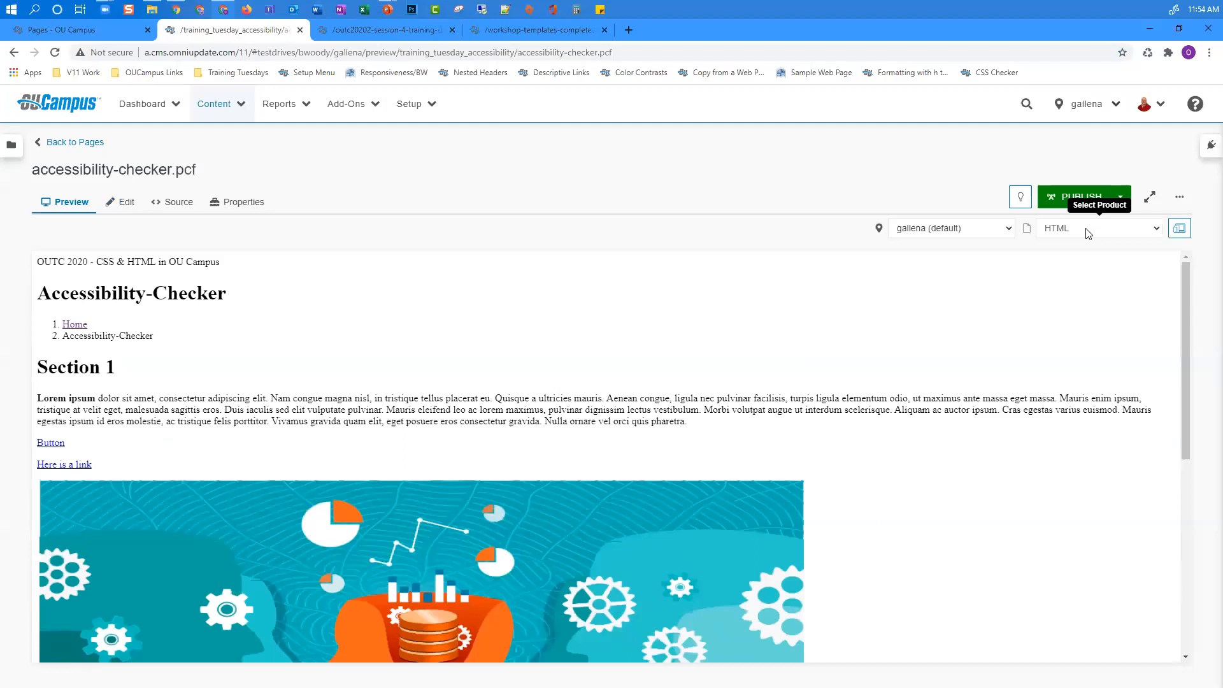
left_click(1088, 234)
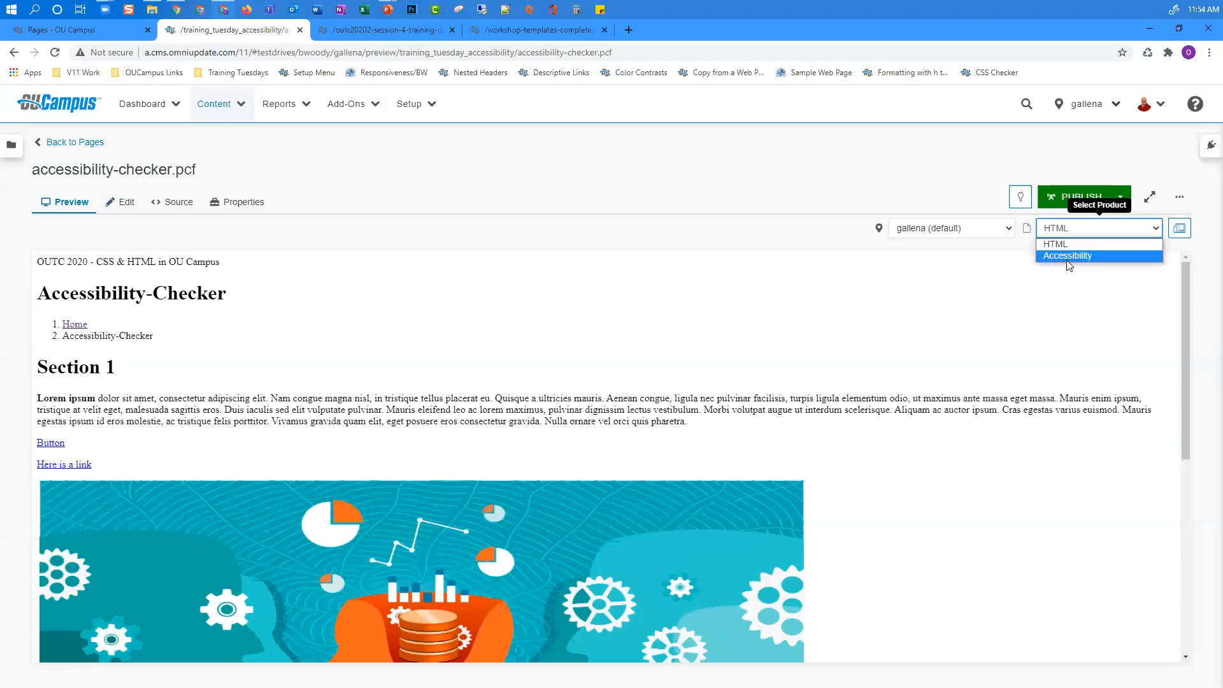
left_click(904, 340)
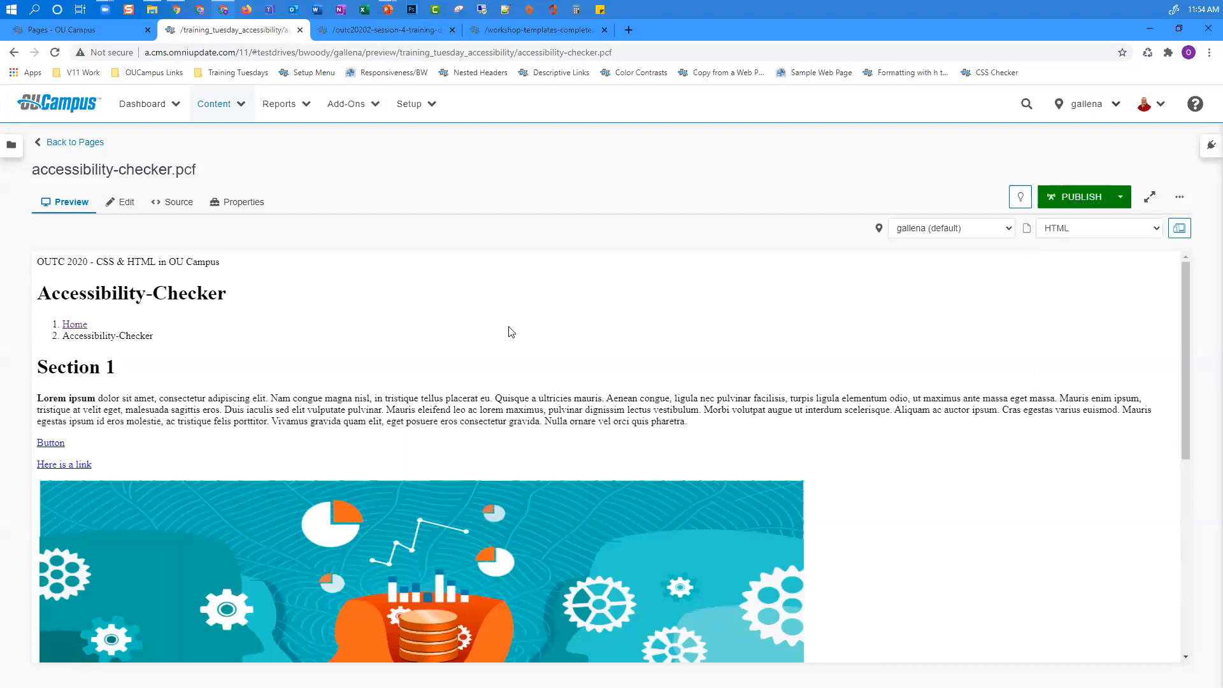
left_click(1097, 228)
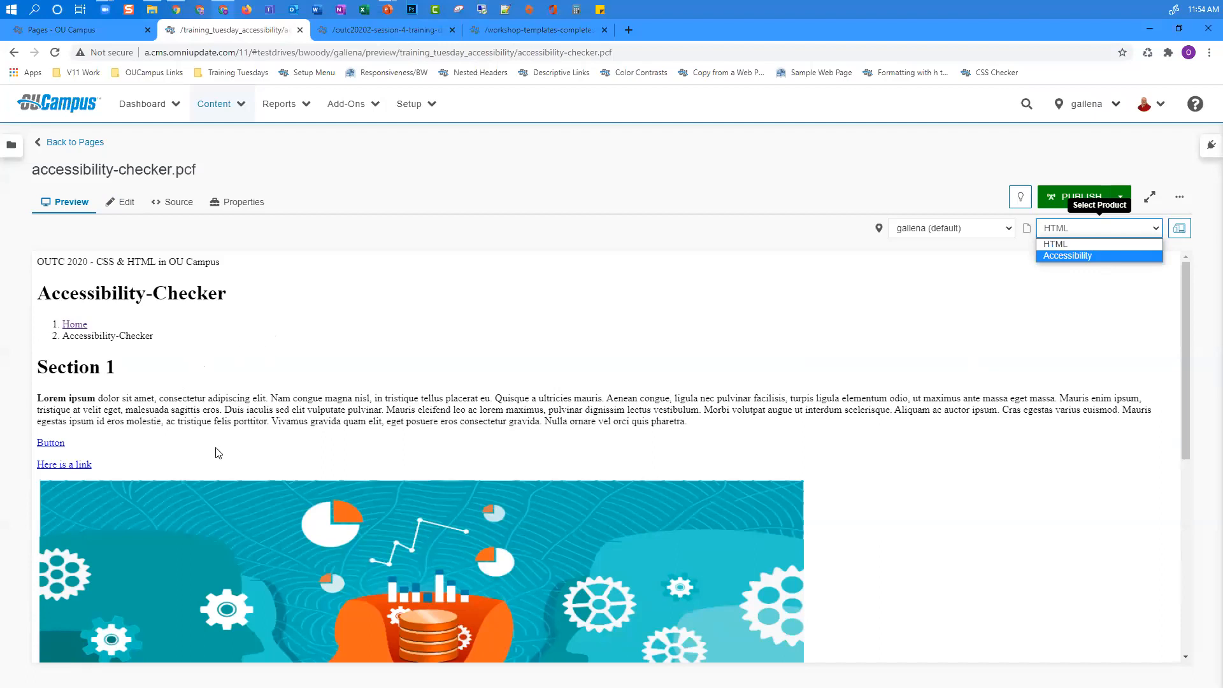
key("Return")
Step: Examine the heading tag, bold text, placeholder link and missing alt-text markers in the Accessibility preview
scroll(165, 394, "down", 1)
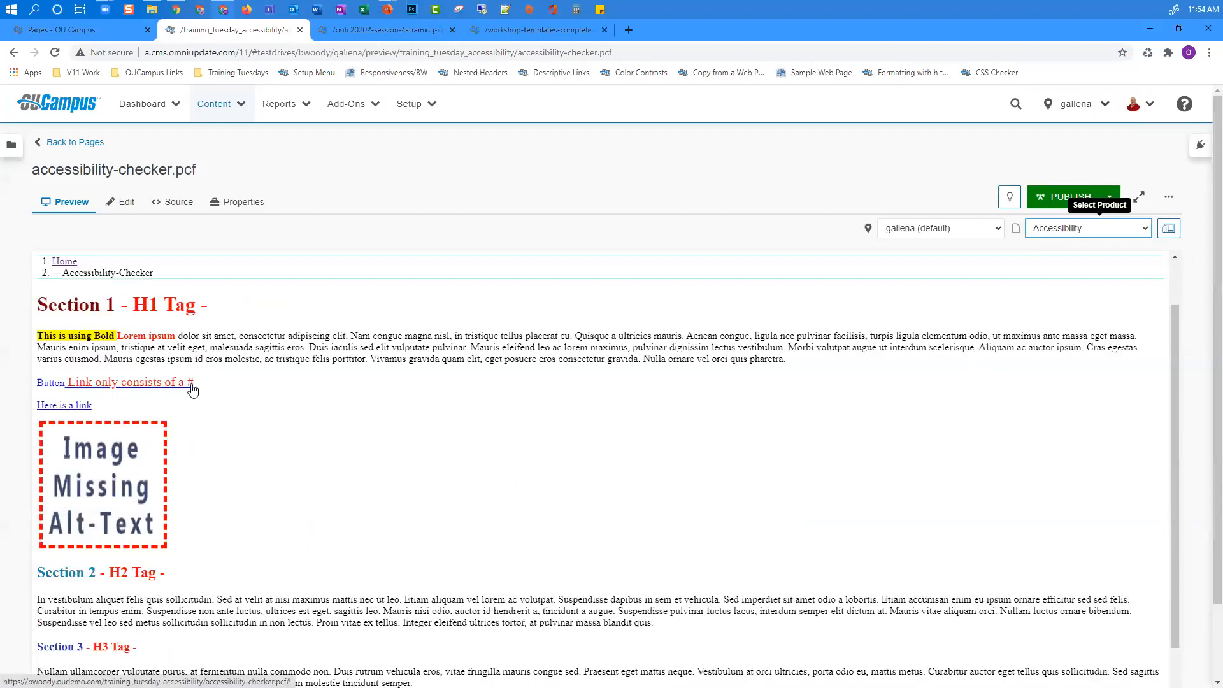
scroll(75, 346, "down", 1)
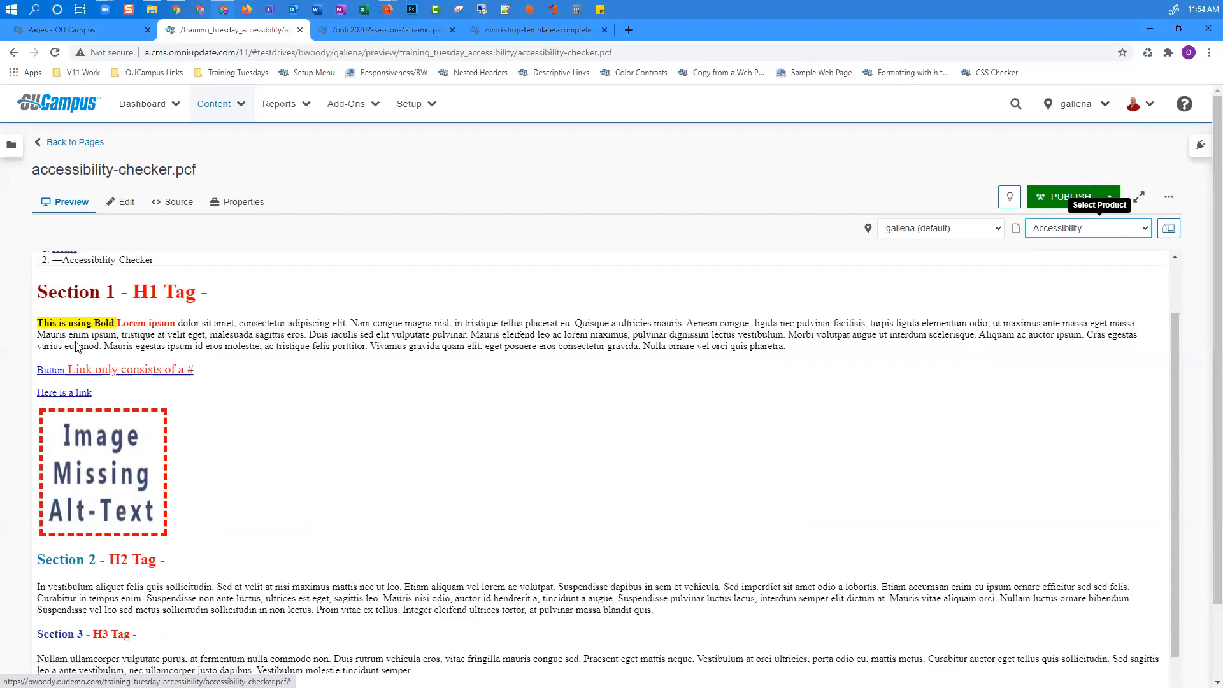
scroll(123, 385, "down", 1)
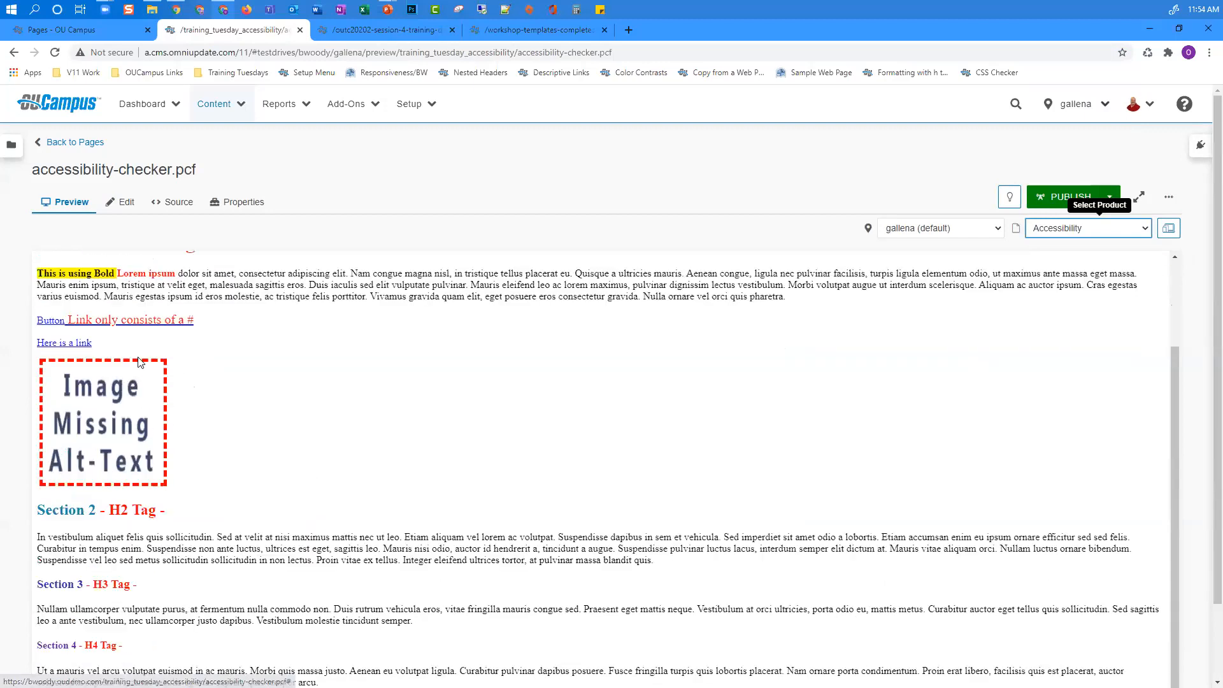
scroll(134, 395, "down", 3)
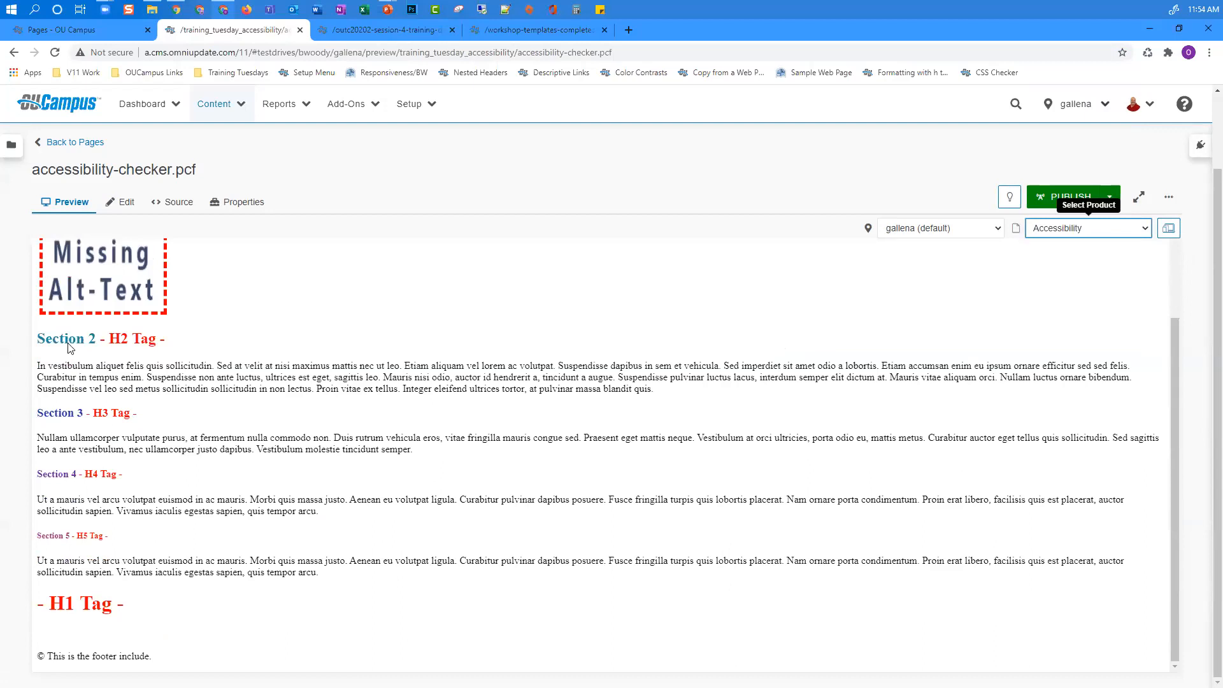
scroll(255, 446, "up", 2)
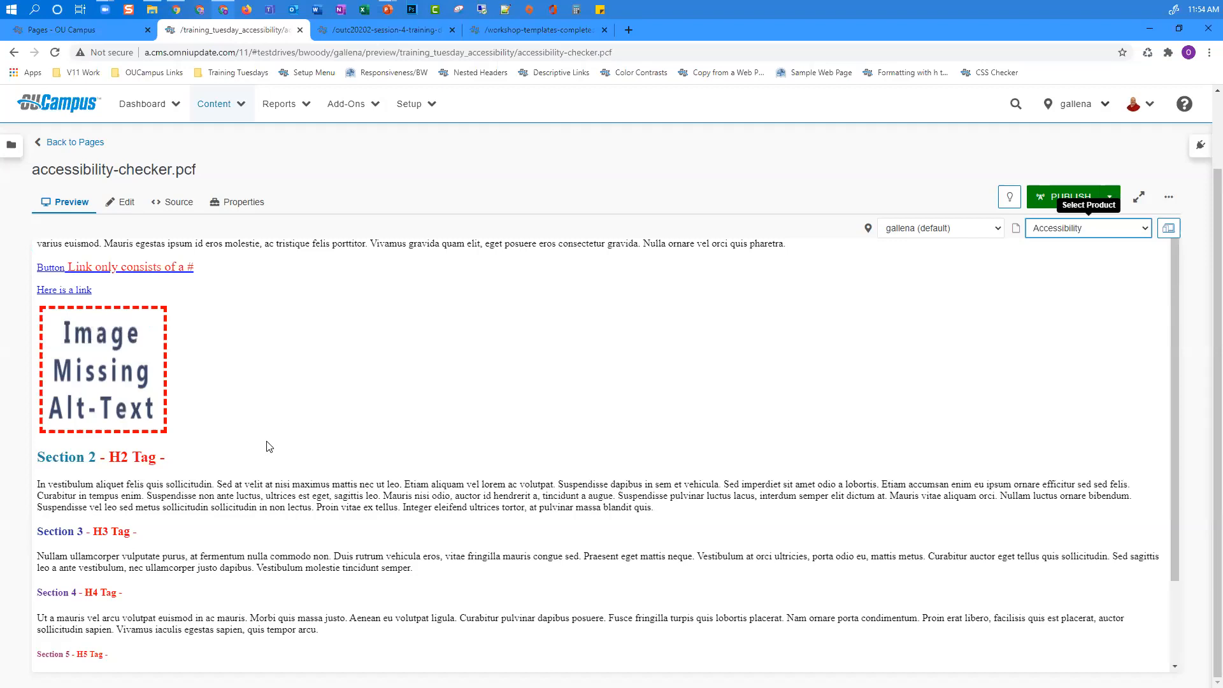
scroll(269, 447, "up", 3)
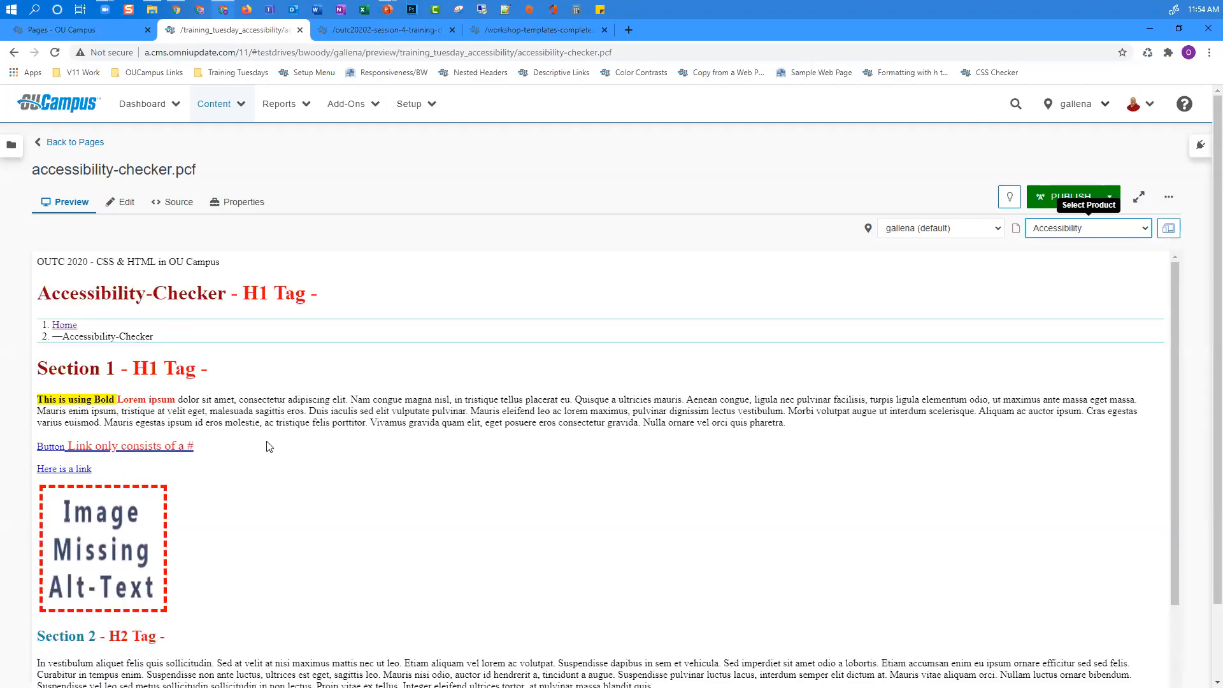
Step: Return the preview to the HTML product and open the source code of accessibility-checker.pcf
left_click(1116, 229)
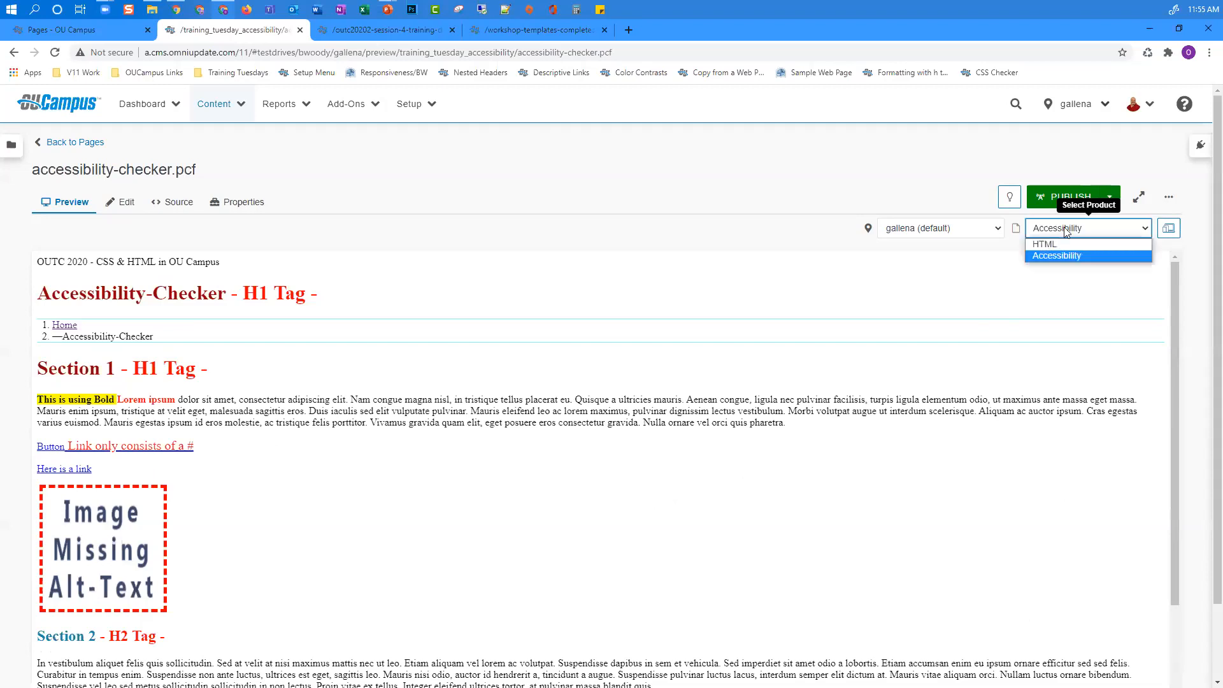
left_click(1060, 244)
left_click(1062, 245)
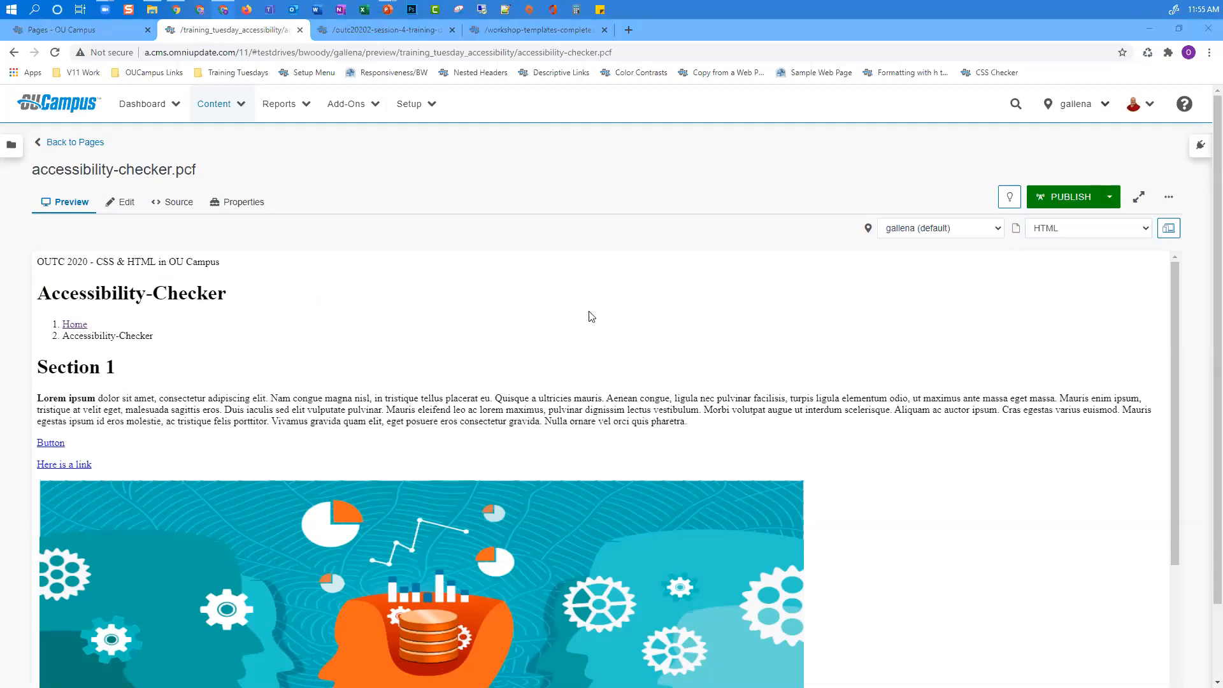
left_click(177, 205)
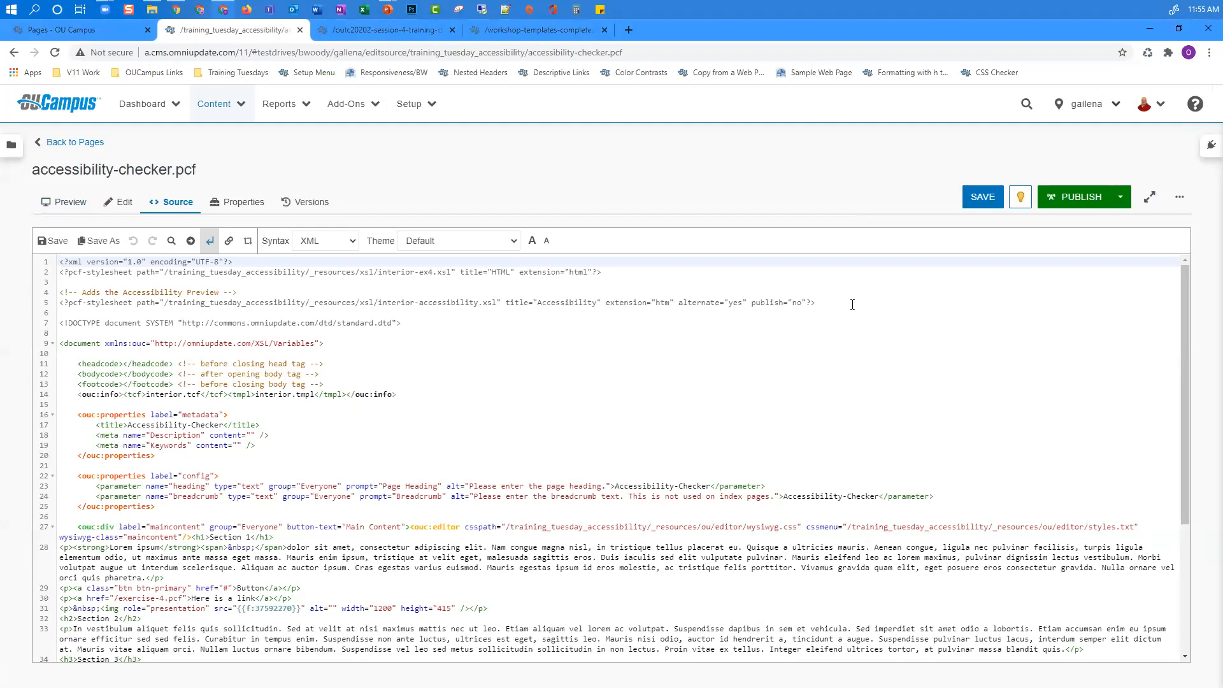
Step: Copy the Accessibility Preview comment and stylesheet line from accessibility-checker.pcf into the source of color_contrasts.pcf, above the mobile-preview stylesheet, and save
left_click_drag(835, 302, 185, 311)
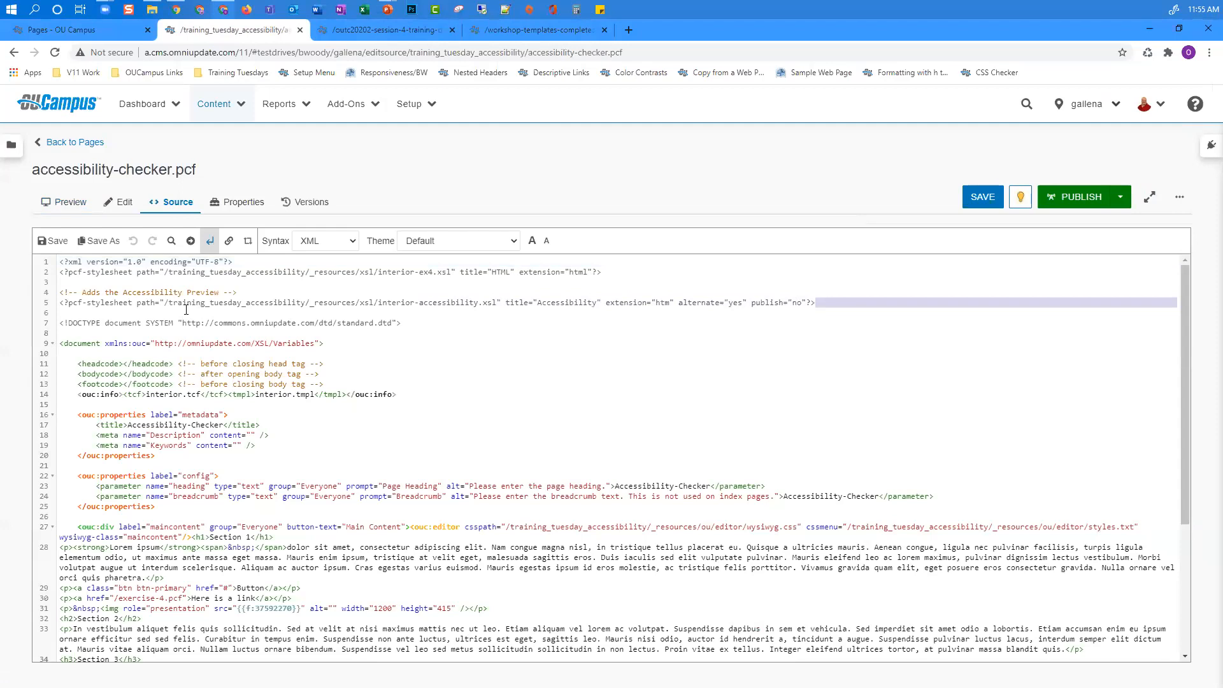
left_click_drag(55, 294, 55, 295)
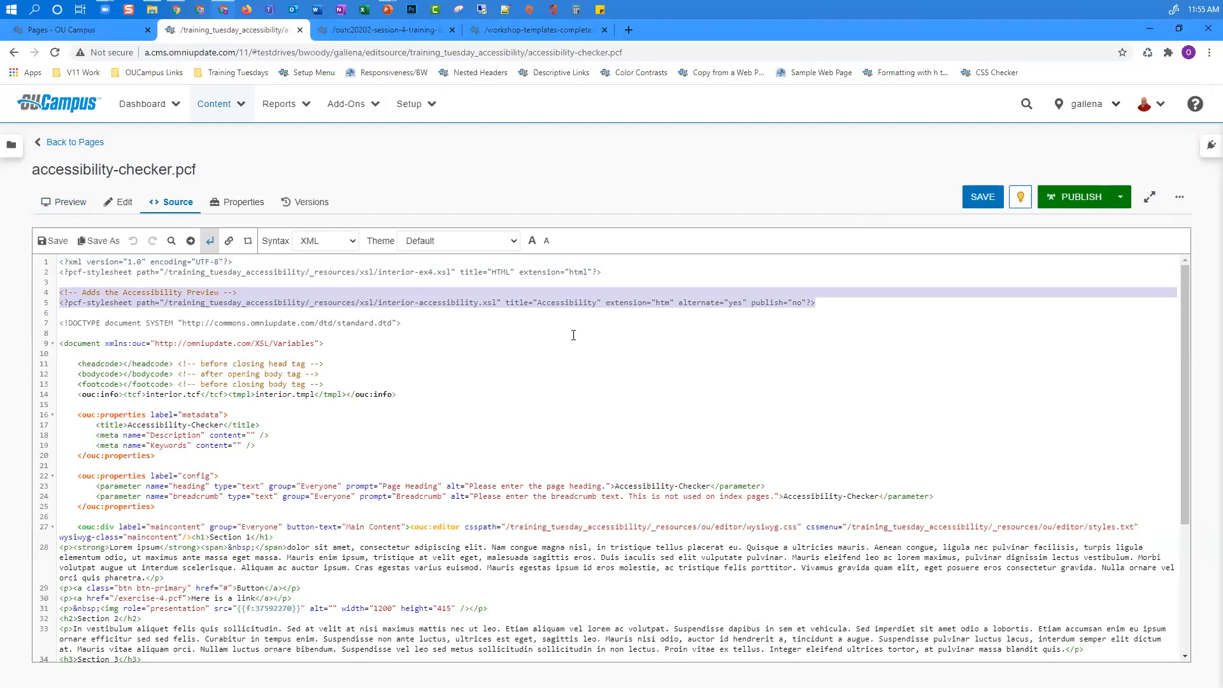
left_click(76, 143)
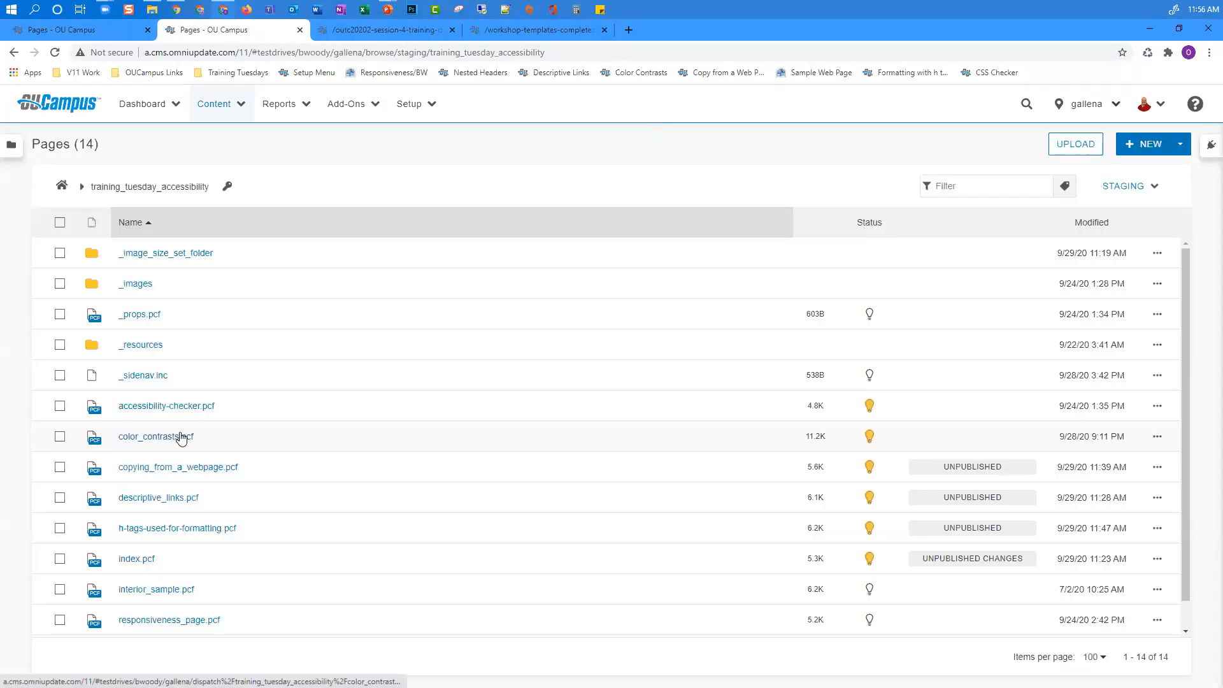
left_click(182, 437)
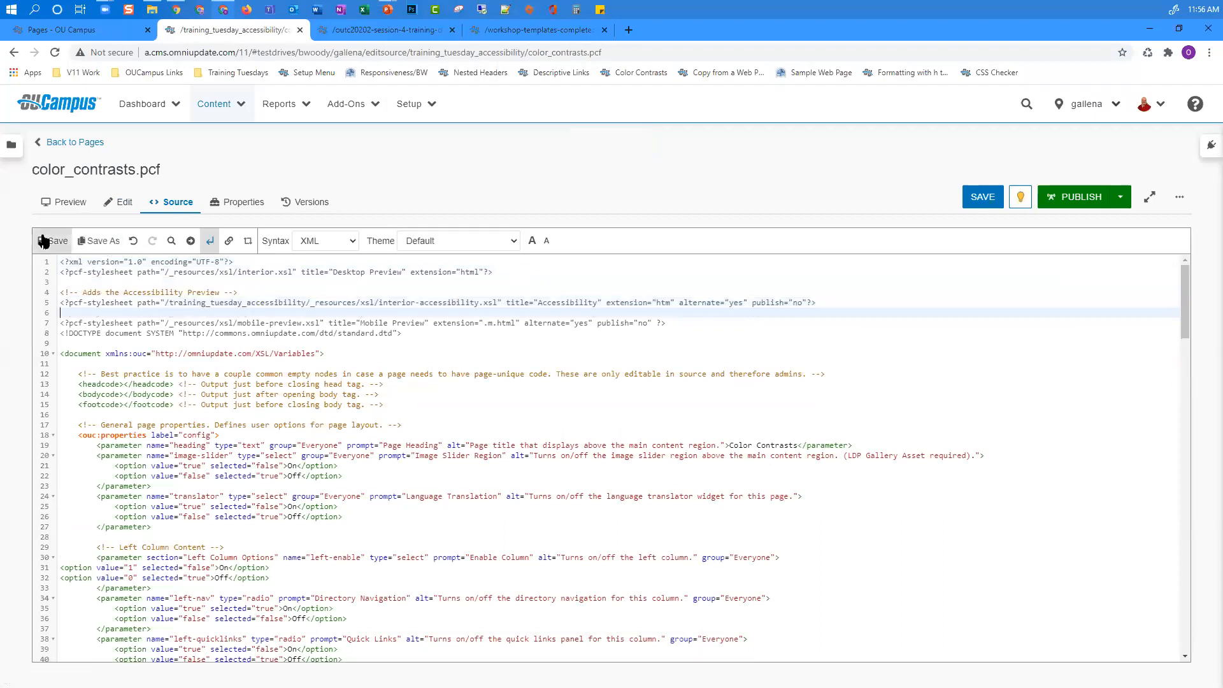
left_click(44, 241)
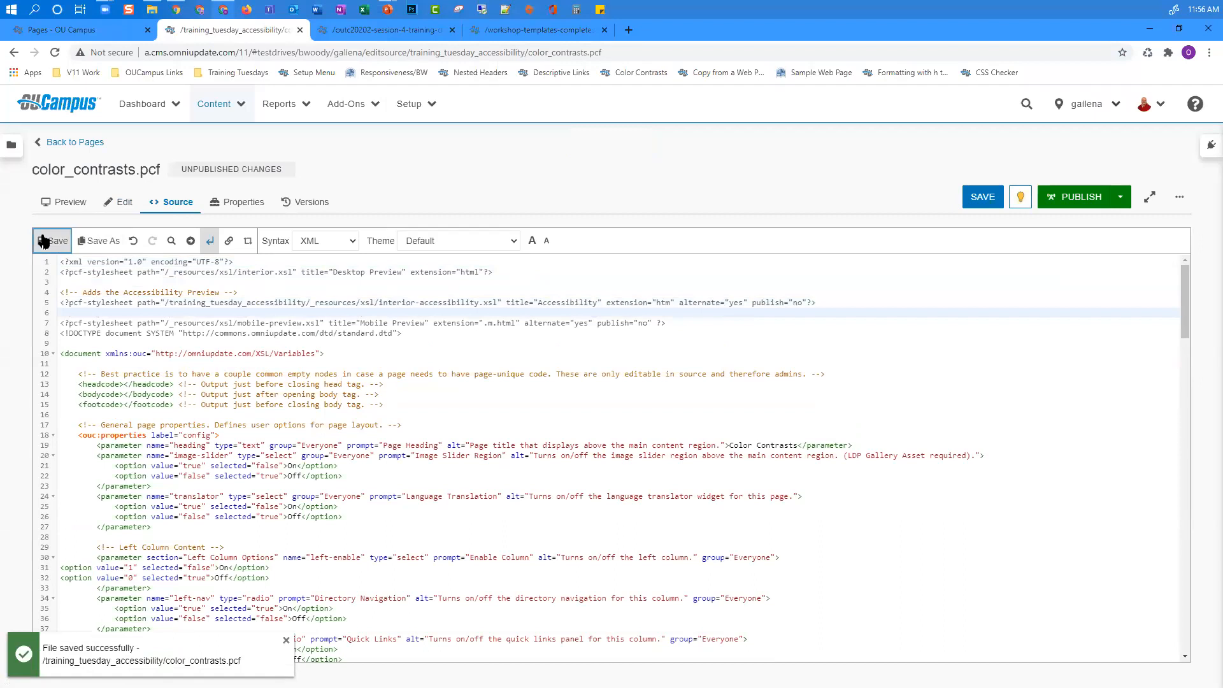
Step: Preview color_contrasts.pcf with the Accessibility product, then return it to Desktop Preview
left_click(72, 202)
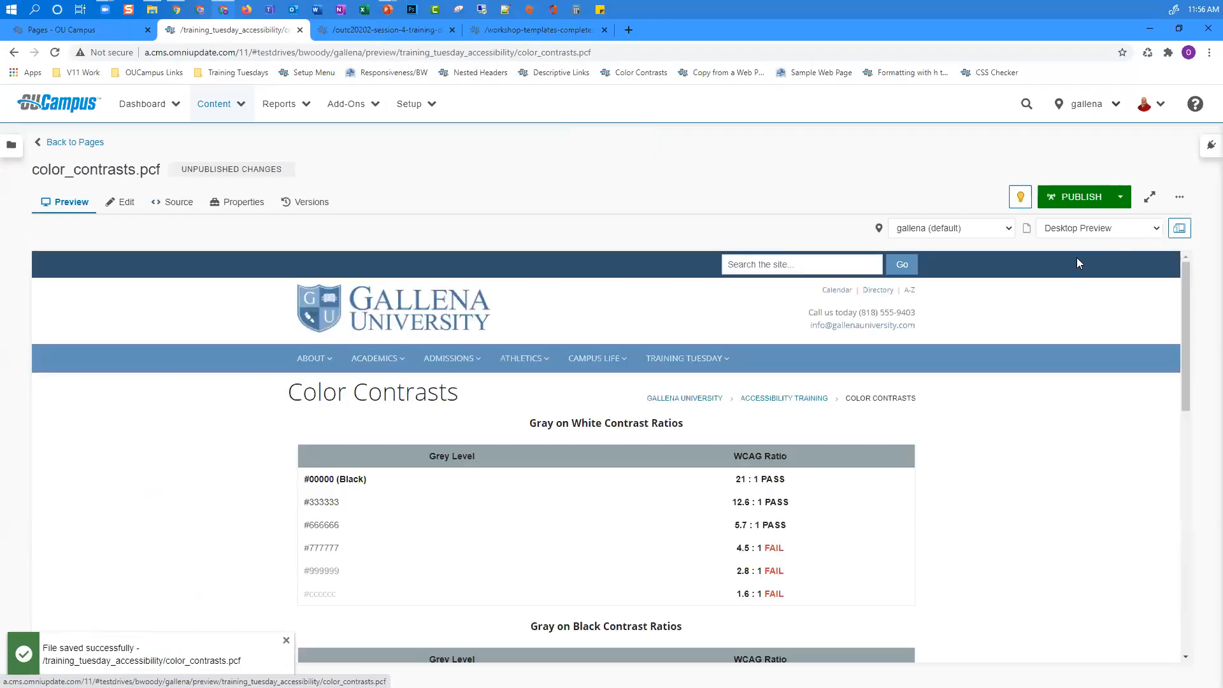
left_click(1077, 261)
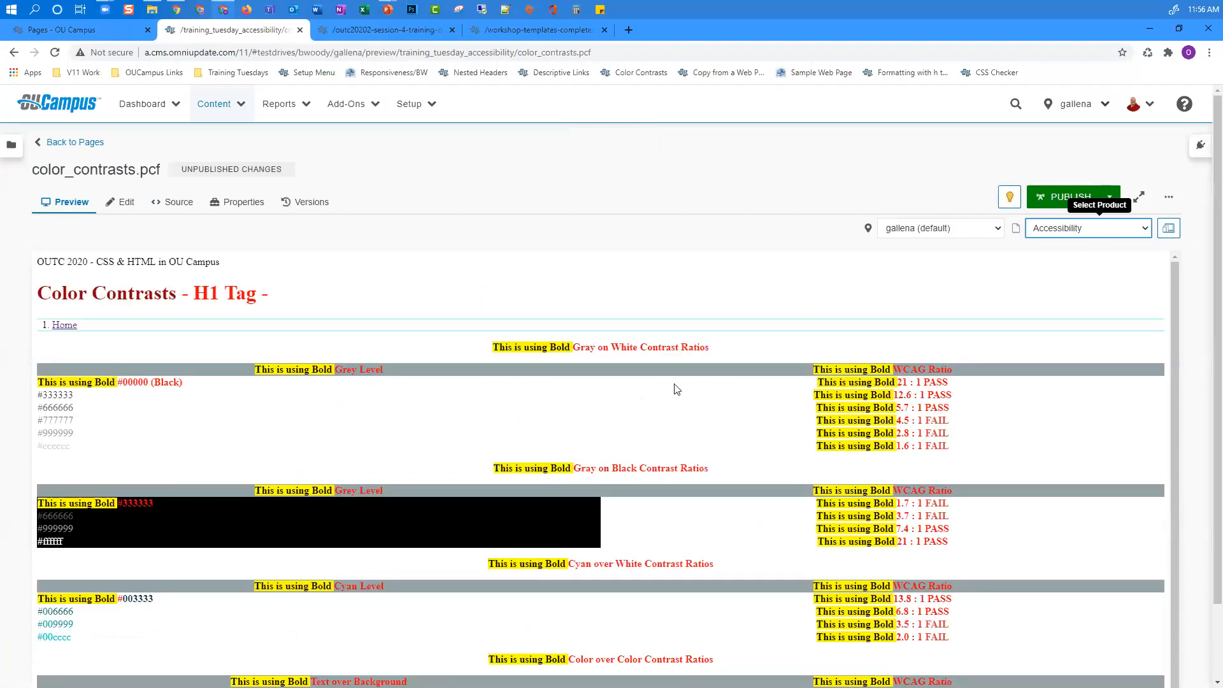
left_click(1093, 229)
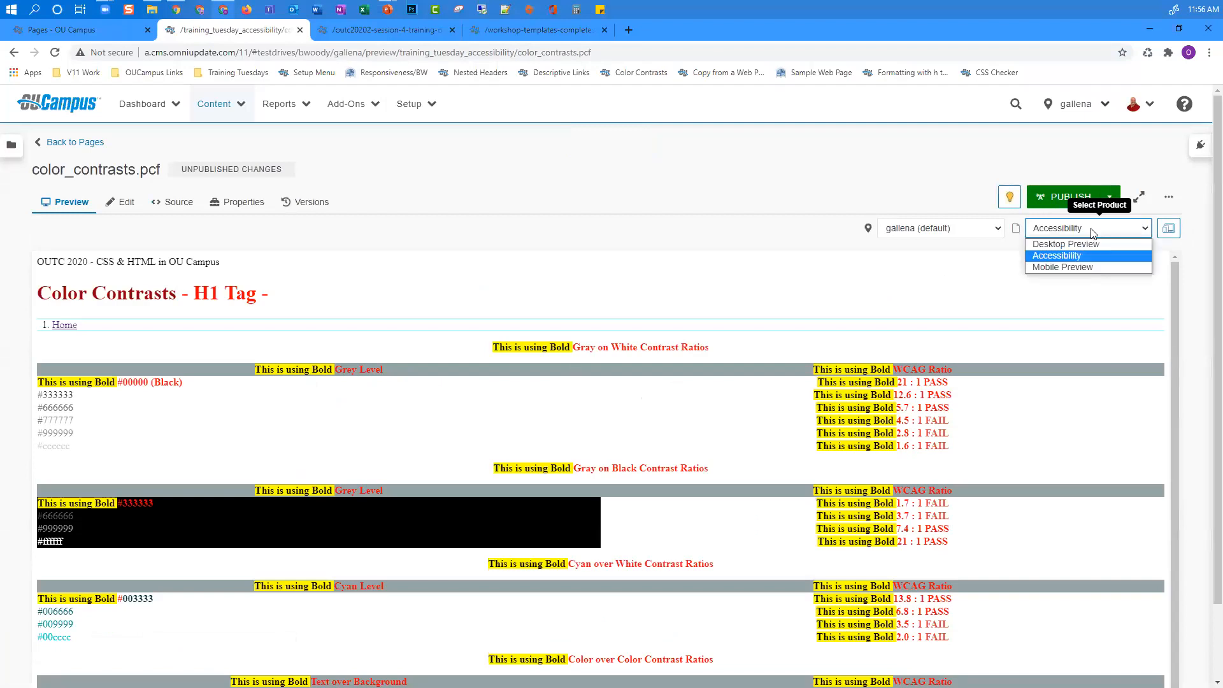
left_click(1083, 244)
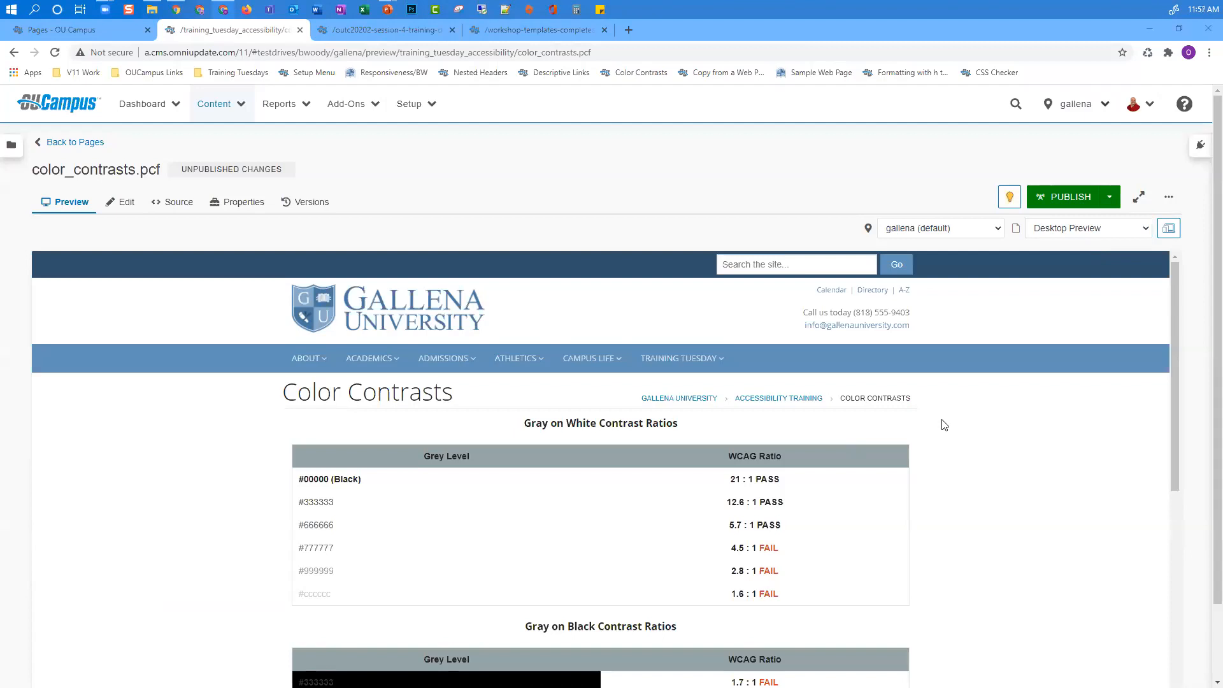
Step: Switch to the PowerPoint slide show and advance to the Next Training Tuesday slide
mouse_move(449, 366)
mouse_move(388, 10)
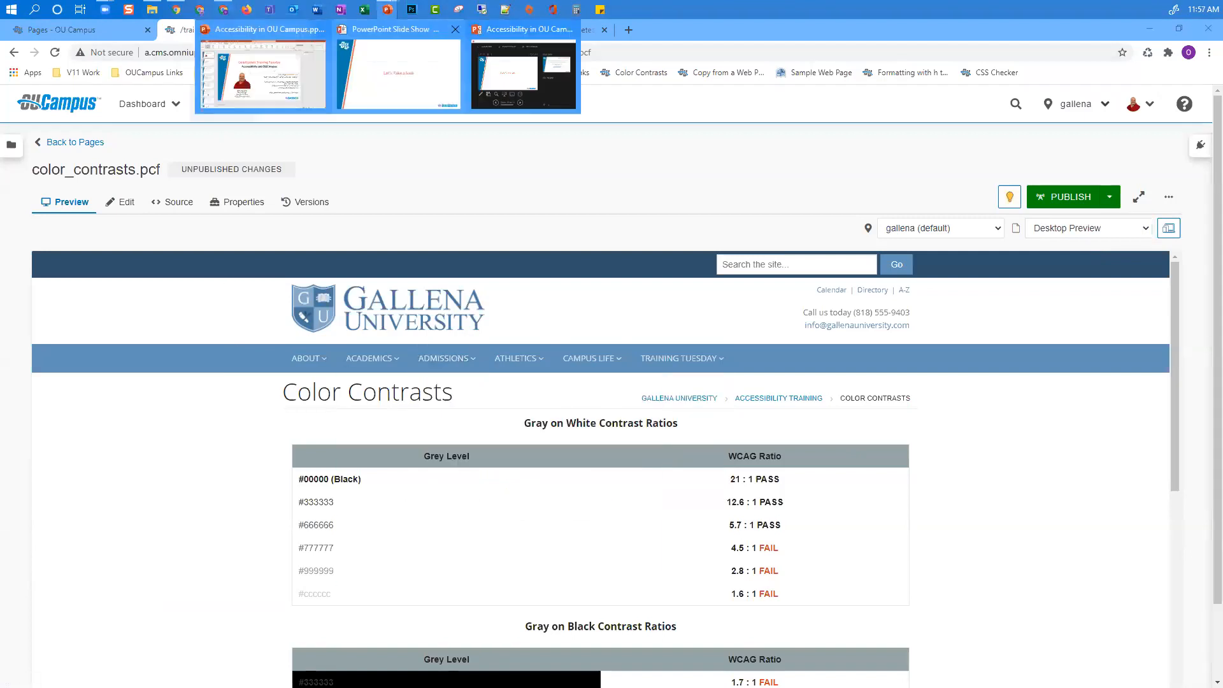
left_click(398, 73)
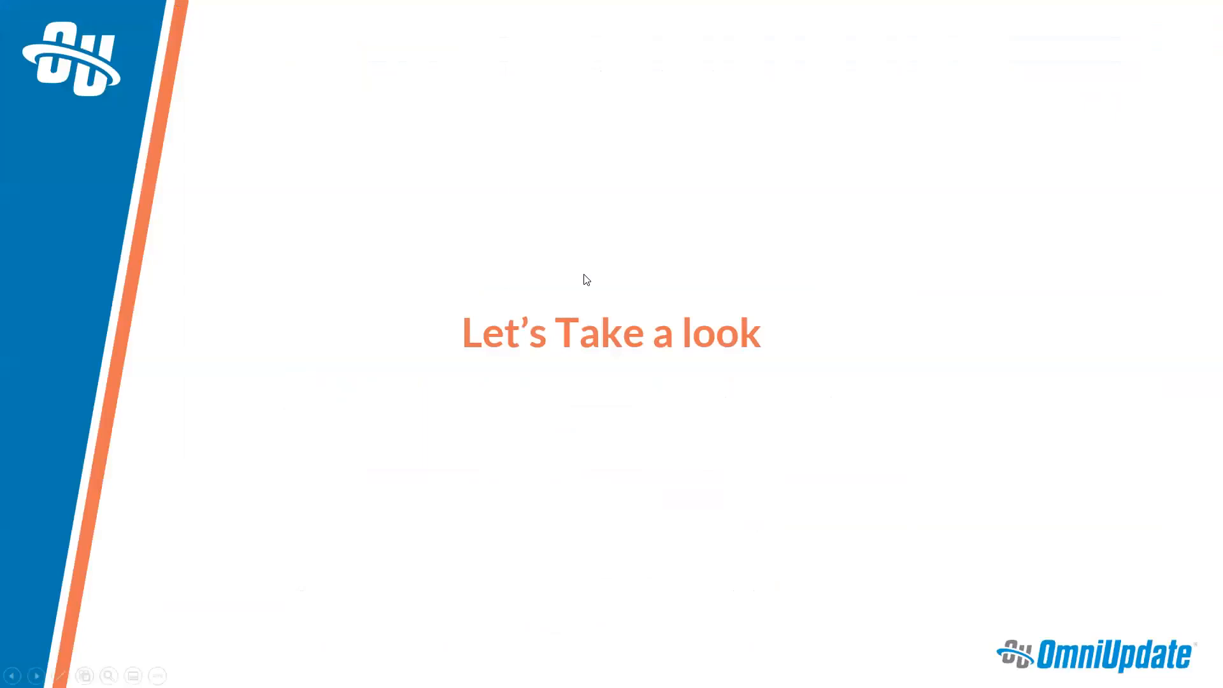
key("Right")
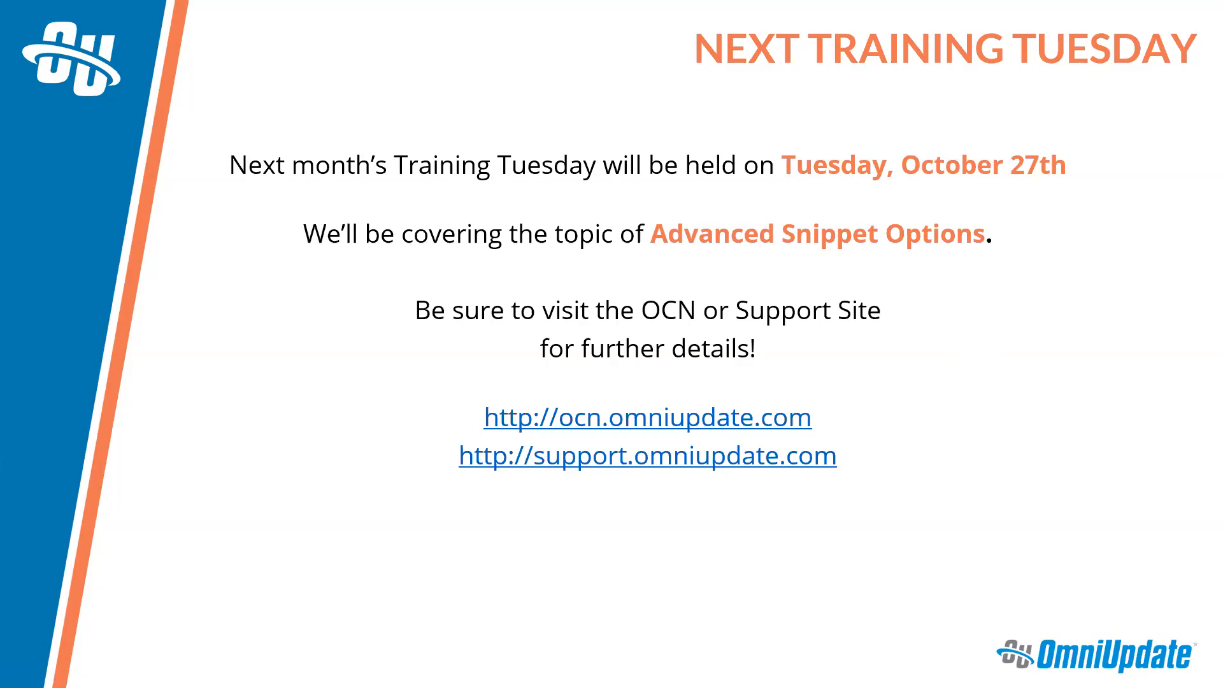
Step: Switch back to OU Campus, open the Version 11 account settings, and view and dismiss the release notes
key("alt+Tab")
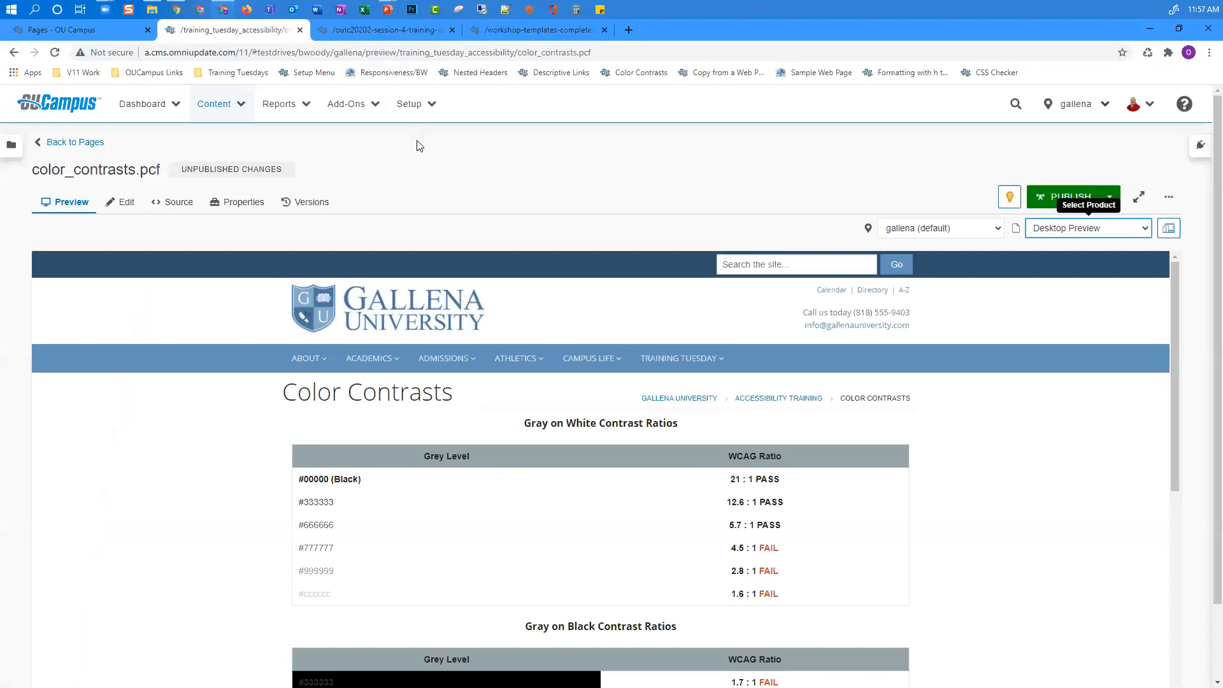
left_click(410, 104)
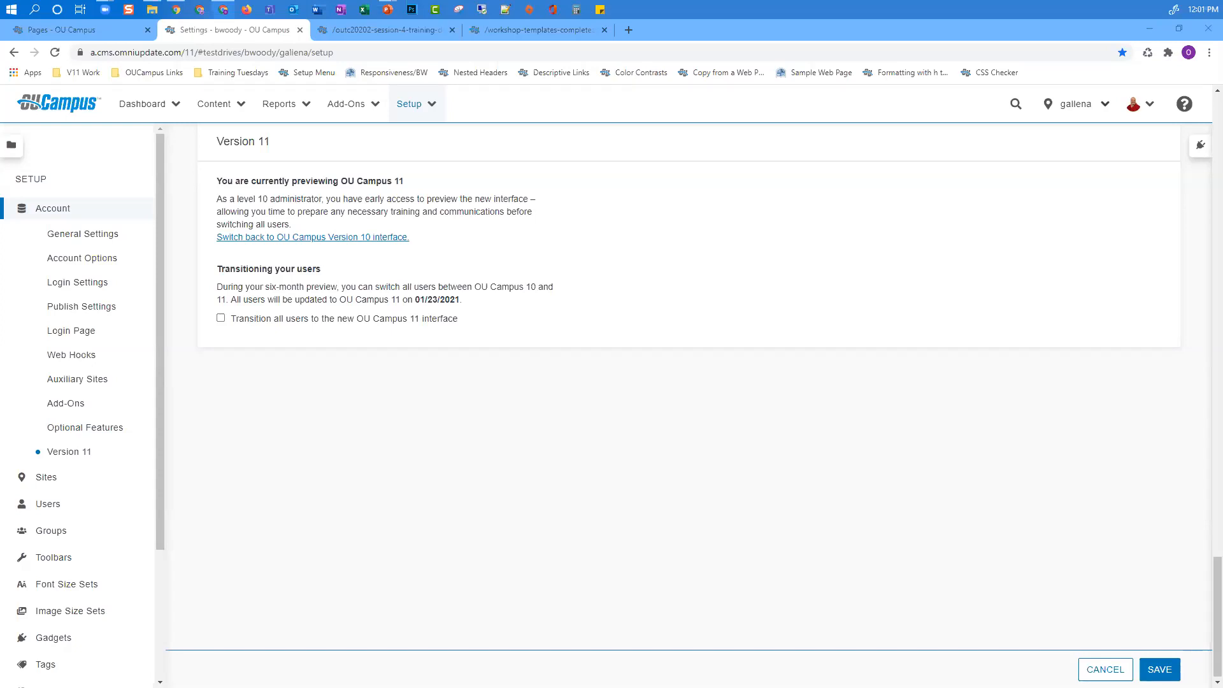
left_click(1186, 105)
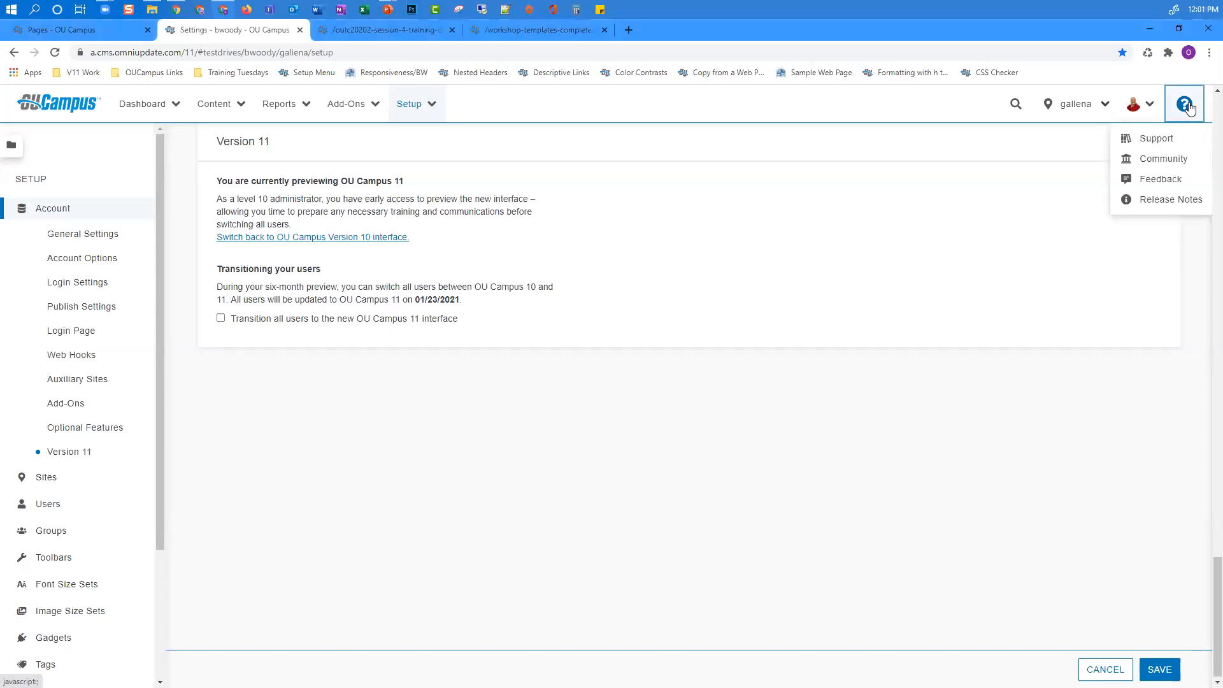
left_click(1183, 204)
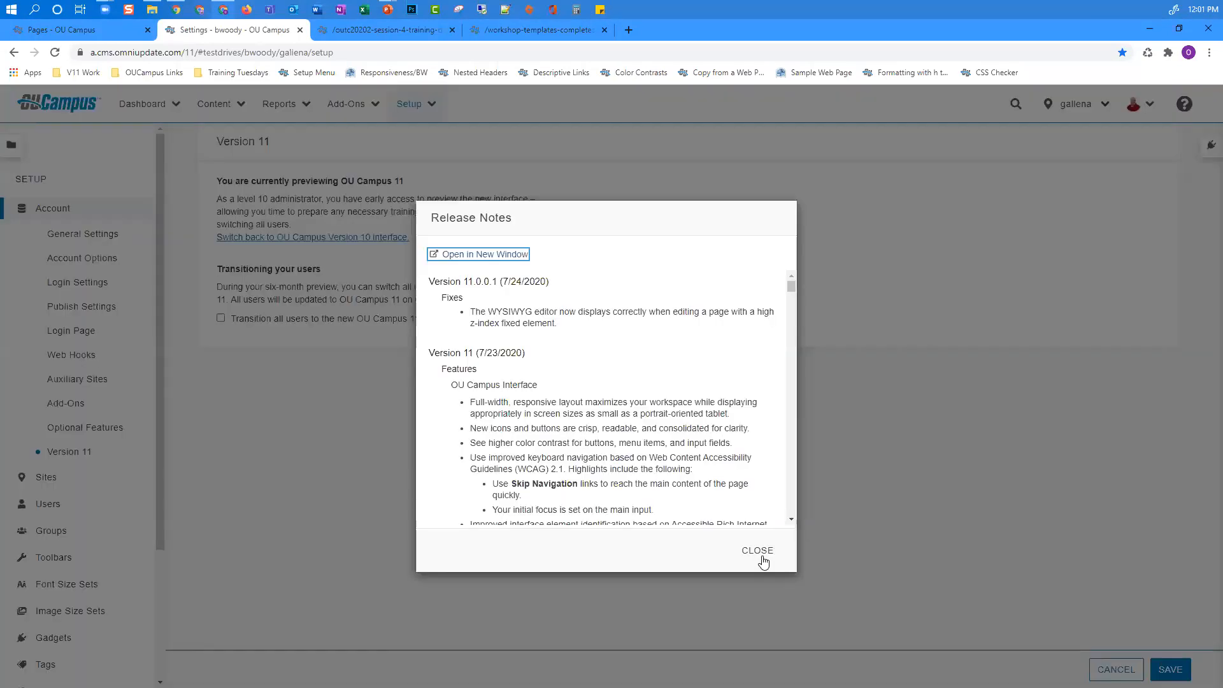
left_click(757, 552)
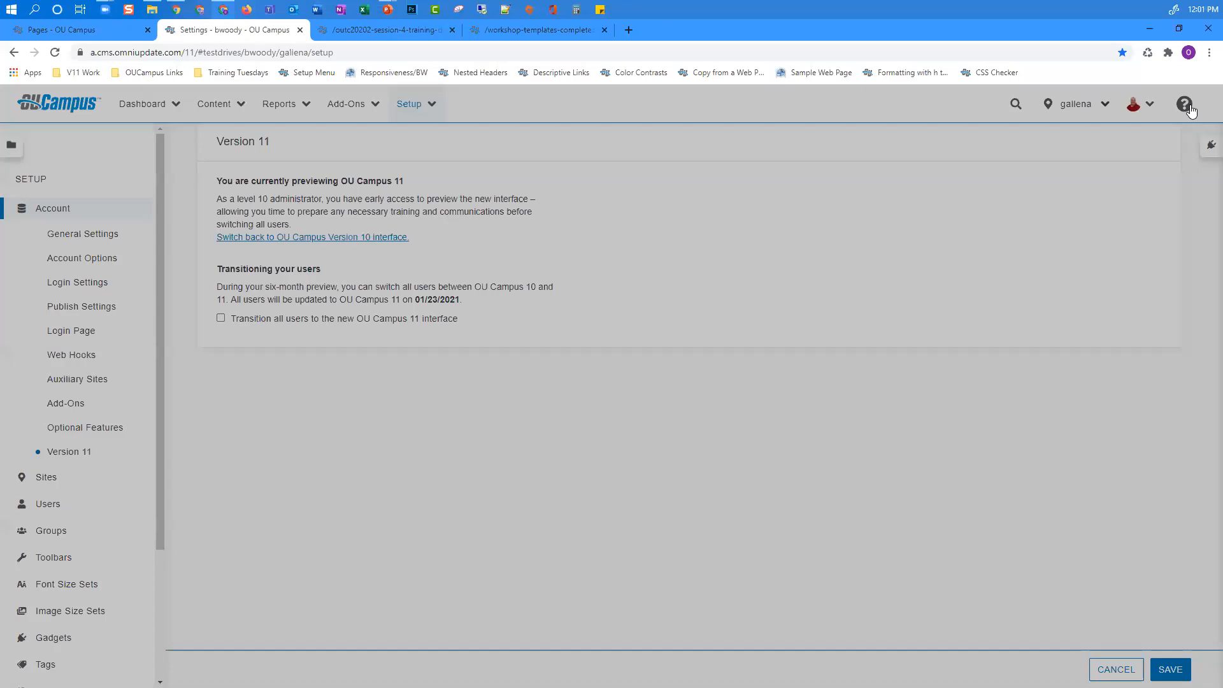
left_click(494, 279)
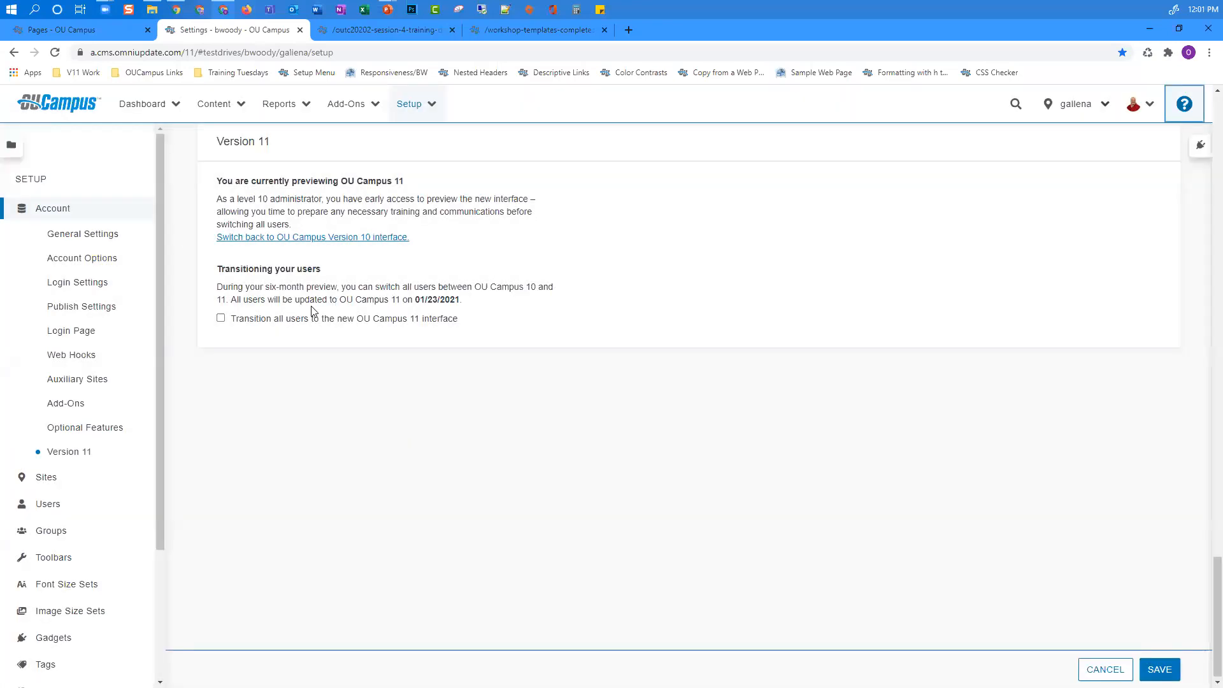
Step: Switch back to the OU Campus Version 10 interface, dismiss the release notes and open its Version 11 account settings
left_click(336, 239)
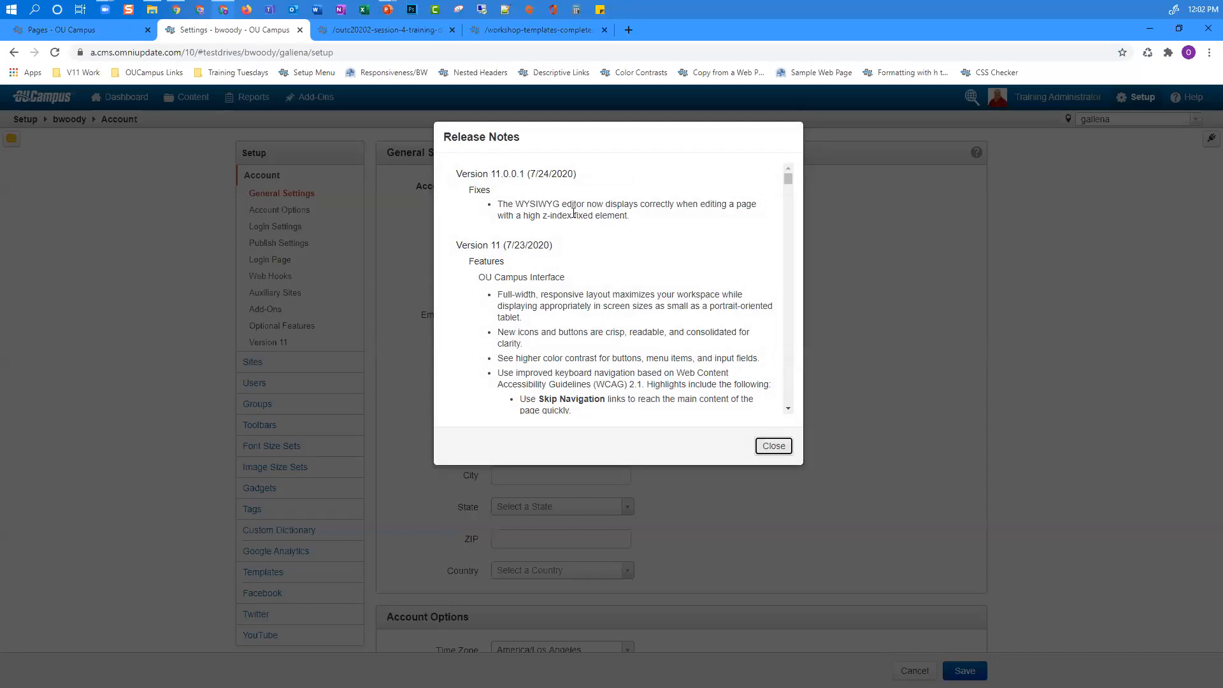
left_click(767, 445)
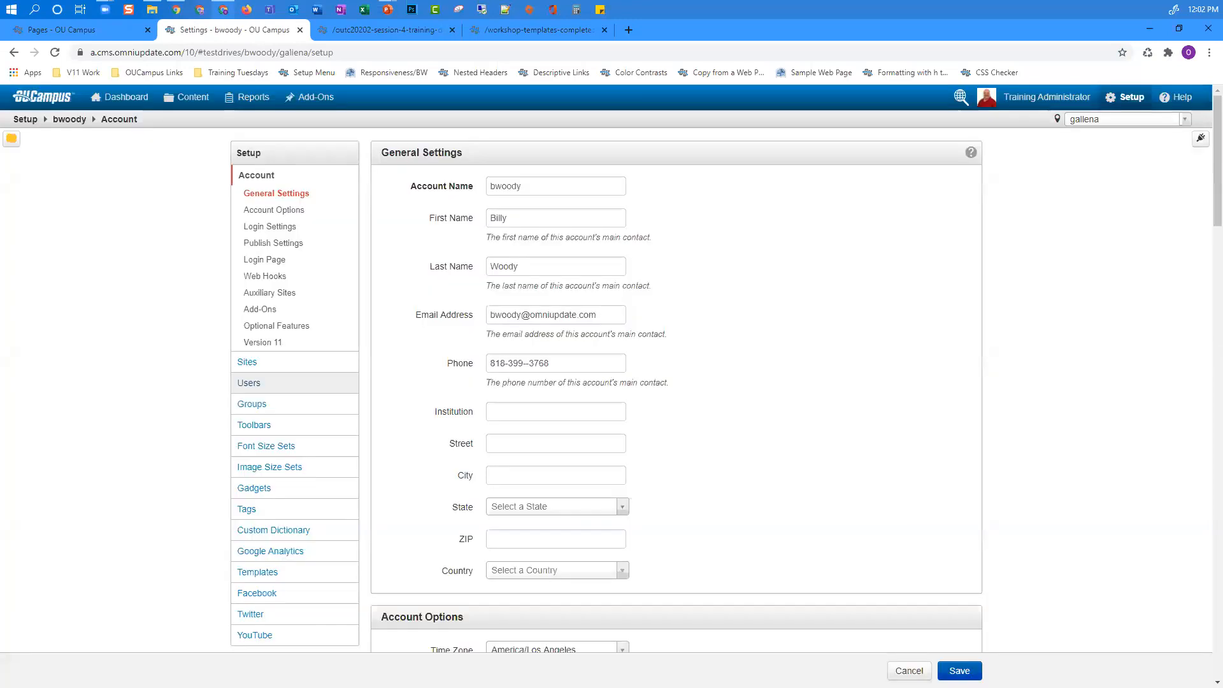
left_click(347, 339)
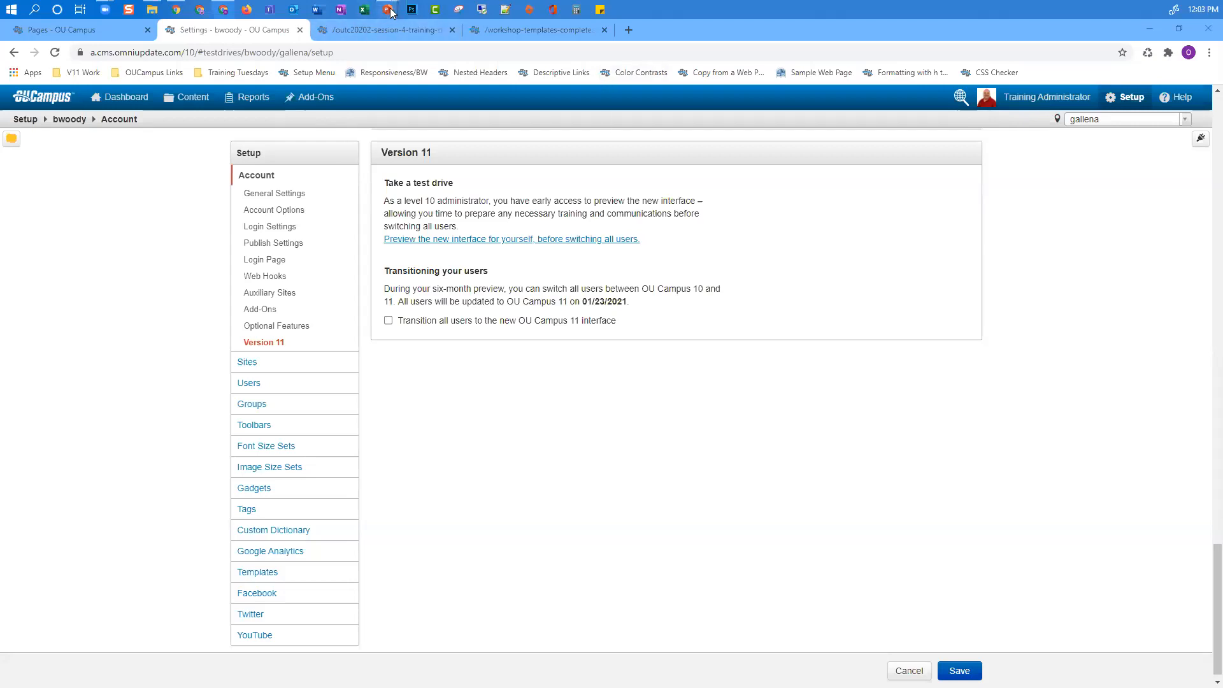
Step: Switch to the PowerPoint slide show at the Next Training Tuesday slide
mouse_move(391, 12)
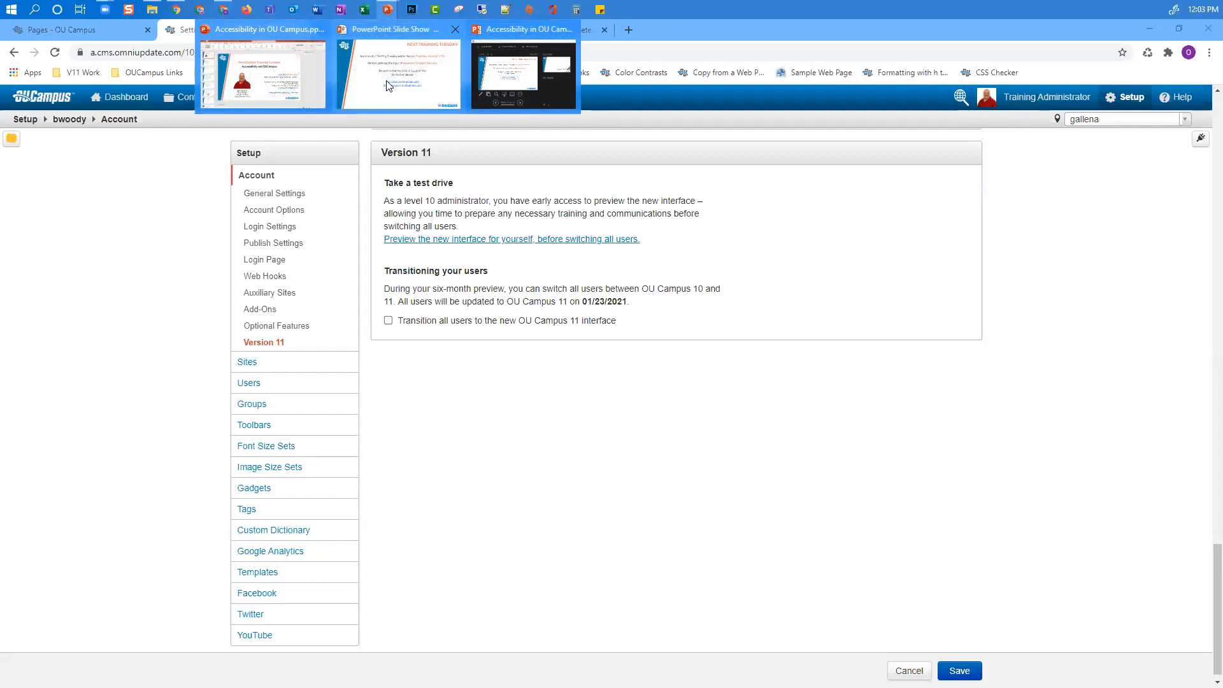
left_click(386, 85)
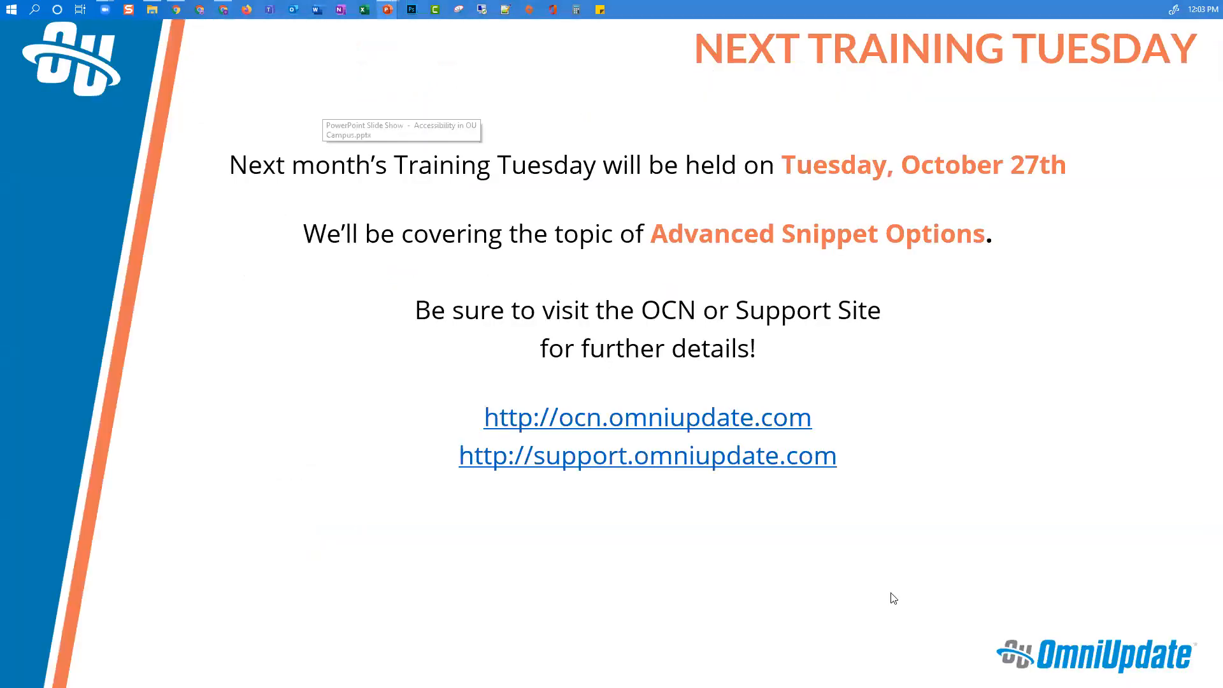